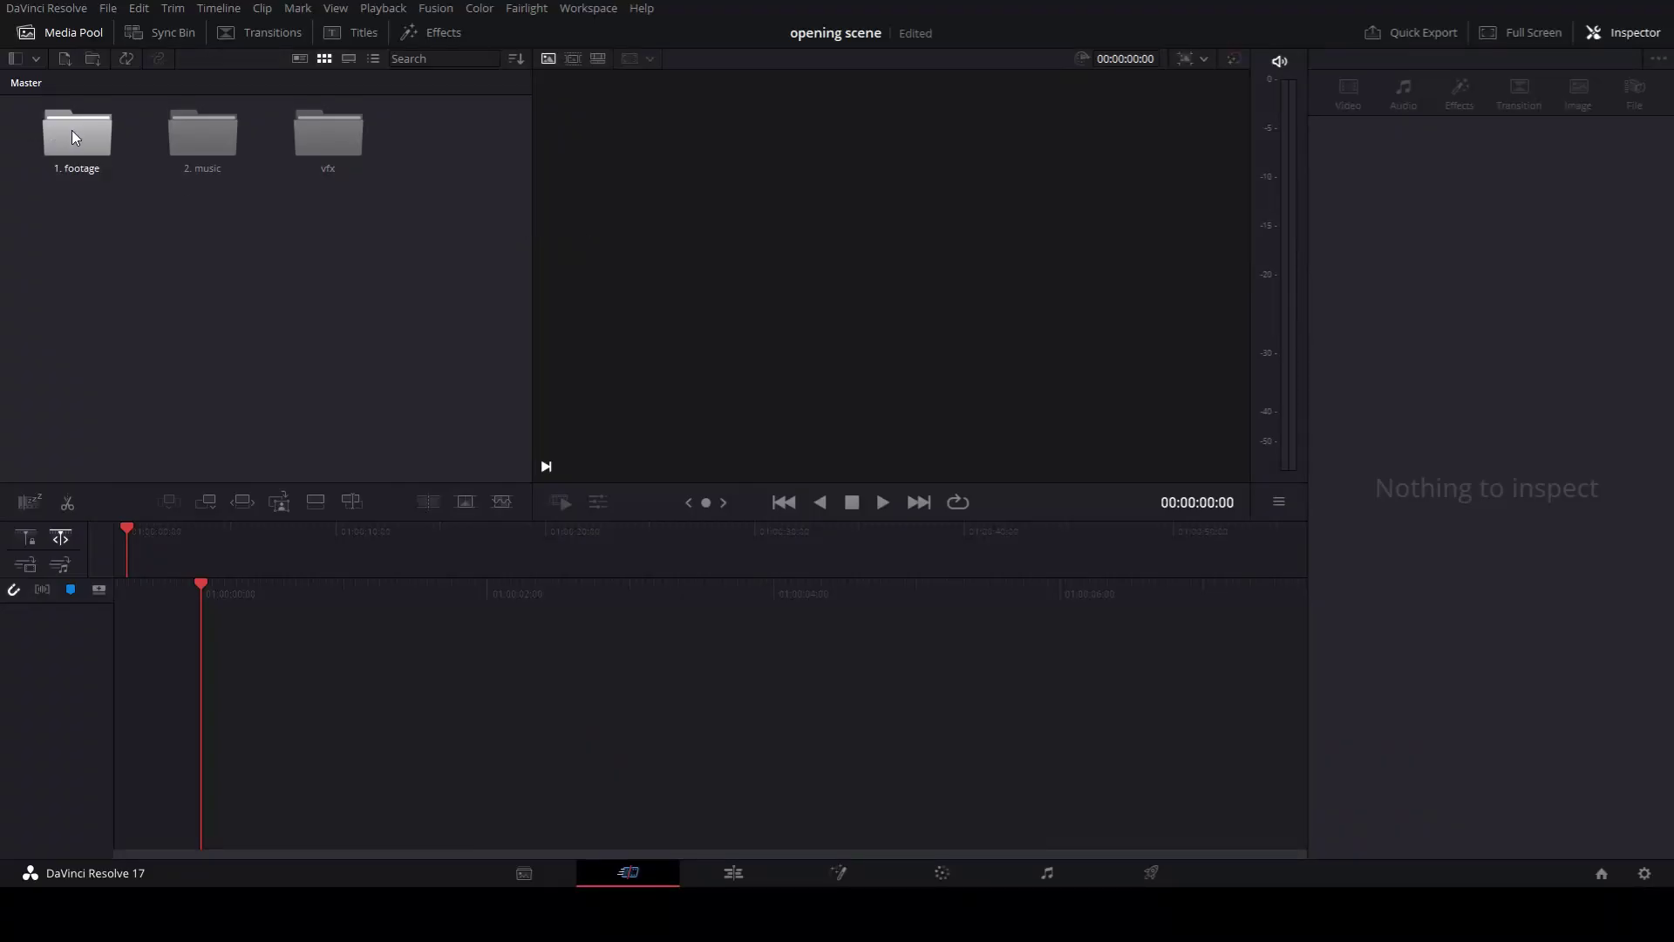
Browse the 1. footage, 2. music sound effects and vfx gun stuff bins, then return to Master
{"action": "double_click", "coordinate": [73, 132]}
{"action": "left_click", "coordinate": [26, 83]}
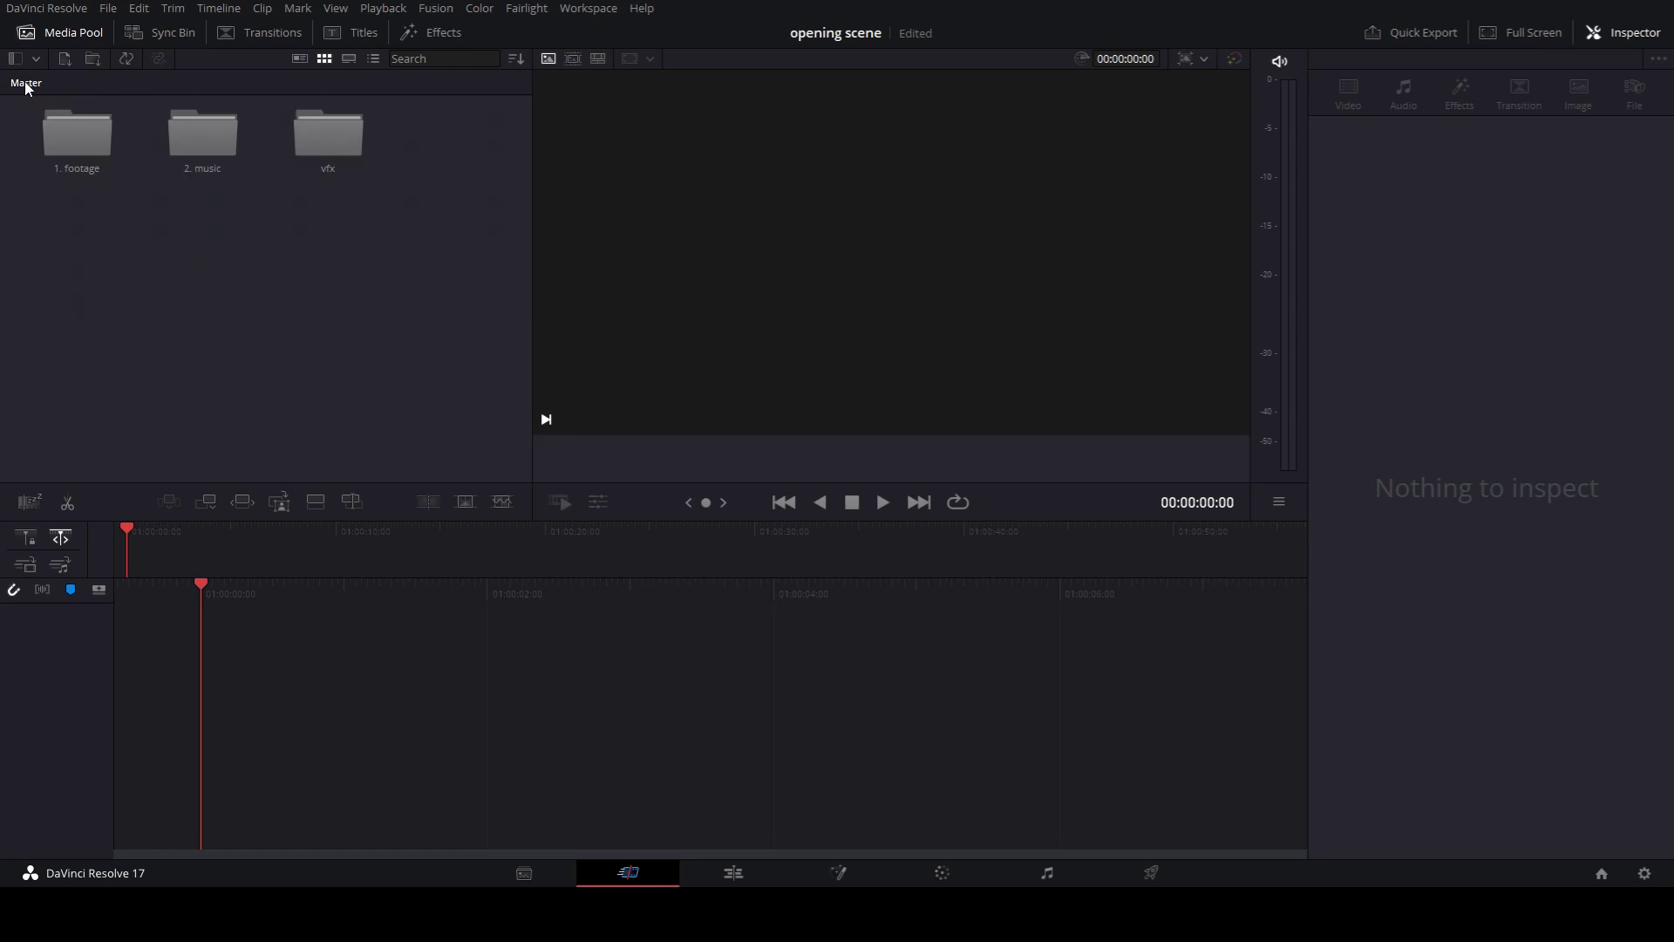
{"action": "double_click", "coordinate": [181, 124]}
{"action": "double_click", "coordinate": [244, 124]}
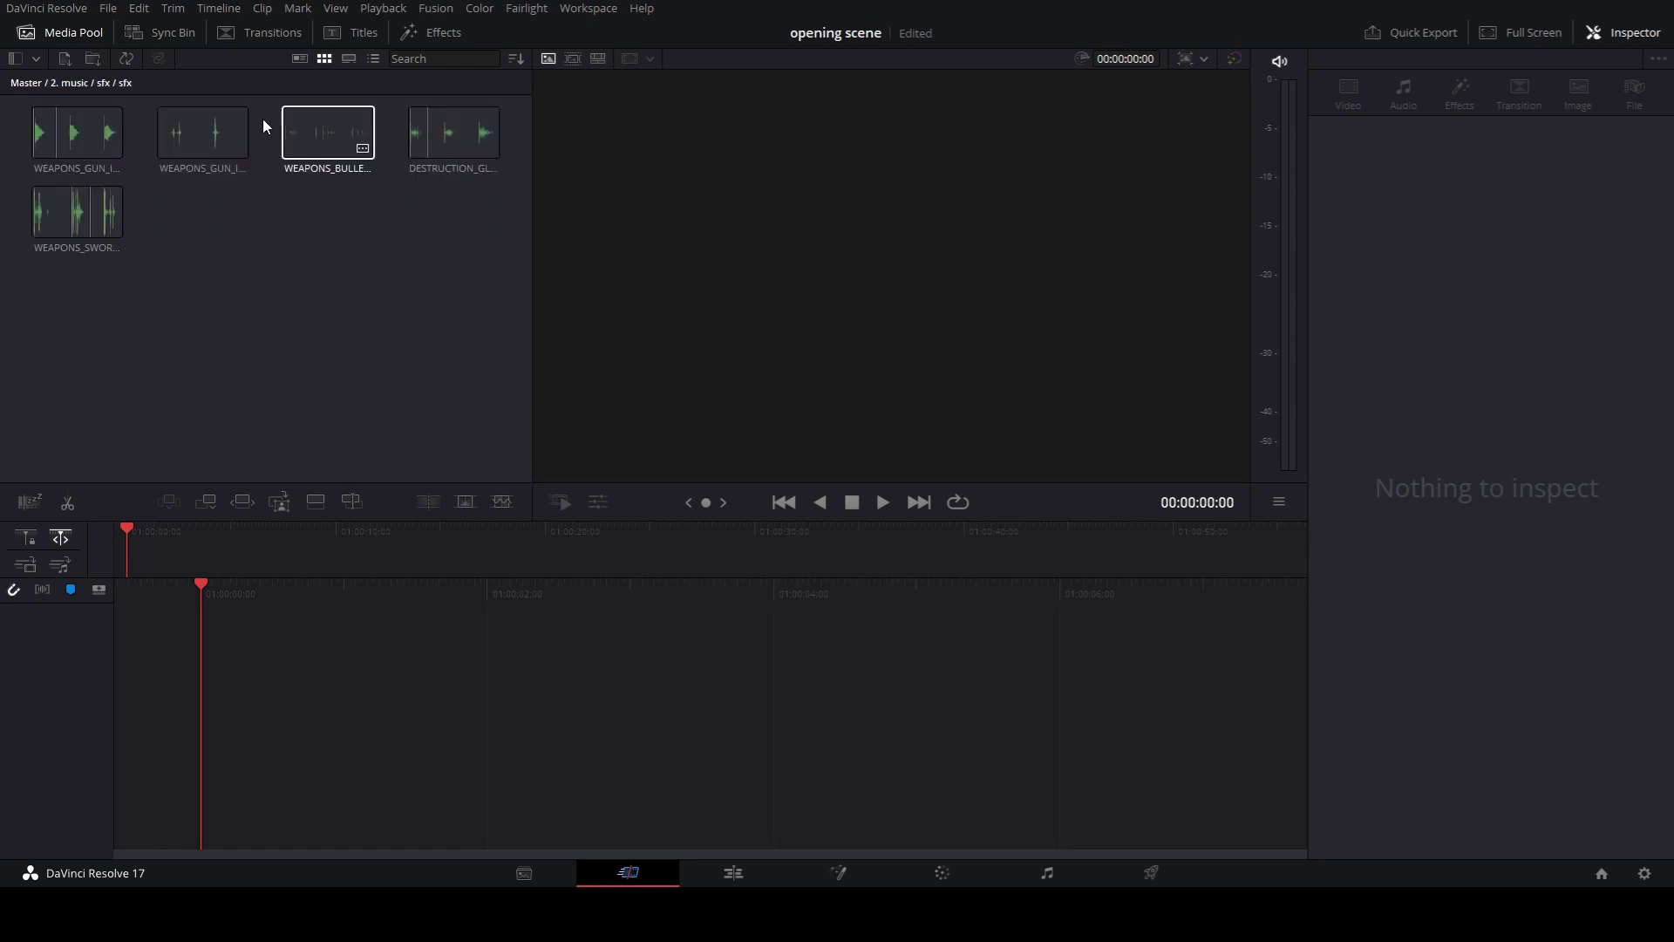
{"action": "left_click", "coordinate": [26, 83]}
{"action": "double_click", "coordinate": [318, 162]}
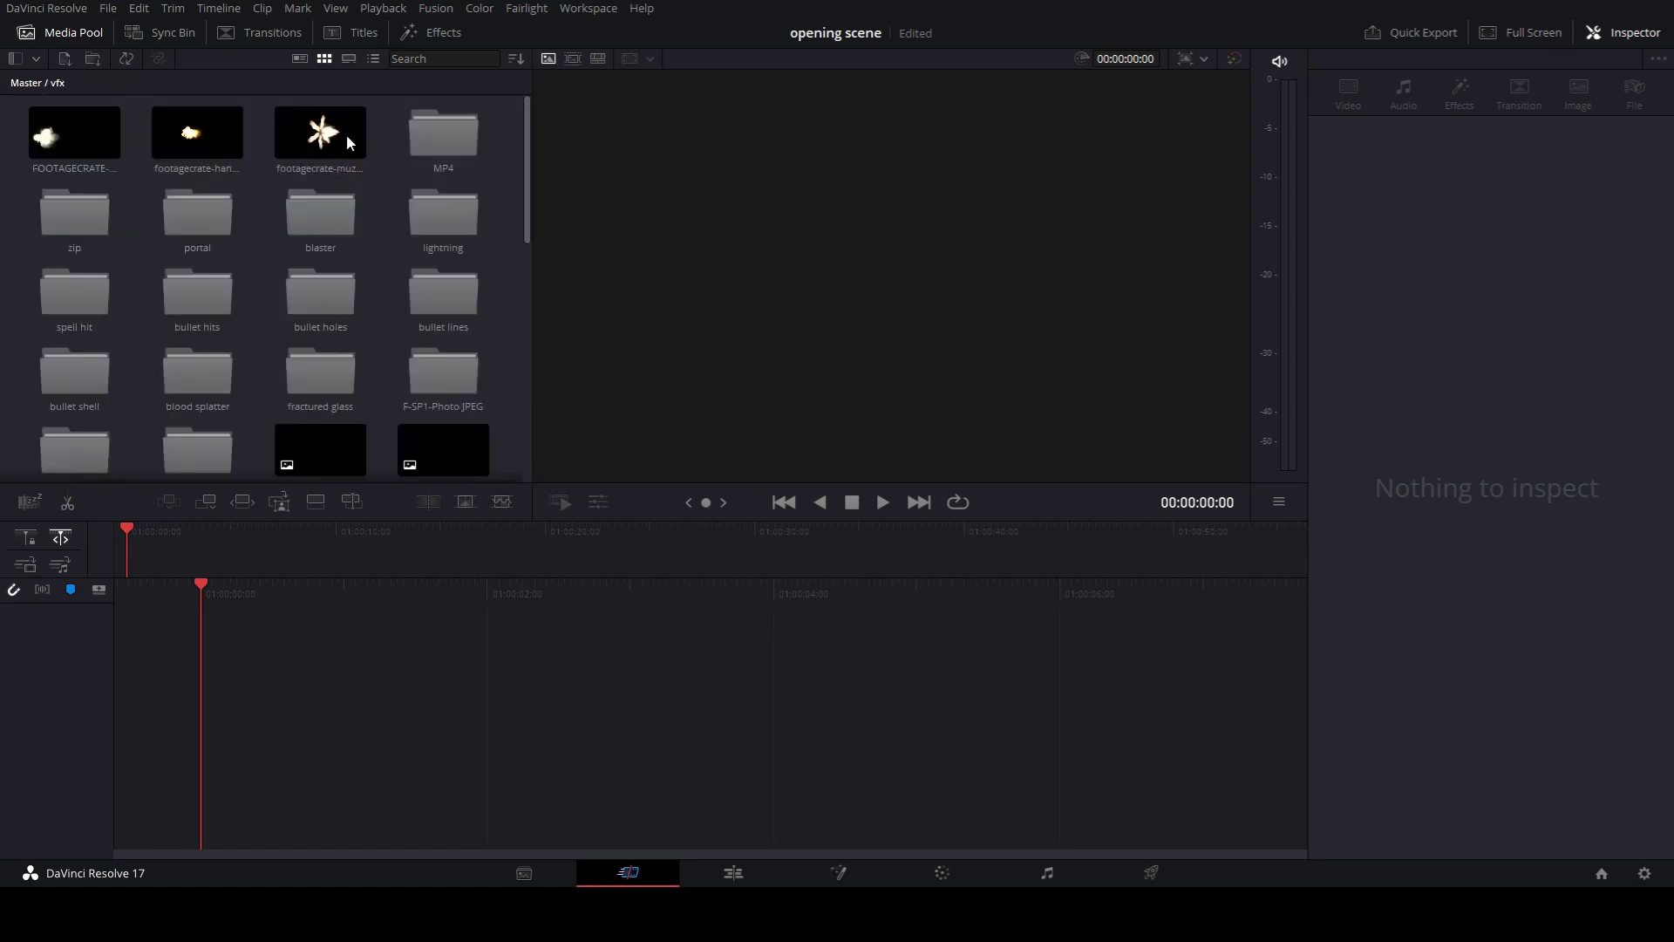
{"action": "double_click", "coordinate": [190, 427]}
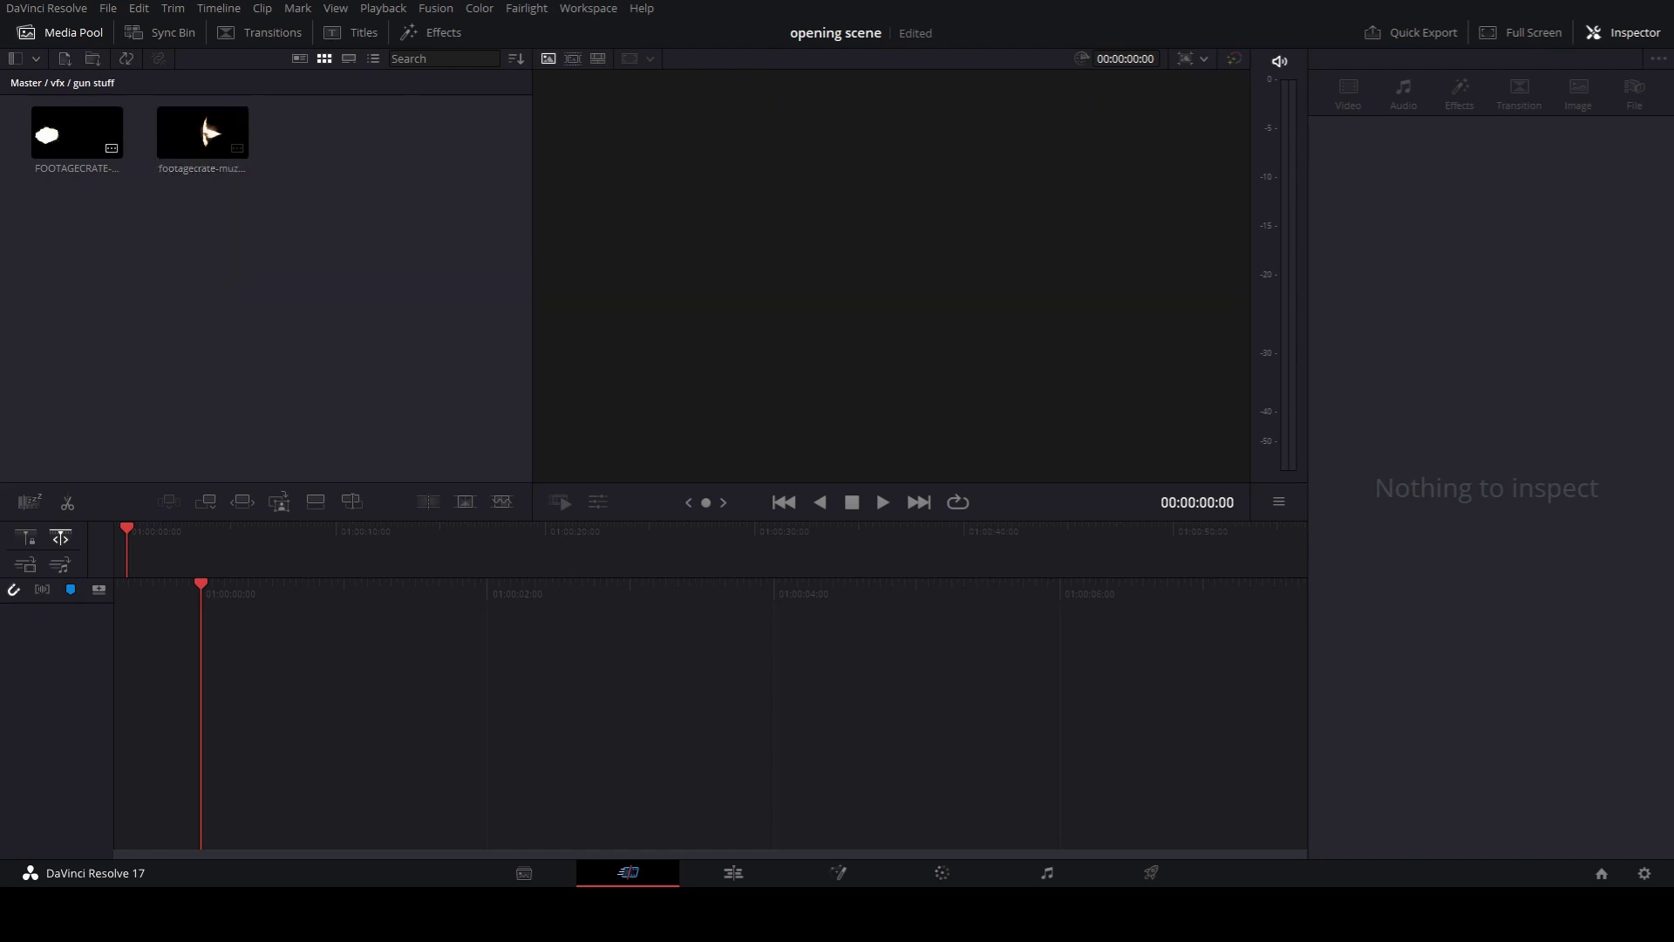
{"action": "left_click", "coordinate": [24, 84]}
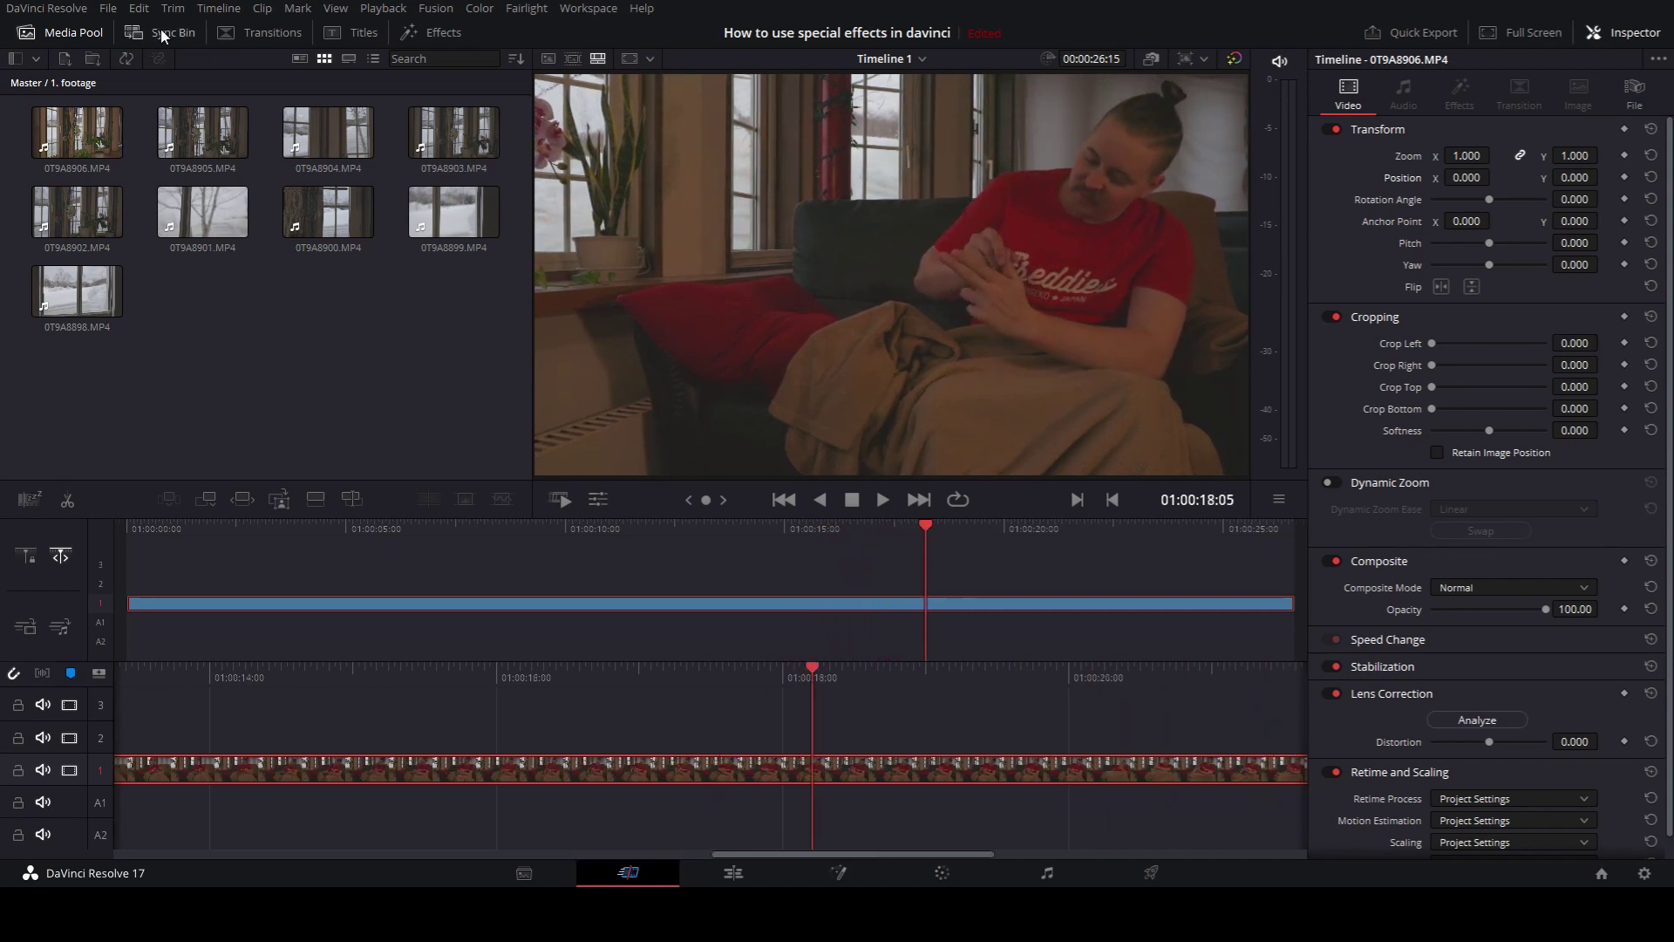
Navigate from Master into the nested 2. music > sfx > sfx bin
{"action": "left_click", "coordinate": [26, 84]}
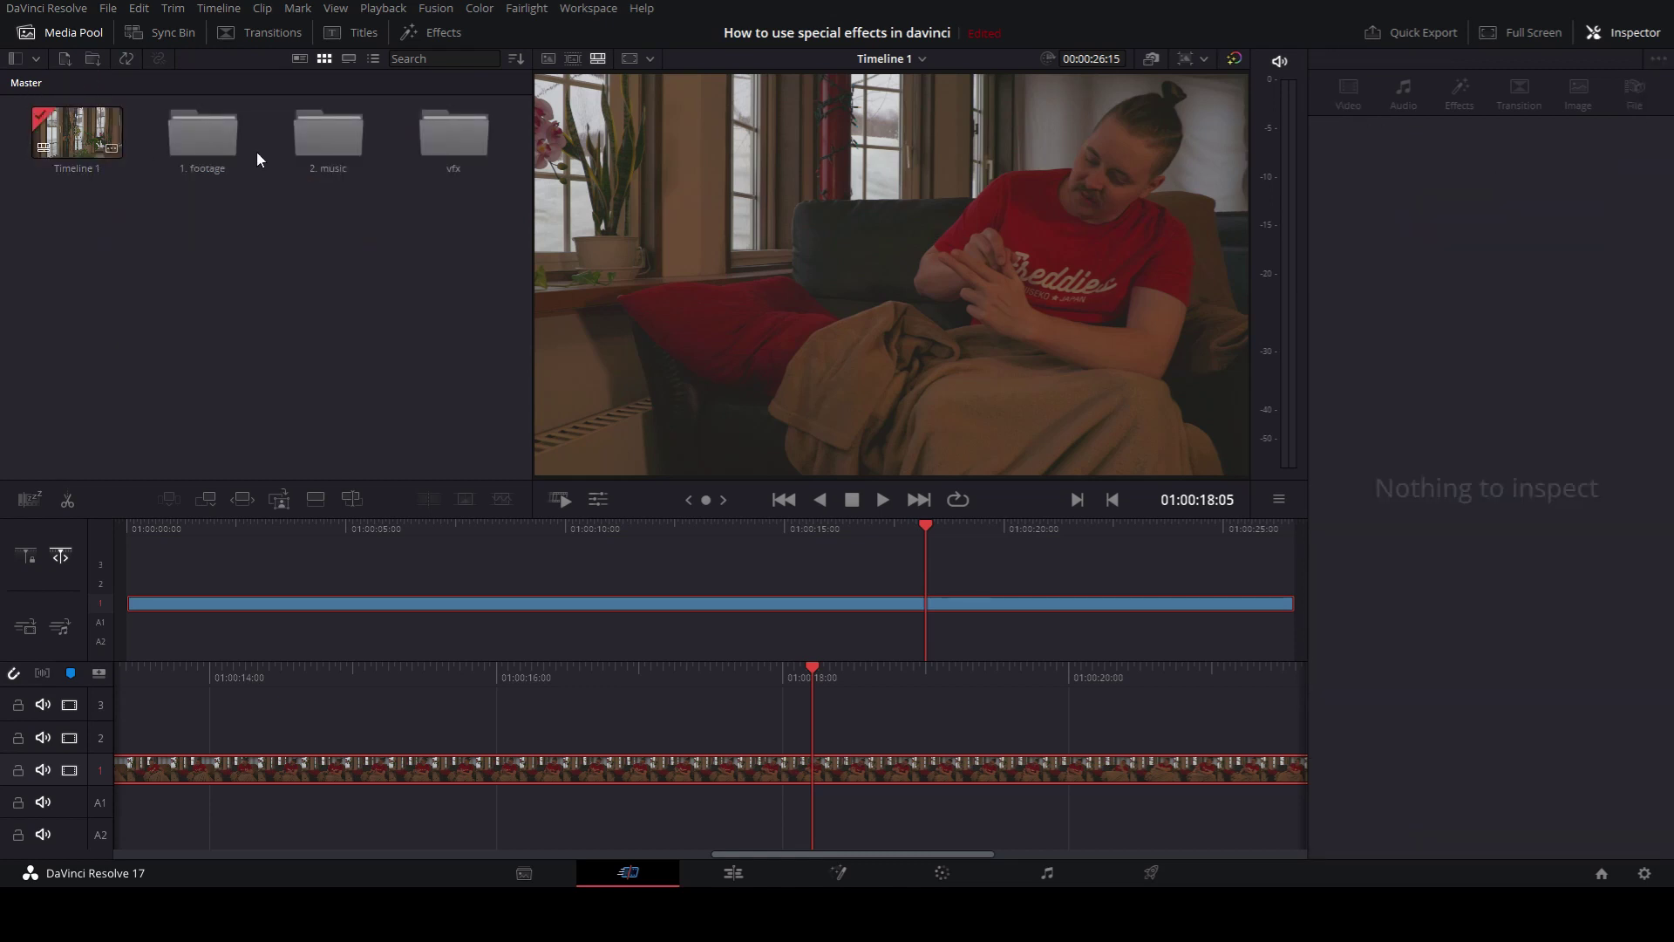
{"action": "double_click", "coordinate": [331, 127]}
{"action": "double_click", "coordinate": [71, 118]}
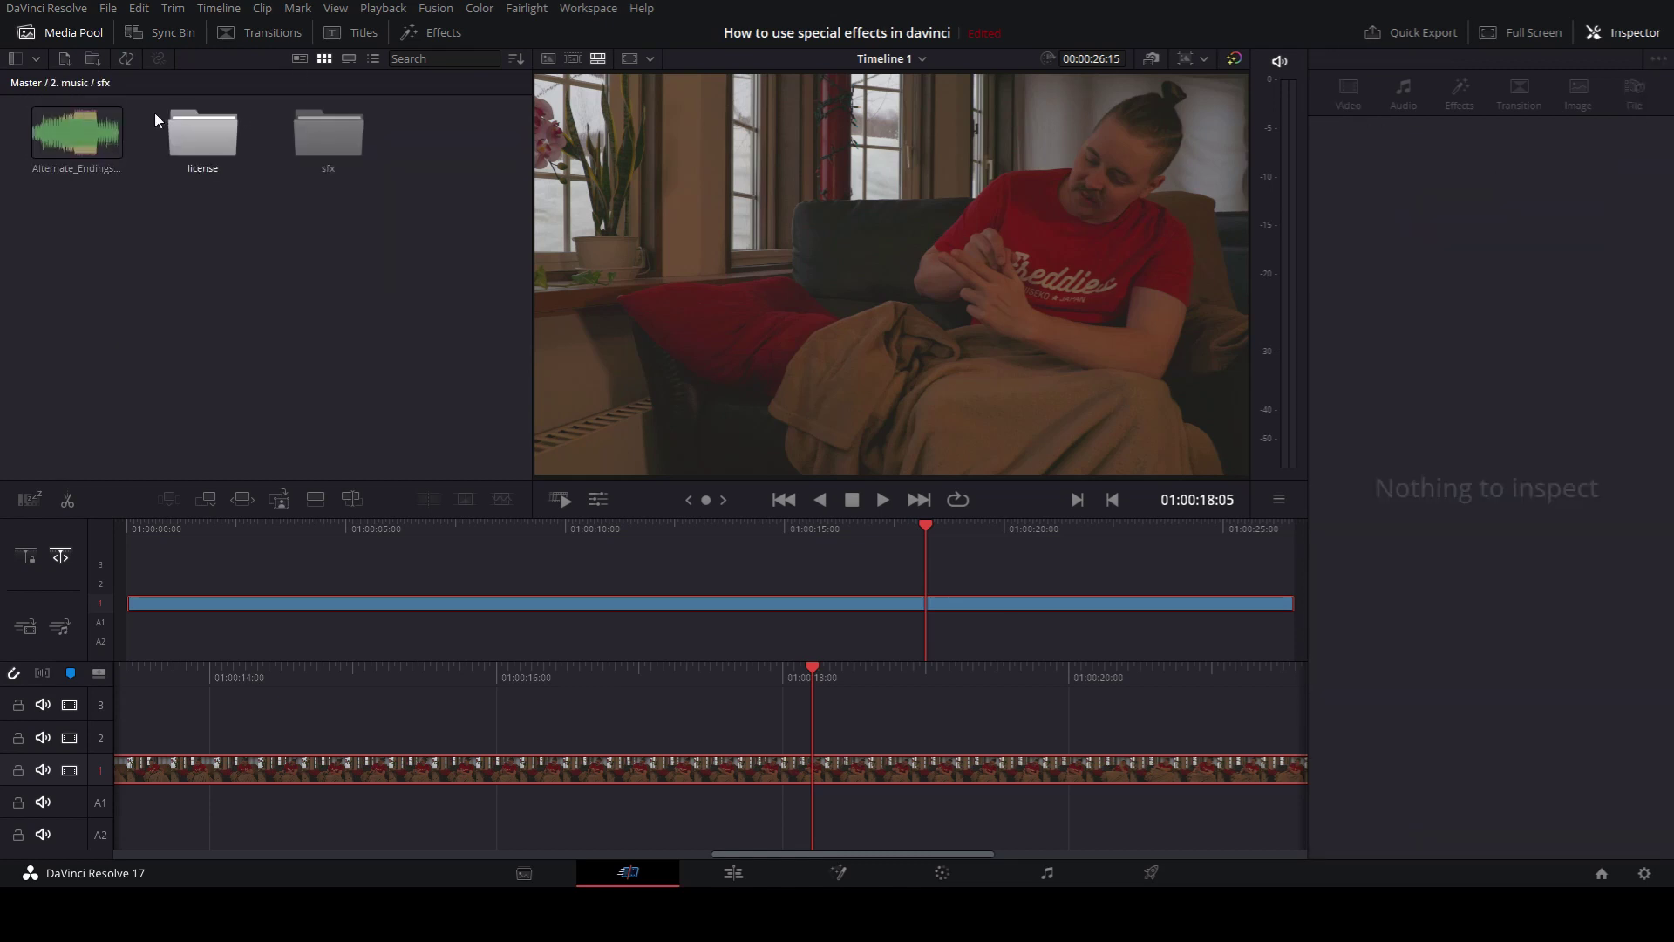
{"action": "double_click", "coordinate": [317, 134]}
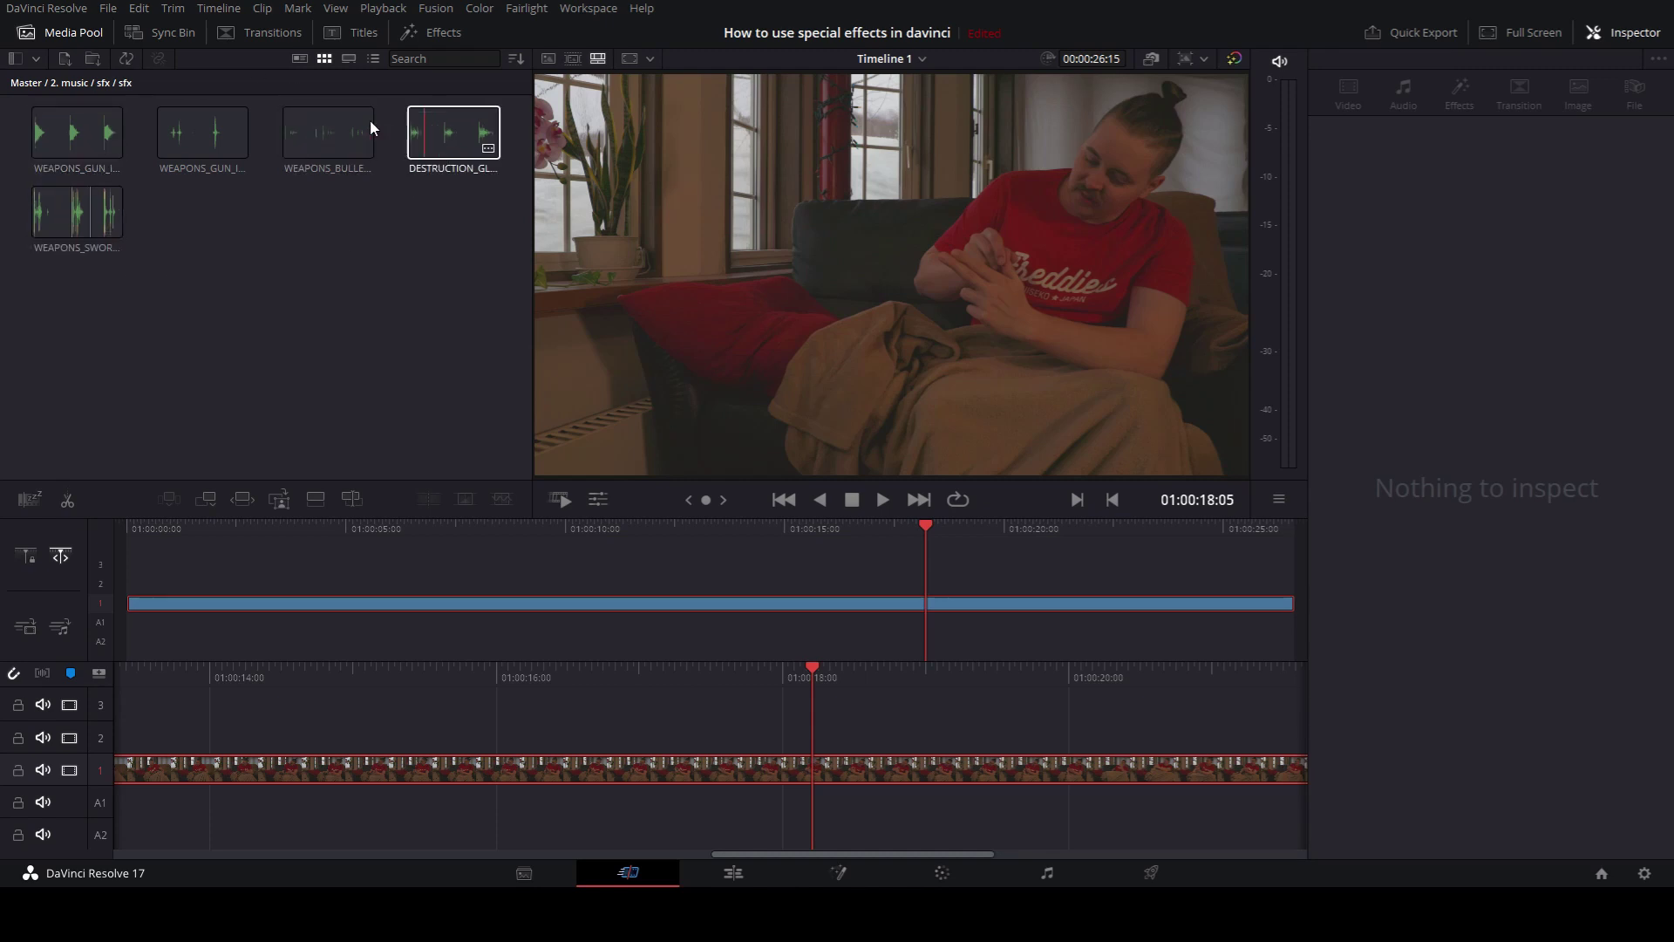
Audition the gun, glass-breaking and bullet sounds, ending on the Glock 19 reloading clip
{"action": "left_click", "coordinate": [90, 130]}
{"action": "key", "text": "space"}
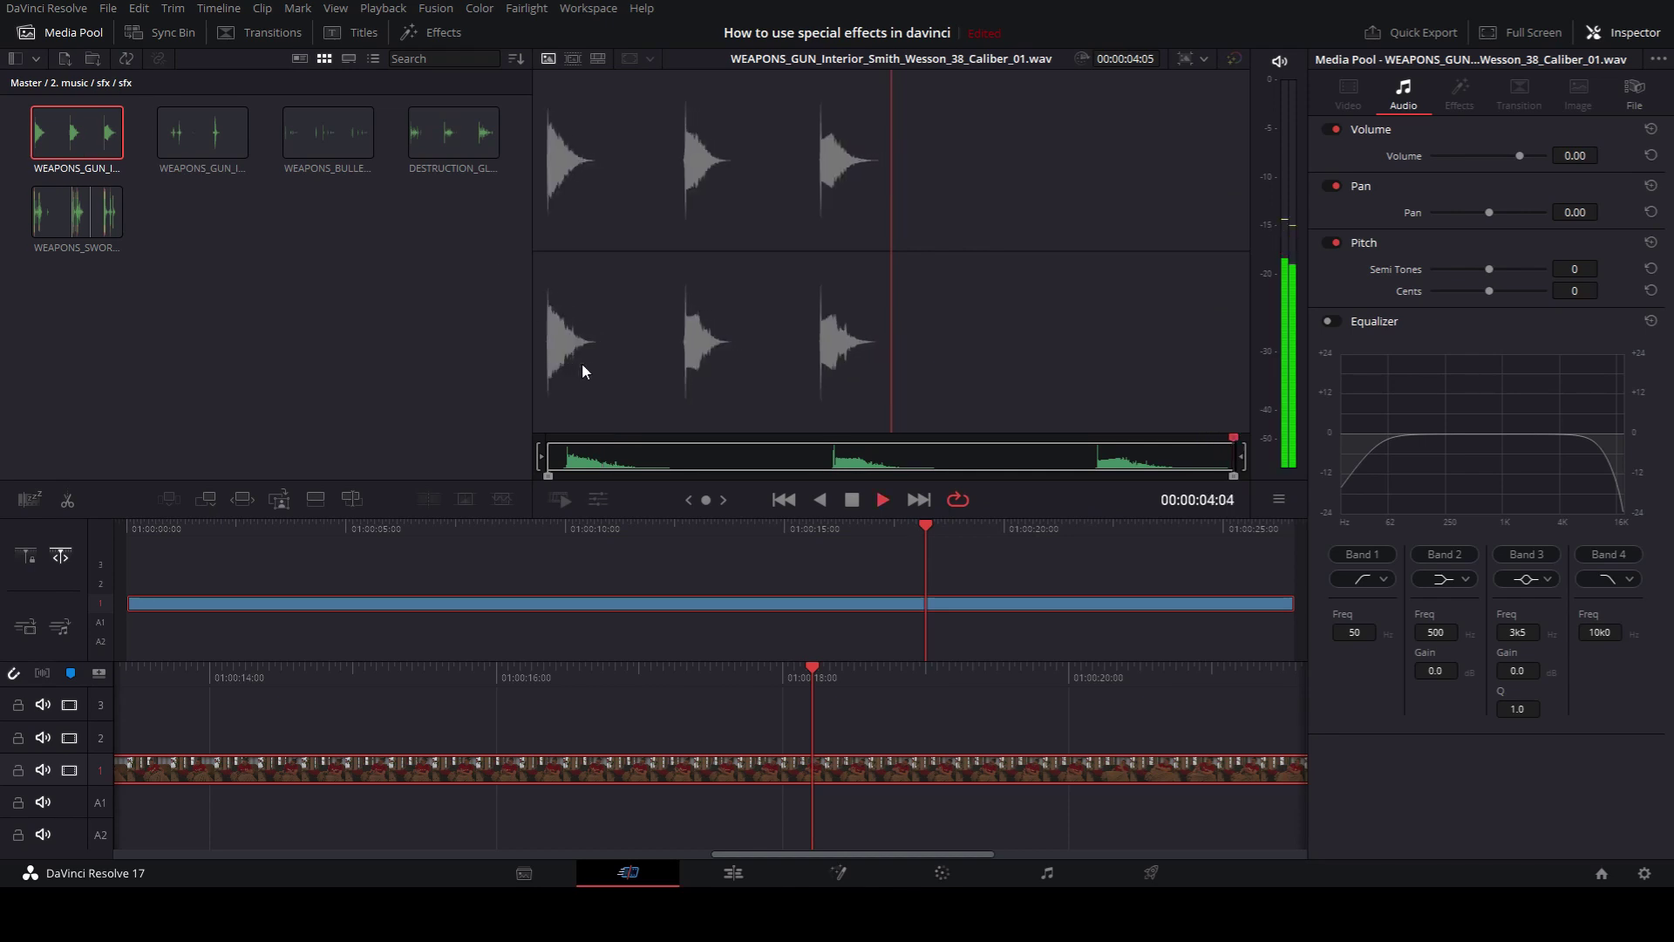
{"action": "left_click", "coordinate": [448, 154]}
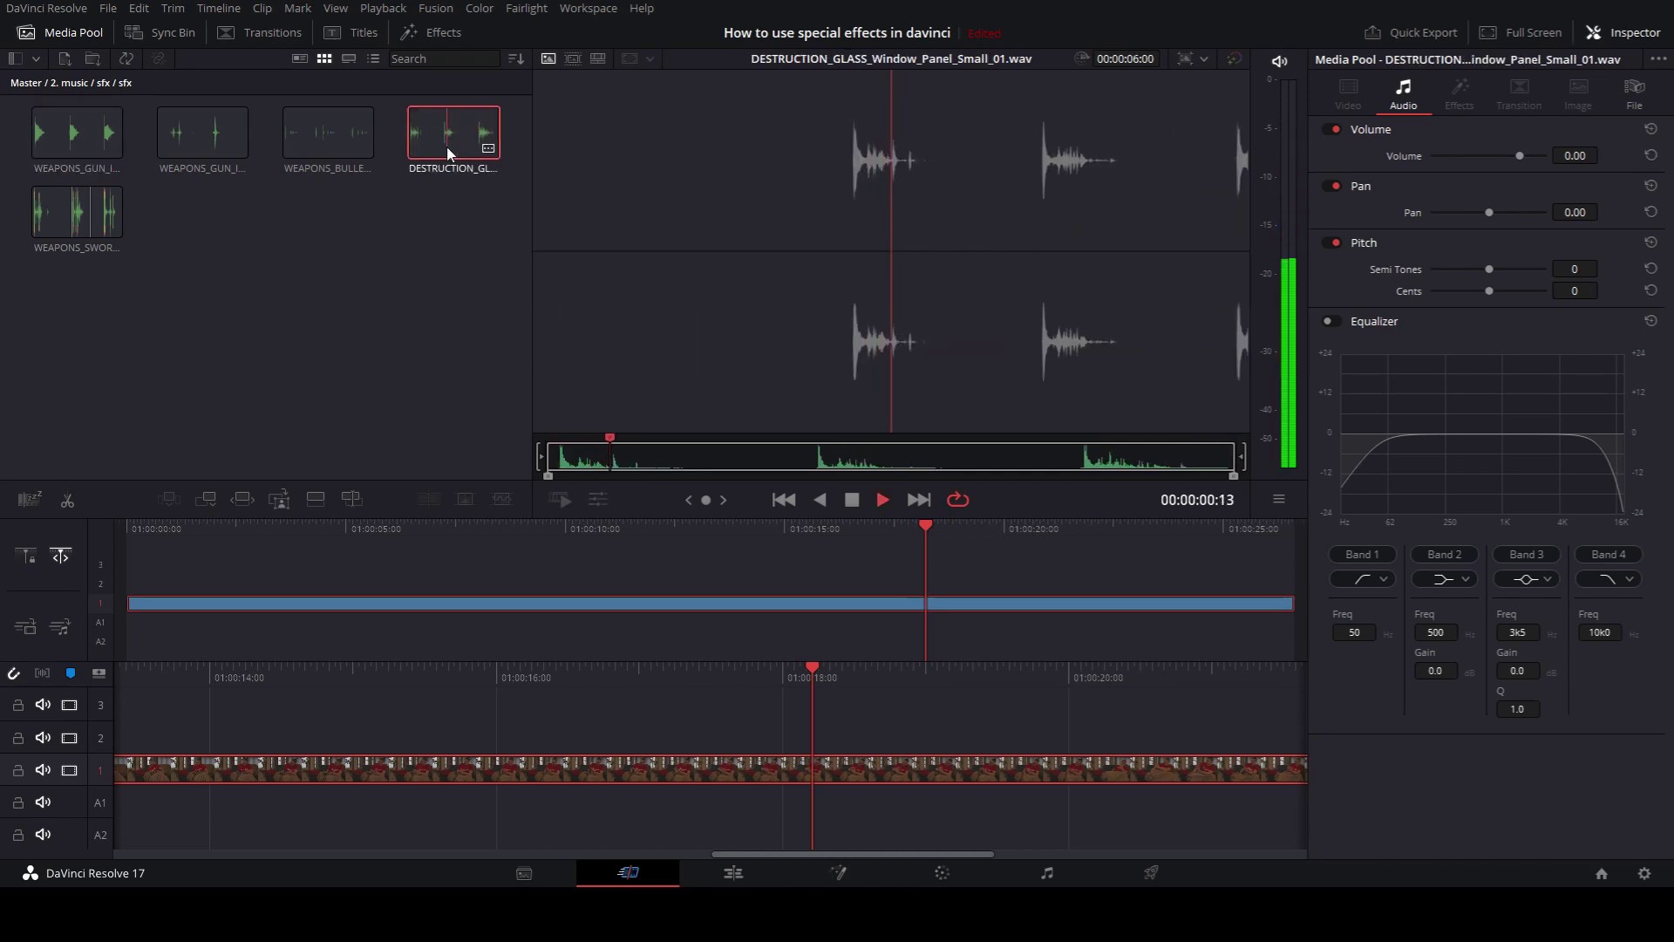
{"action": "left_click", "coordinate": [307, 131]}
{"action": "left_click", "coordinate": [209, 131]}
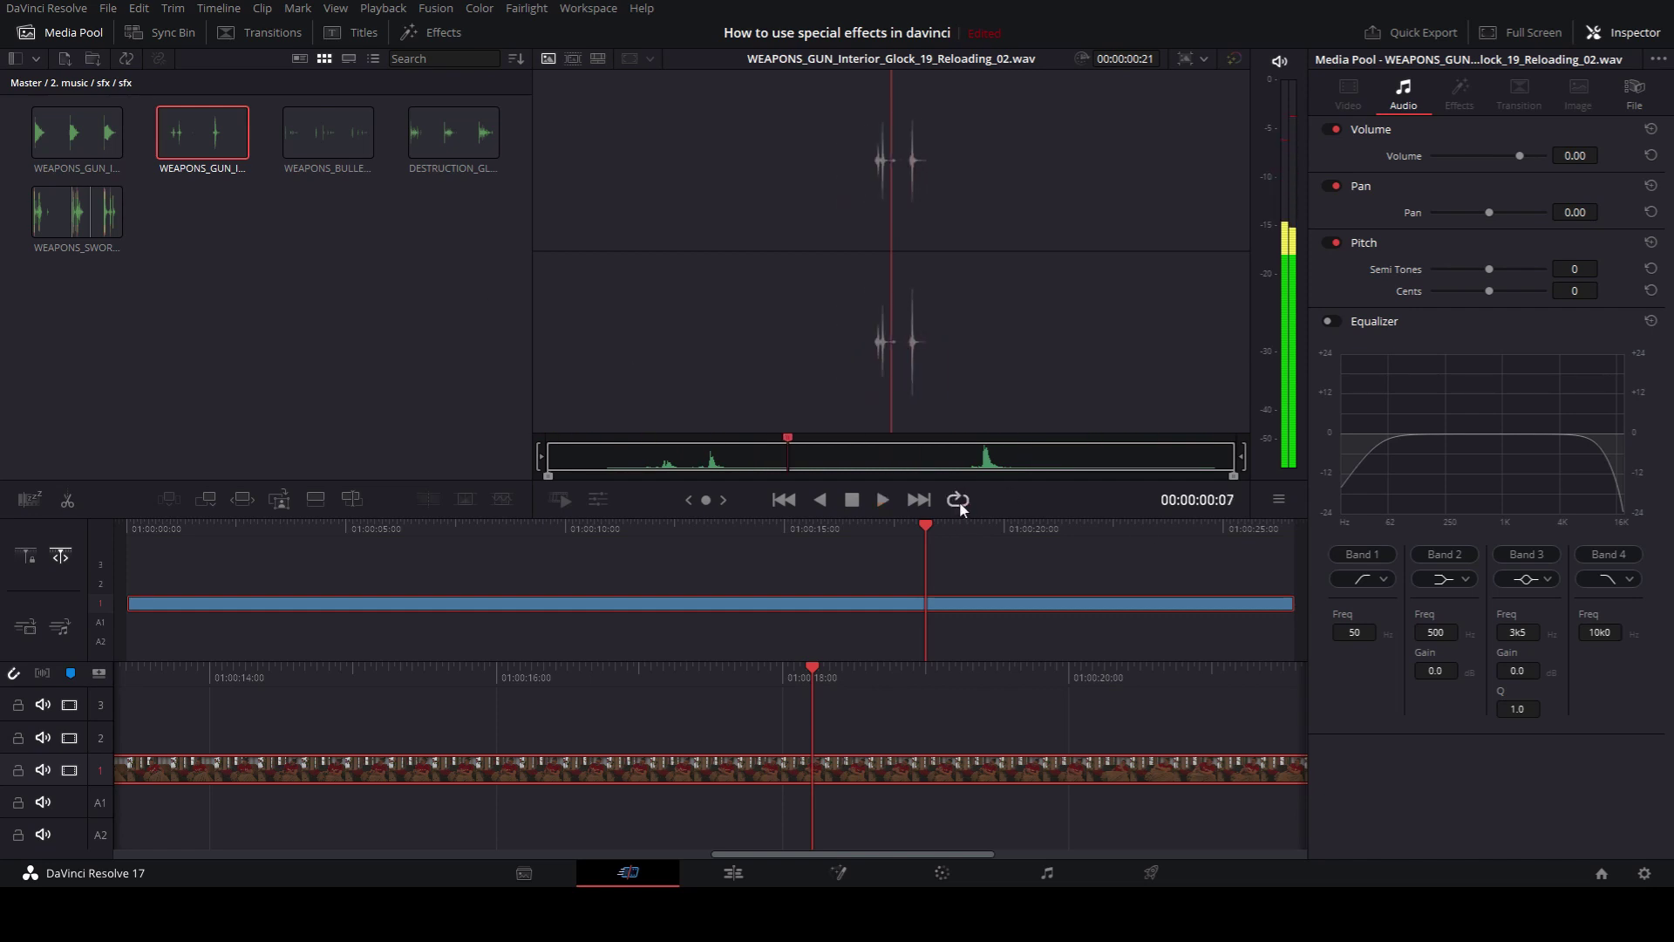
Drop the Glock 19 reloading sound onto track A1 at the playhead and play it back
{"action": "left_click_drag", "start_coordinate": [307, 129], "coordinate": [991, 537]}
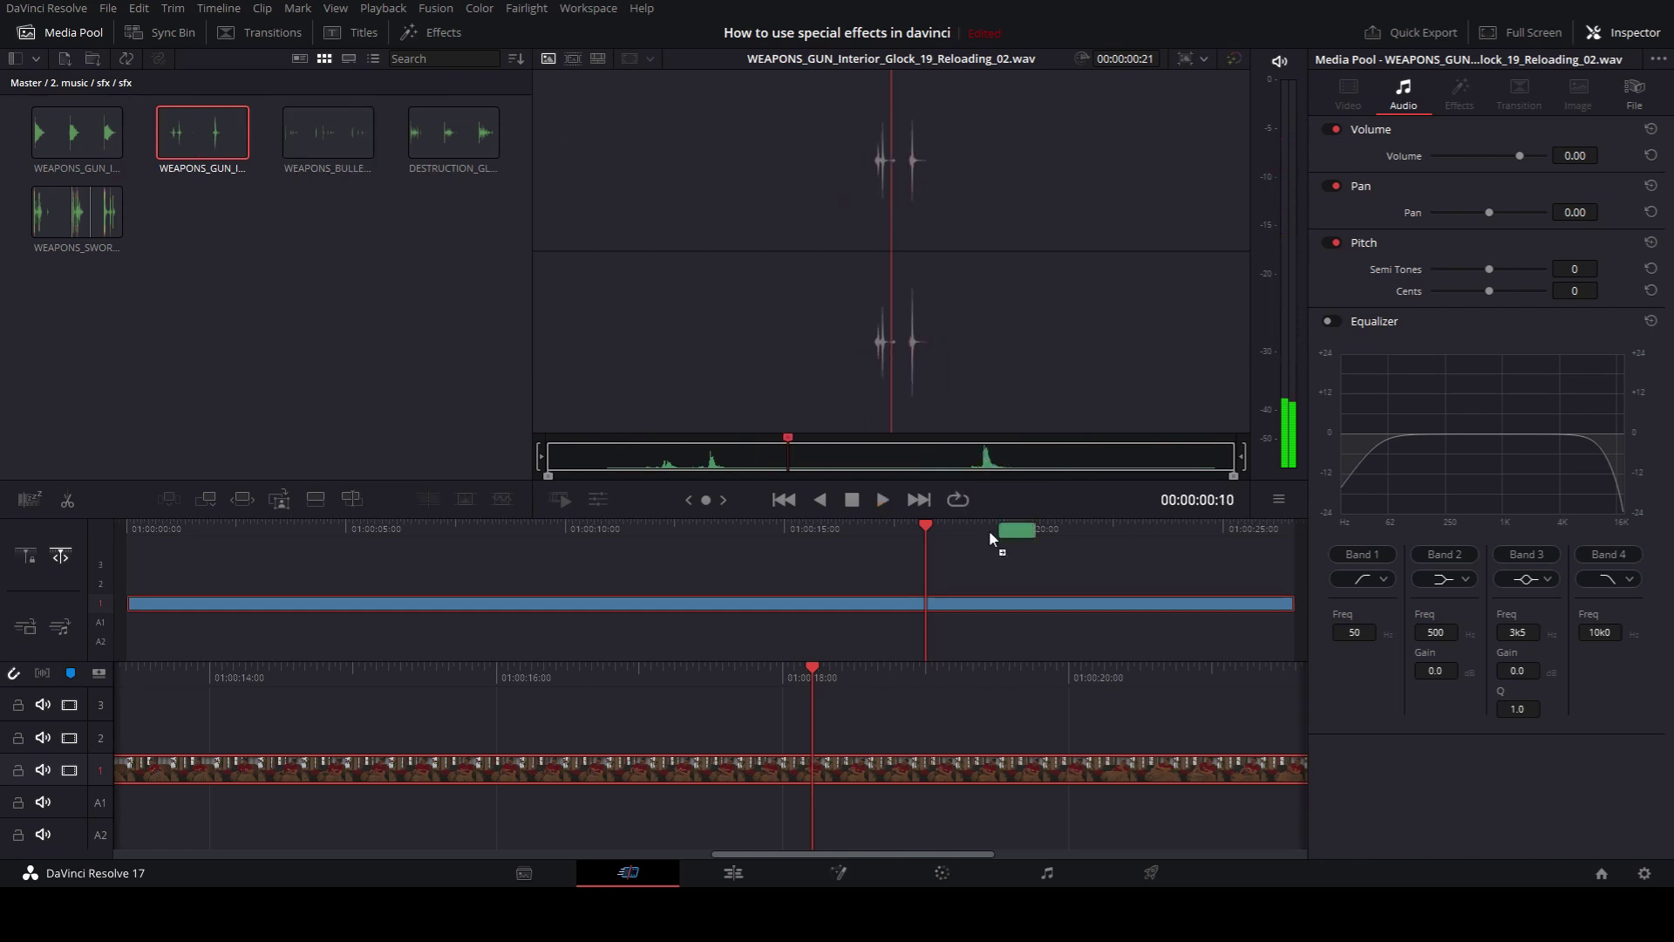
{"action": "left_click_drag", "start_coordinate": [923, 619], "coordinate": [923, 620]}
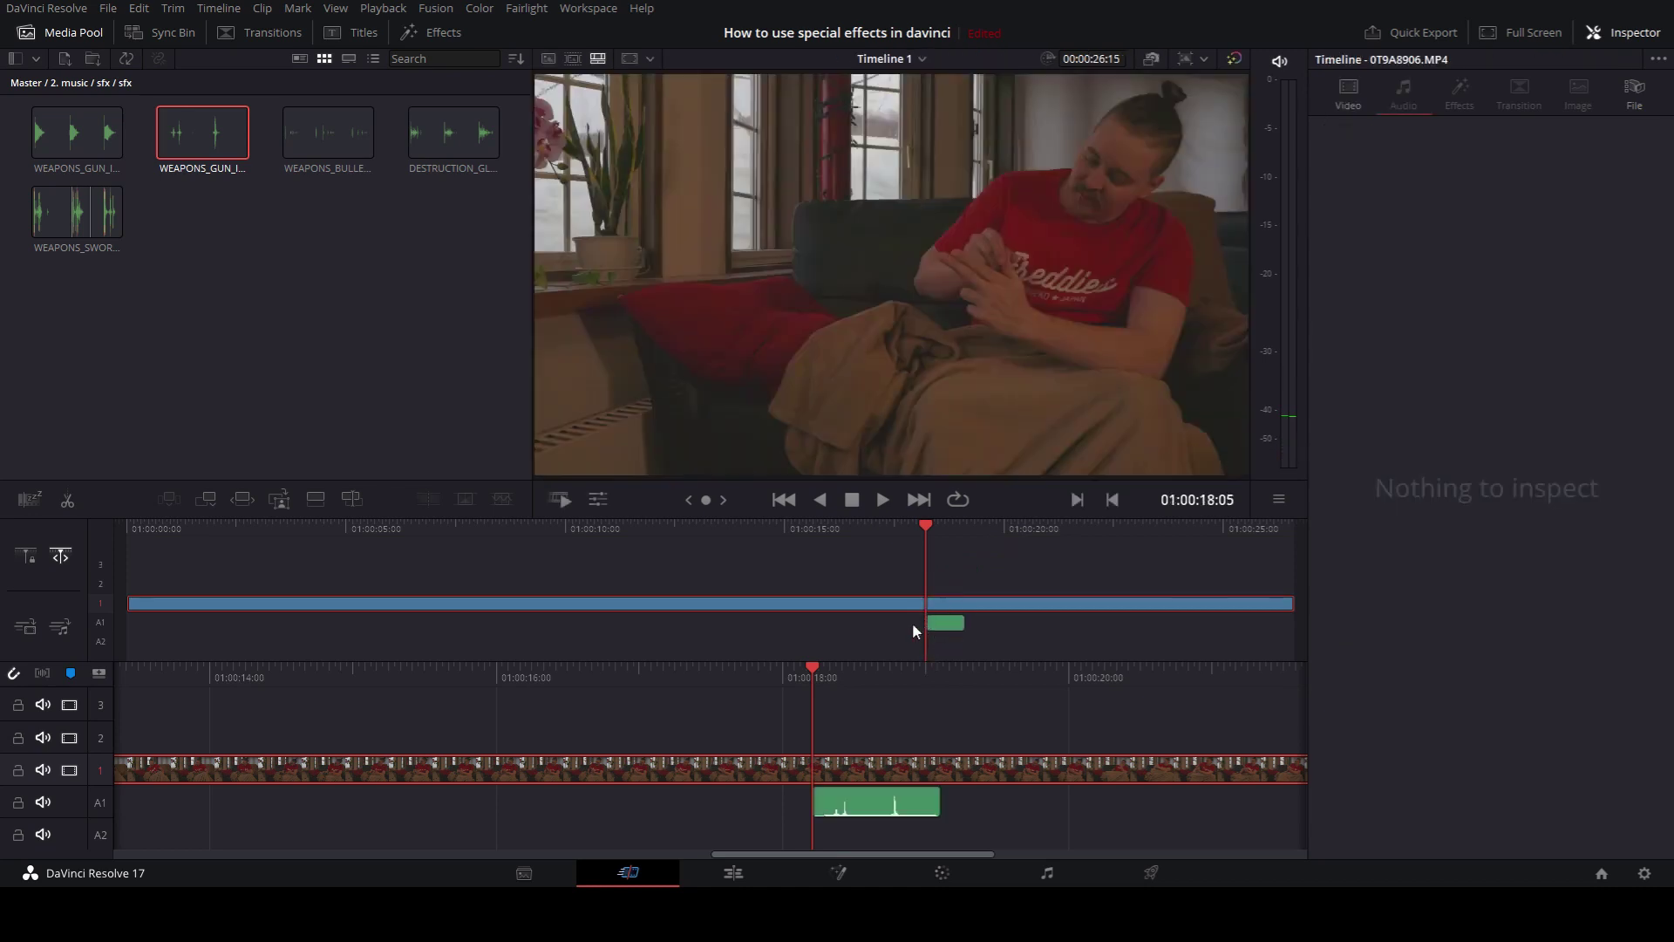
{"action": "key", "text": "space"}
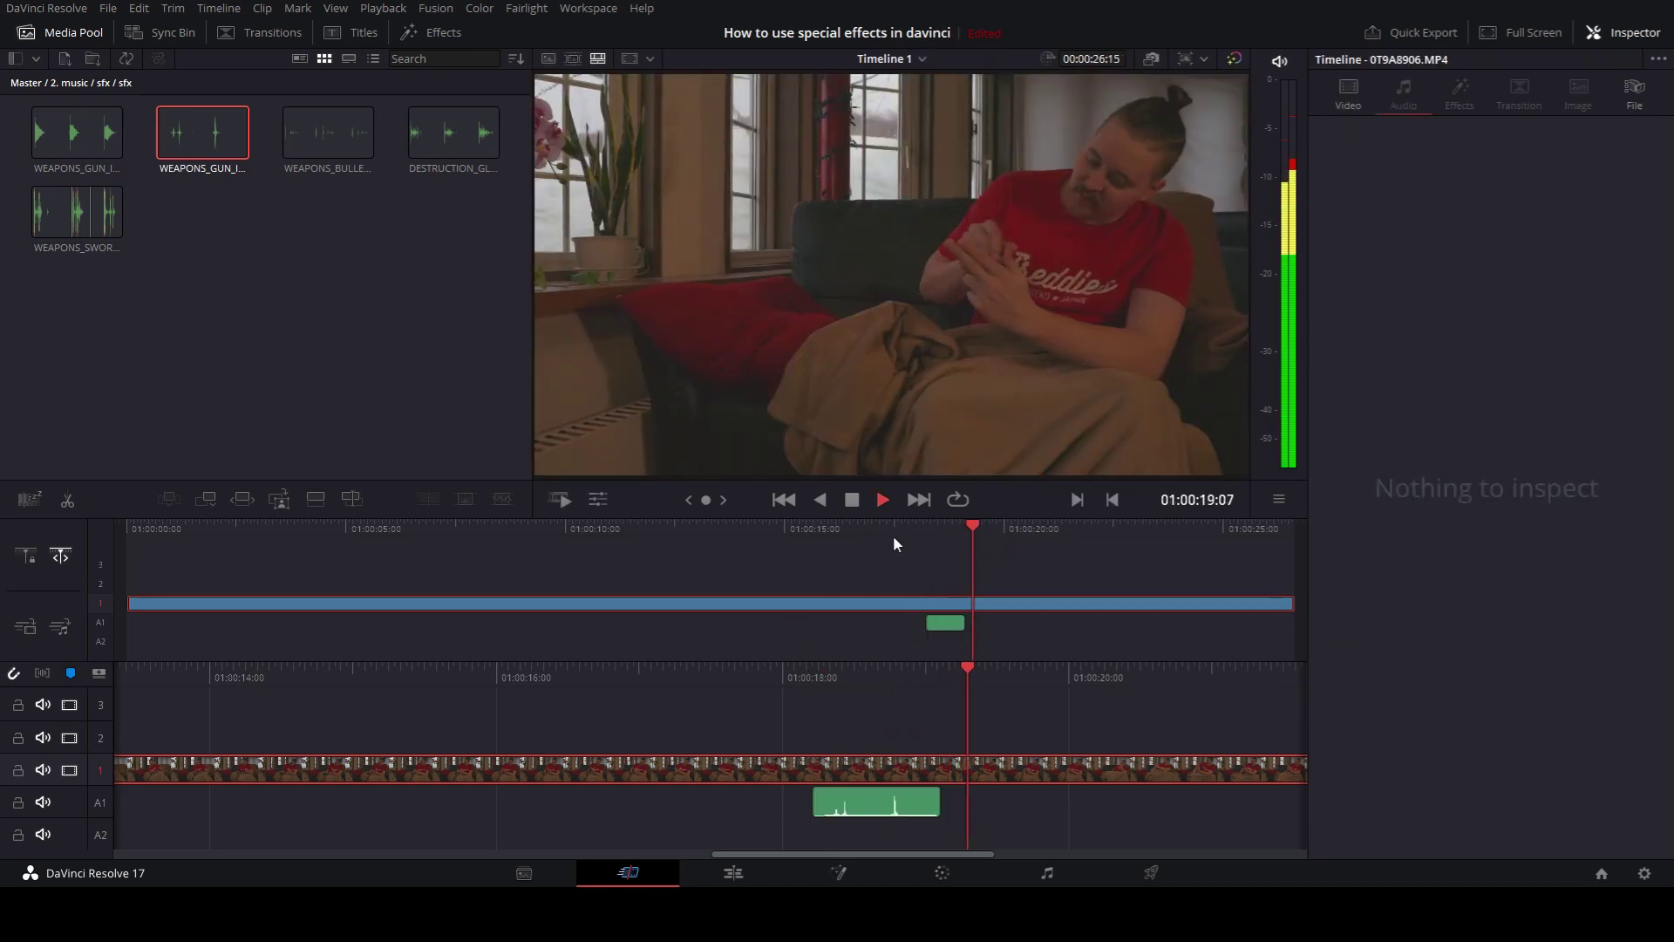
{"action": "left_click", "coordinate": [907, 534]}
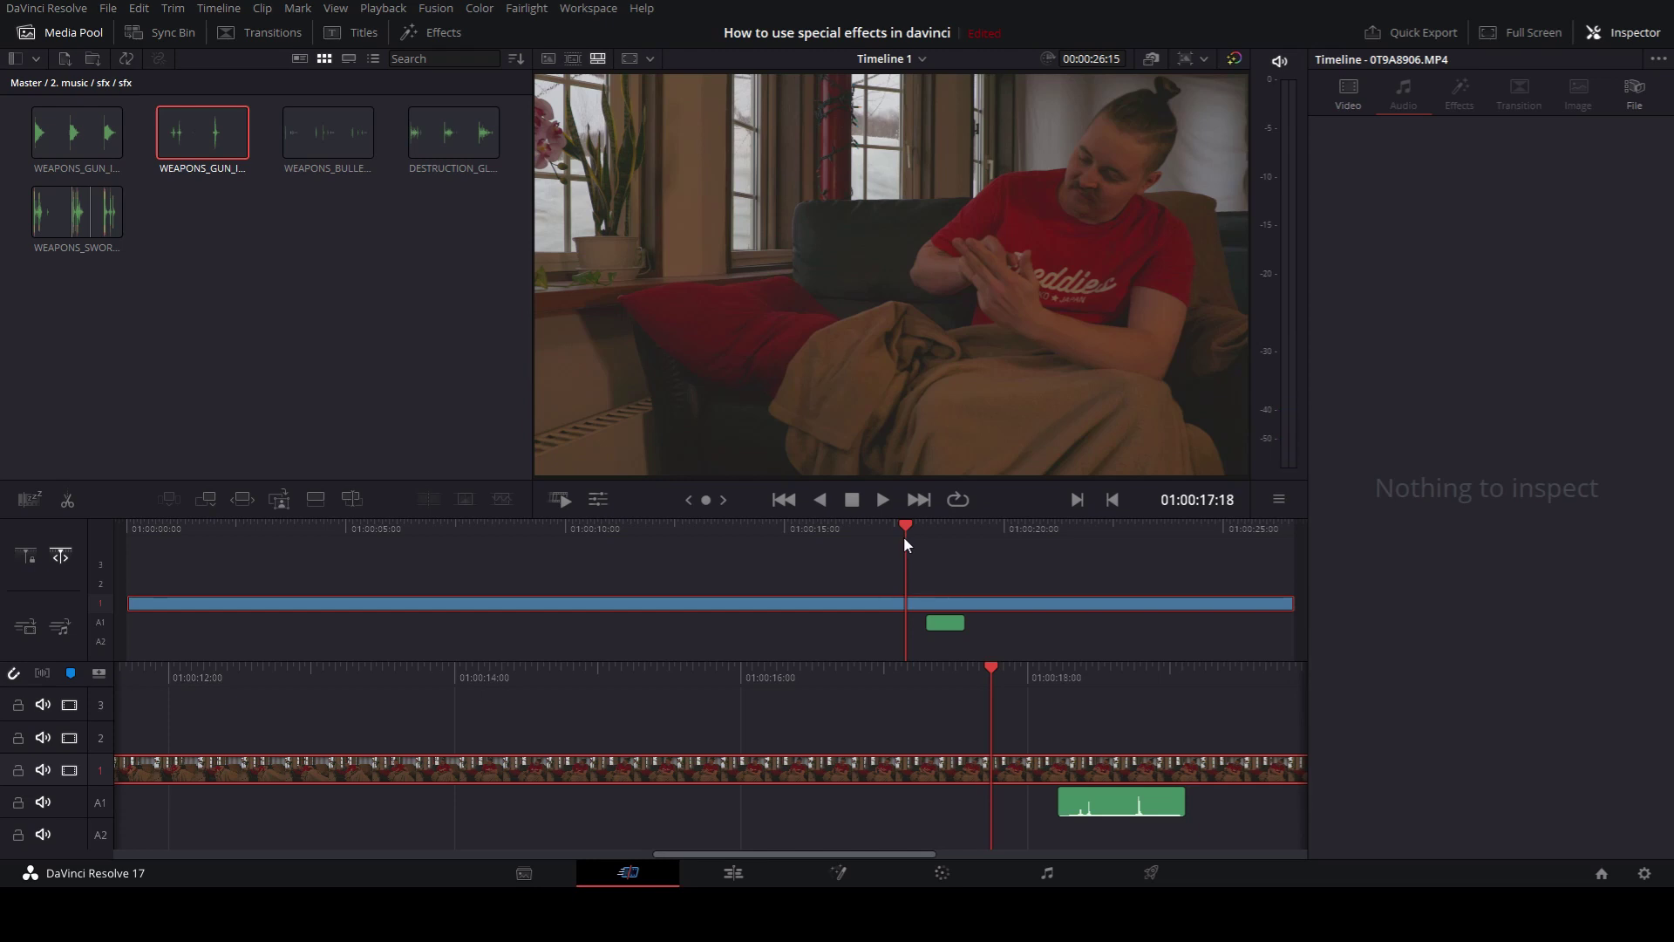
{"action": "key", "text": "space"}
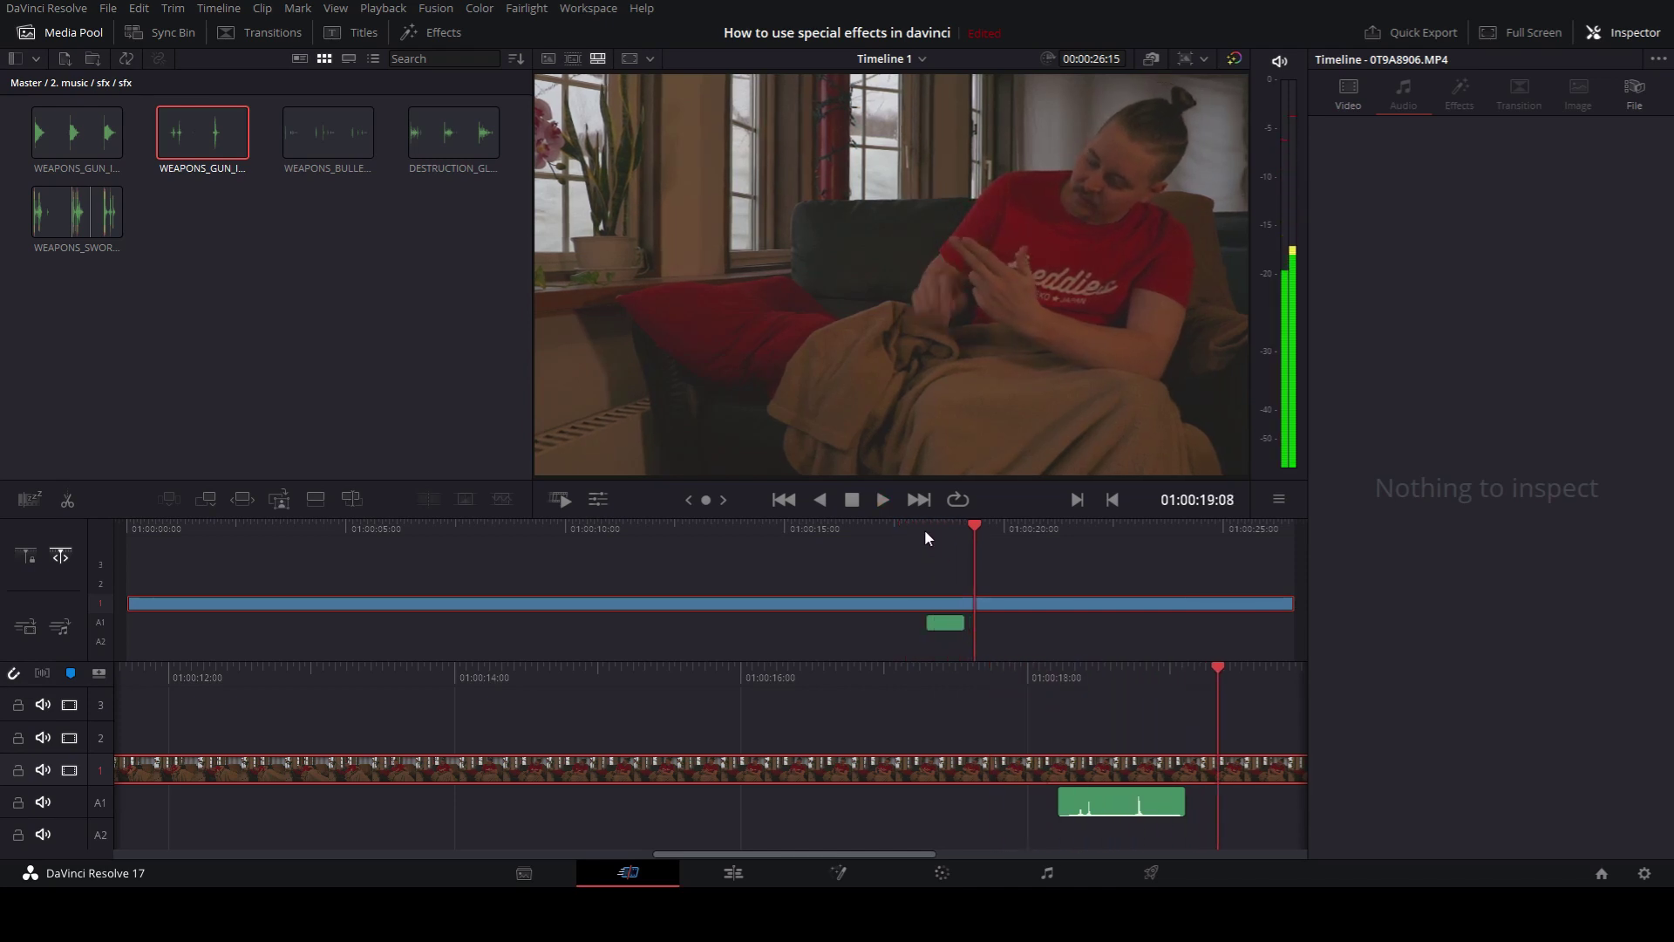
Replay the scene around 01:00:18 to check the reloading sound's timing, then return to Master
{"action": "left_click", "coordinate": [924, 530]}
{"action": "left_click_drag", "start_coordinate": [924, 530], "coordinate": [932, 610]}
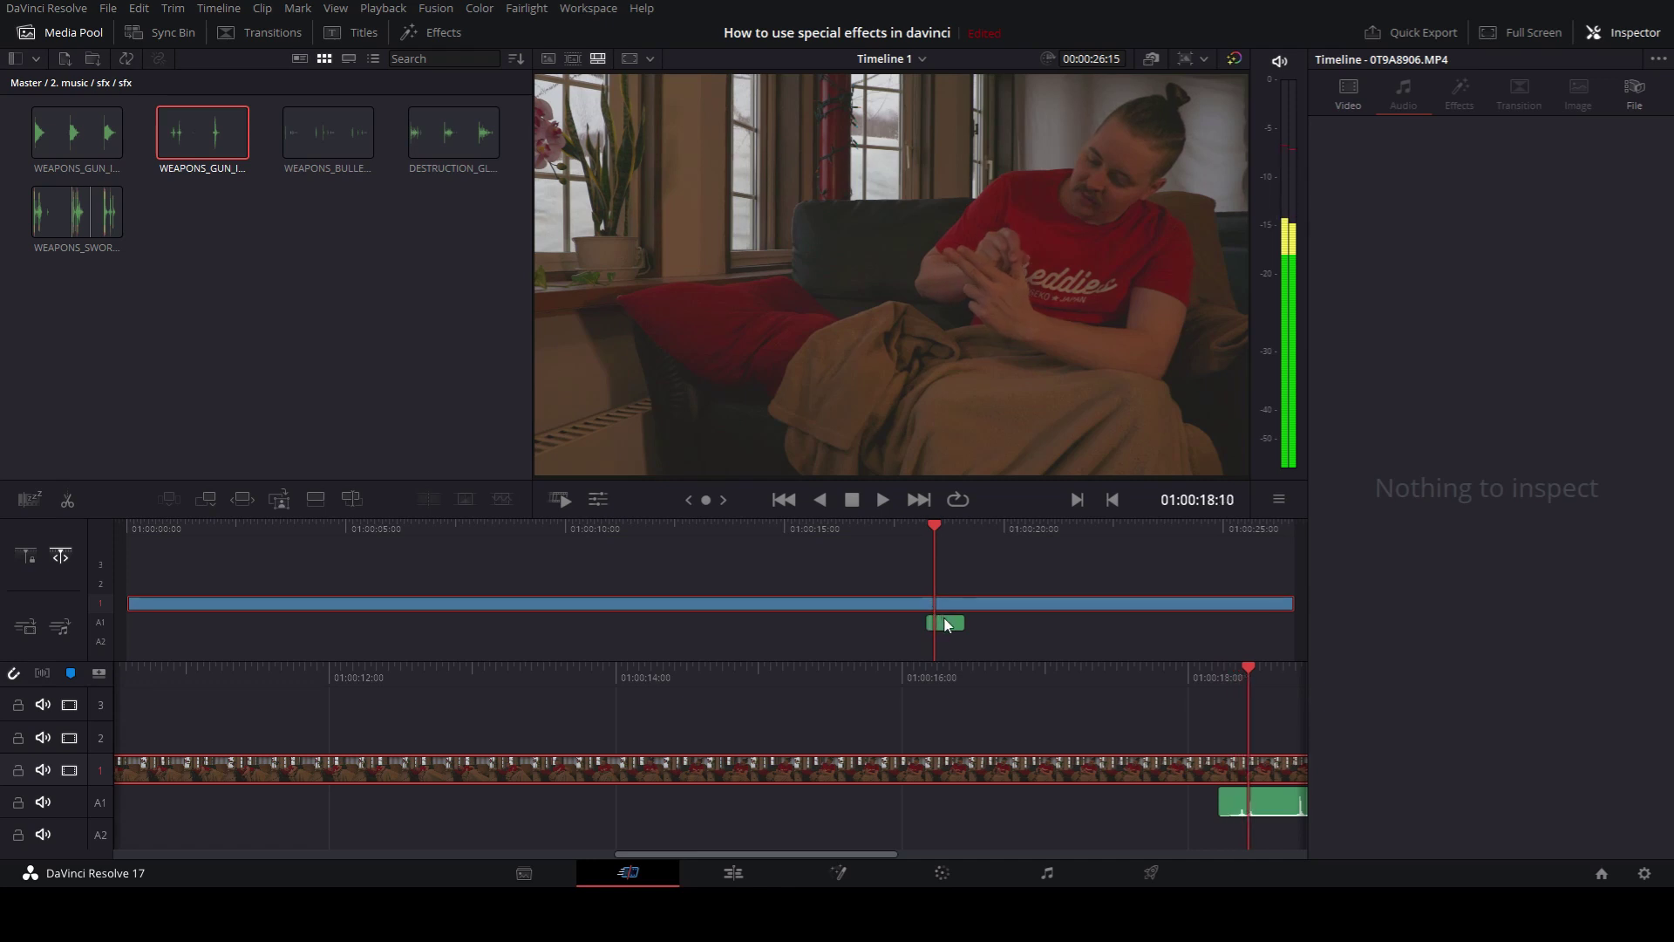
{"action": "left_click", "coordinate": [946, 624]}
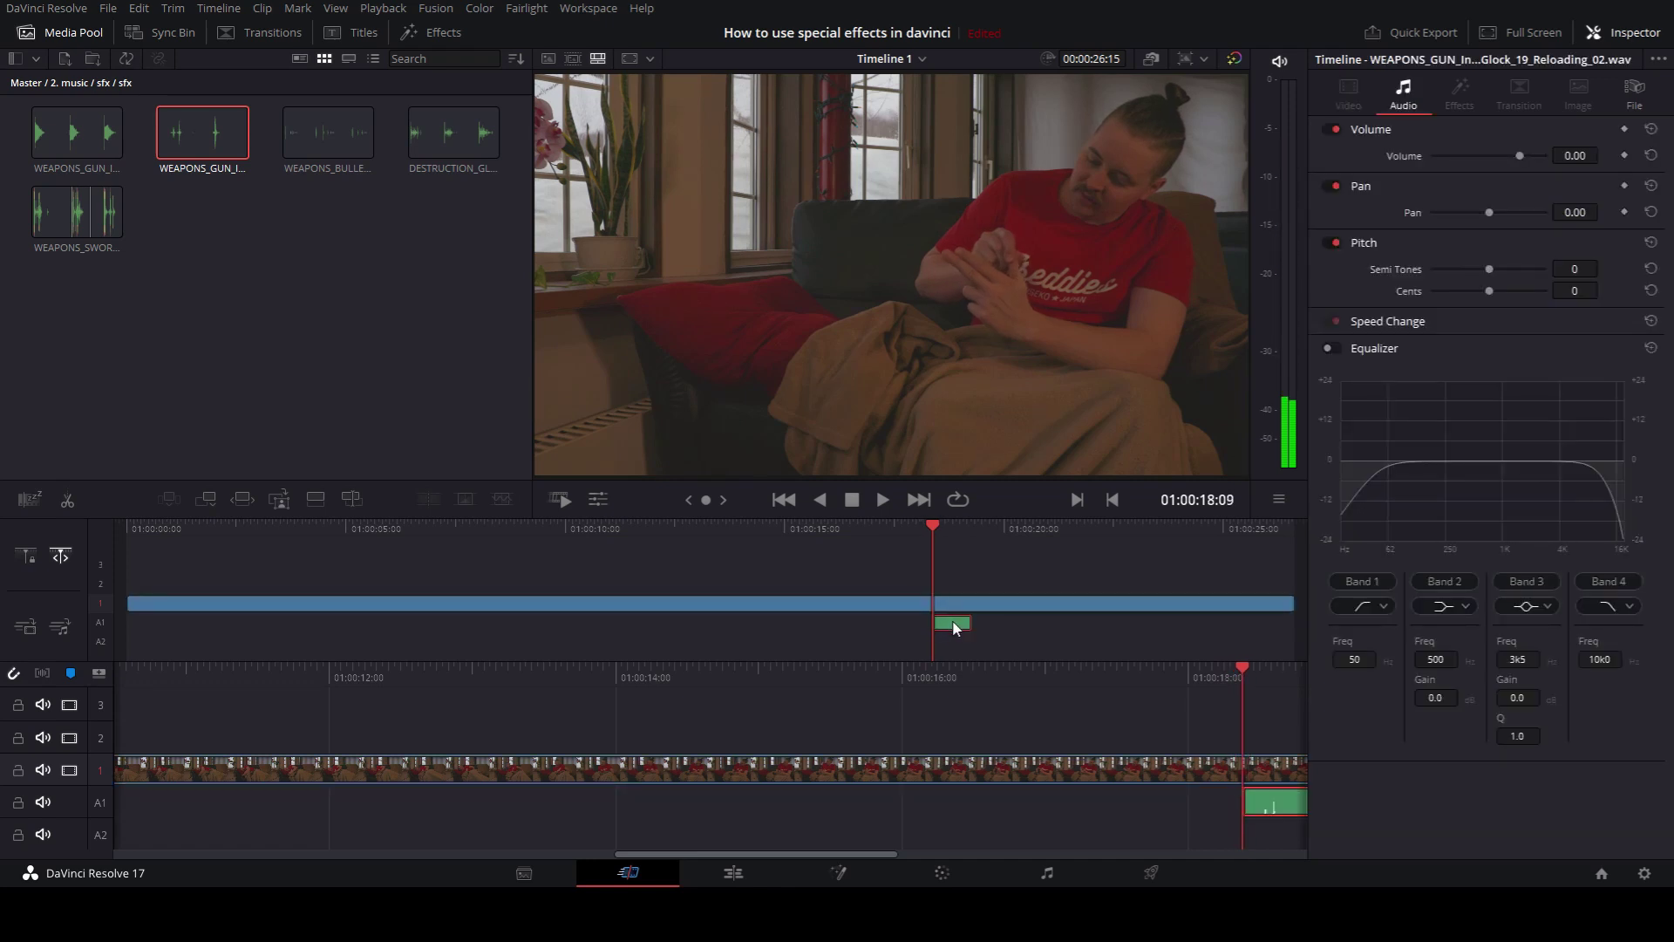
{"action": "key", "text": "space"}
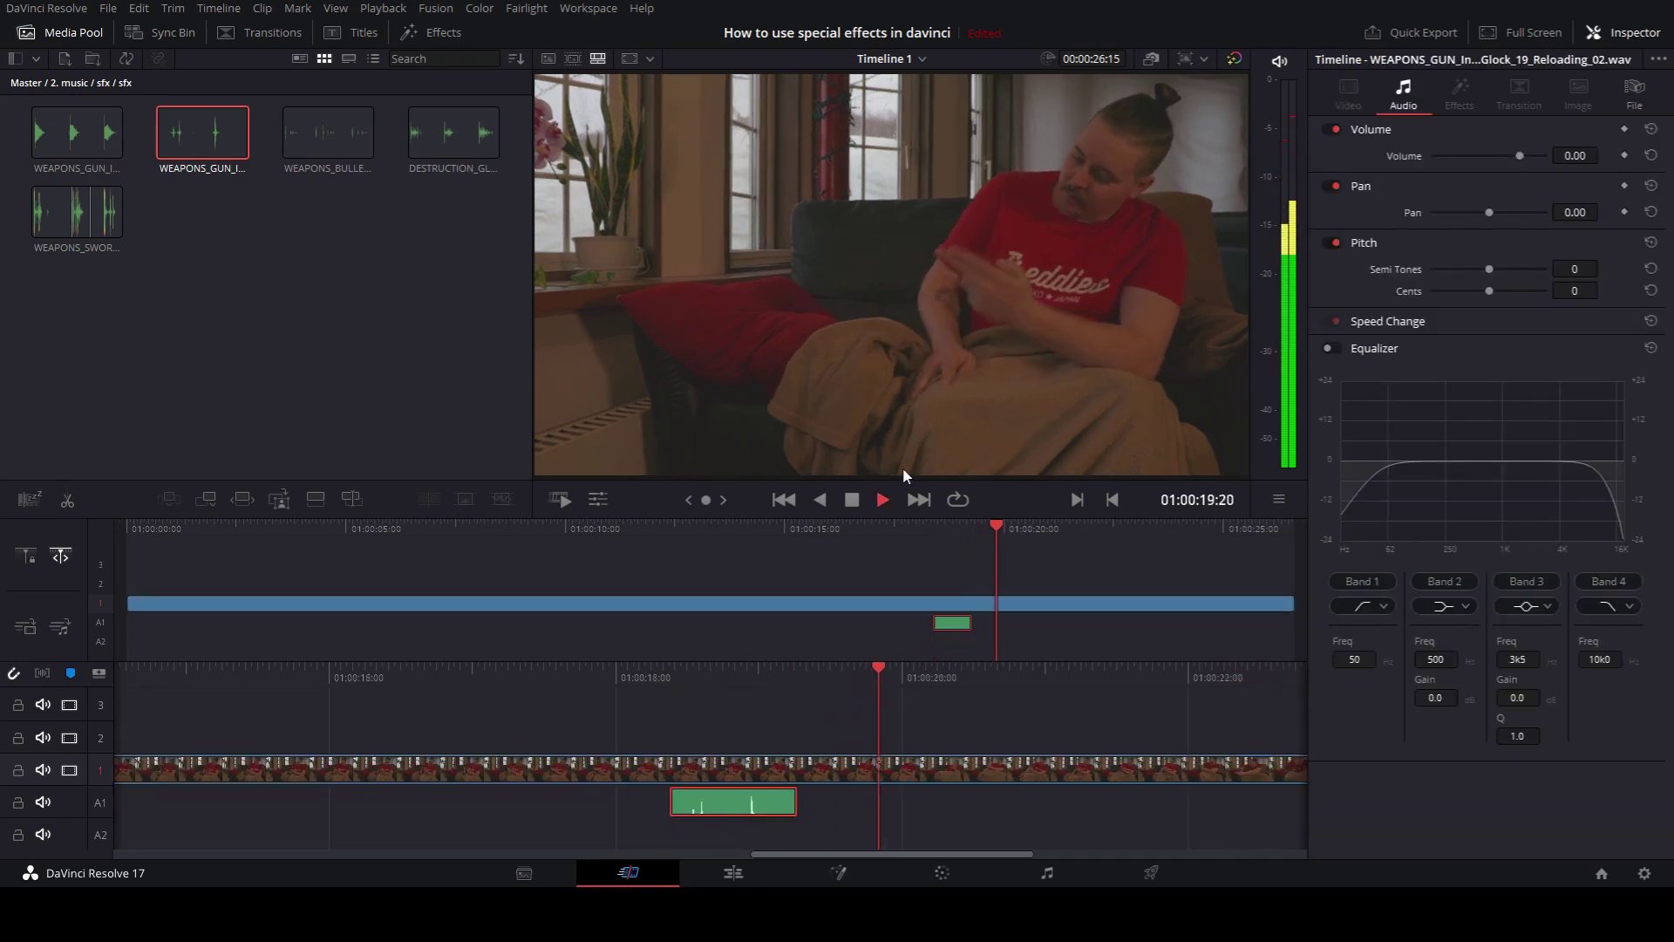
{"action": "left_click_drag", "start_coordinate": [976, 526], "coordinate": [970, 524]}
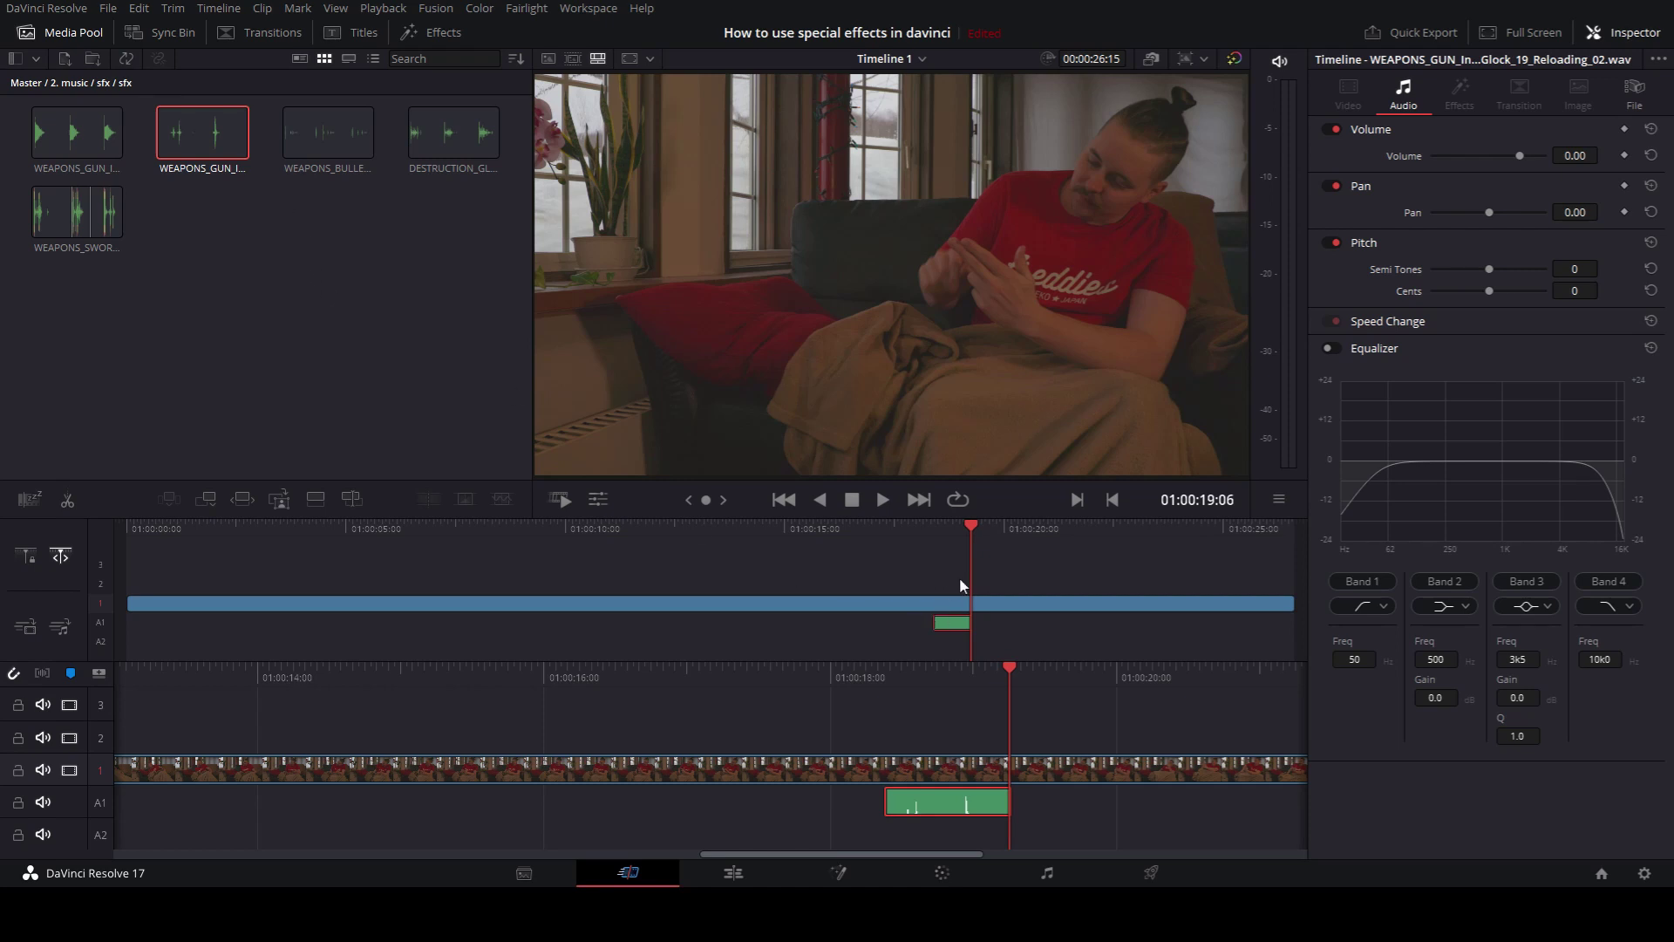
{"action": "key", "text": "space"}
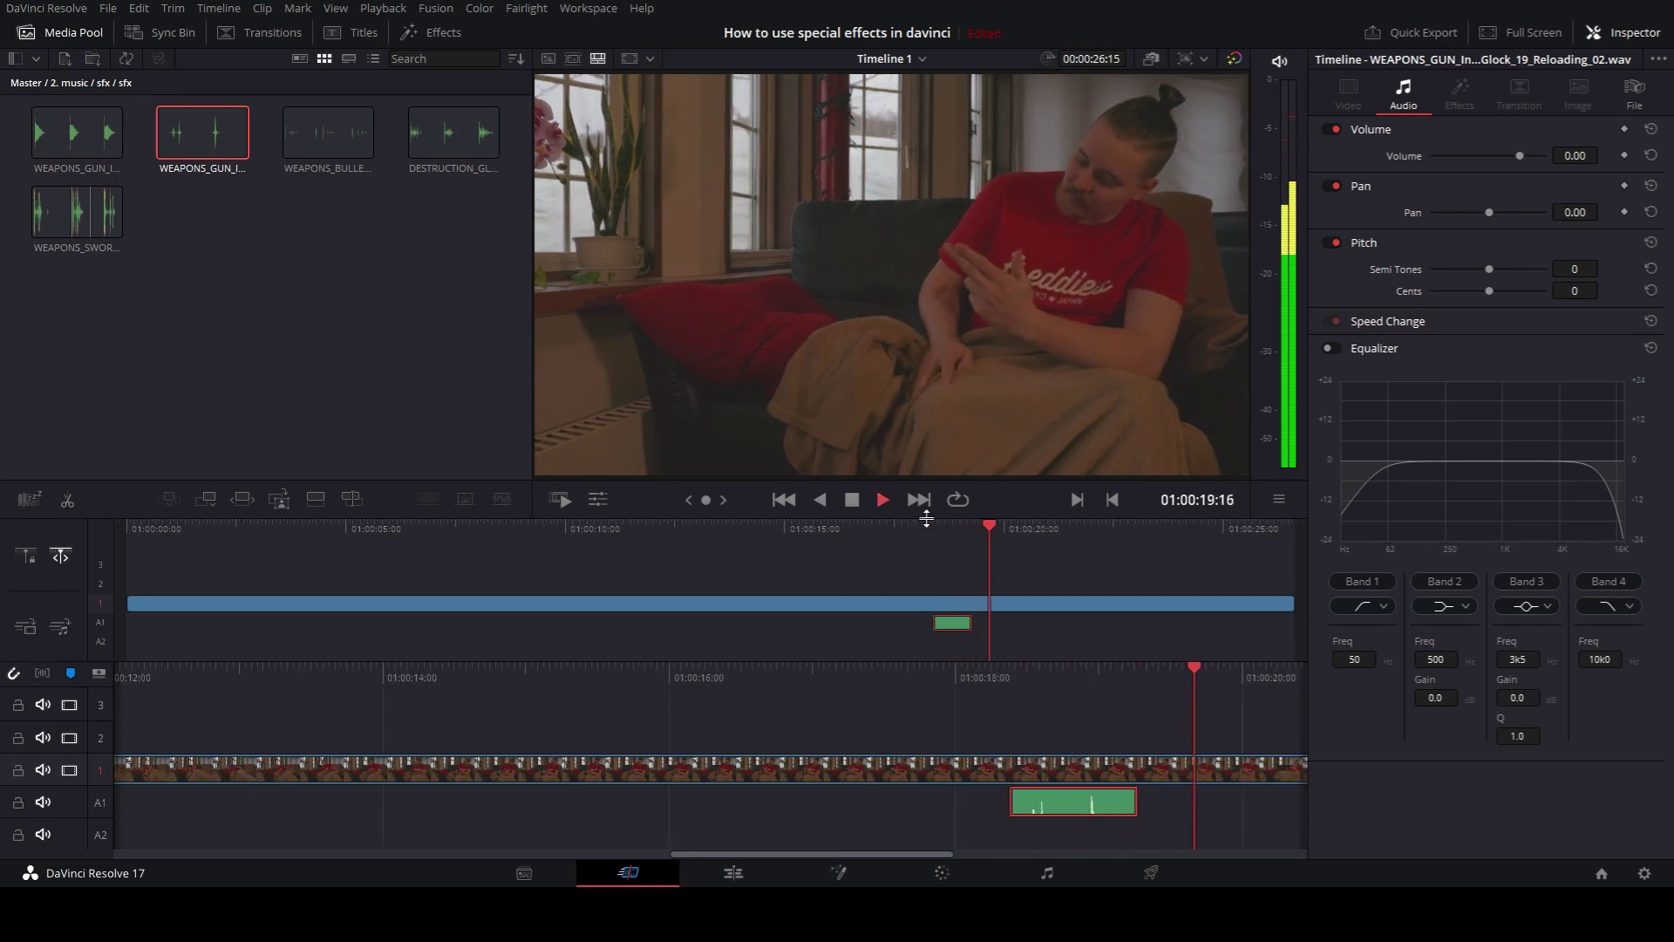
{"action": "left_click", "coordinate": [25, 83]}
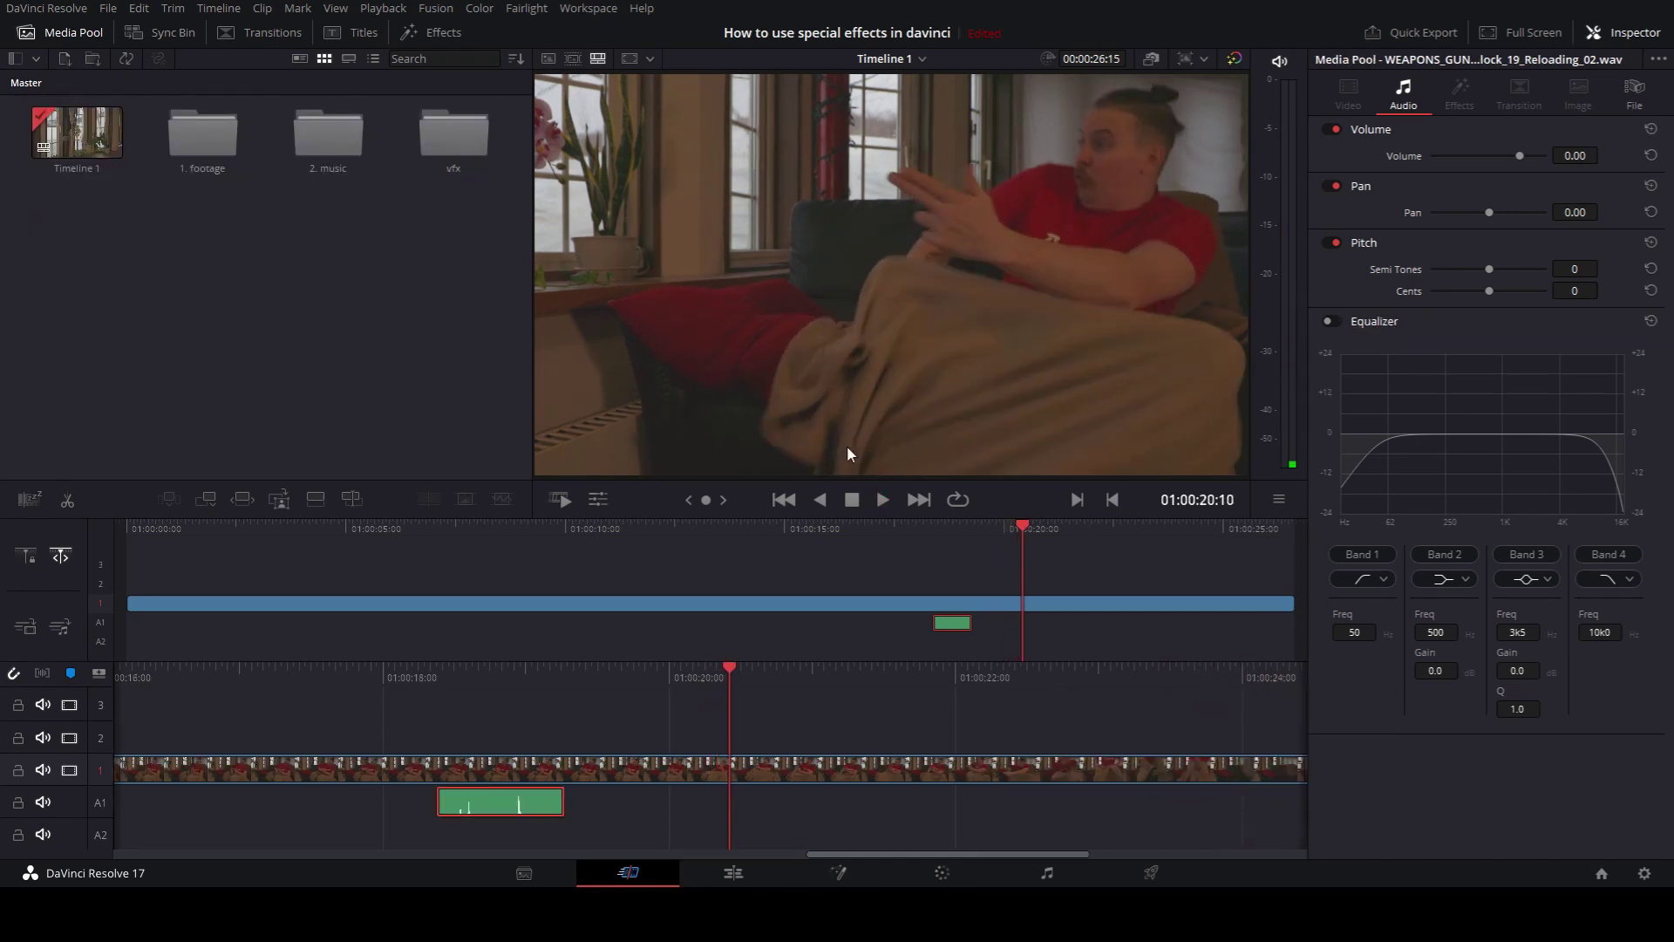
Park the playhead near 01:00:20:07, open vfx > gun stuff, and drag the 5starside muzzle flash toward the timeline
{"action": "left_click_drag", "start_coordinate": [1032, 526], "coordinate": [994, 531]}
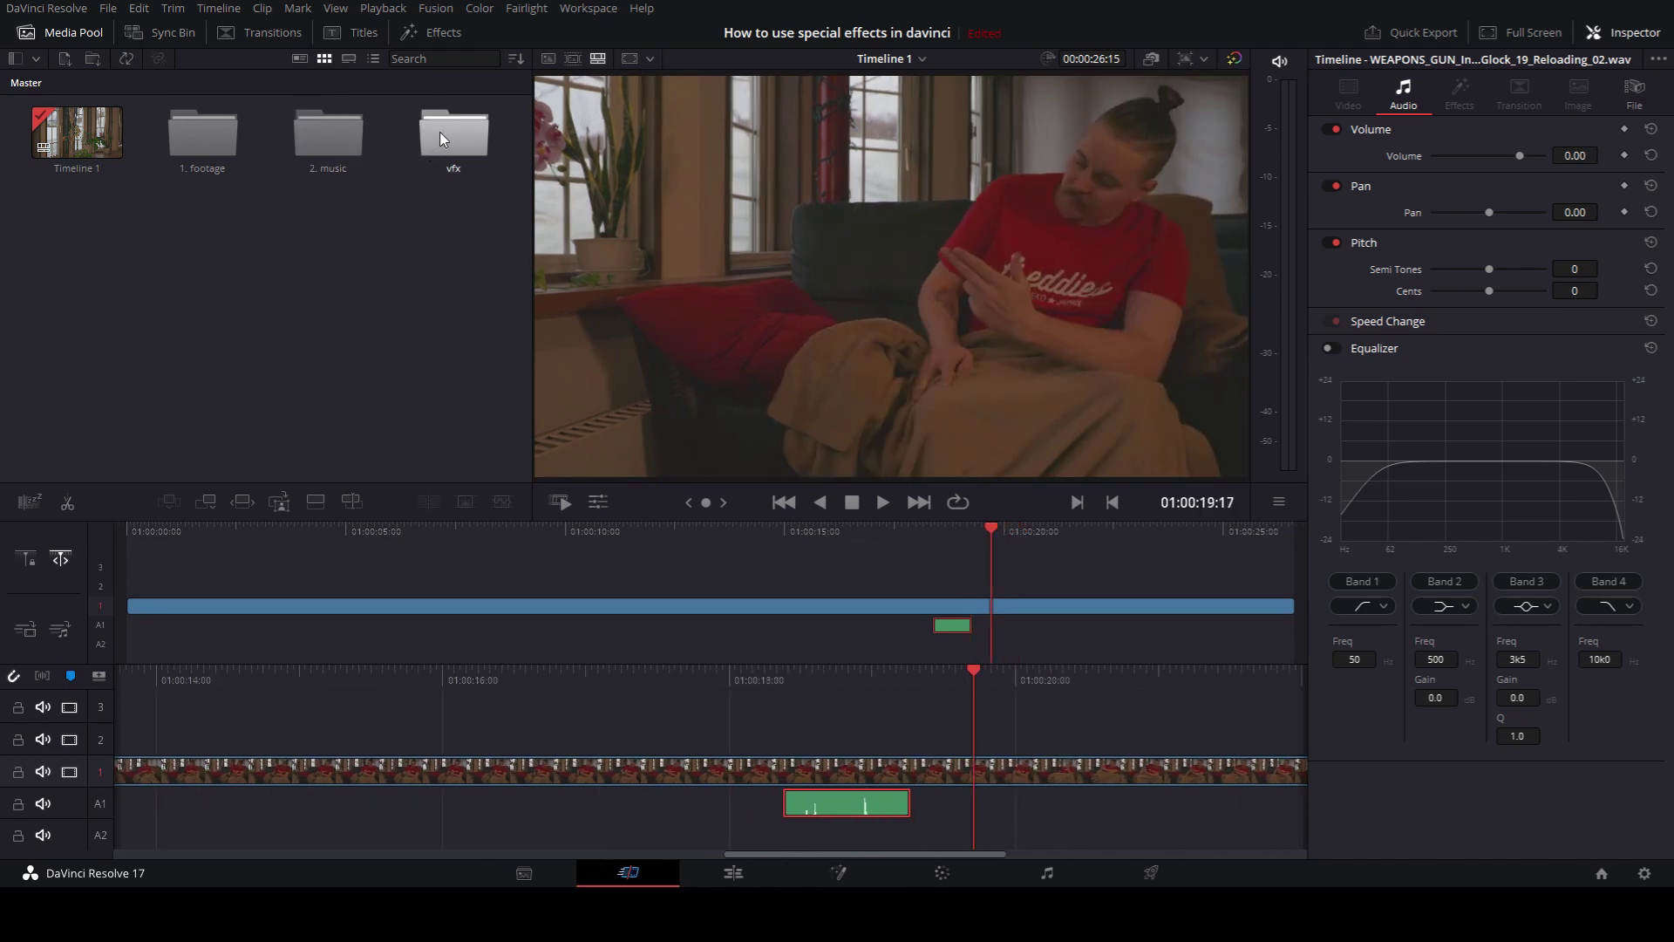
{"action": "double_click", "coordinate": [440, 133]}
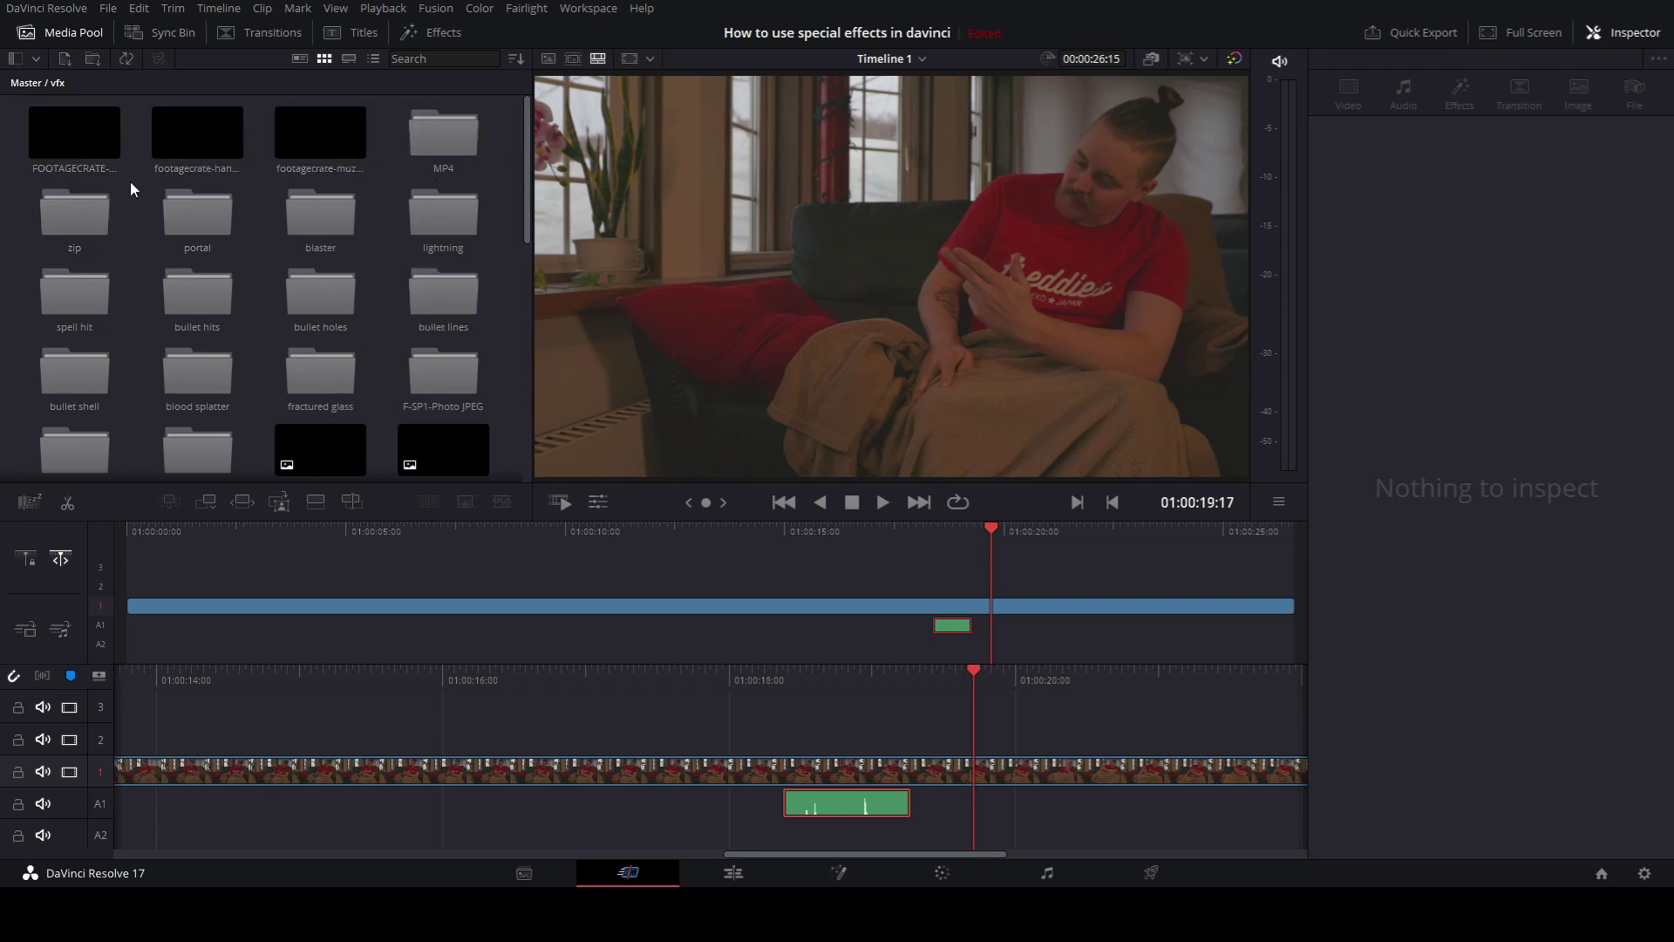
{"action": "scroll", "coordinate": [313, 279], "scroll_direction": "down", "scroll_amount": 2}
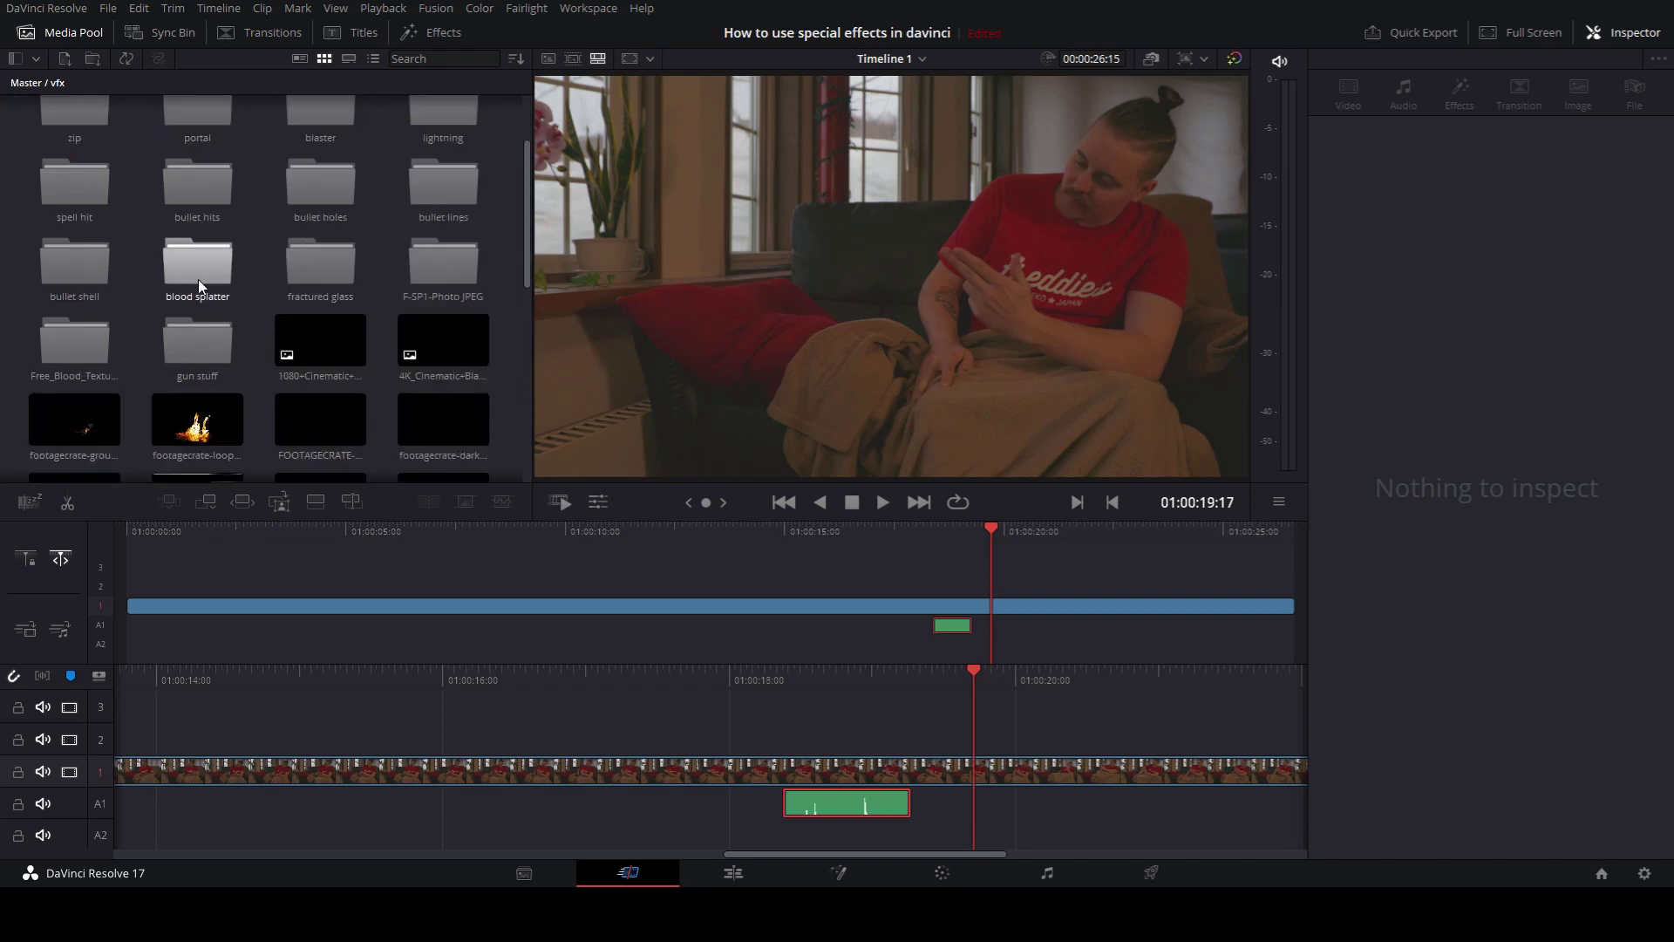
{"action": "double_click", "coordinate": [192, 344]}
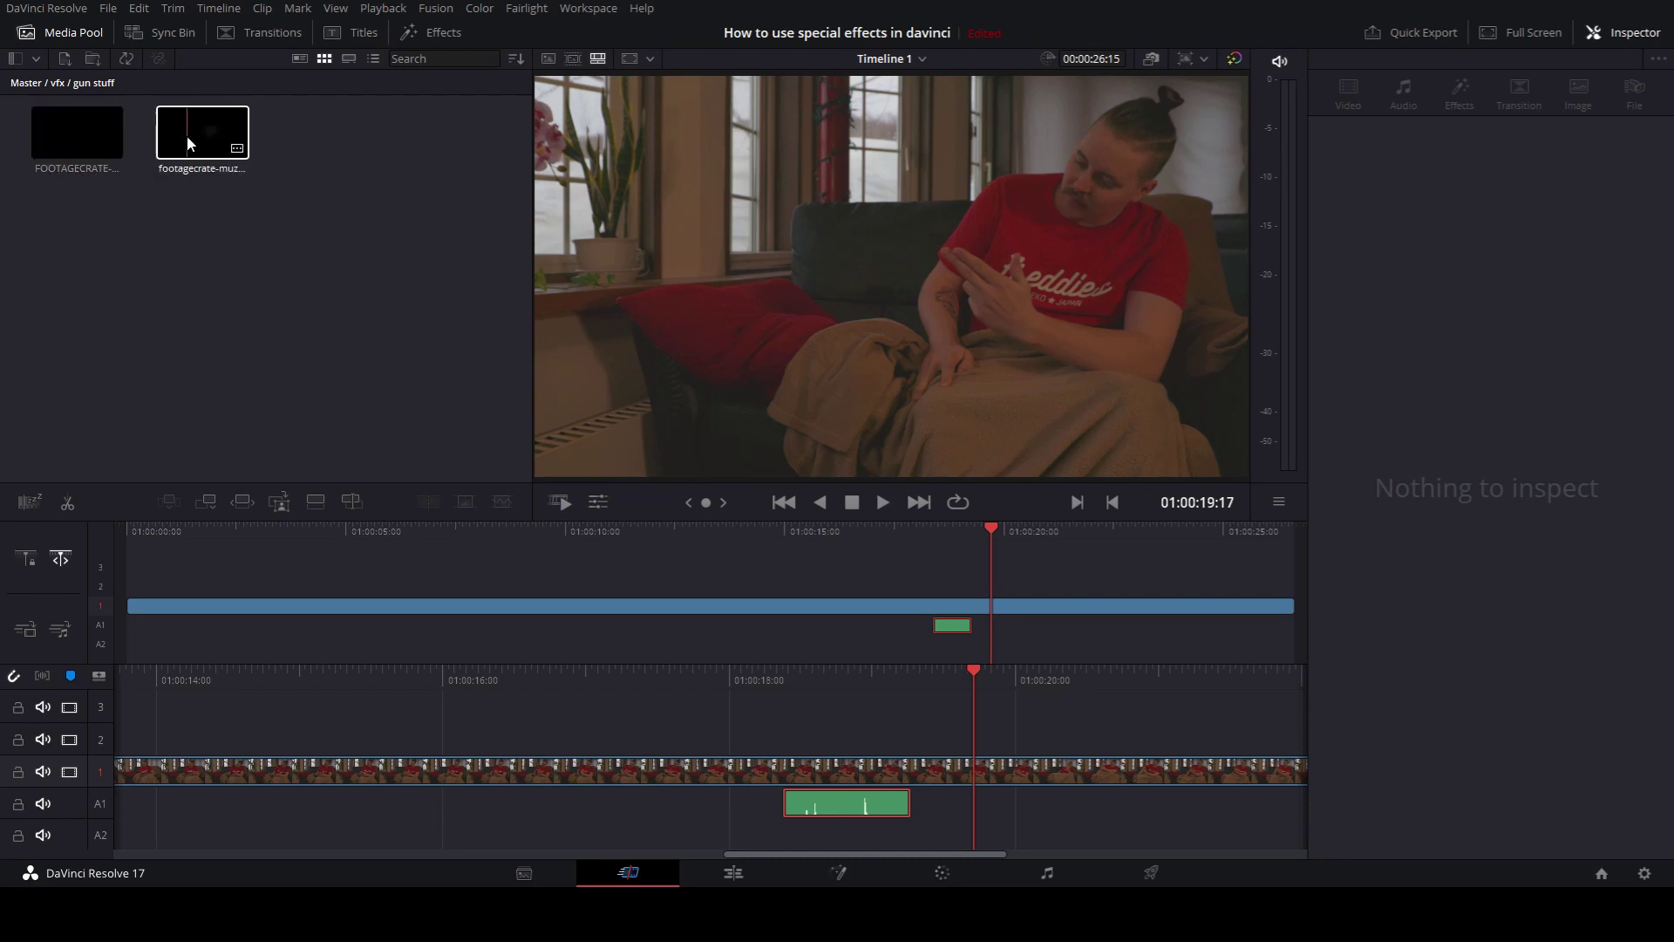
{"action": "left_click_drag", "start_coordinate": [187, 134], "coordinate": [870, 551]}
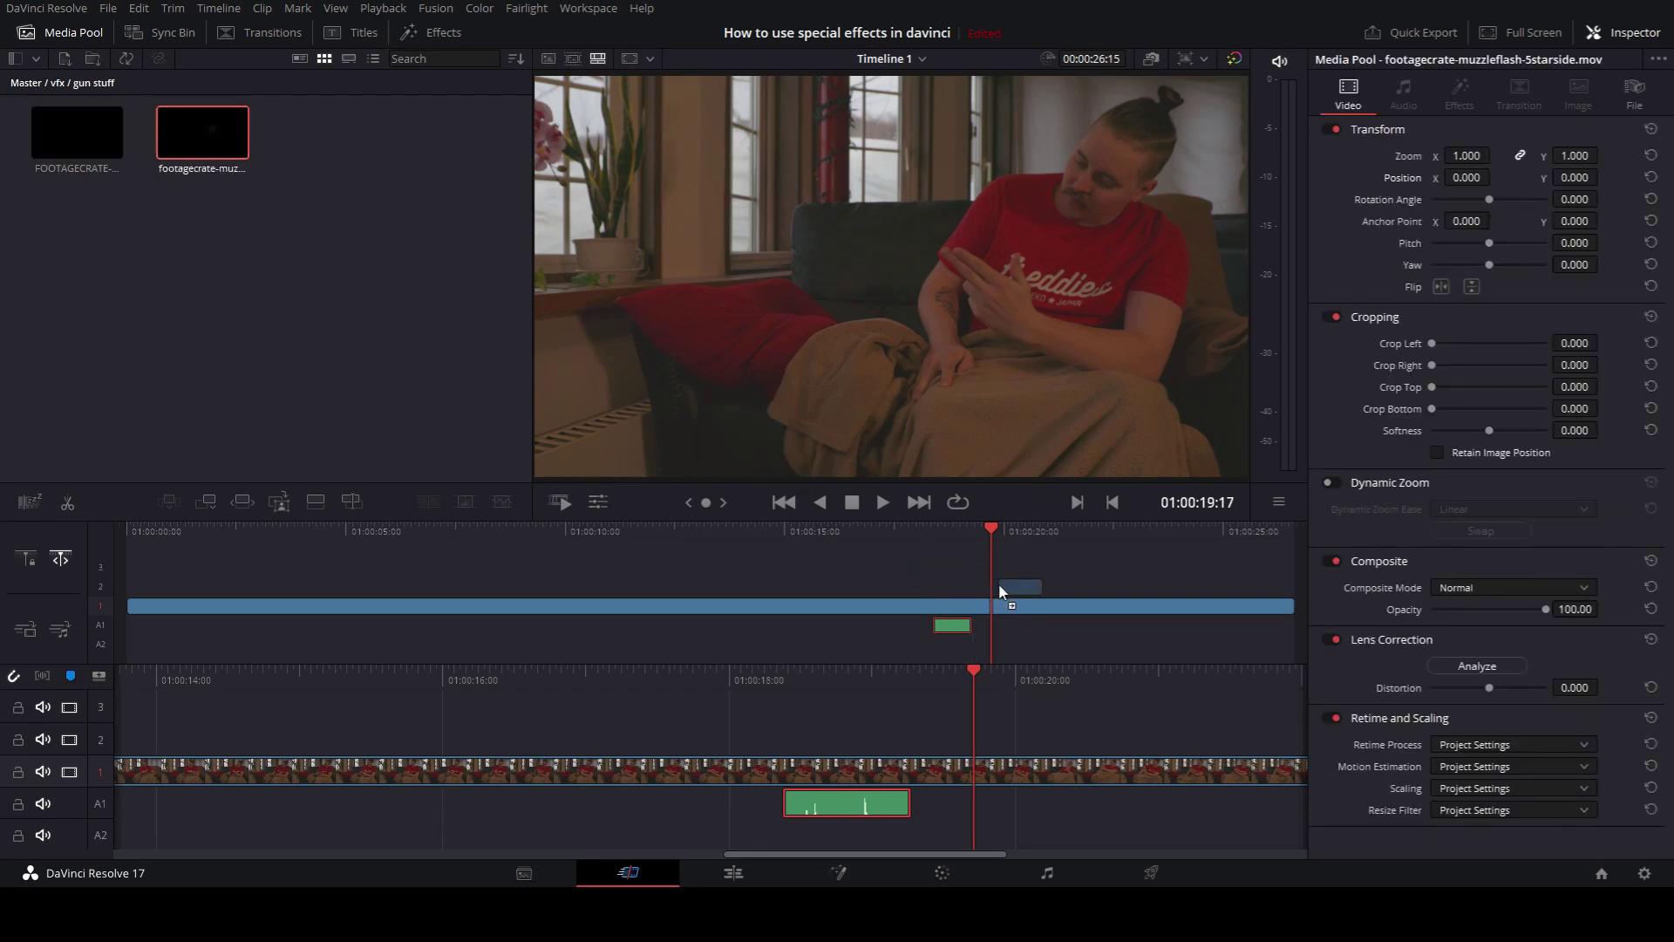
Drop the 5starside muzzle flash onto V2 near the gesture and show the full edit workspace with media pool
{"action": "left_click_drag", "start_coordinate": [1000, 591], "coordinate": [997, 582]}
{"action": "left_click", "coordinate": [983, 534]}
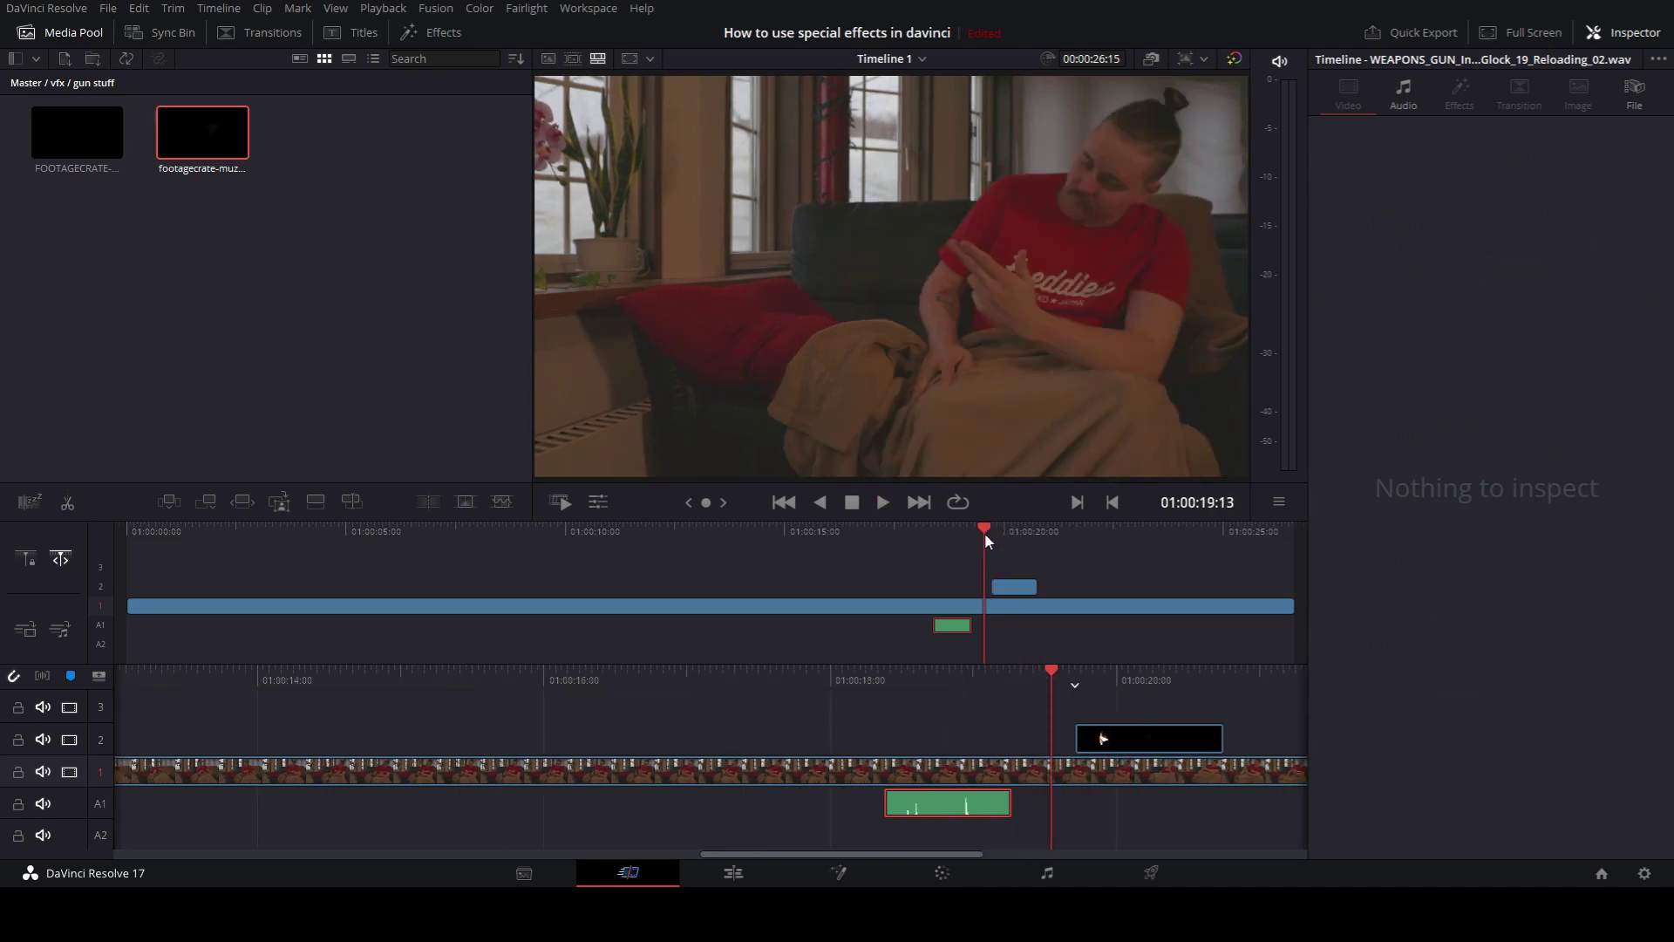
{"action": "key", "text": "Right"}
{"action": "key", "text": "Right"}
{"action": "key", "text": "Right"}
{"action": "key", "text": "Right"}
{"action": "key", "text": "Right"}
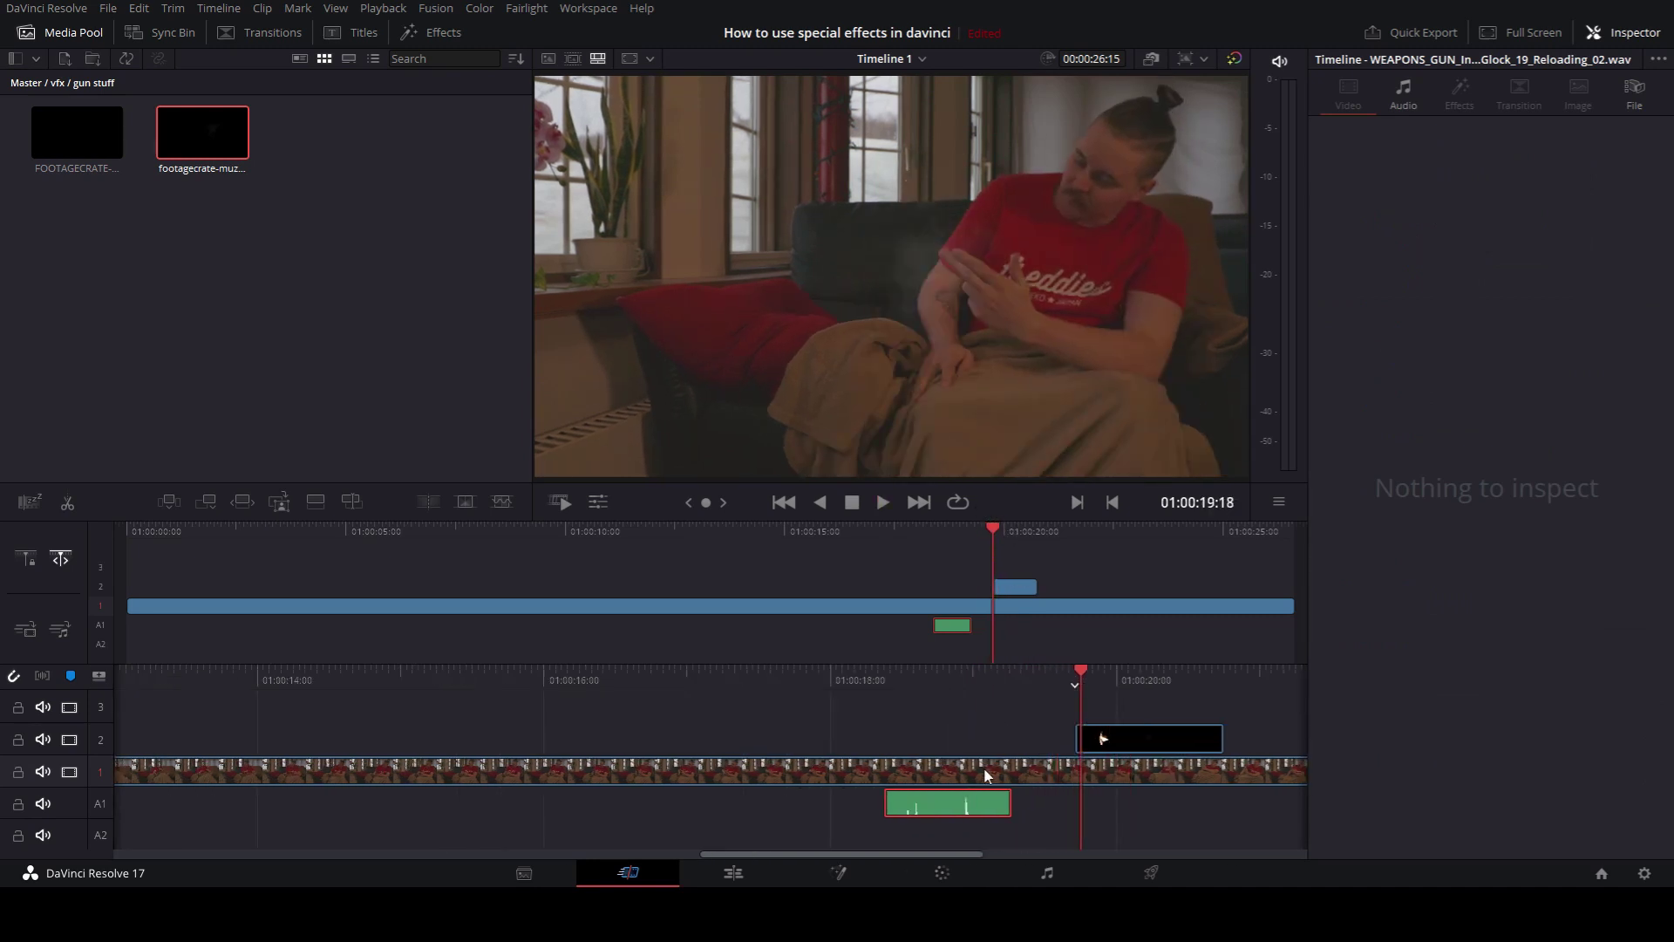
{"action": "left_click", "coordinate": [735, 872]}
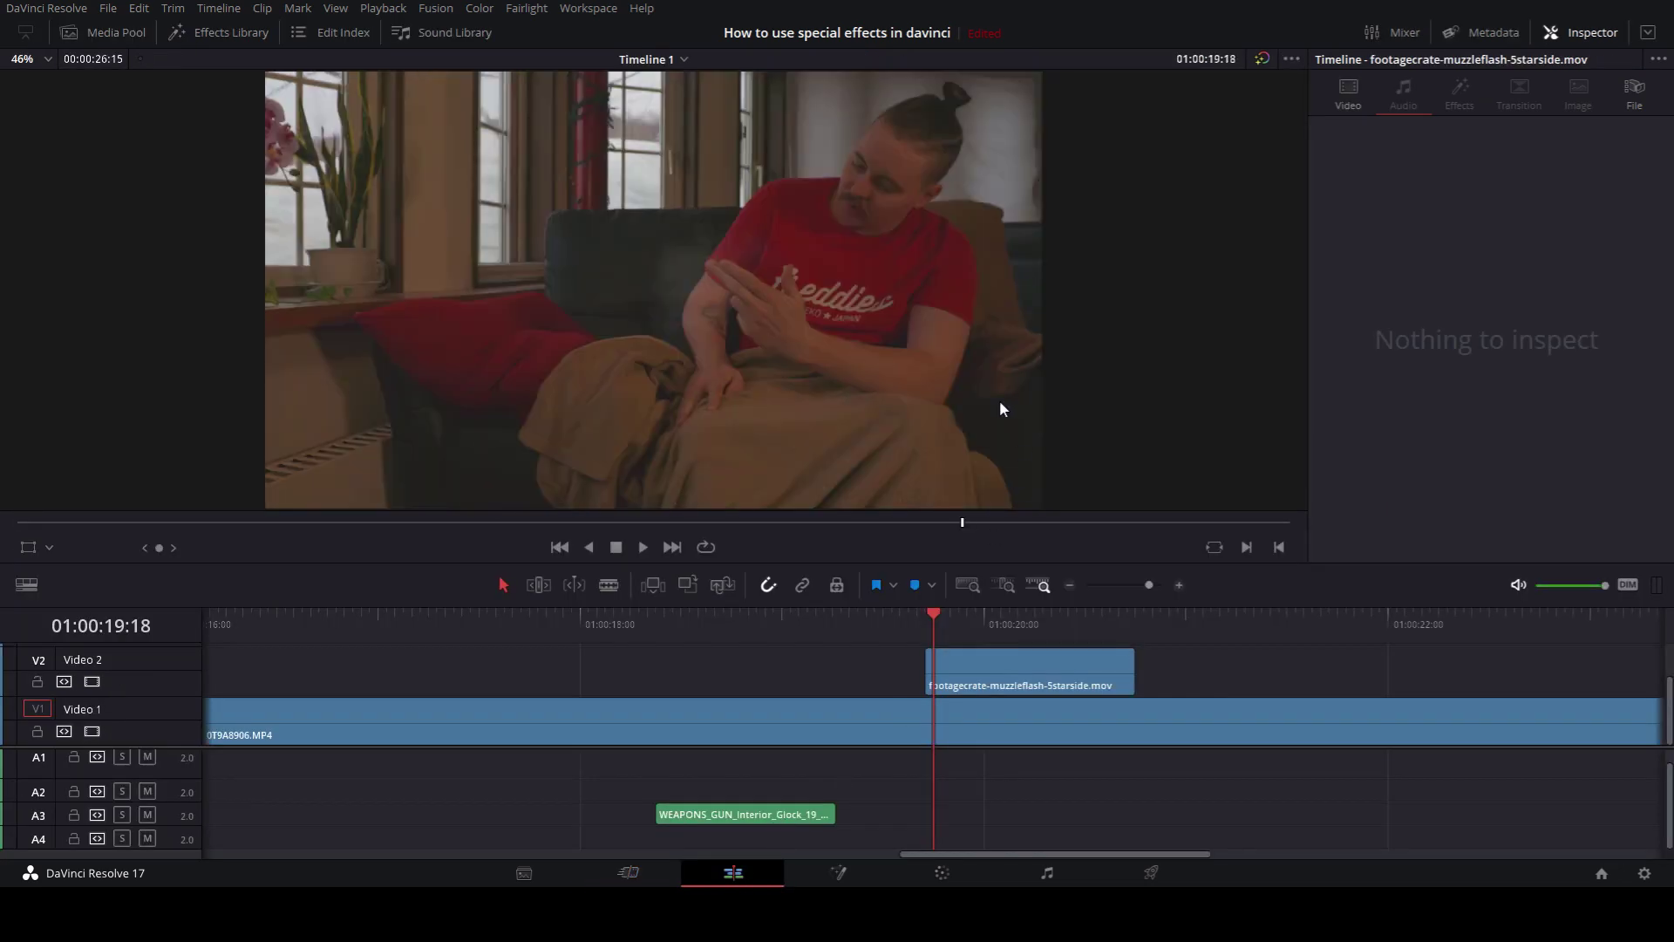
{"action": "left_click", "coordinate": [140, 33]}
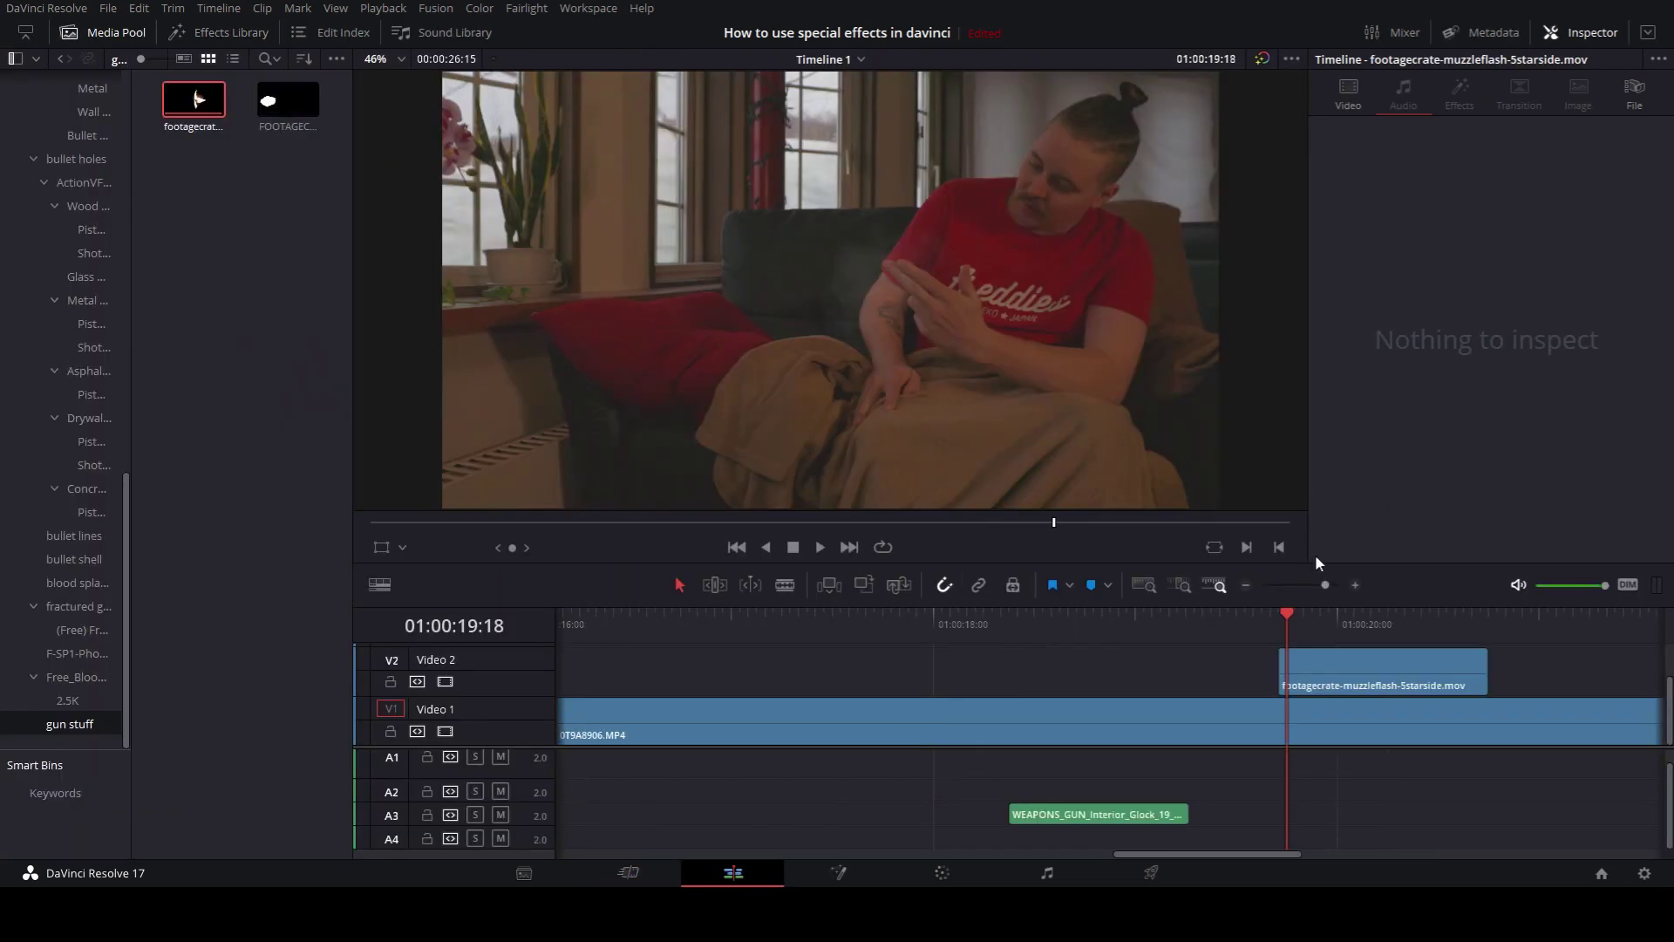
Find the firing frame 01:00:19:19 frame by frame and slide the flash to start there
{"action": "key", "text": "Right"}
{"action": "key", "text": "Right"}
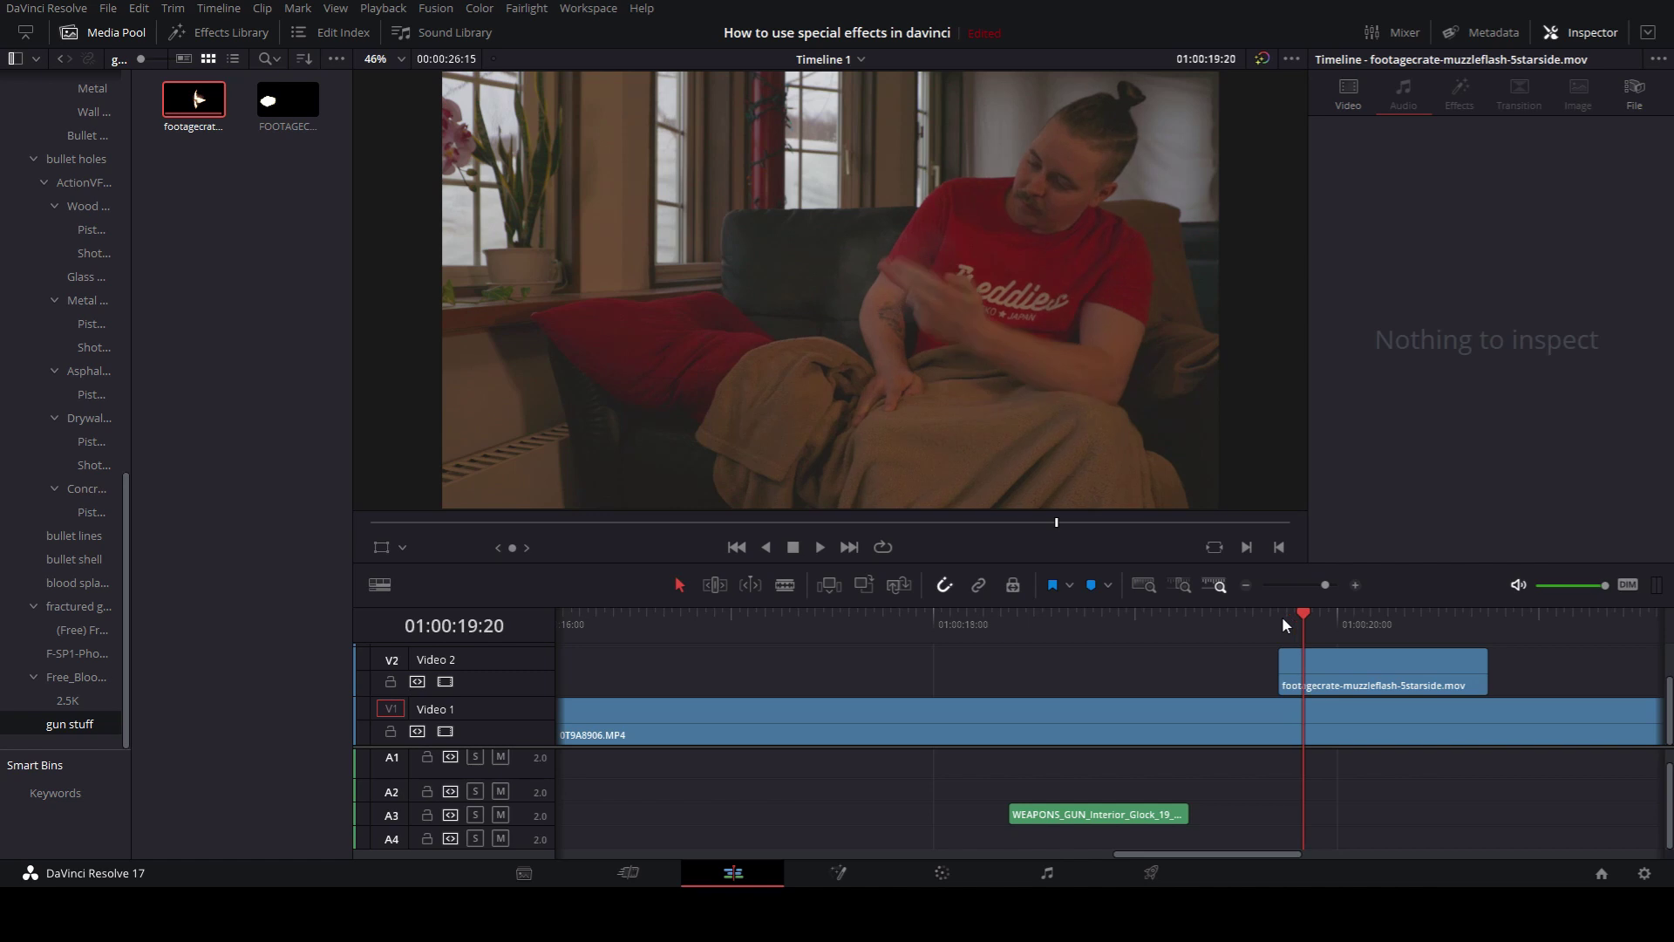
{"action": "key", "text": "Left"}
{"action": "key", "text": "Left"}
{"action": "key", "text": "Left"}
{"action": "key", "text": "Right"}
{"action": "key", "text": "Right"}
{"action": "key", "text": "Right"}
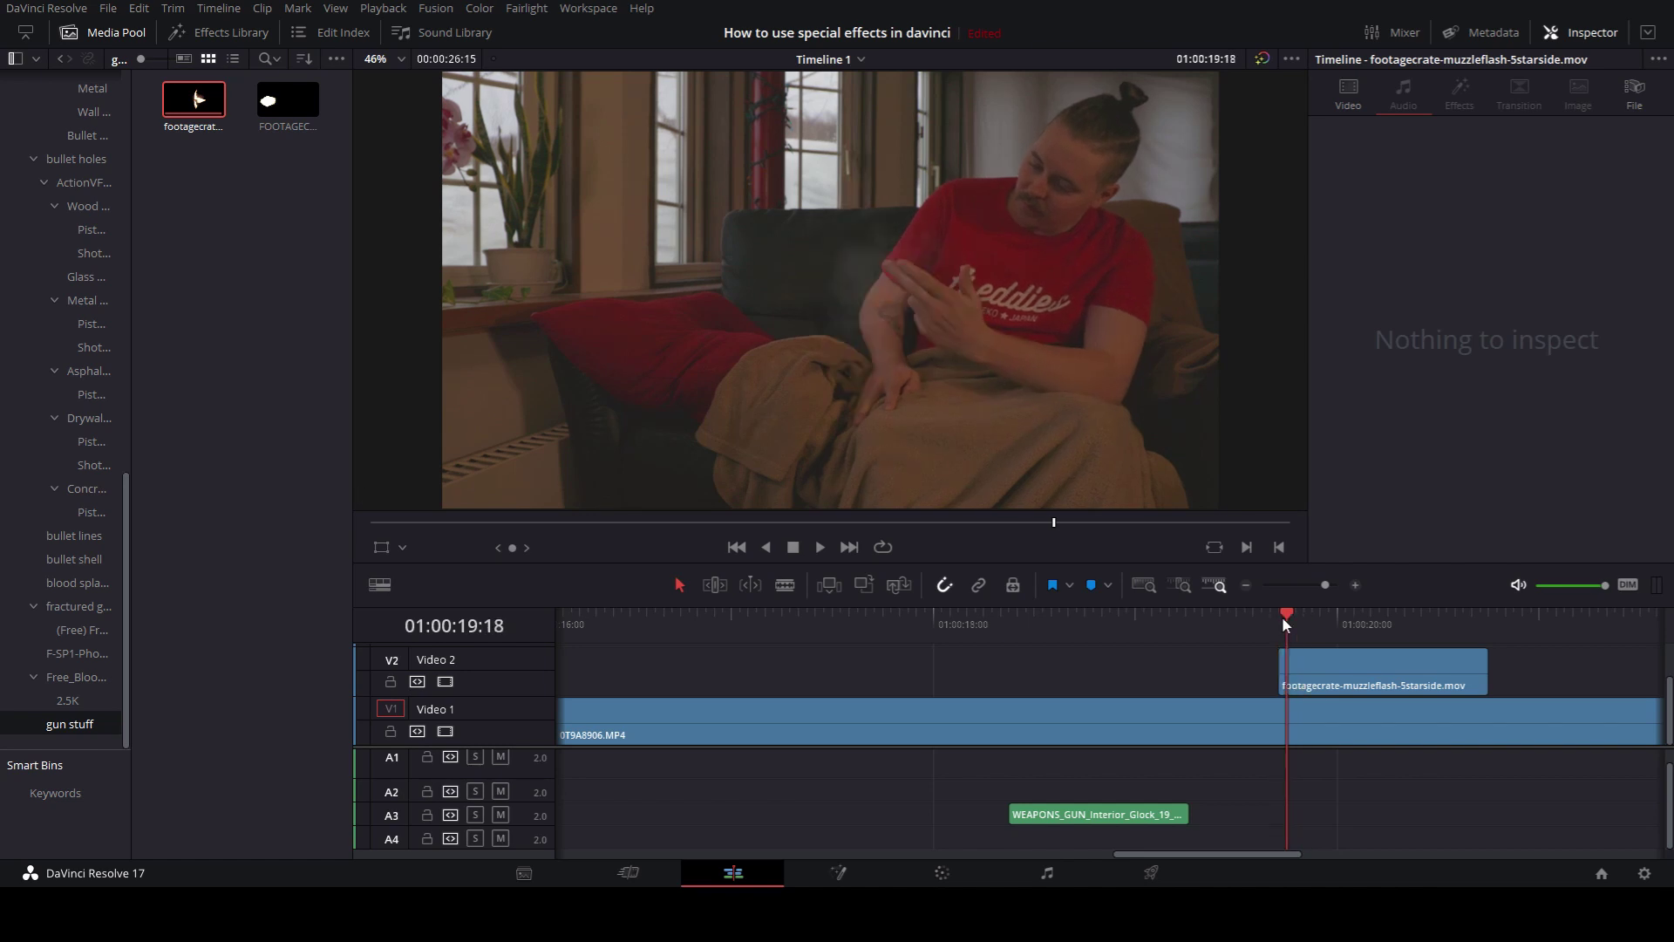
{"action": "key", "text": "Right"}
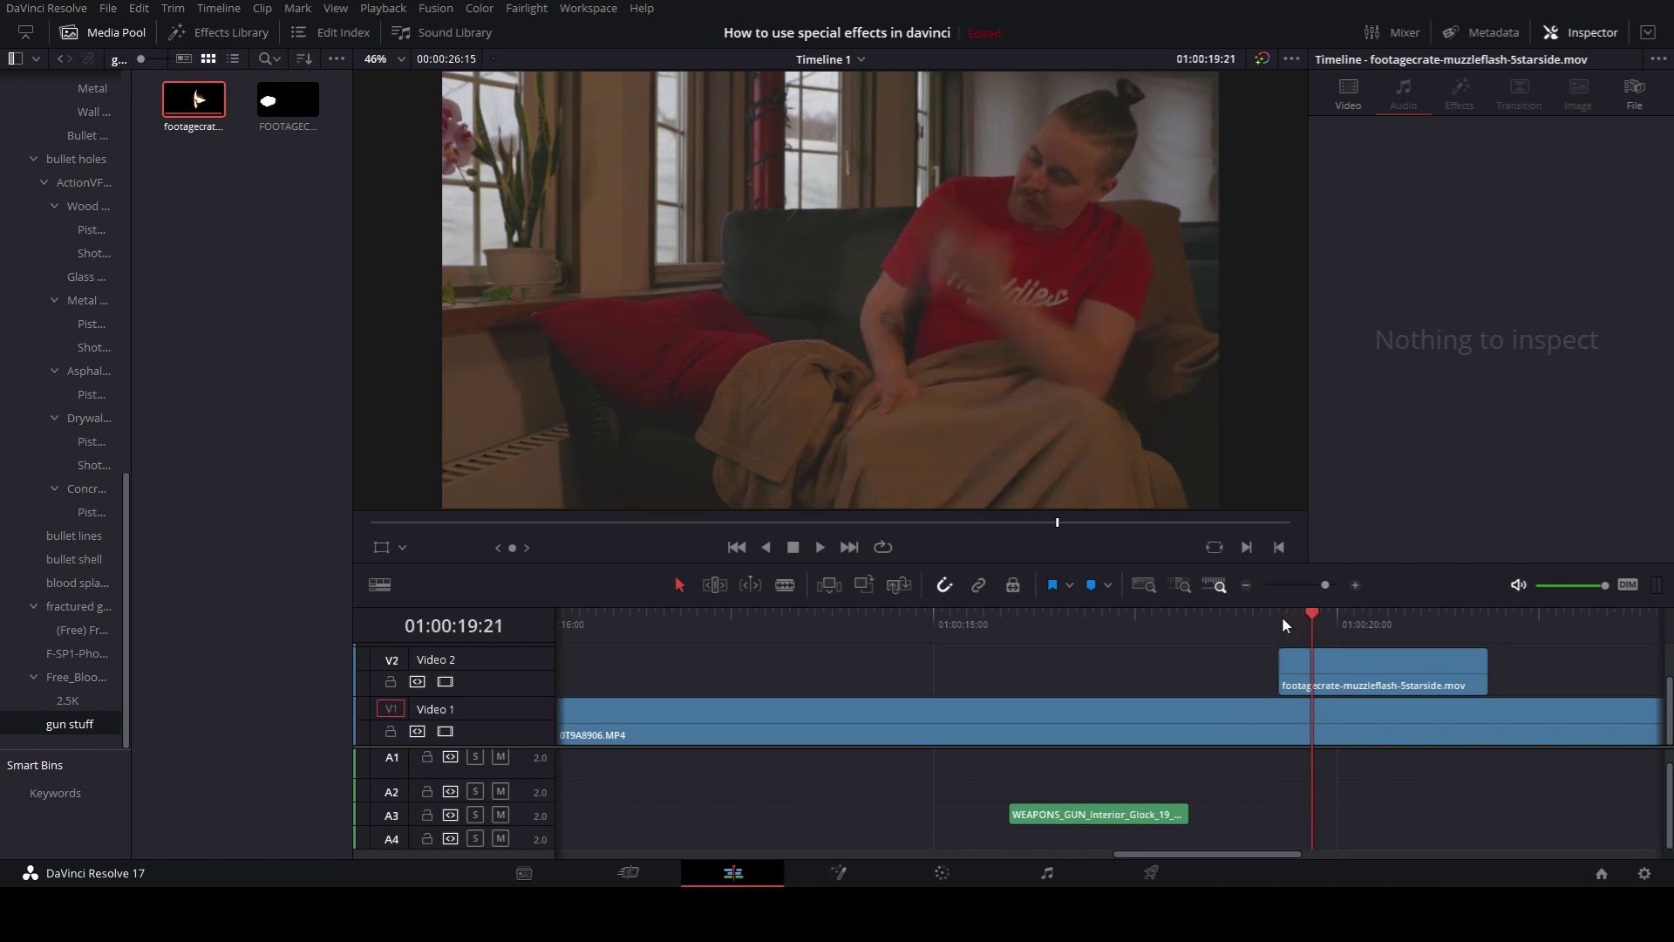
{"action": "key", "text": "Left"}
{"action": "key", "text": "Left"}
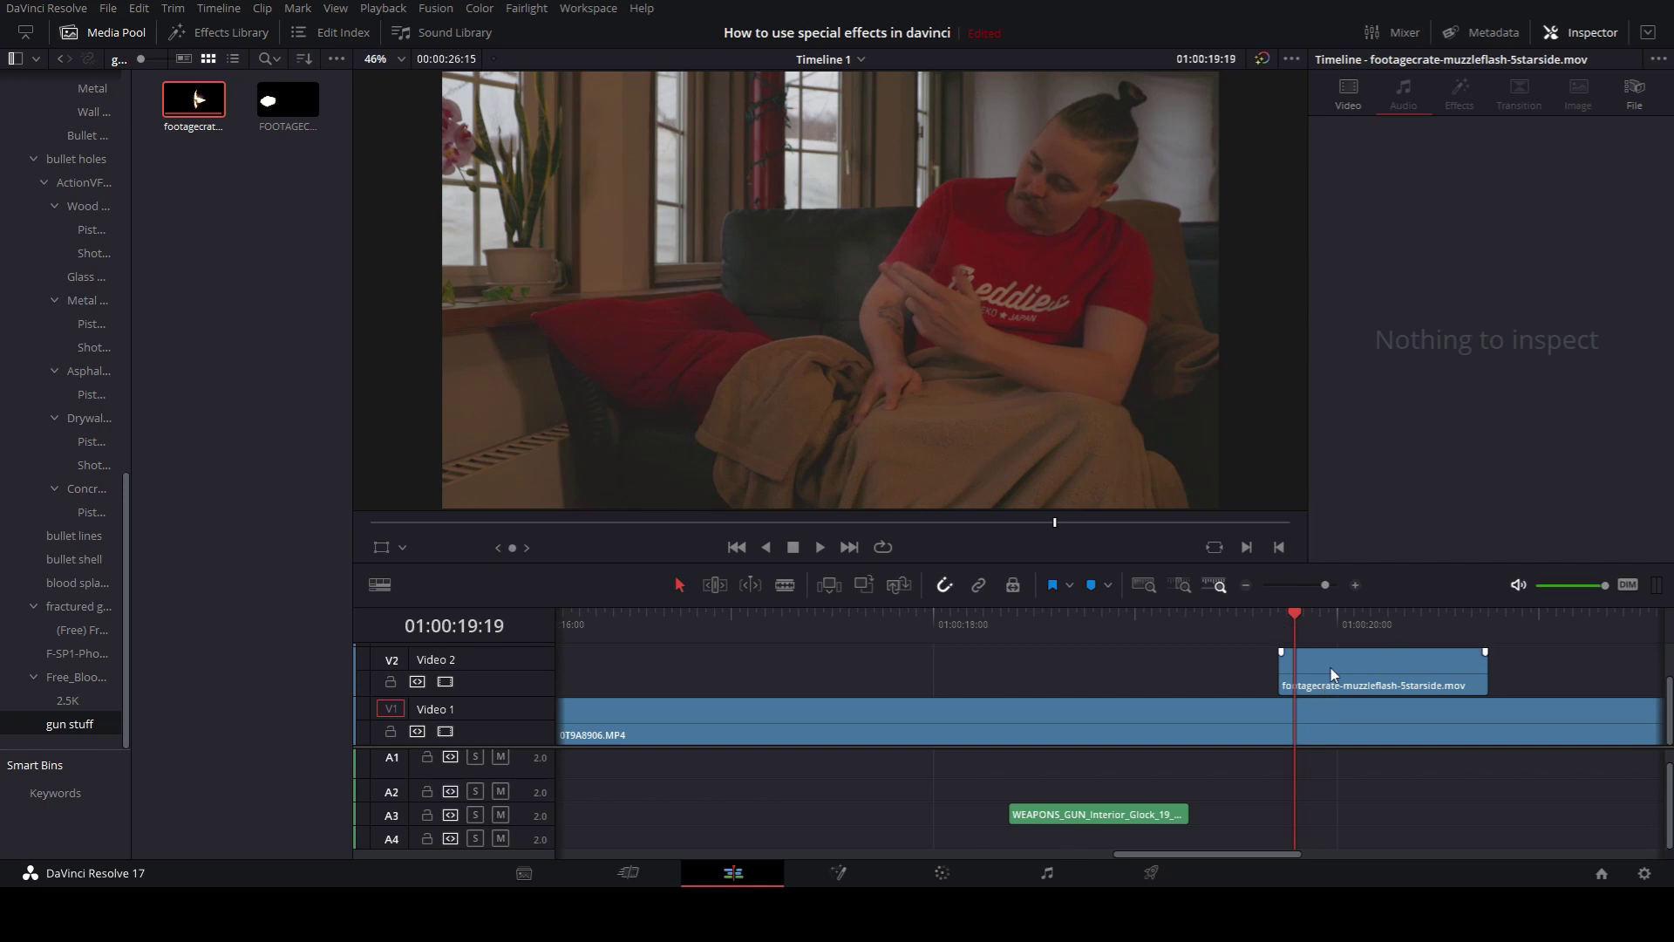
{"action": "left_click_drag", "start_coordinate": [1332, 673], "coordinate": [1346, 660]}
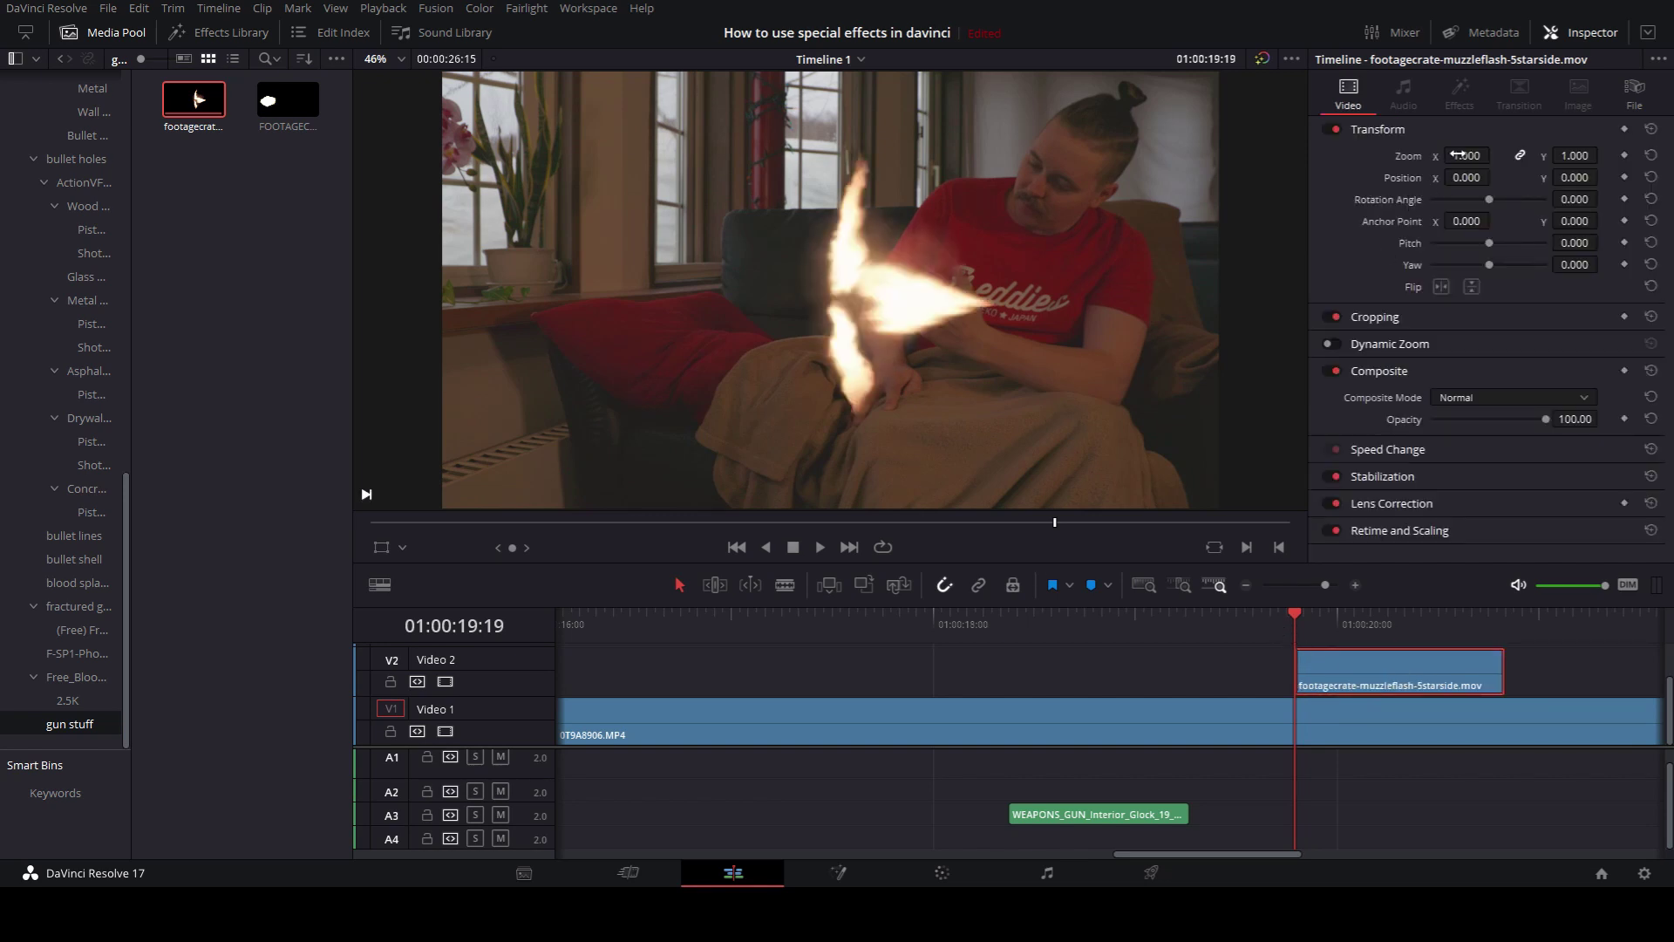
Set the muzzle flash to zoom 0.470, position 148/51 and rotation -208.4 at the fingertips
{"action": "left_click_drag", "start_coordinate": [1467, 156], "coordinate": [1603, 199]}
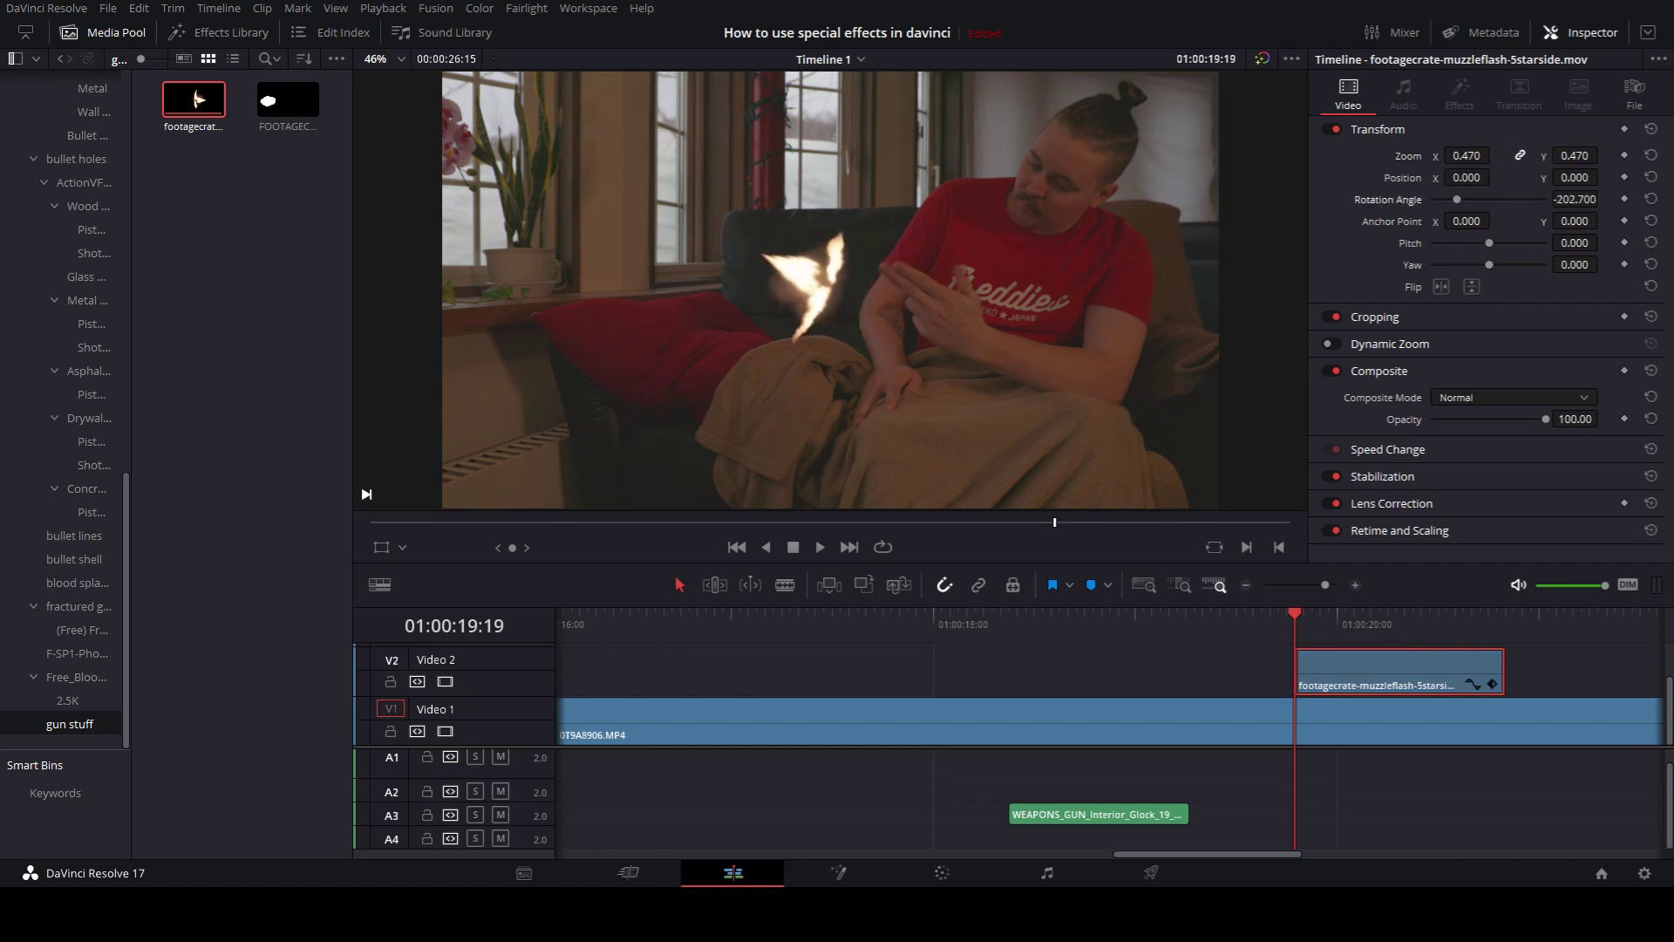
{"action": "left_click_drag", "start_coordinate": [1458, 177], "coordinate": [1587, 179]}
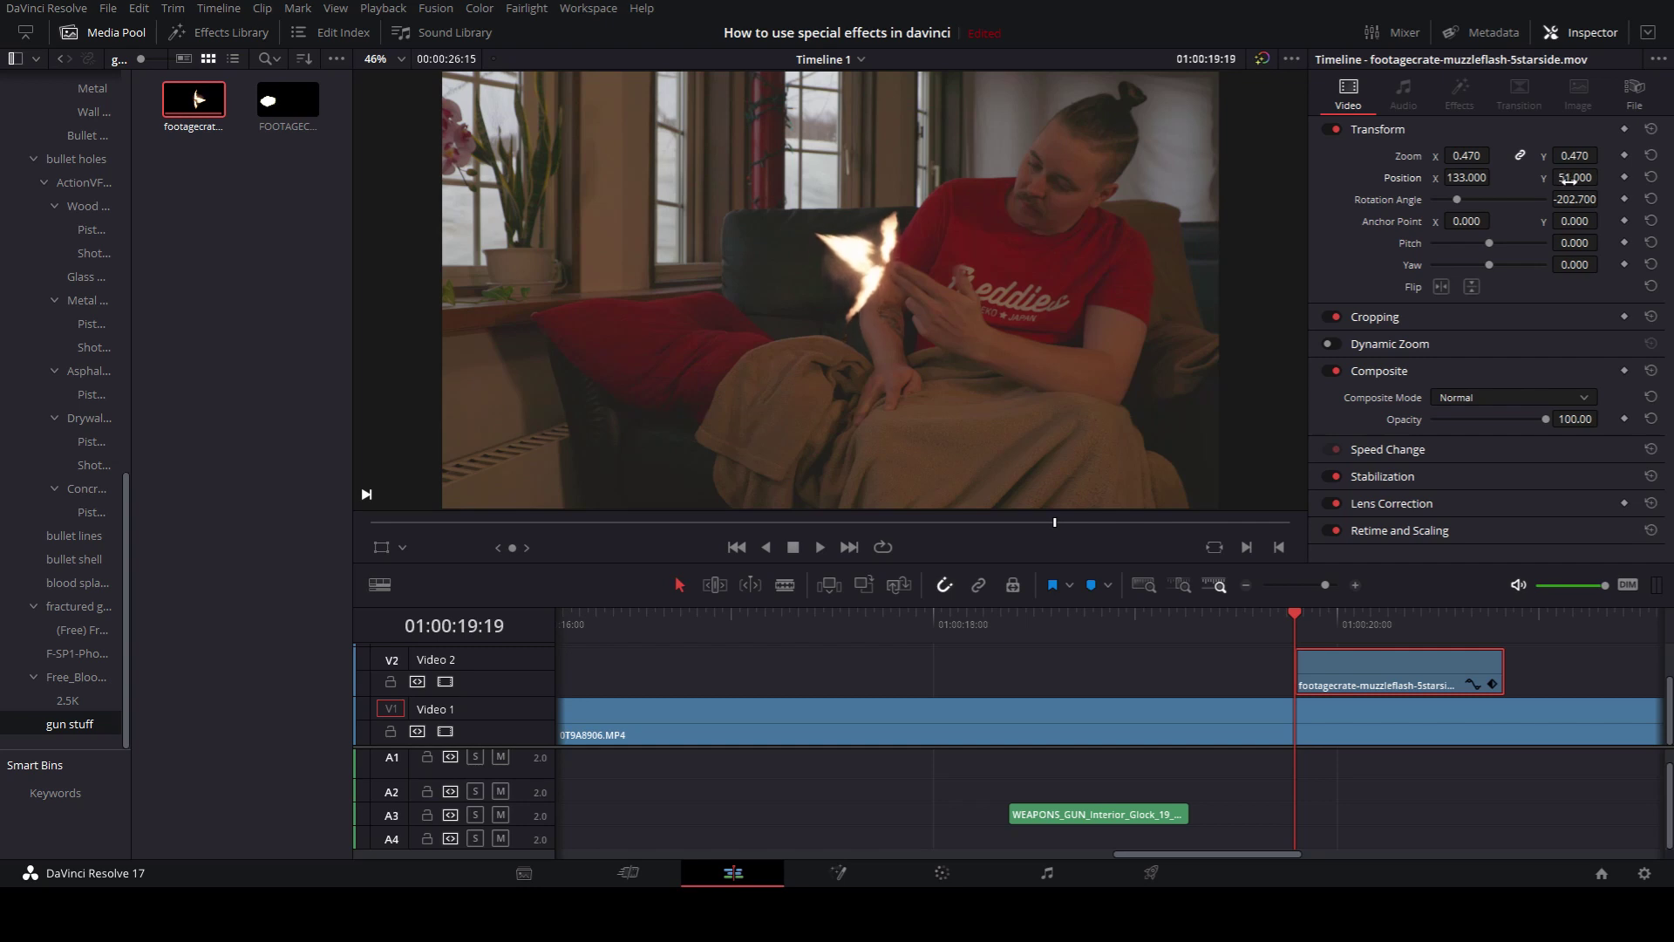
{"action": "left_click_drag", "start_coordinate": [1469, 177], "coordinate": [1486, 177]}
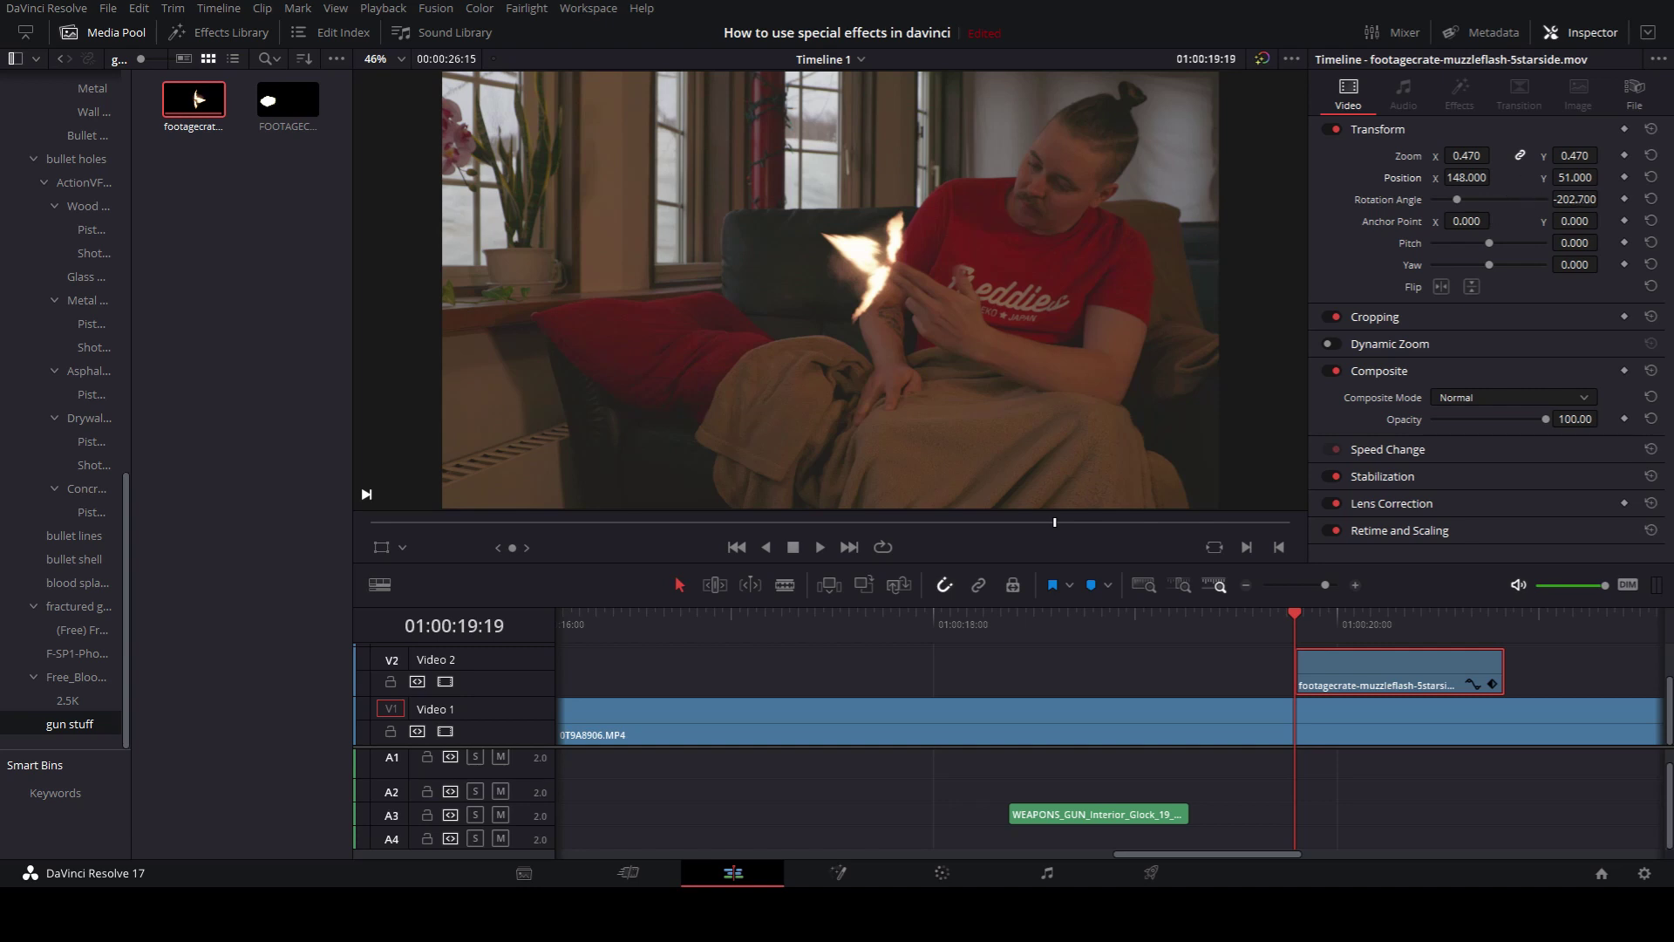
{"action": "left_click_drag", "start_coordinate": [1575, 199], "coordinate": [1560, 199]}
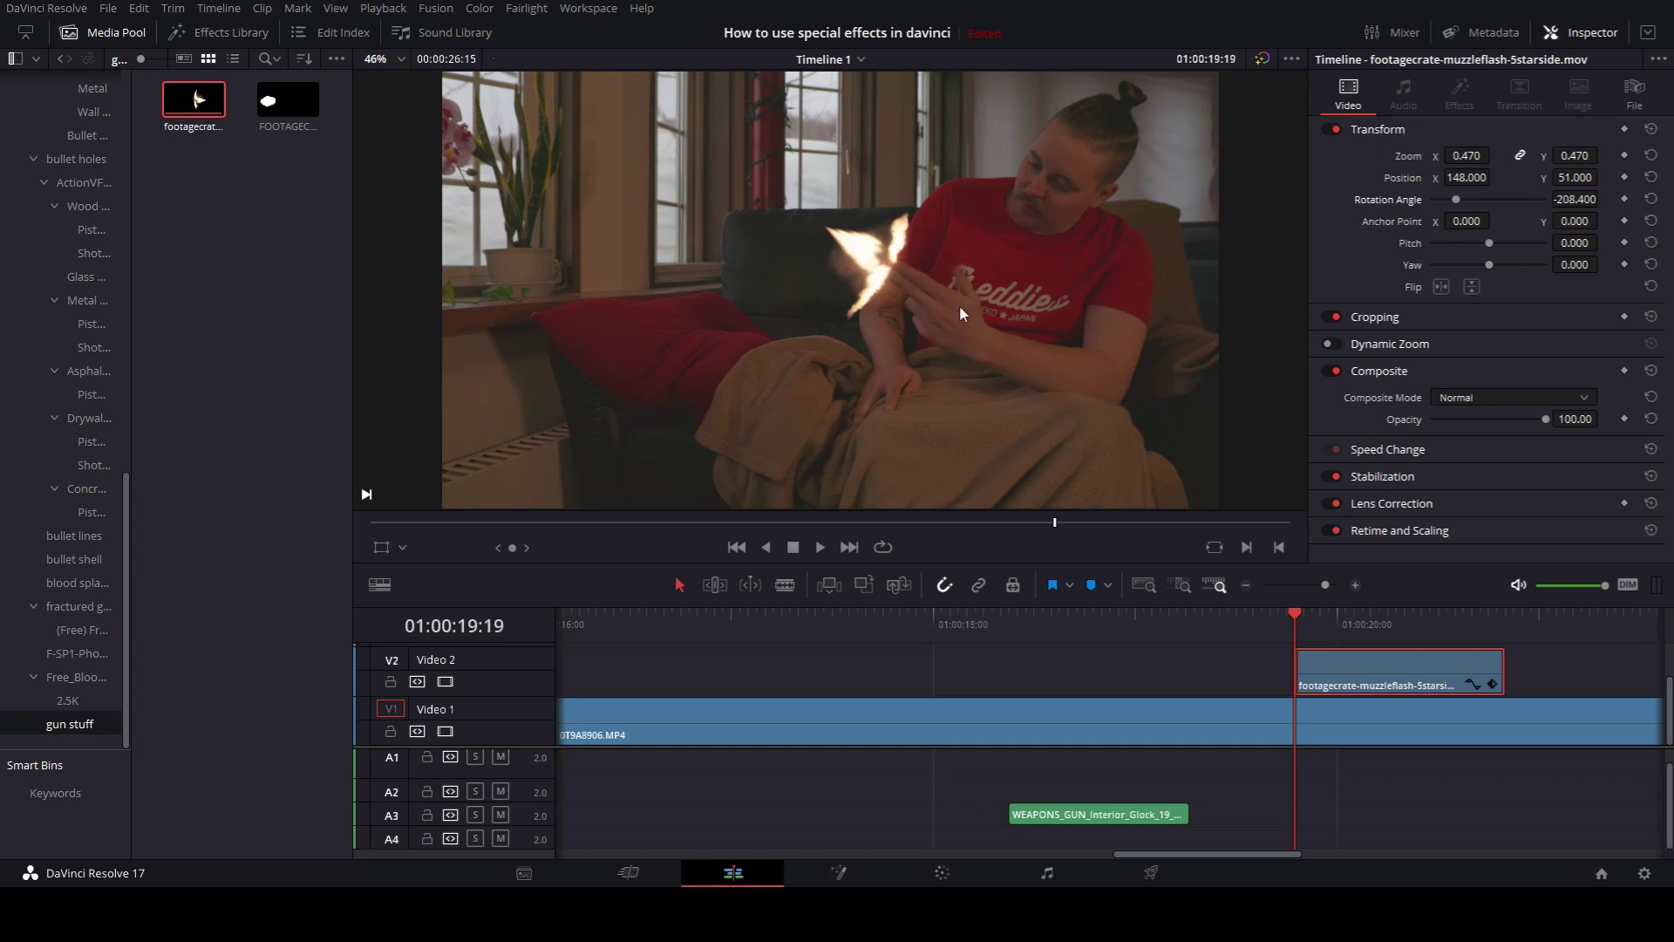
{"action": "left_click", "coordinate": [1270, 614]}
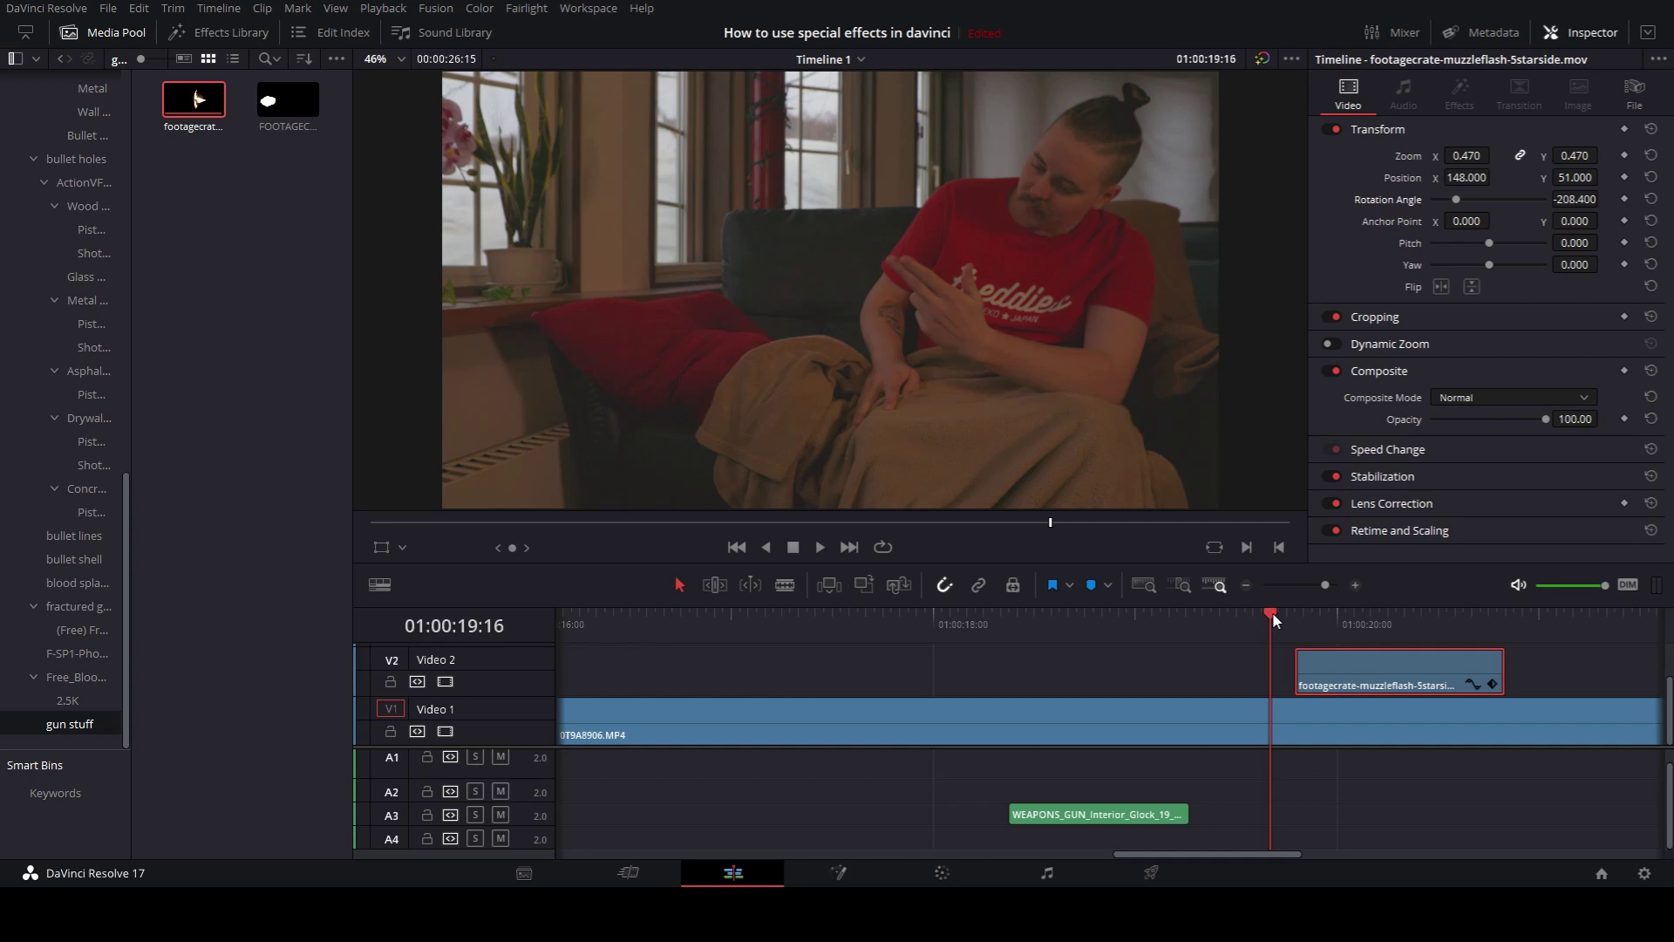
{"action": "key", "text": "space"}
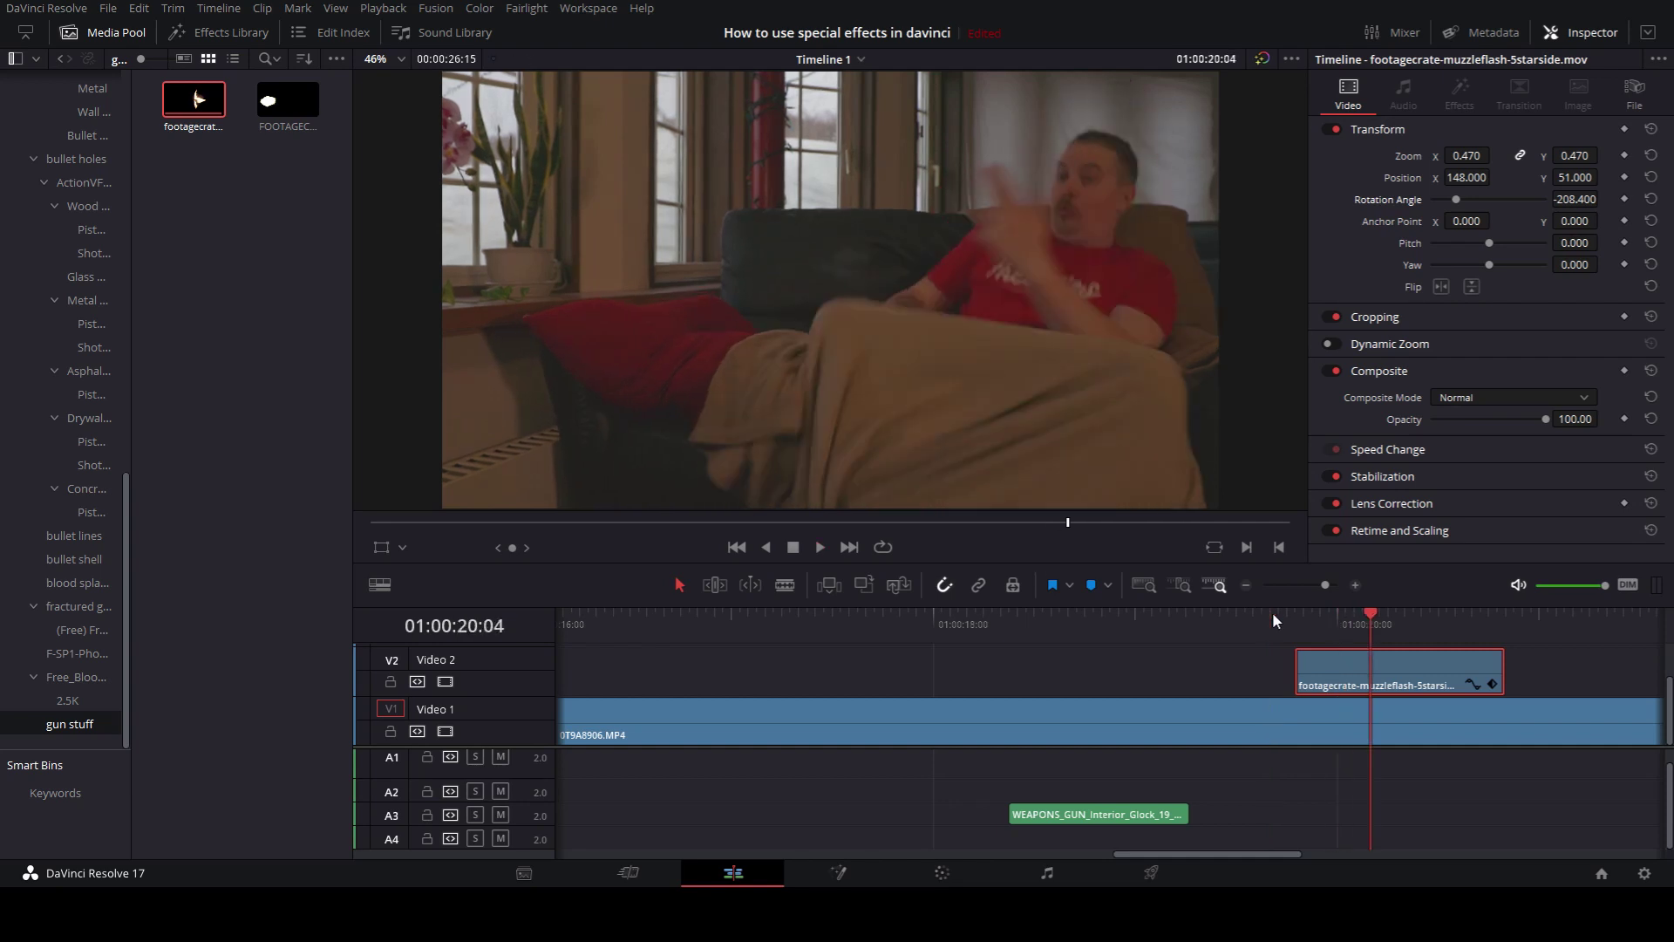
{"action": "left_click", "coordinate": [1273, 612]}
{"action": "left_click", "coordinate": [1273, 612]}
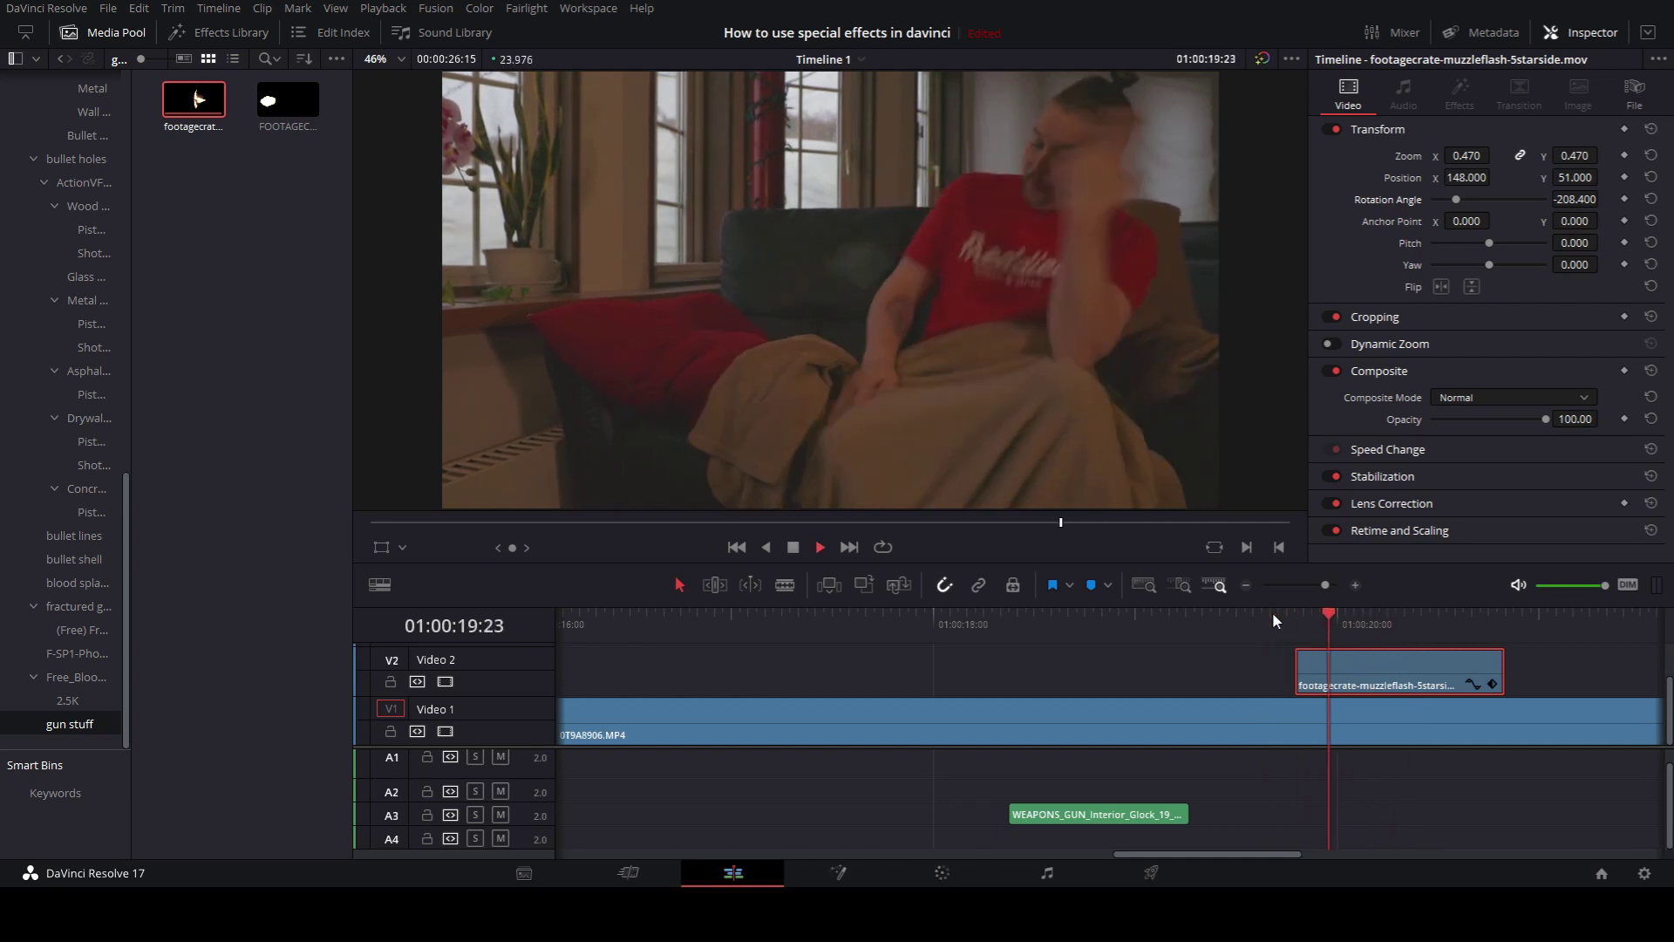
{"action": "left_click", "coordinate": [1273, 612]}
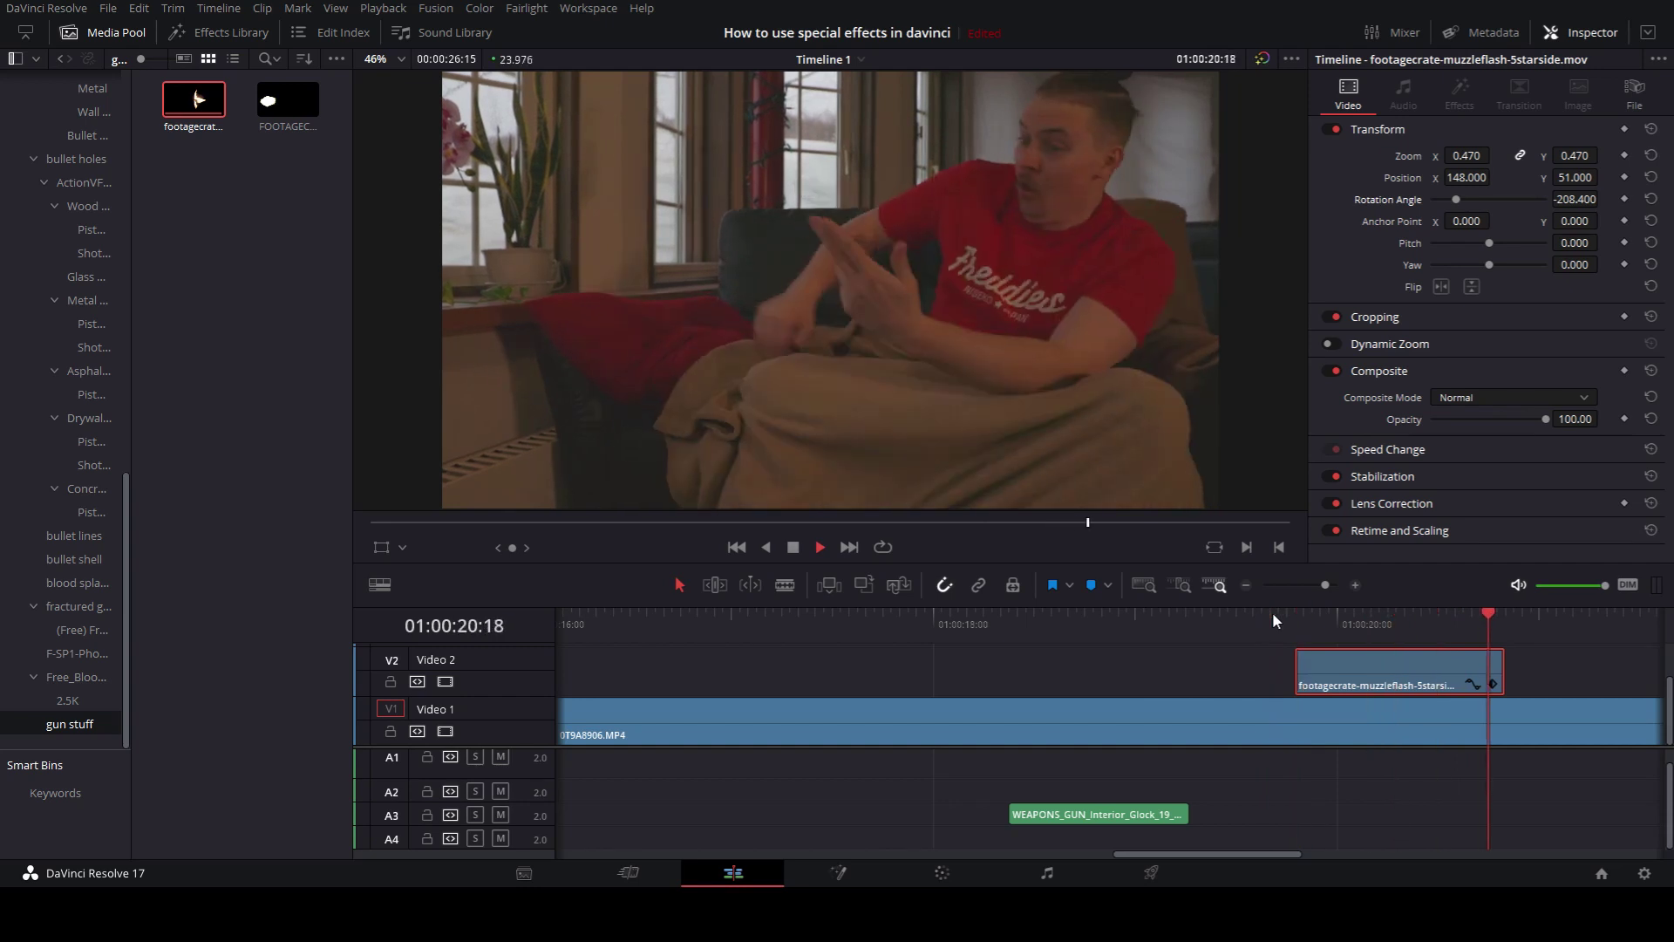
{"action": "left_click", "coordinate": [1273, 612]}
{"action": "left_click", "coordinate": [1273, 612]}
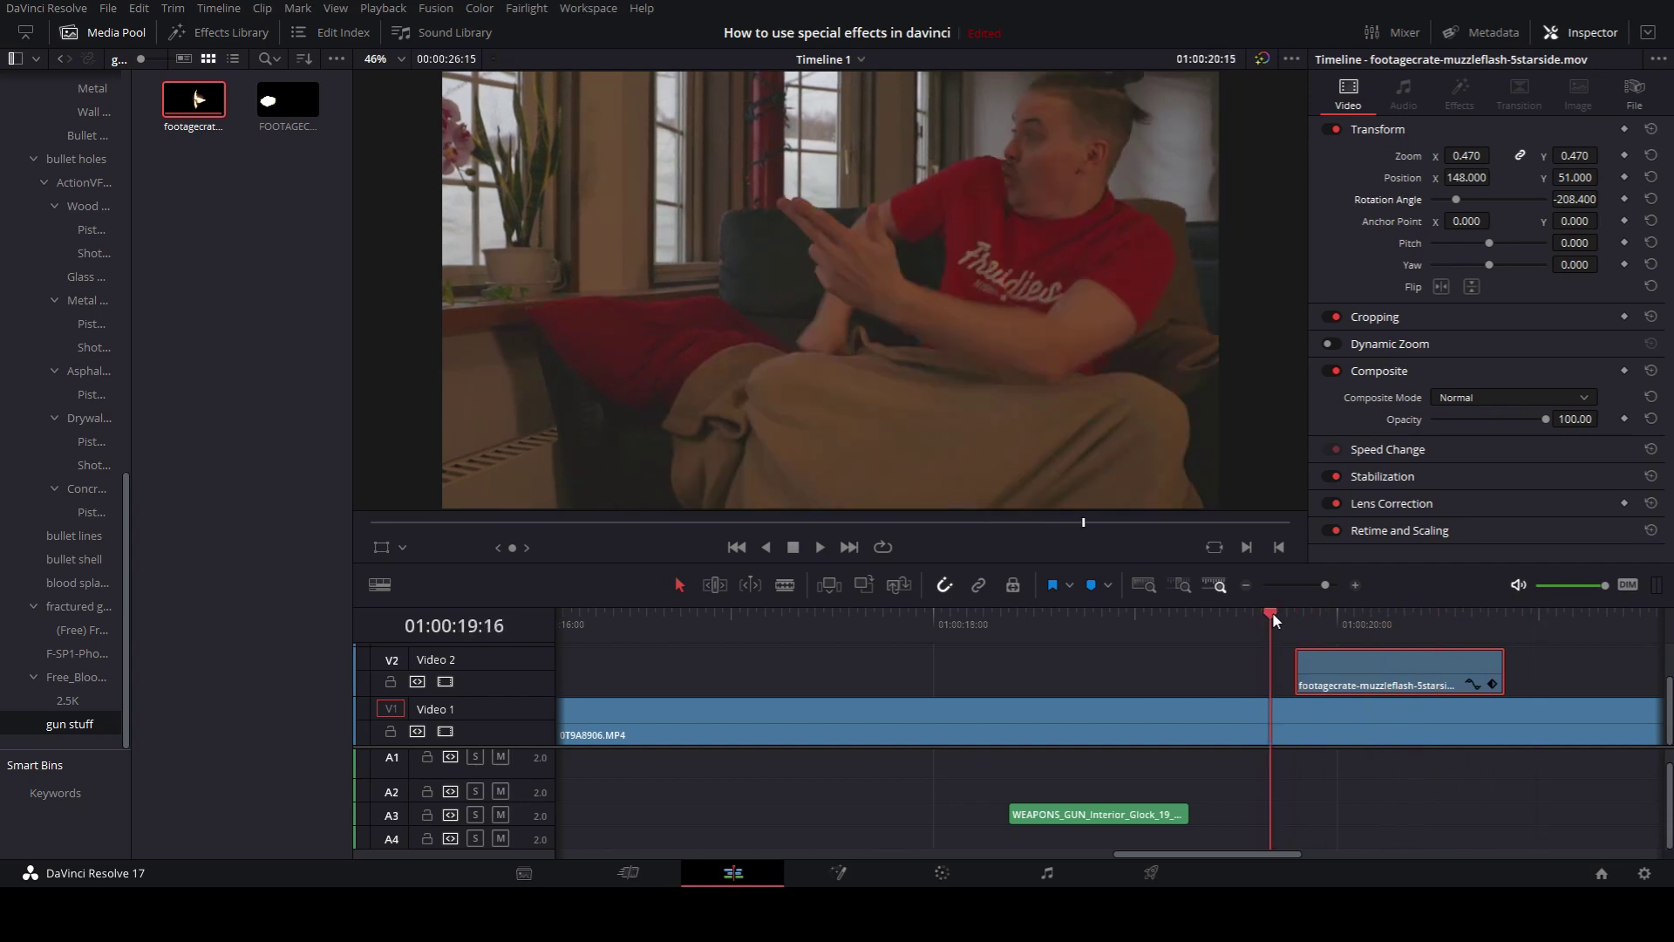
{"action": "left_click", "coordinate": [1273, 612]}
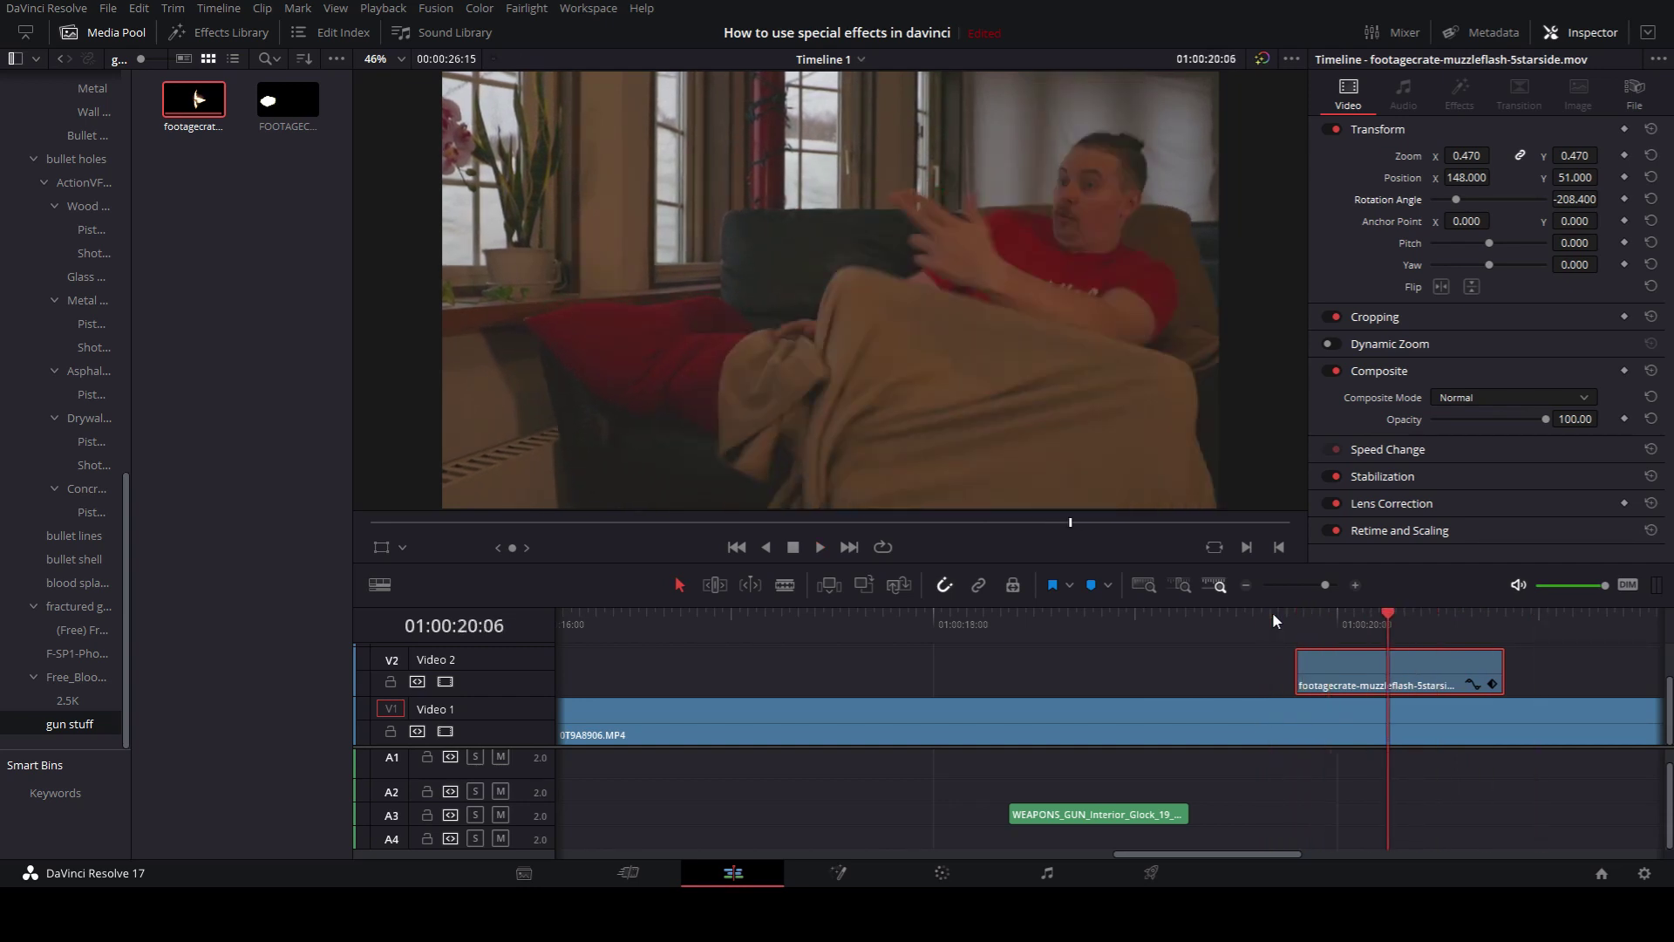
{"action": "left_click_drag", "start_coordinate": [1273, 612], "coordinate": [1296, 617]}
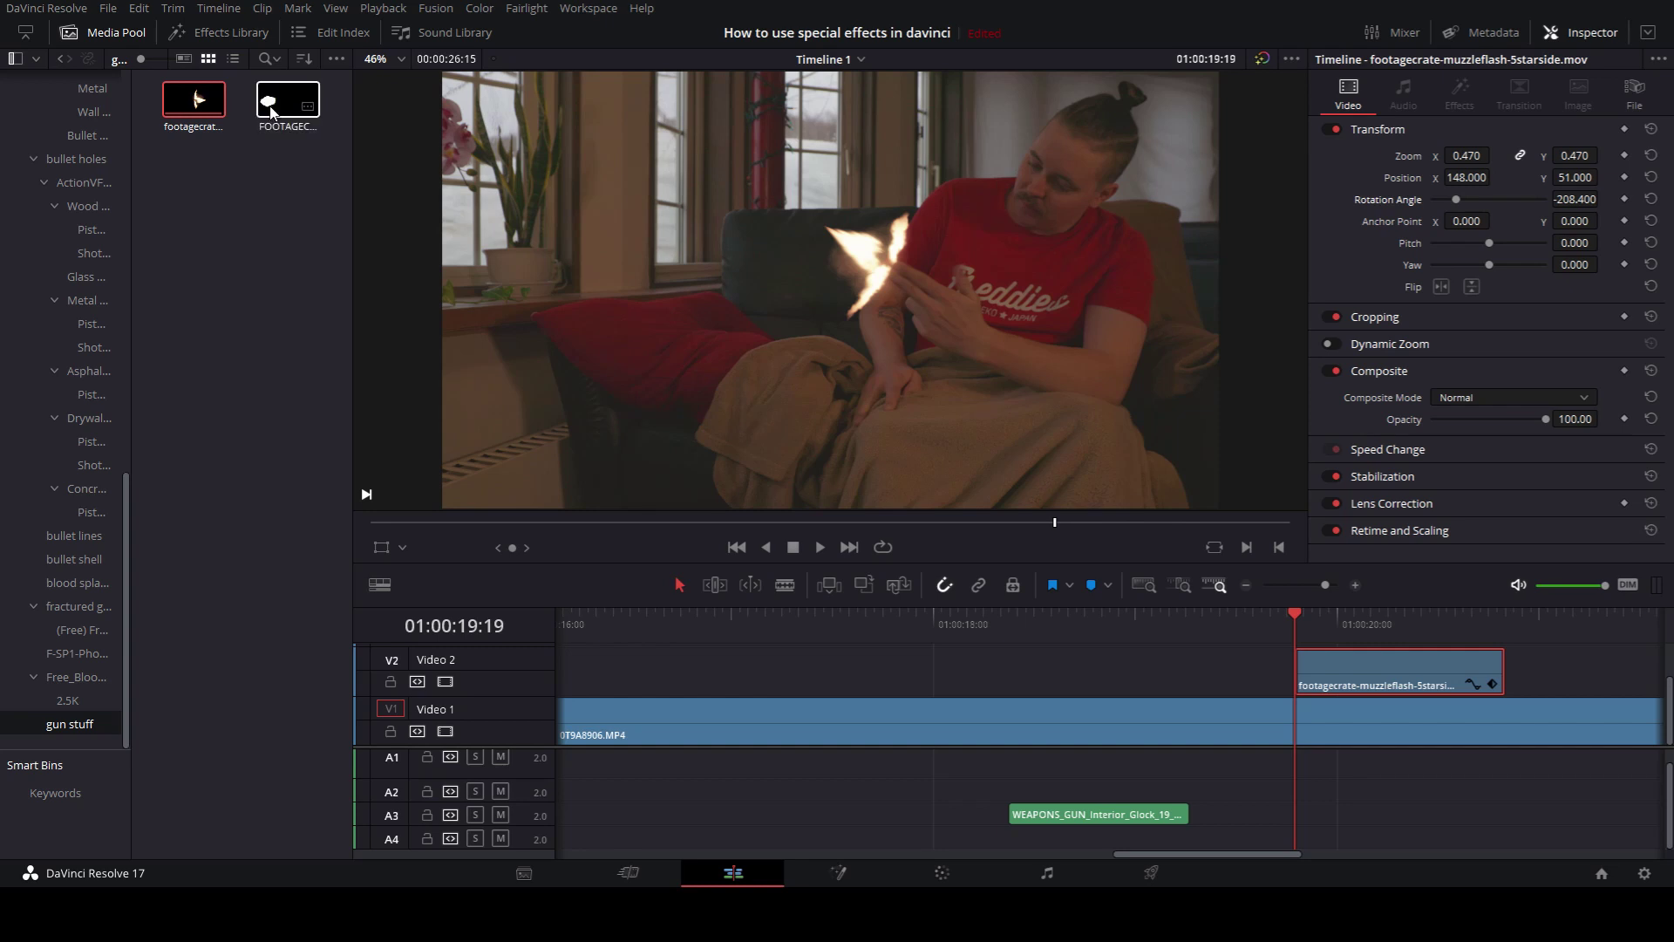
Place FOOTAGECRATE-HandgunMuzzleFlash5 on a new track V3 at the shot and select it
{"action": "left_click_drag", "start_coordinate": [270, 105], "coordinate": [1341, 677]}
{"action": "scroll", "coordinate": [1256, 689], "scroll_direction": "up", "scroll_amount": 1}
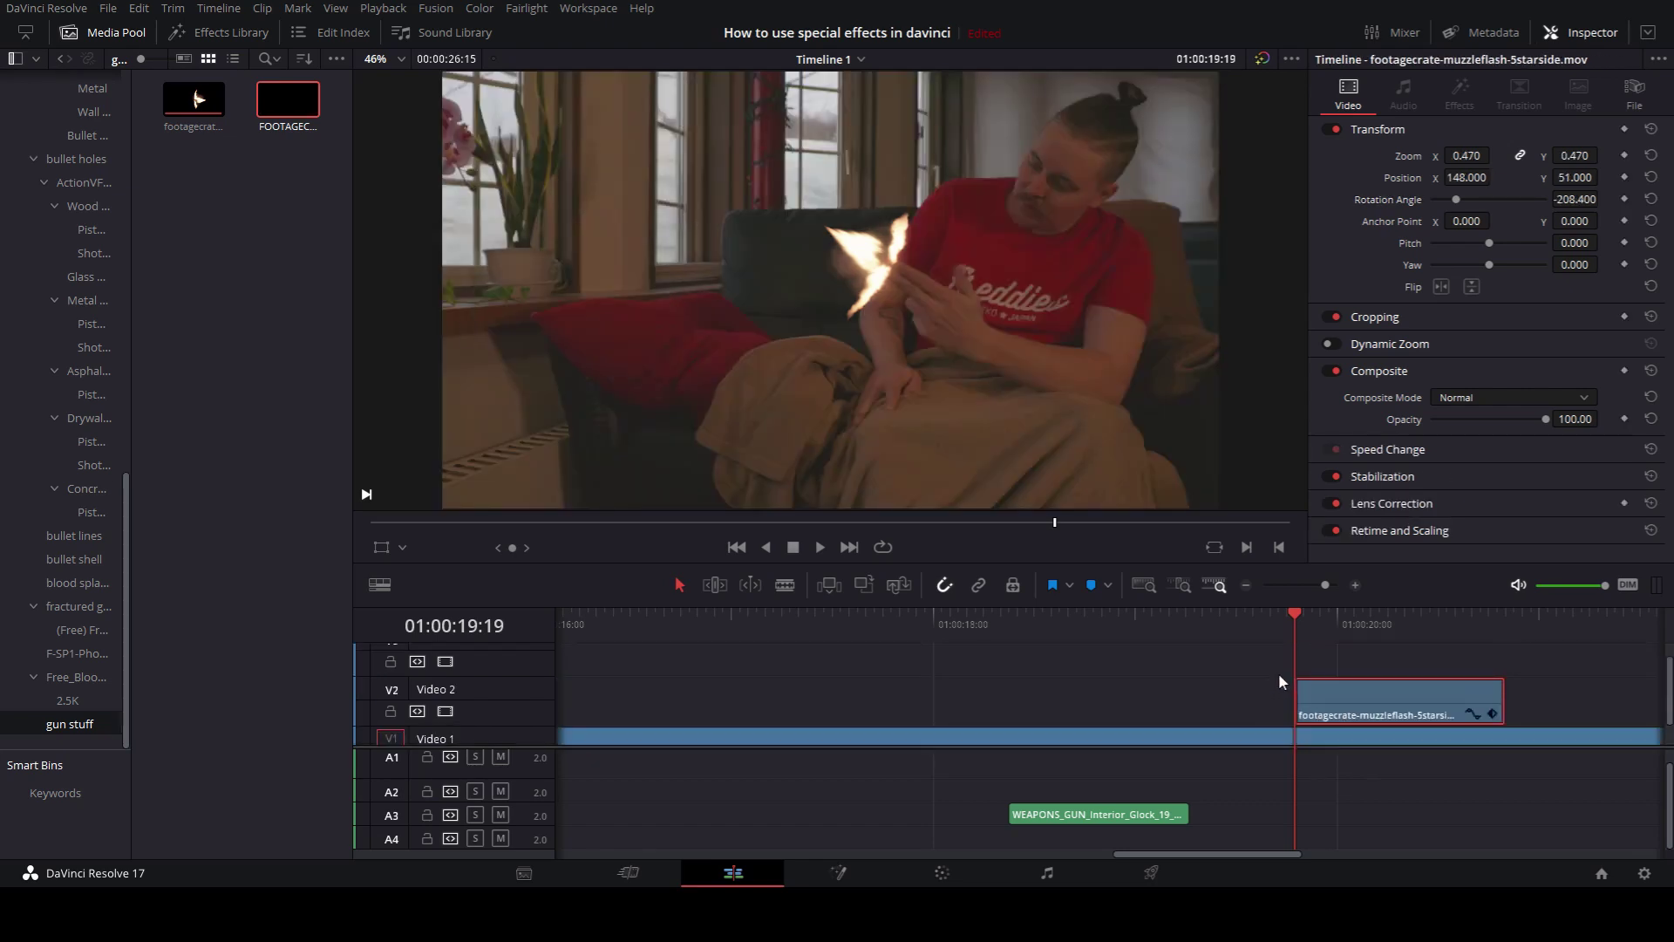
{"action": "left_click_drag", "start_coordinate": [288, 100], "coordinate": [1293, 649]}
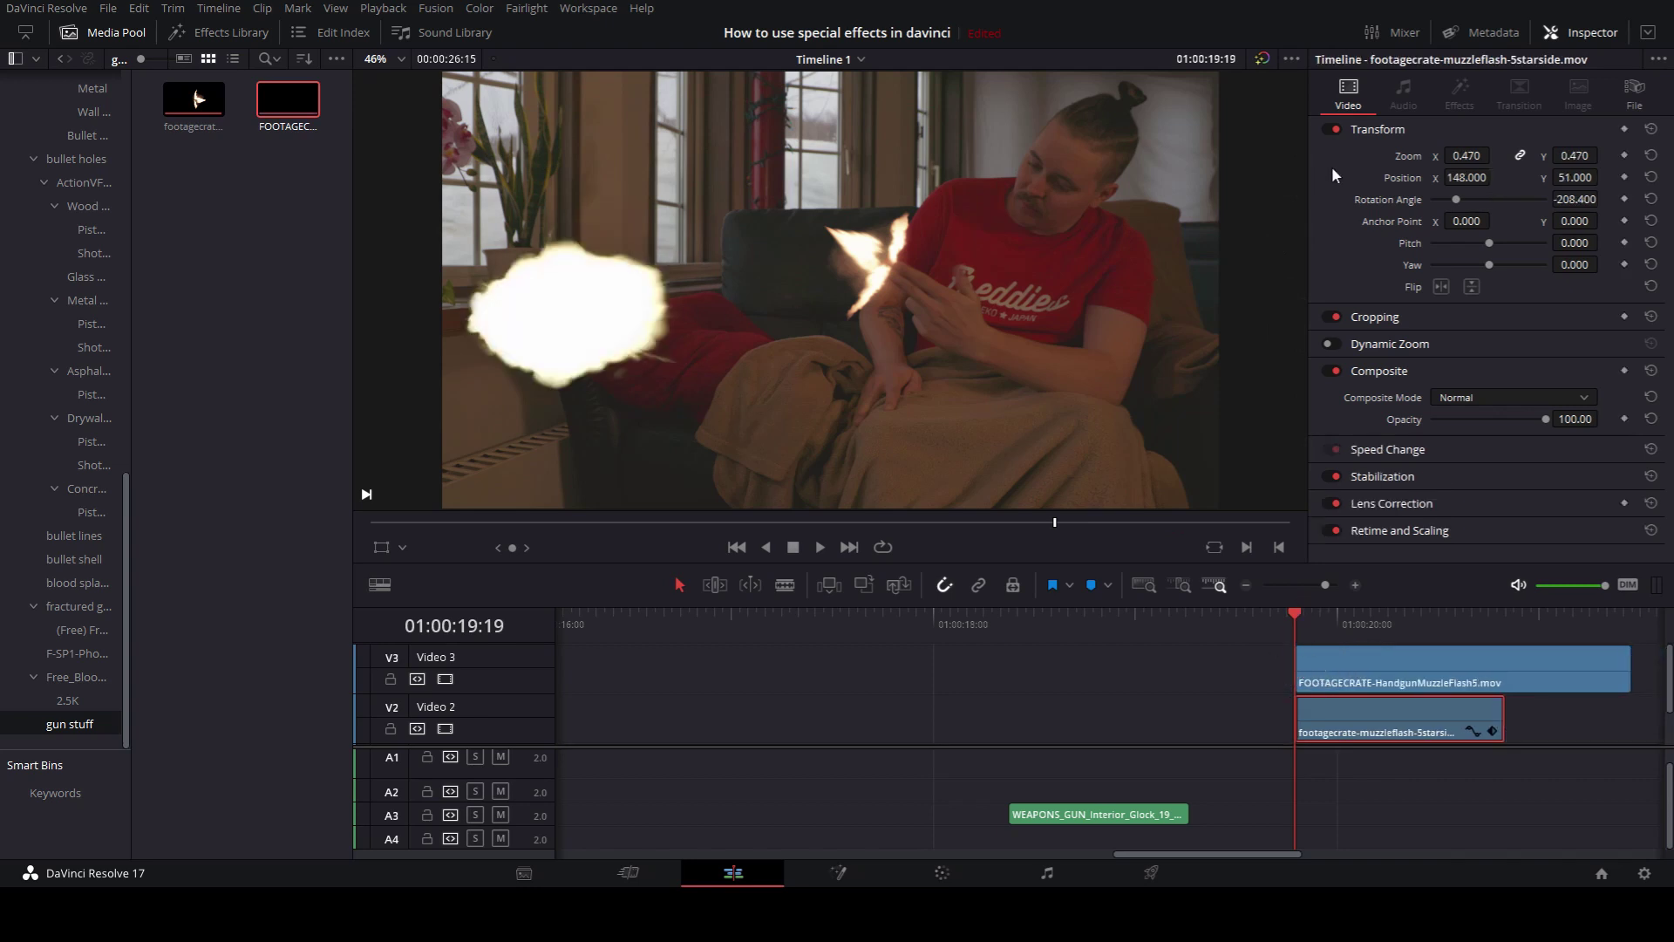
{"action": "mouse_move", "coordinate": [1488, 181]}
{"action": "left_mouse_down"}
{"action": "mouse_move", "coordinate": [1560, 181]}
{"action": "mouse_move", "coordinate": [1499, 182]}
{"action": "left_mouse_up"}
{"action": "key", "text": "ctrl+z"}
{"action": "key", "text": "ctrl+z"}
{"action": "left_click", "coordinate": [1442, 669]}
Give the handgun flash zoom 0.300, position 275/69 and opacity 42.75
{"action": "left_click_drag", "start_coordinate": [1462, 159], "coordinate": [1401, 159]}
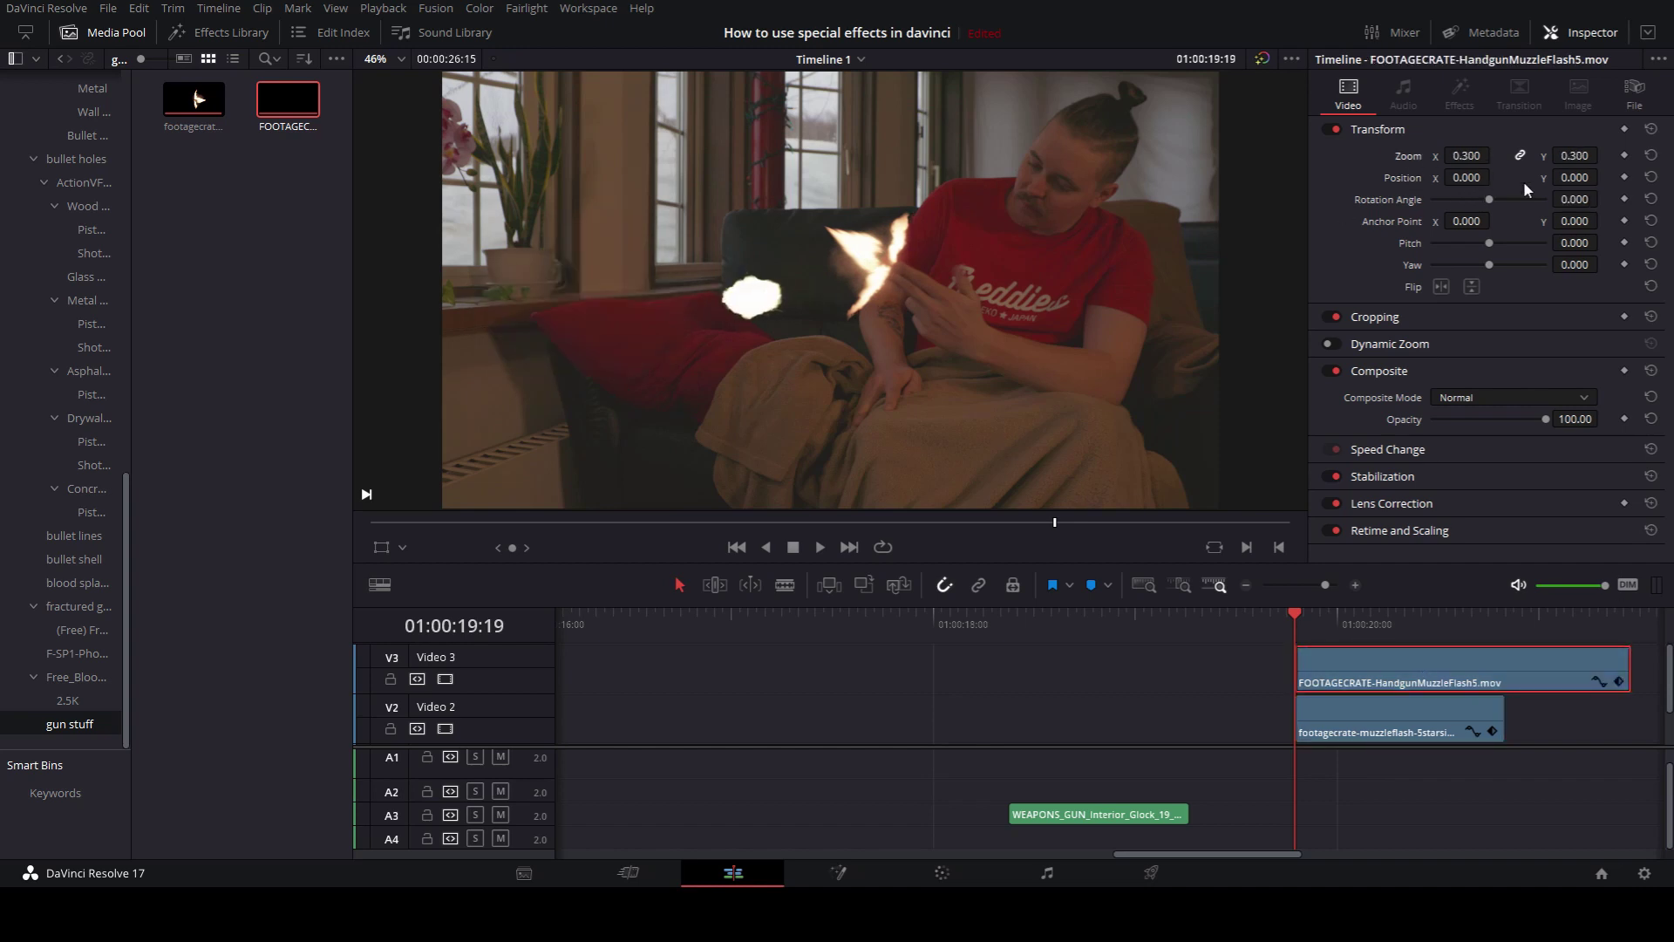
{"action": "left_click_drag", "start_coordinate": [1468, 178], "coordinate": [1603, 177]}
{"action": "left_click_drag", "start_coordinate": [1479, 178], "coordinate": [1475, 177]}
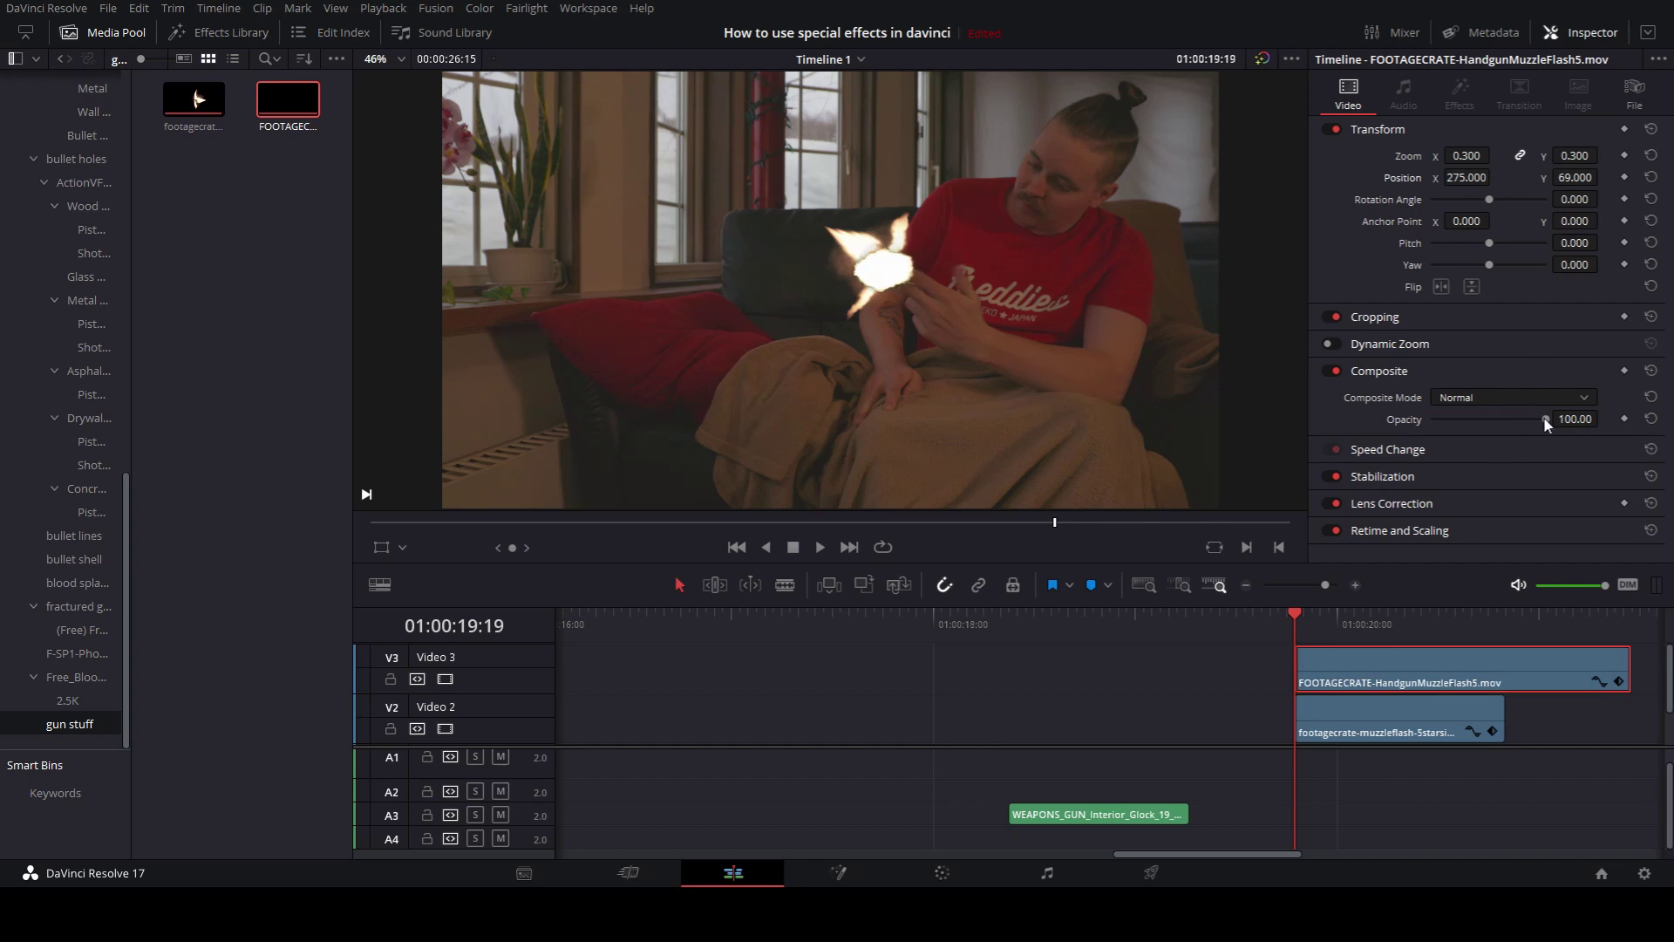
{"action": "left_click_drag", "start_coordinate": [1545, 419], "coordinate": [1481, 411]}
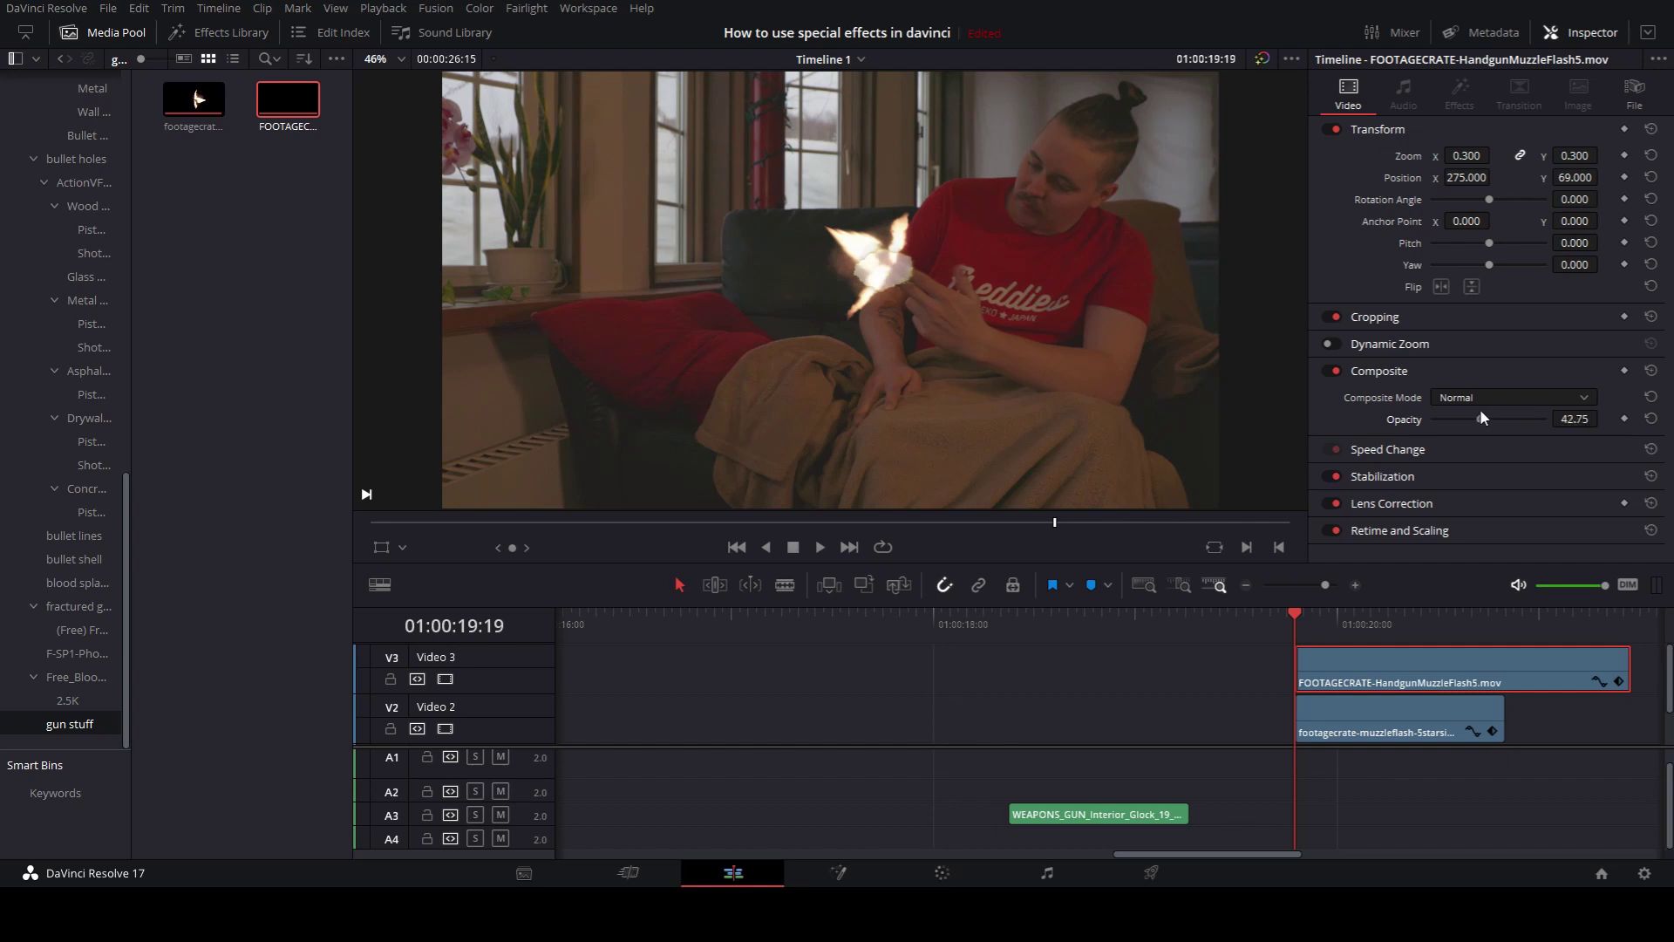
{"action": "left_click", "coordinate": [1259, 609]}
Replay the shot from just before the flash to review both muzzle flashes
{"action": "key", "text": "space"}
{"action": "left_click", "coordinate": [1259, 608]}
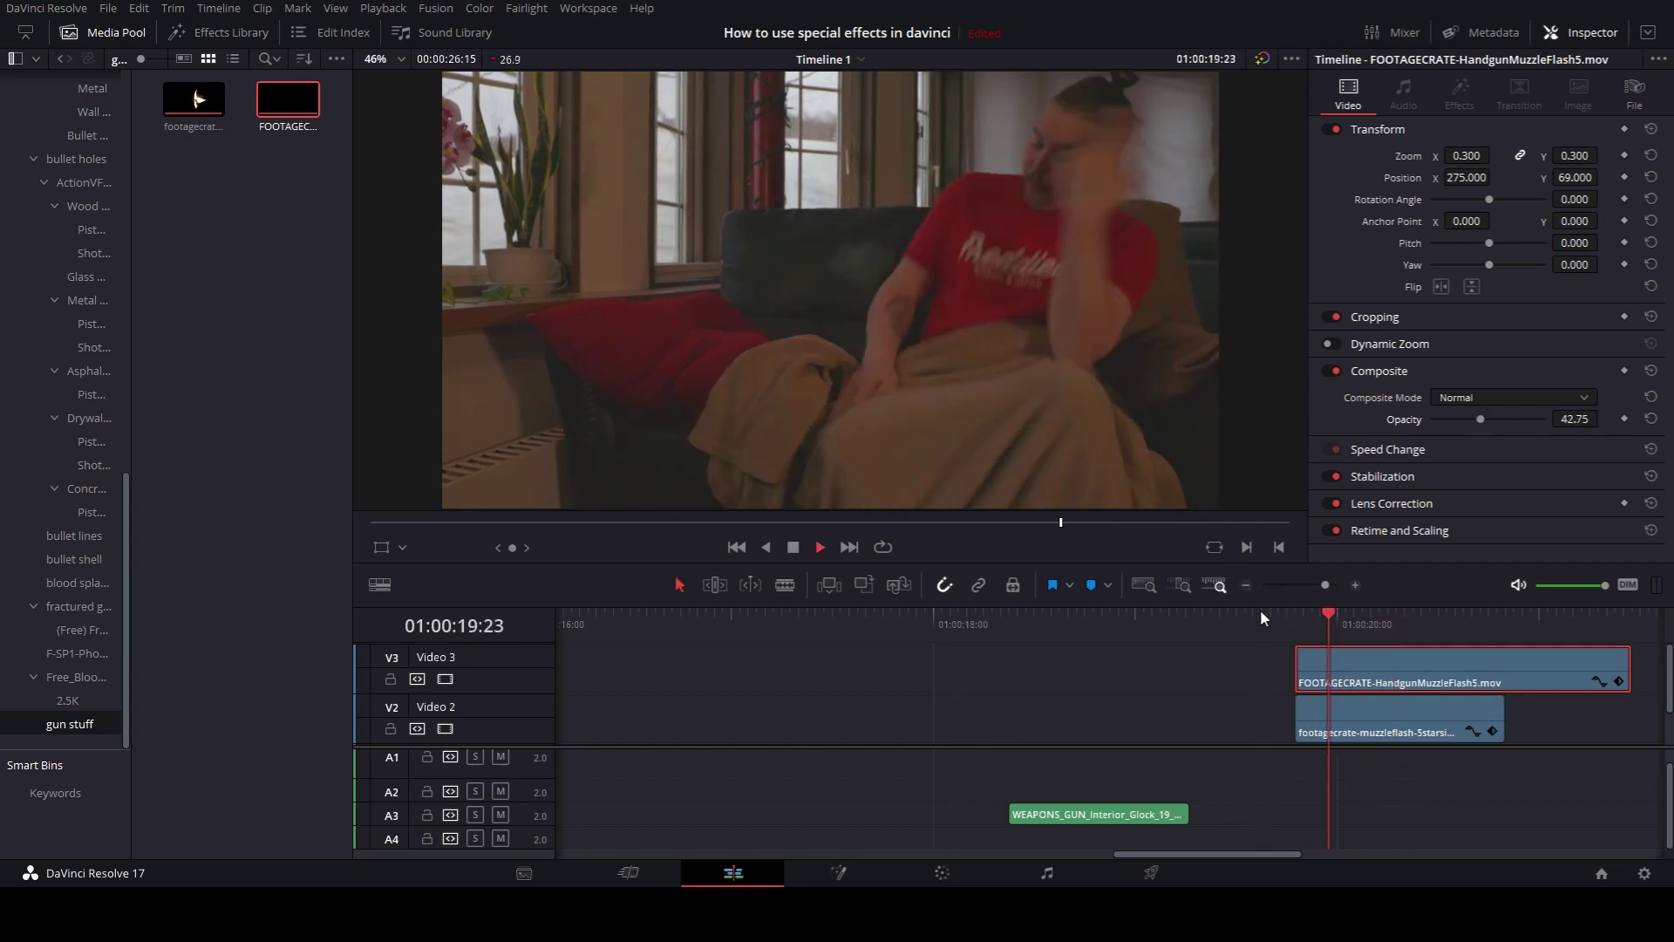
{"action": "left_click", "coordinate": [1259, 609]}
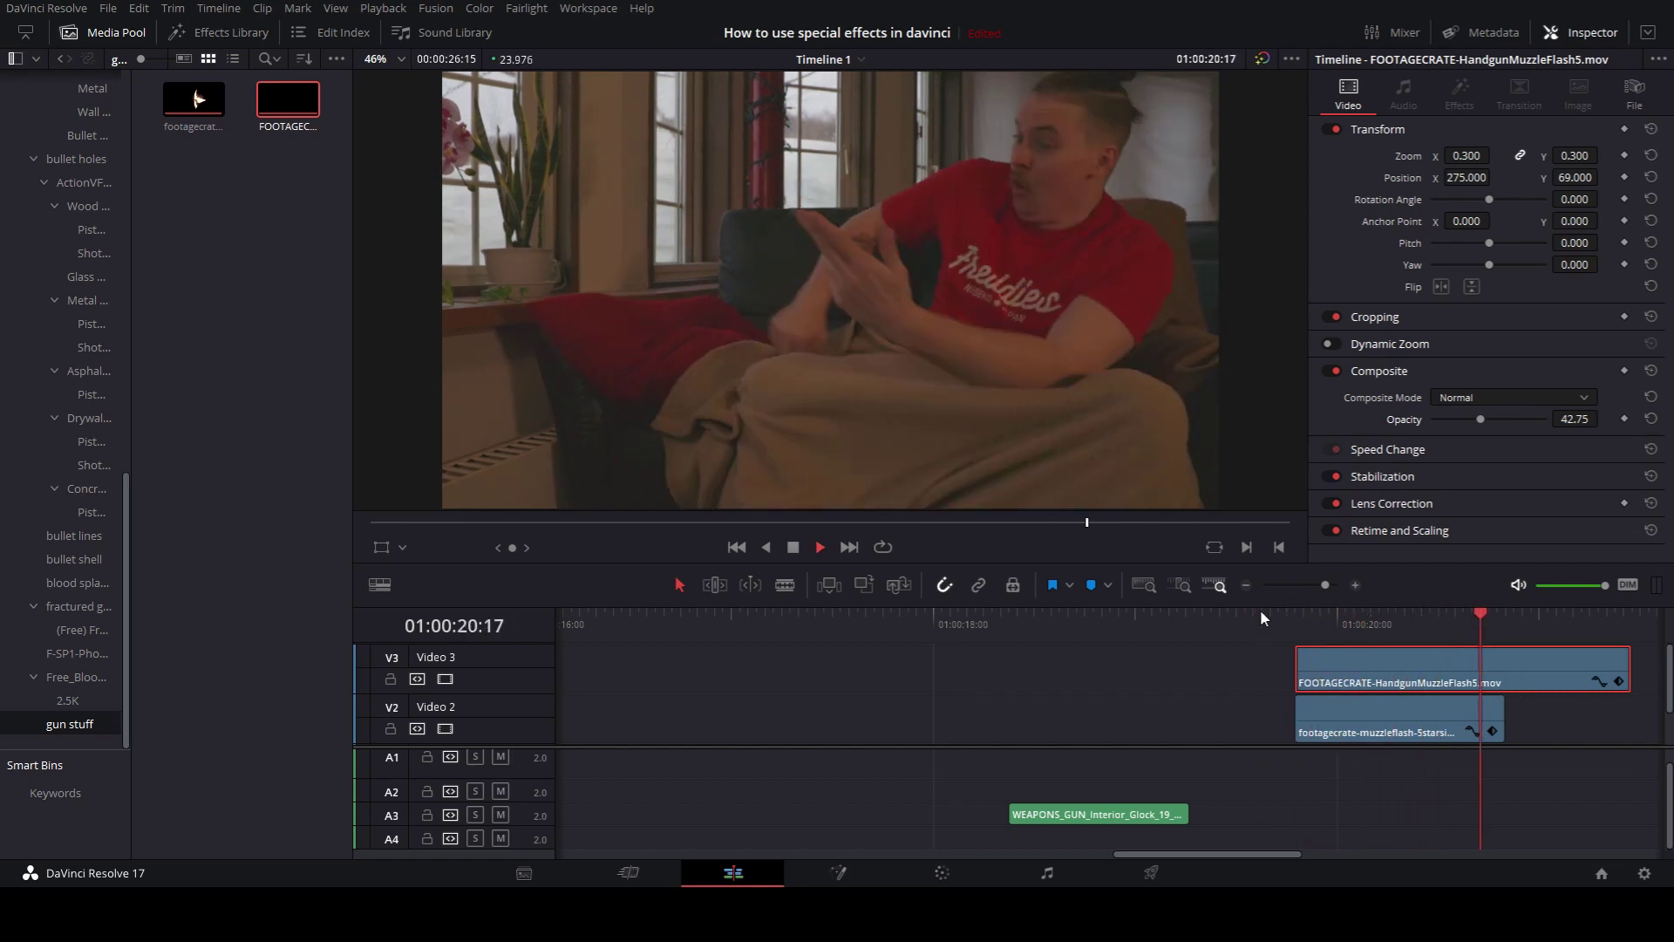
{"action": "key", "text": "space"}
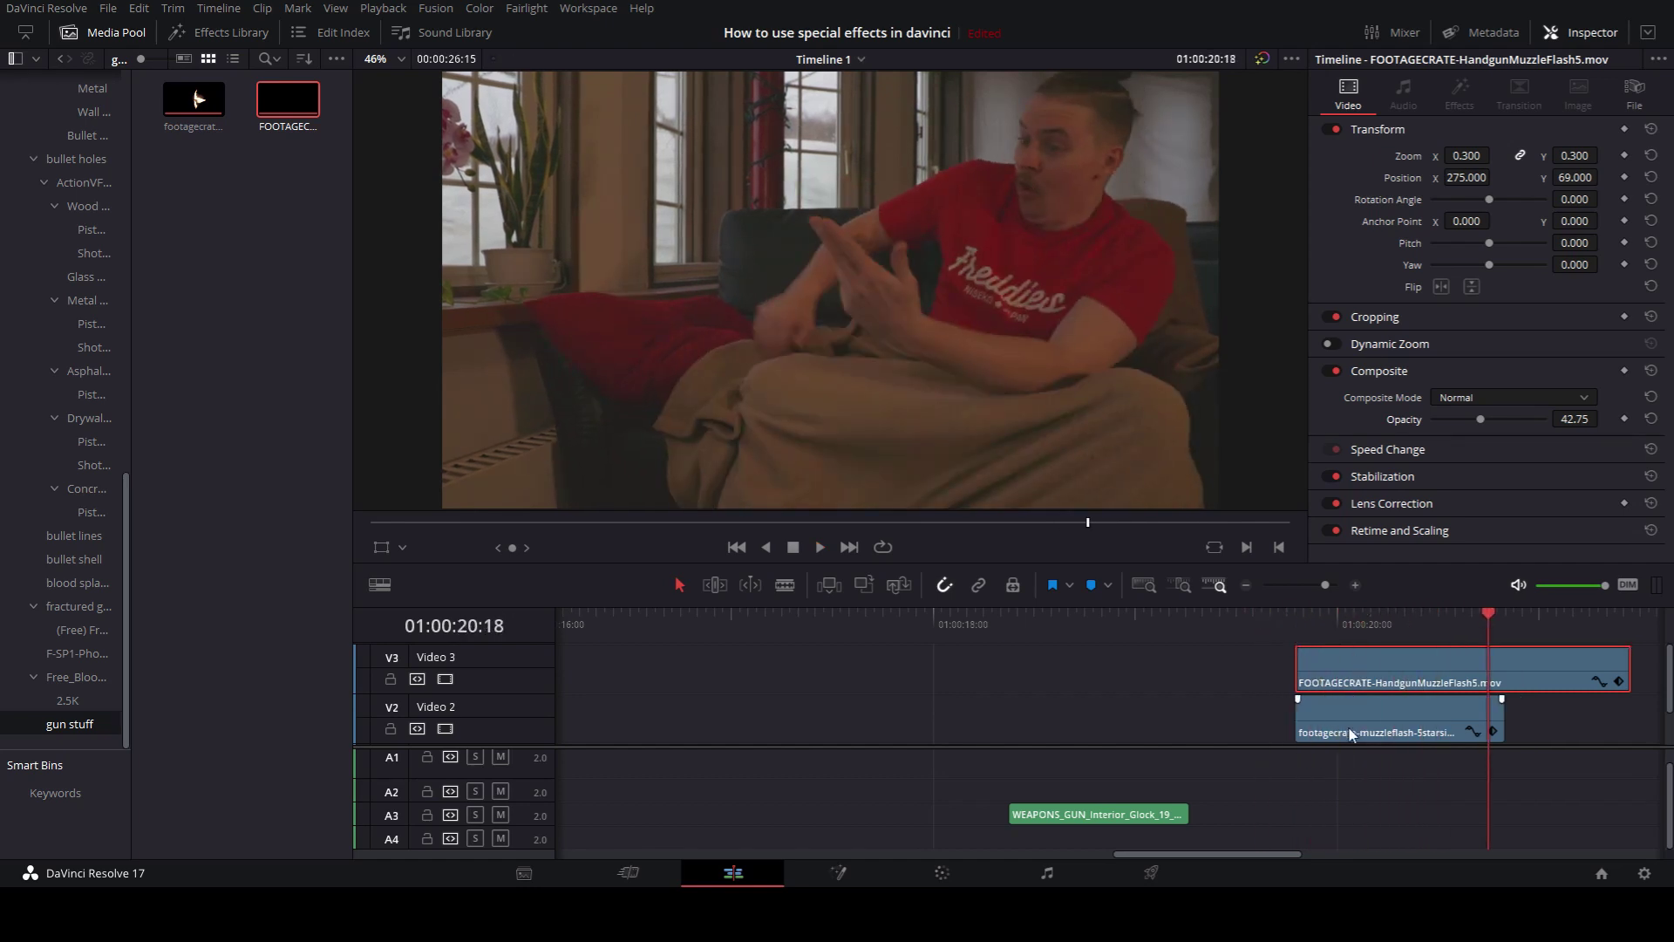
Rearrange the two muzzle-flash clips, moving both down one track together
{"action": "left_click_drag", "start_coordinate": [1350, 734], "coordinate": [1329, 686]}
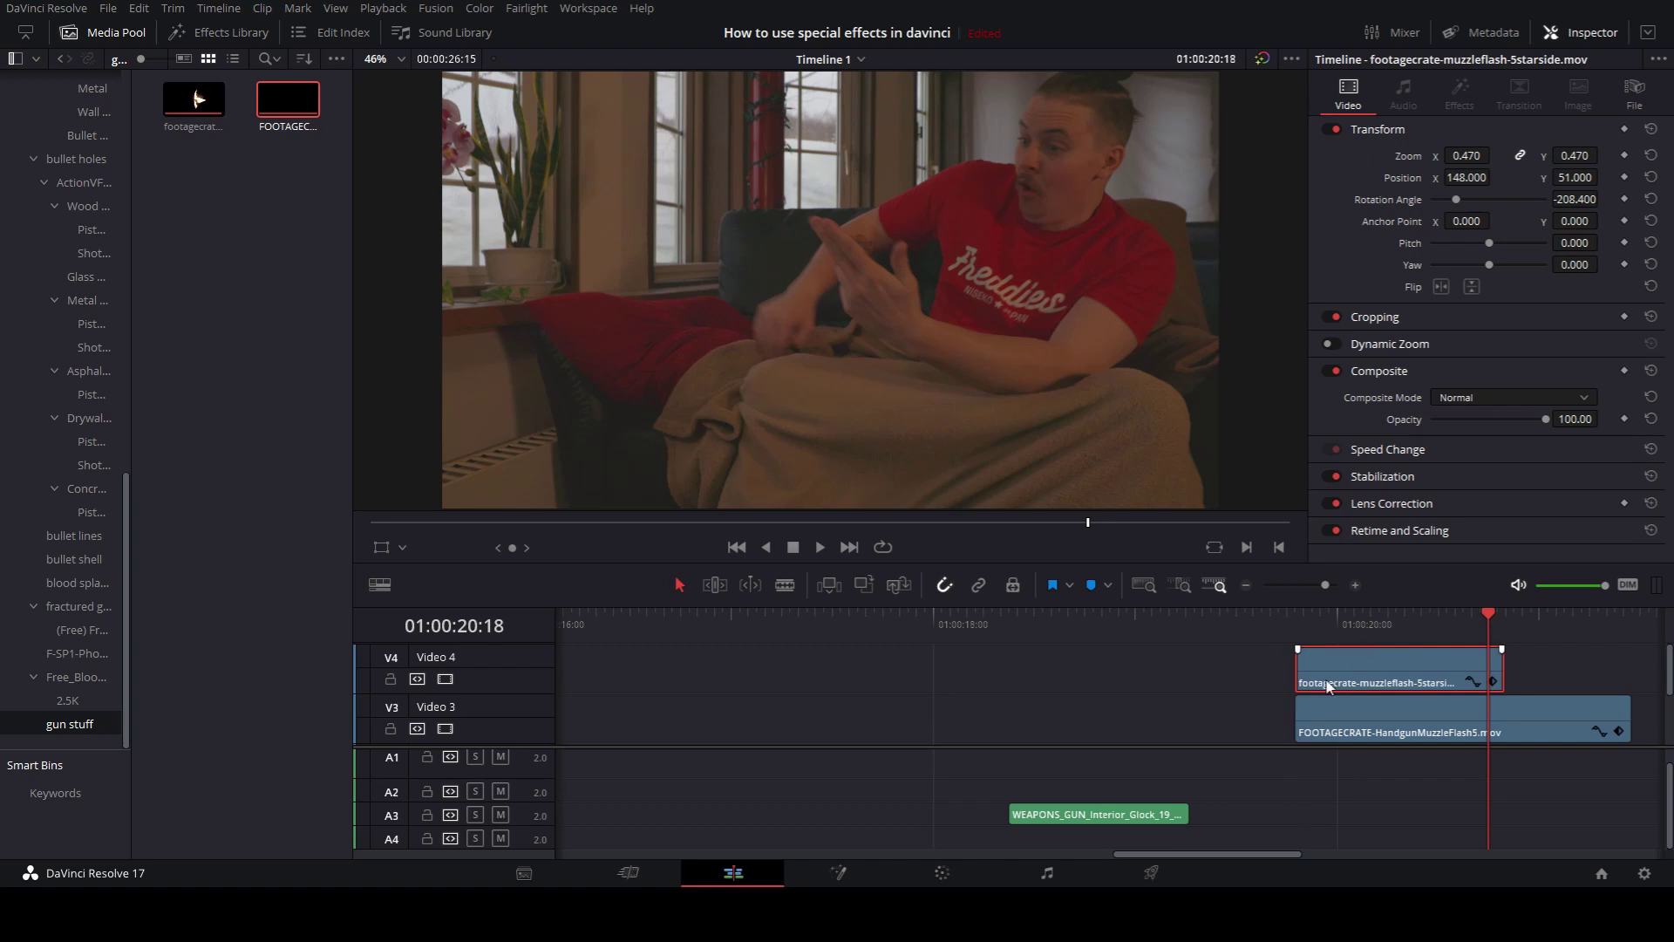
{"action": "left_click", "coordinate": [1362, 708], "text": "ctrl"}
{"action": "scroll", "coordinate": [1364, 699], "scroll_direction": "down", "scroll_amount": 1}
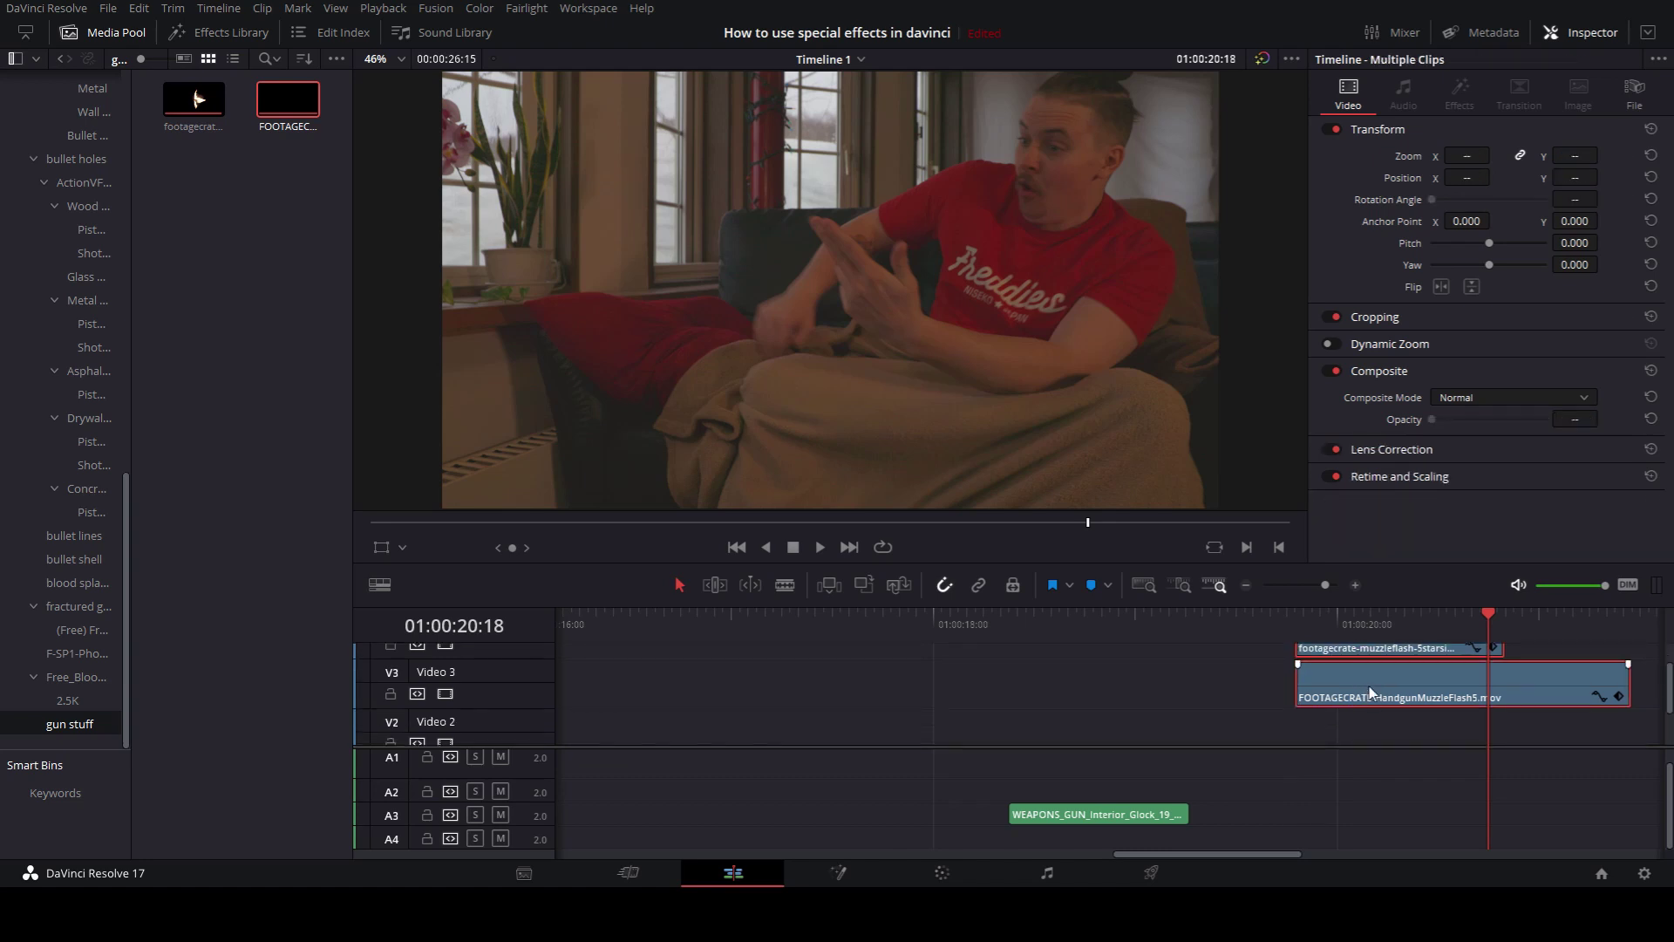
{"action": "scroll", "coordinate": [1369, 693], "scroll_direction": "down", "scroll_amount": 1}
{"action": "left_click_drag", "start_coordinate": [1365, 654], "coordinate": [1325, 689]}
Replay from 01:00:19:19 and step frames to settle on the flash frame
{"action": "left_click", "coordinate": [1280, 626]}
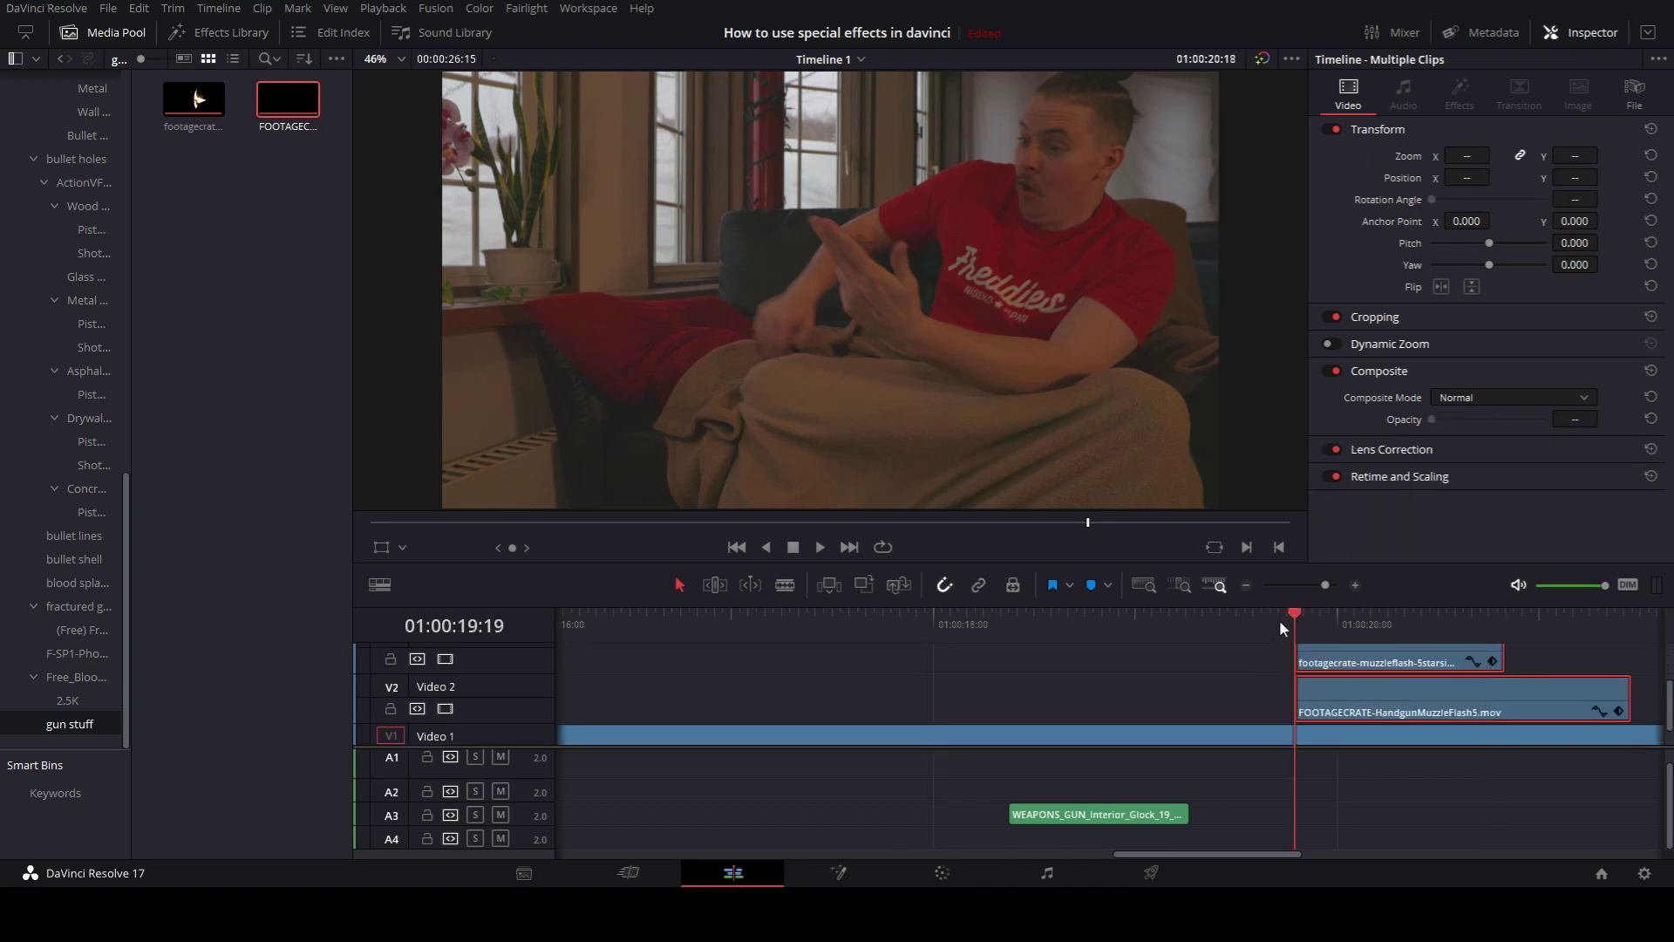
{"action": "key", "text": "space"}
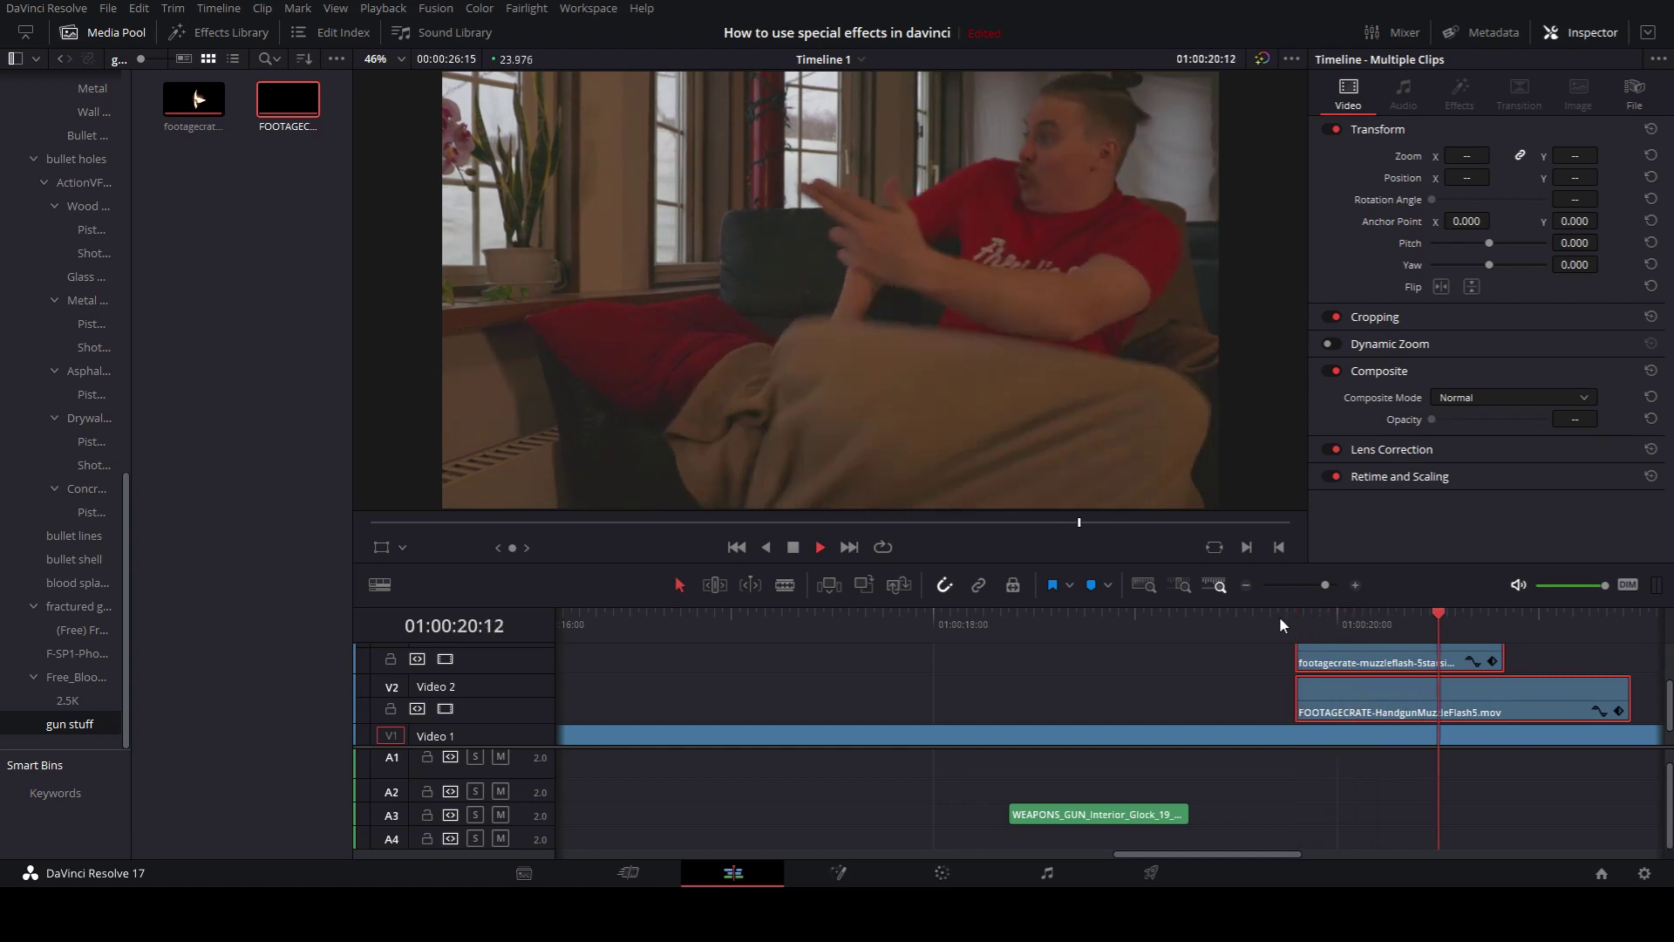
{"action": "key", "text": "space"}
{"action": "key", "text": "space"}
{"action": "key", "text": "space"}
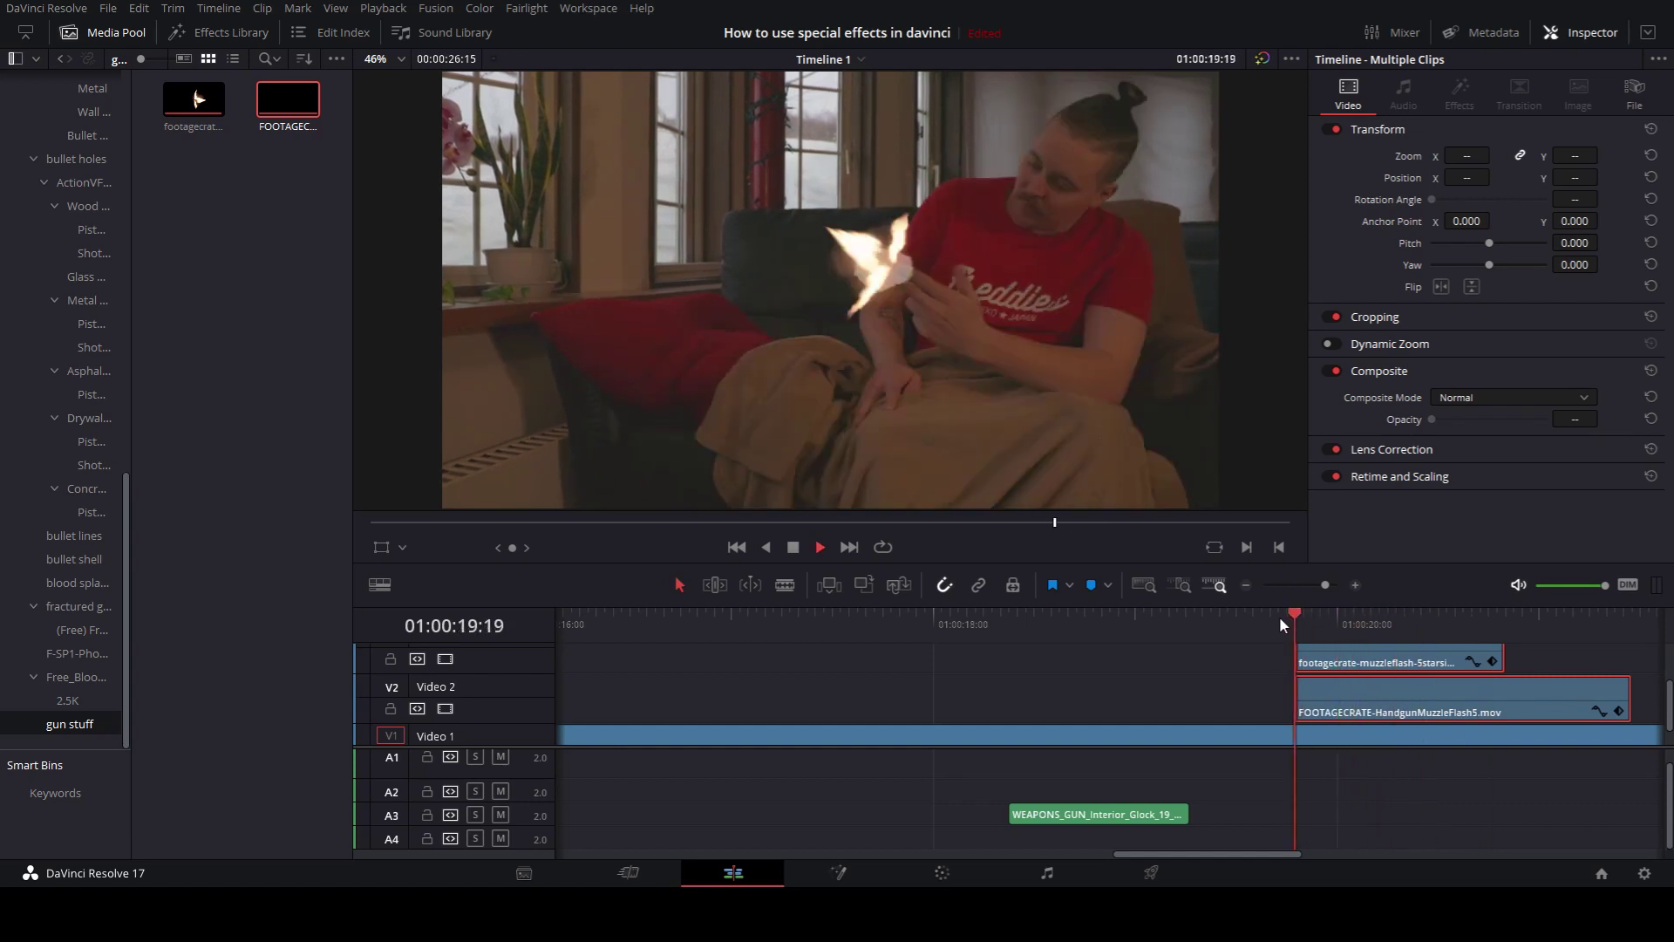
{"action": "key", "text": "space"}
{"action": "key", "text": "Right"}
{"action": "key", "text": "Right"}
{"action": "key", "text": "Left"}
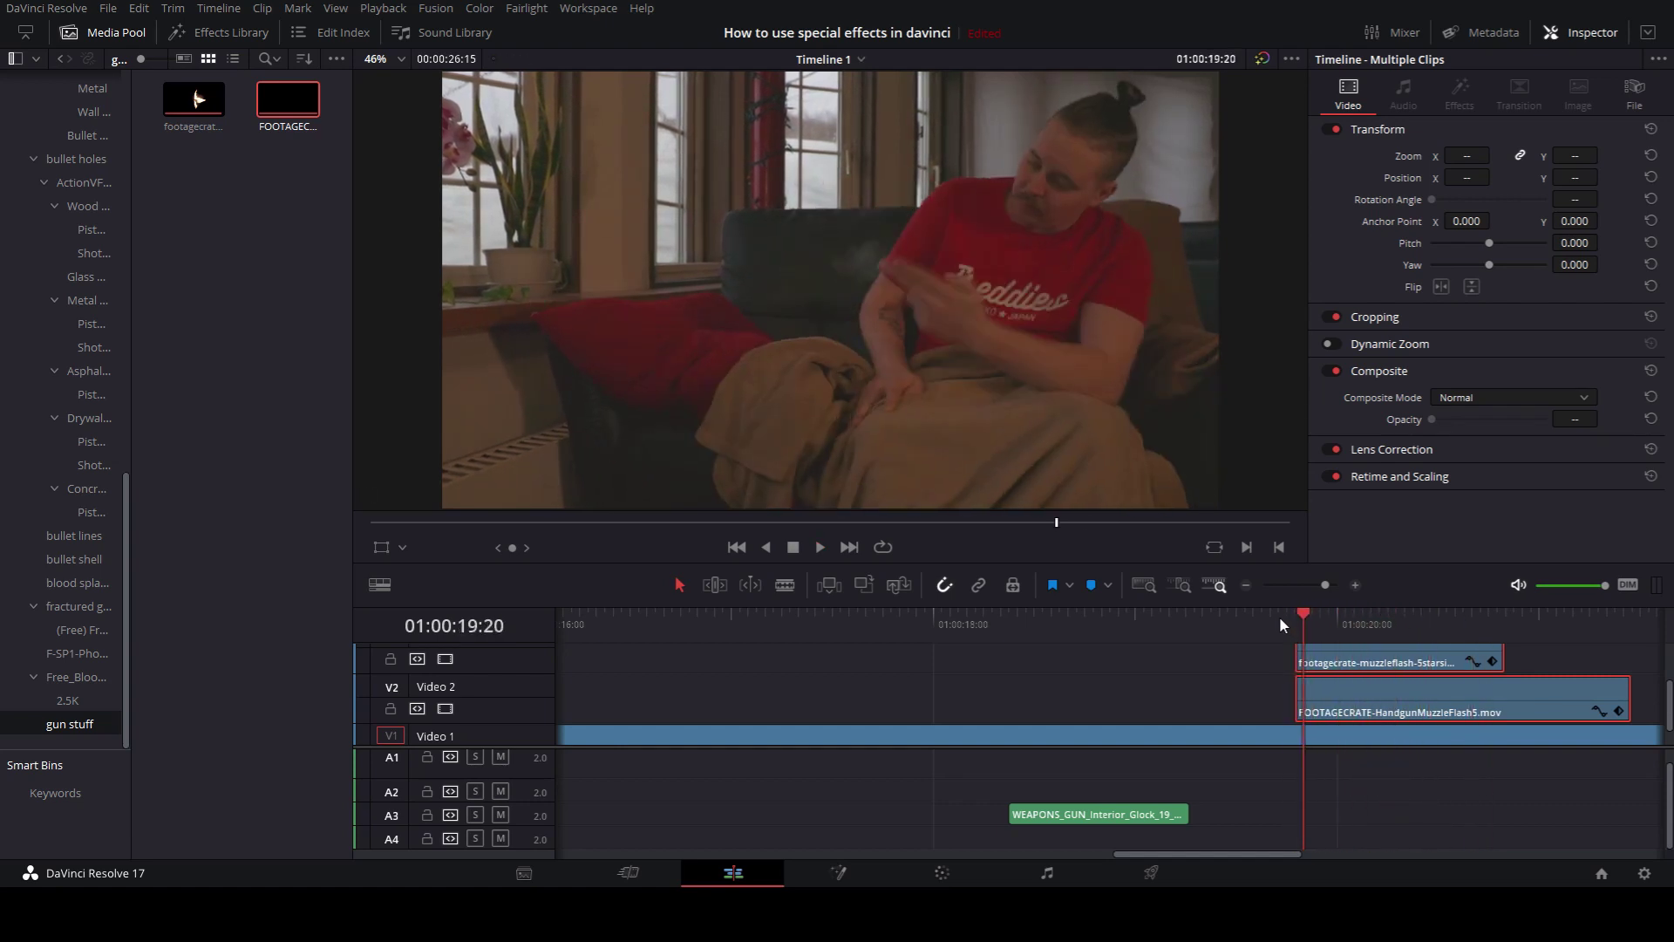
{"action": "key", "text": "Left"}
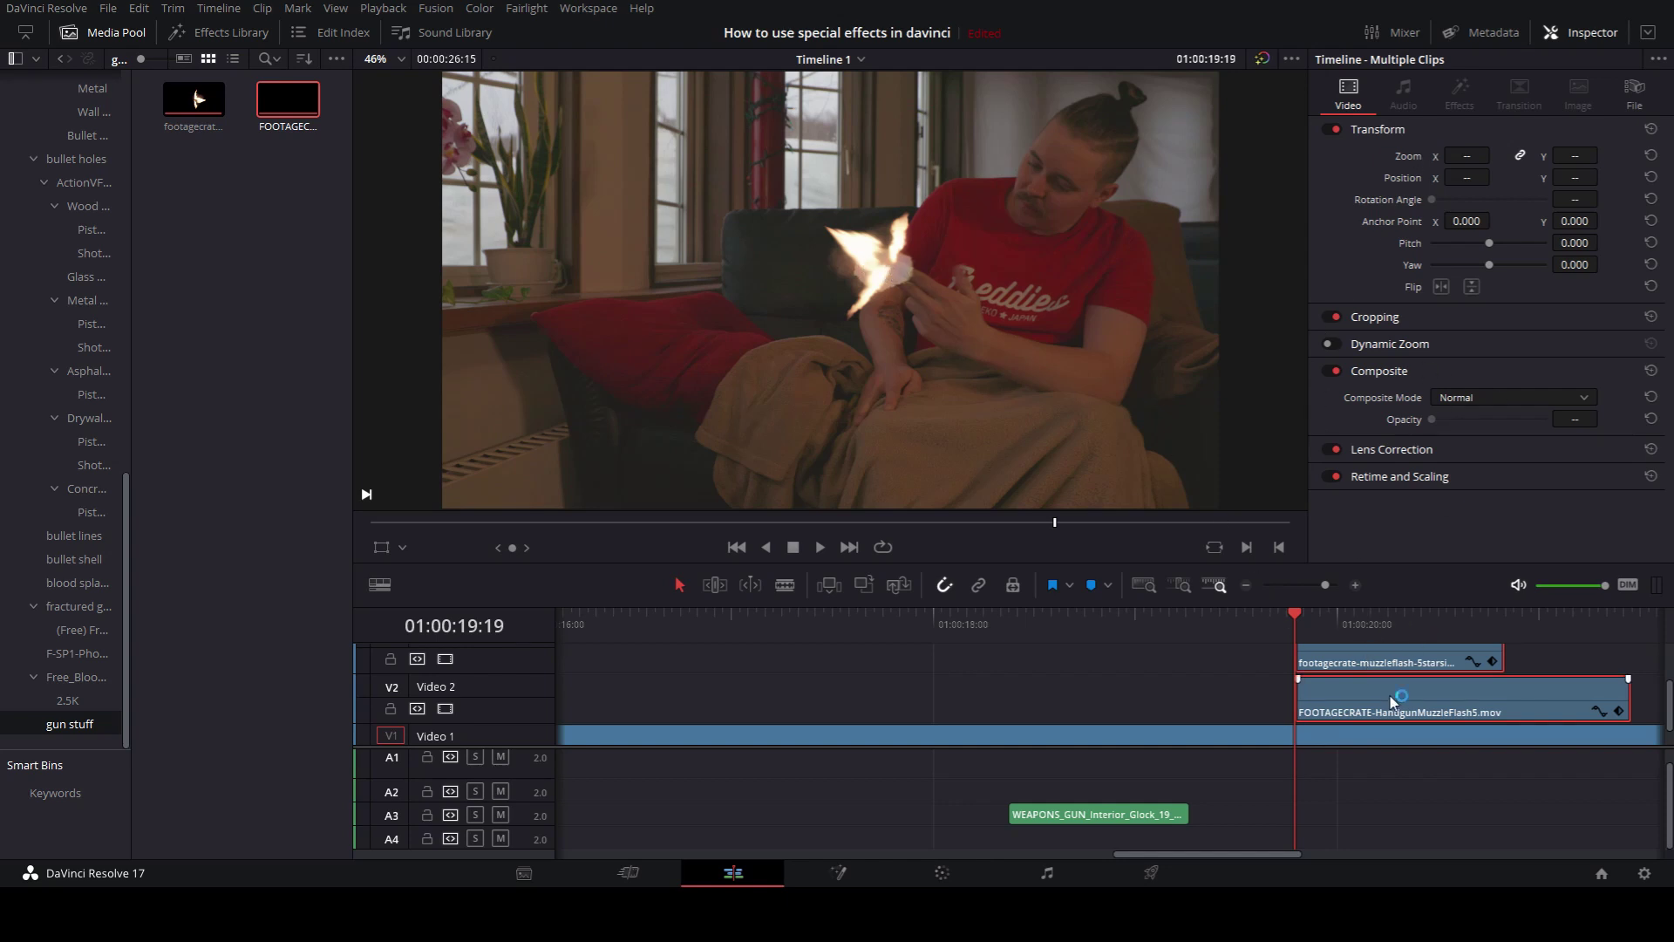
Shrink the HandgunMuzzleFlash5 layer to zoom 0.180 and make the Video 1 track taller
{"action": "left_click", "coordinate": [1369, 689]}
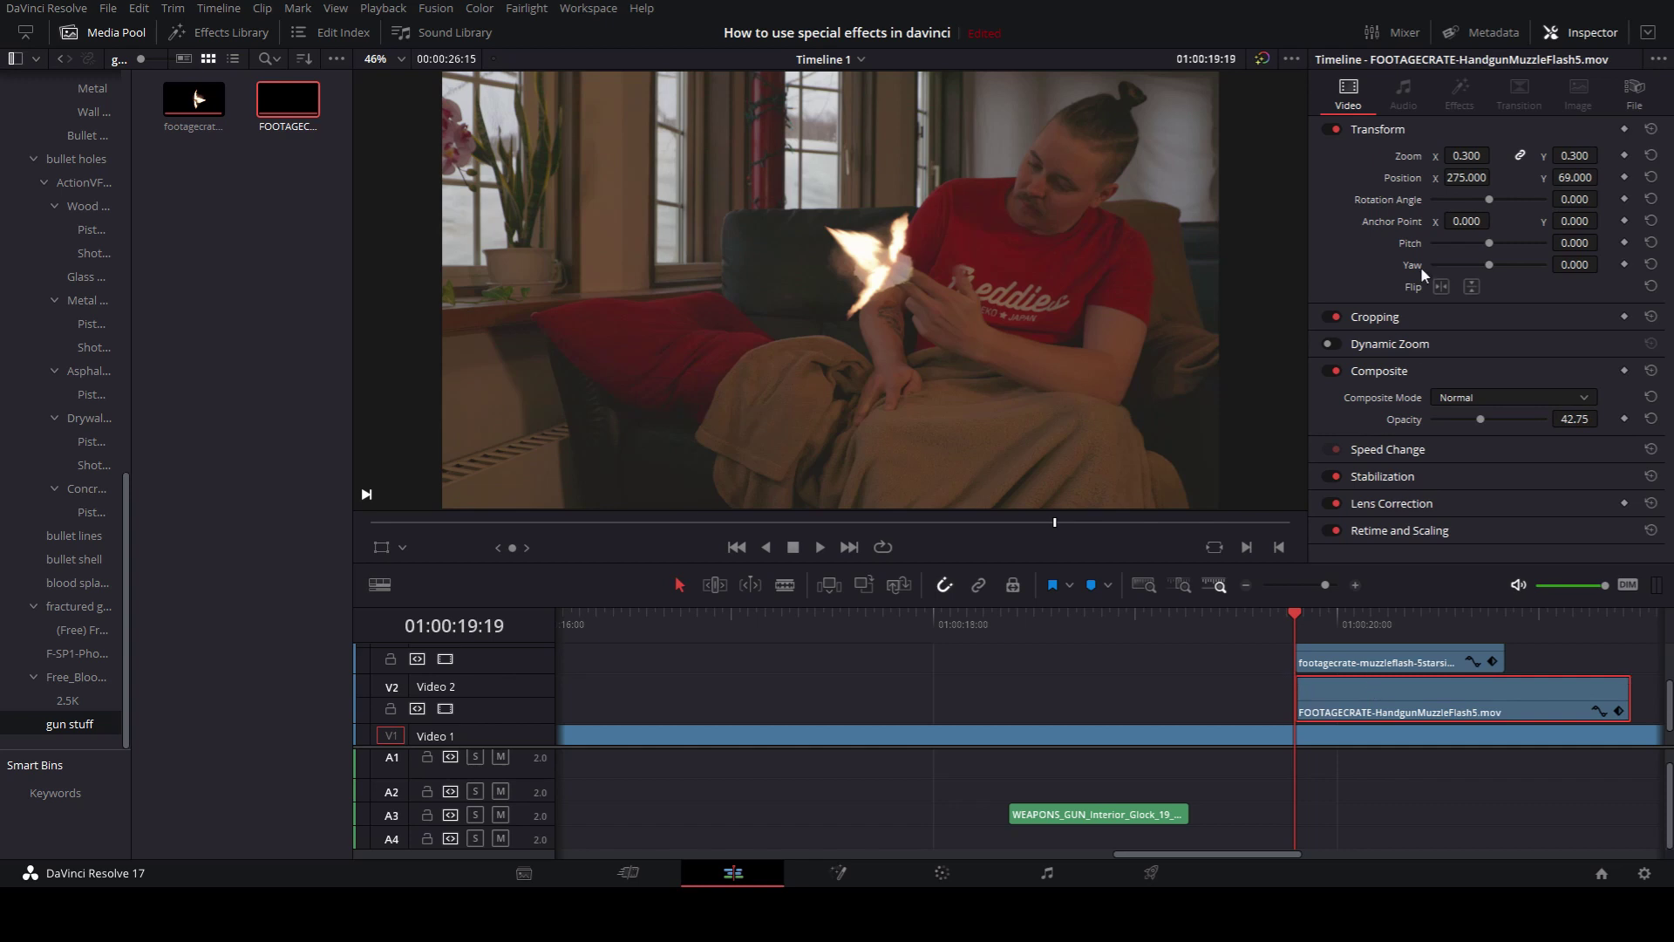
{"action": "mouse_move", "coordinate": [1472, 155]}
{"action": "left_mouse_down"}
{"action": "mouse_move", "coordinate": [1430, 177]}
{"action": "mouse_move", "coordinate": [1471, 186]}
{"action": "left_mouse_up"}
{"action": "left_click", "coordinate": [1238, 710]}
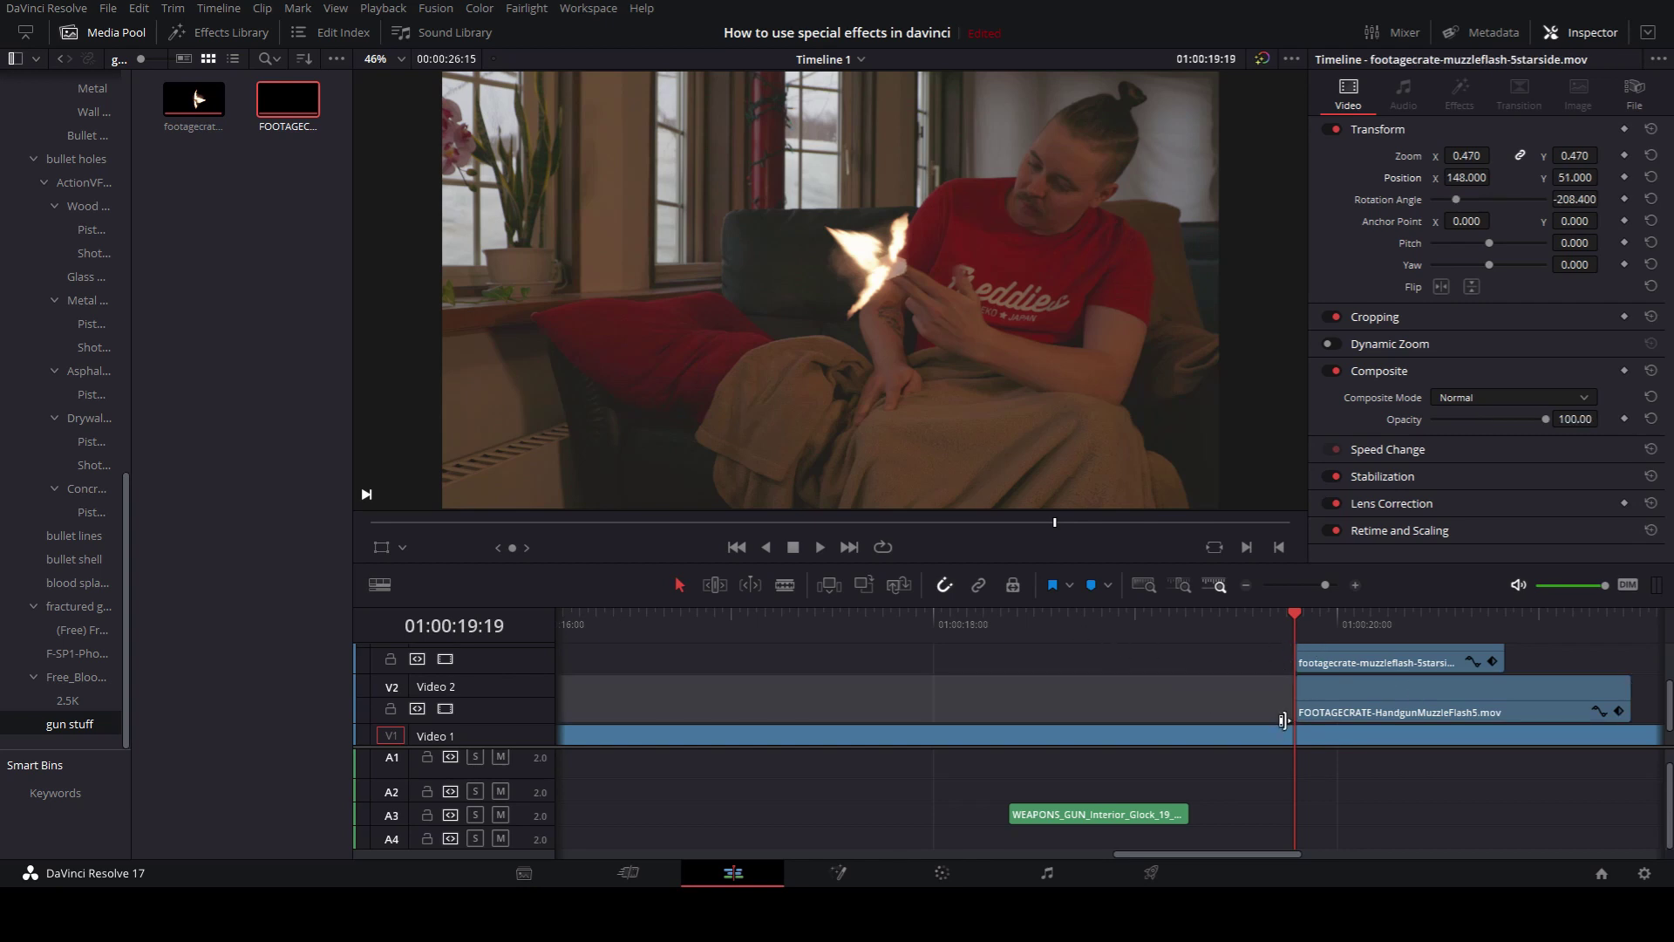
{"action": "left_click_drag", "start_coordinate": [1283, 720], "coordinate": [1340, 694]}
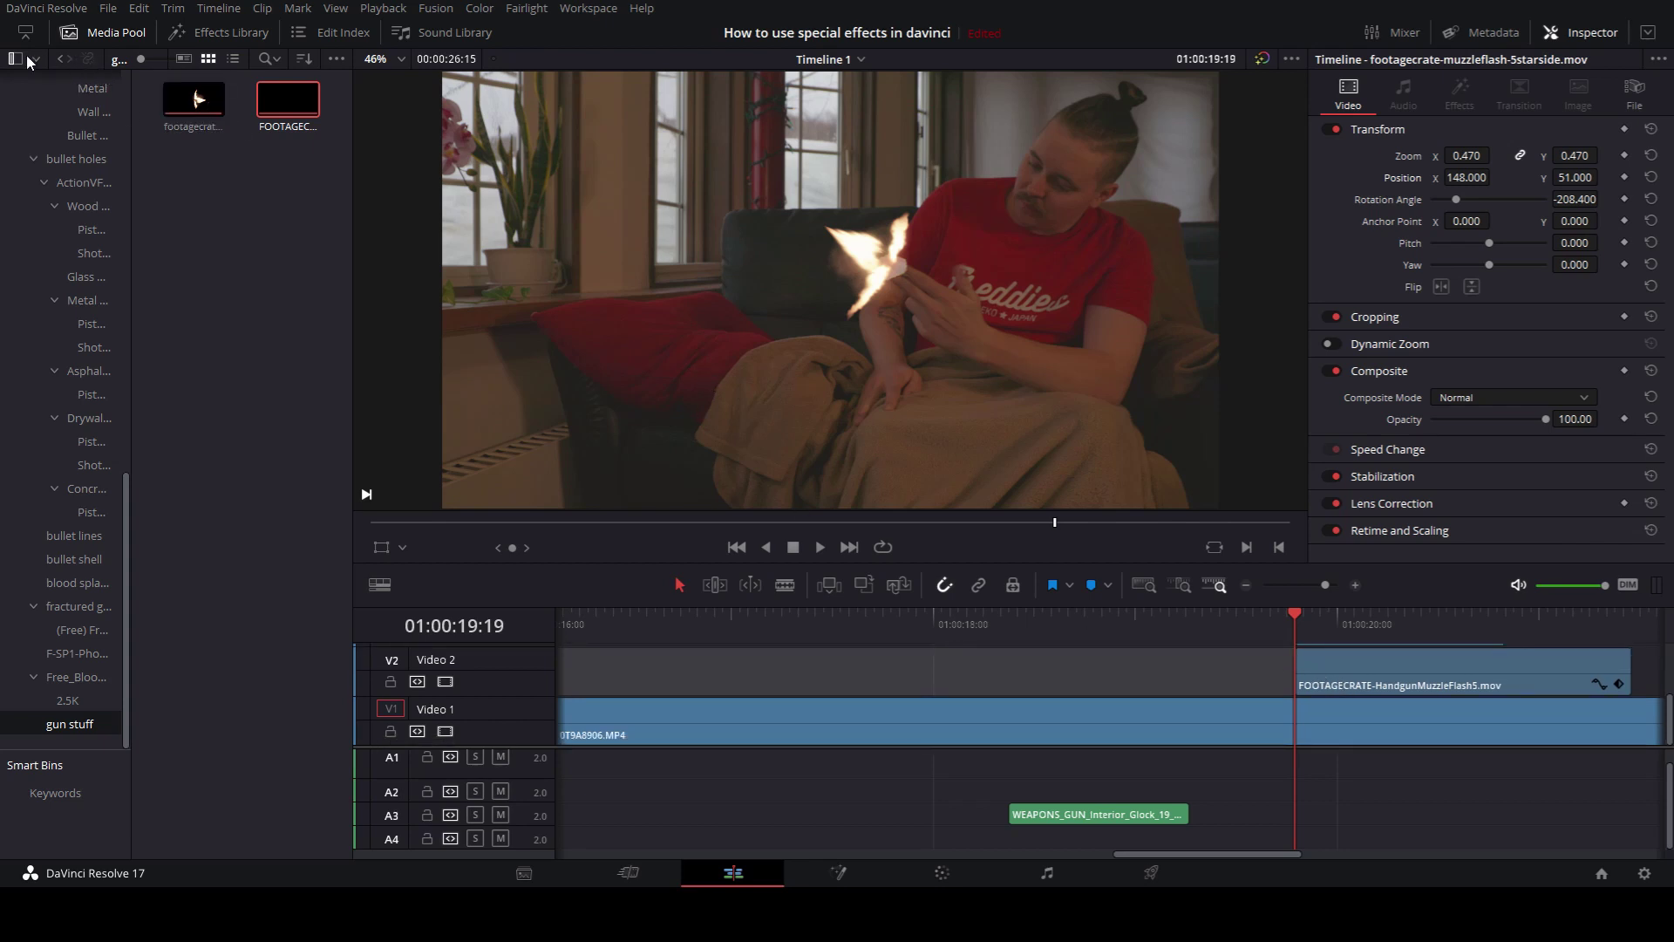
Go back to the bin list and open the 2. music > sfx folder of sound clips
{"action": "left_click", "coordinate": [65, 59]}
{"action": "scroll", "coordinate": [52, 174], "scroll_direction": "up", "scroll_amount": 10}
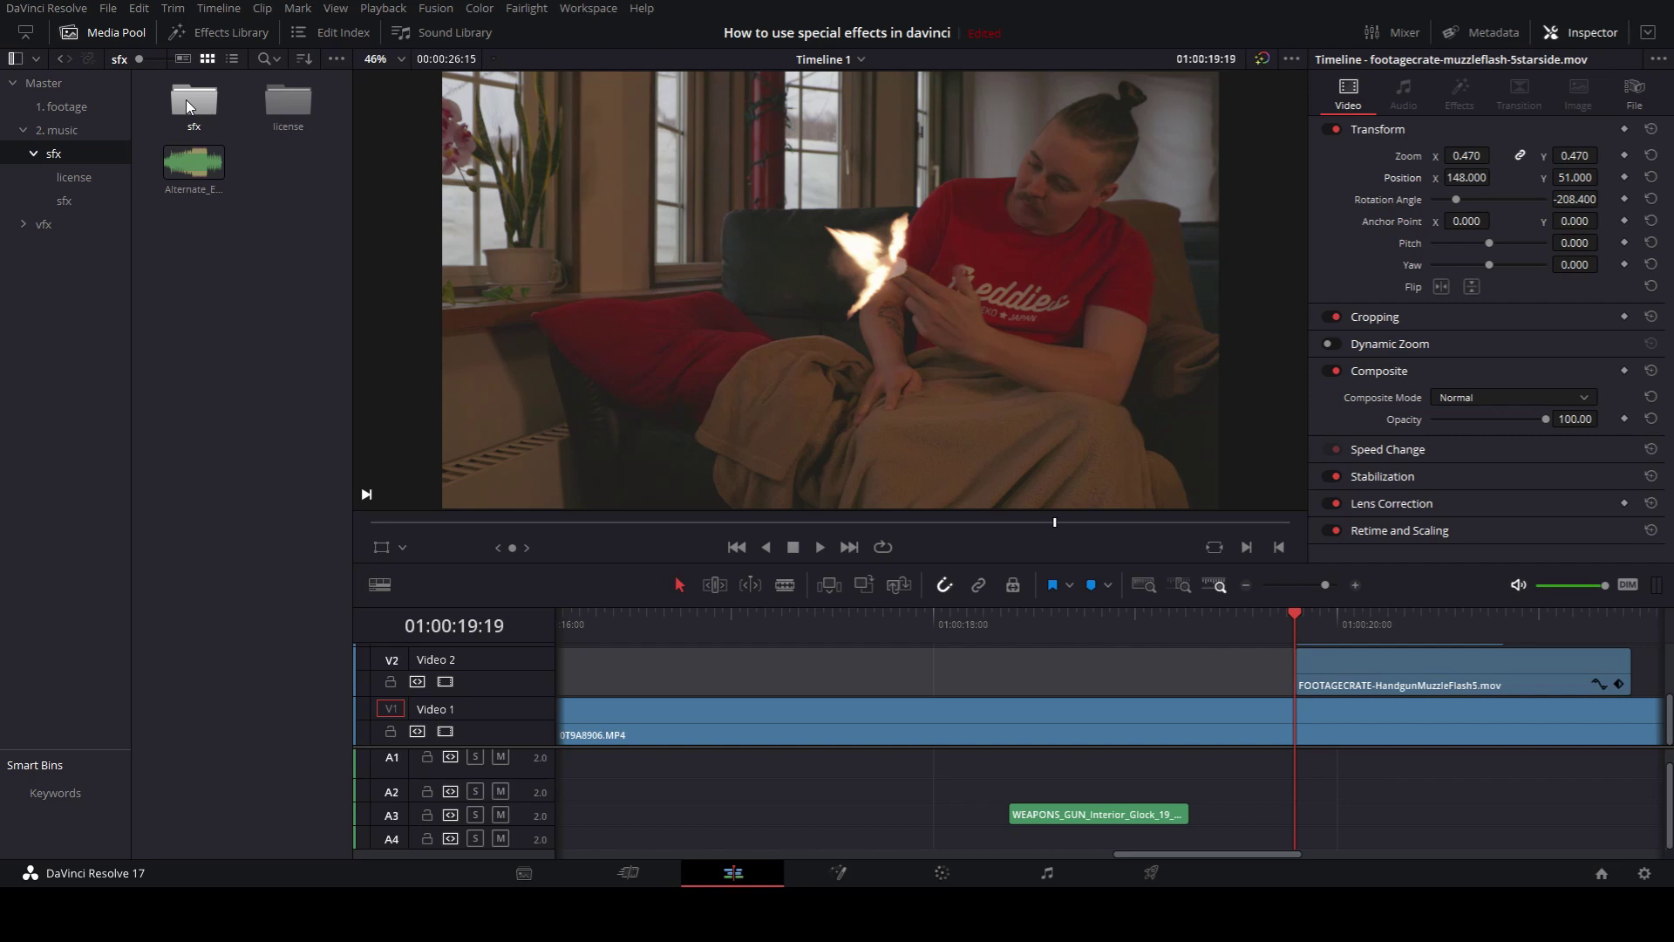
{"action": "double_click", "coordinate": [195, 98]}
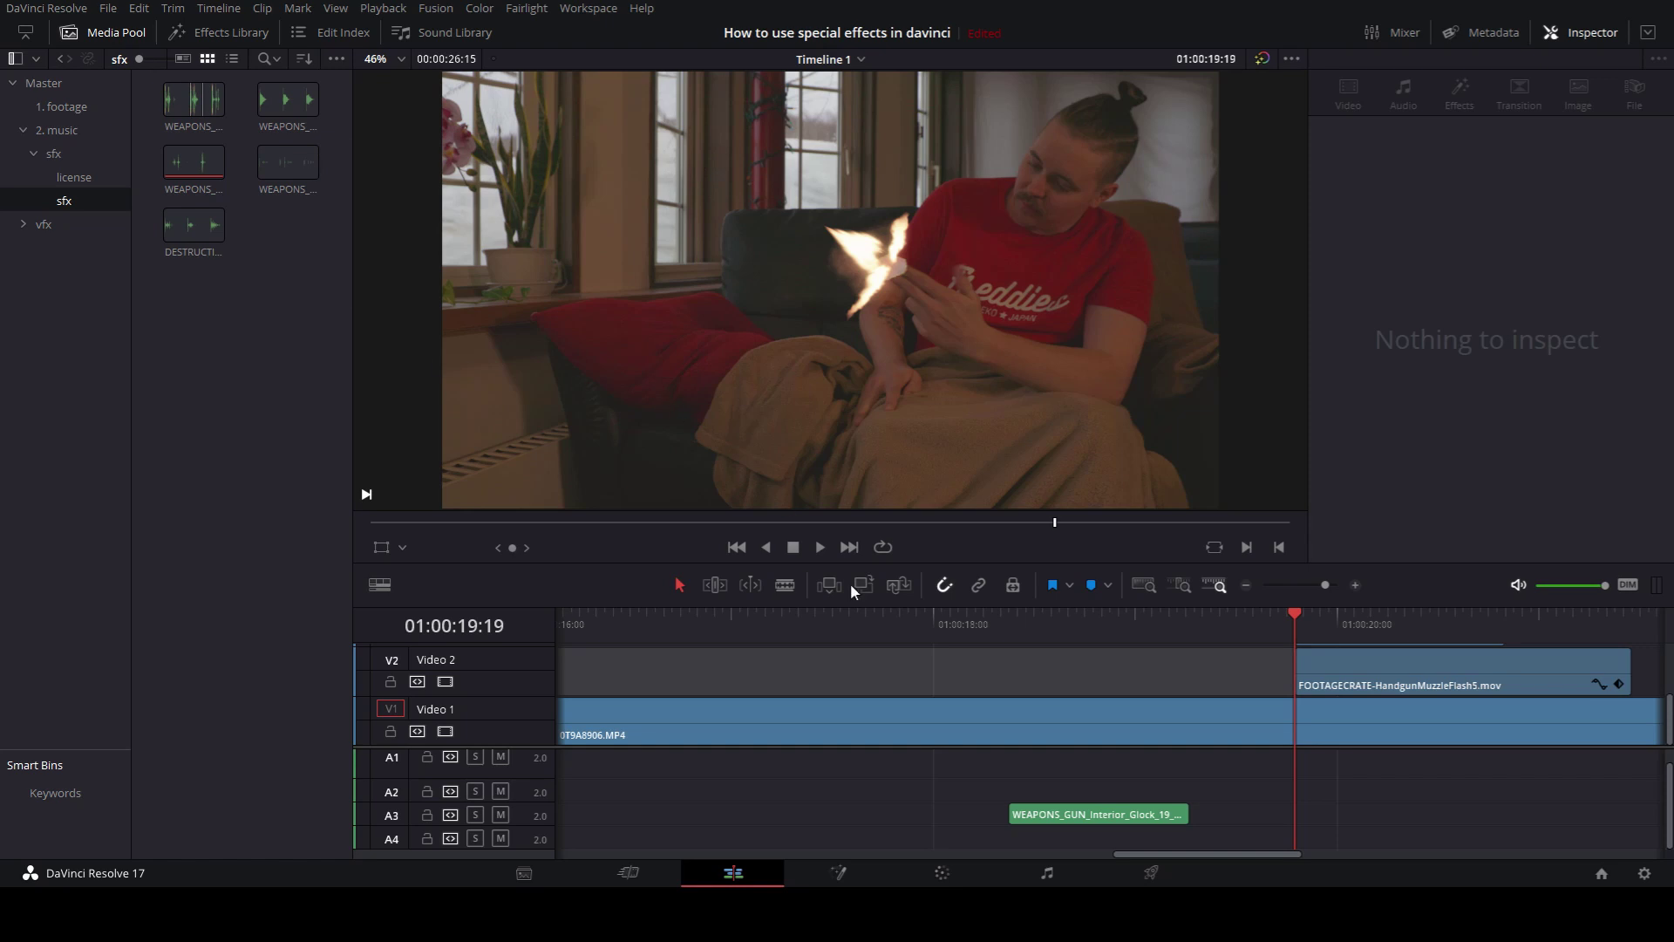
Replay the scene from the existing gun sound, then preview the Smith_Wesson_38_Caliber gunshot clip
{"action": "left_click", "coordinate": [1022, 617]}
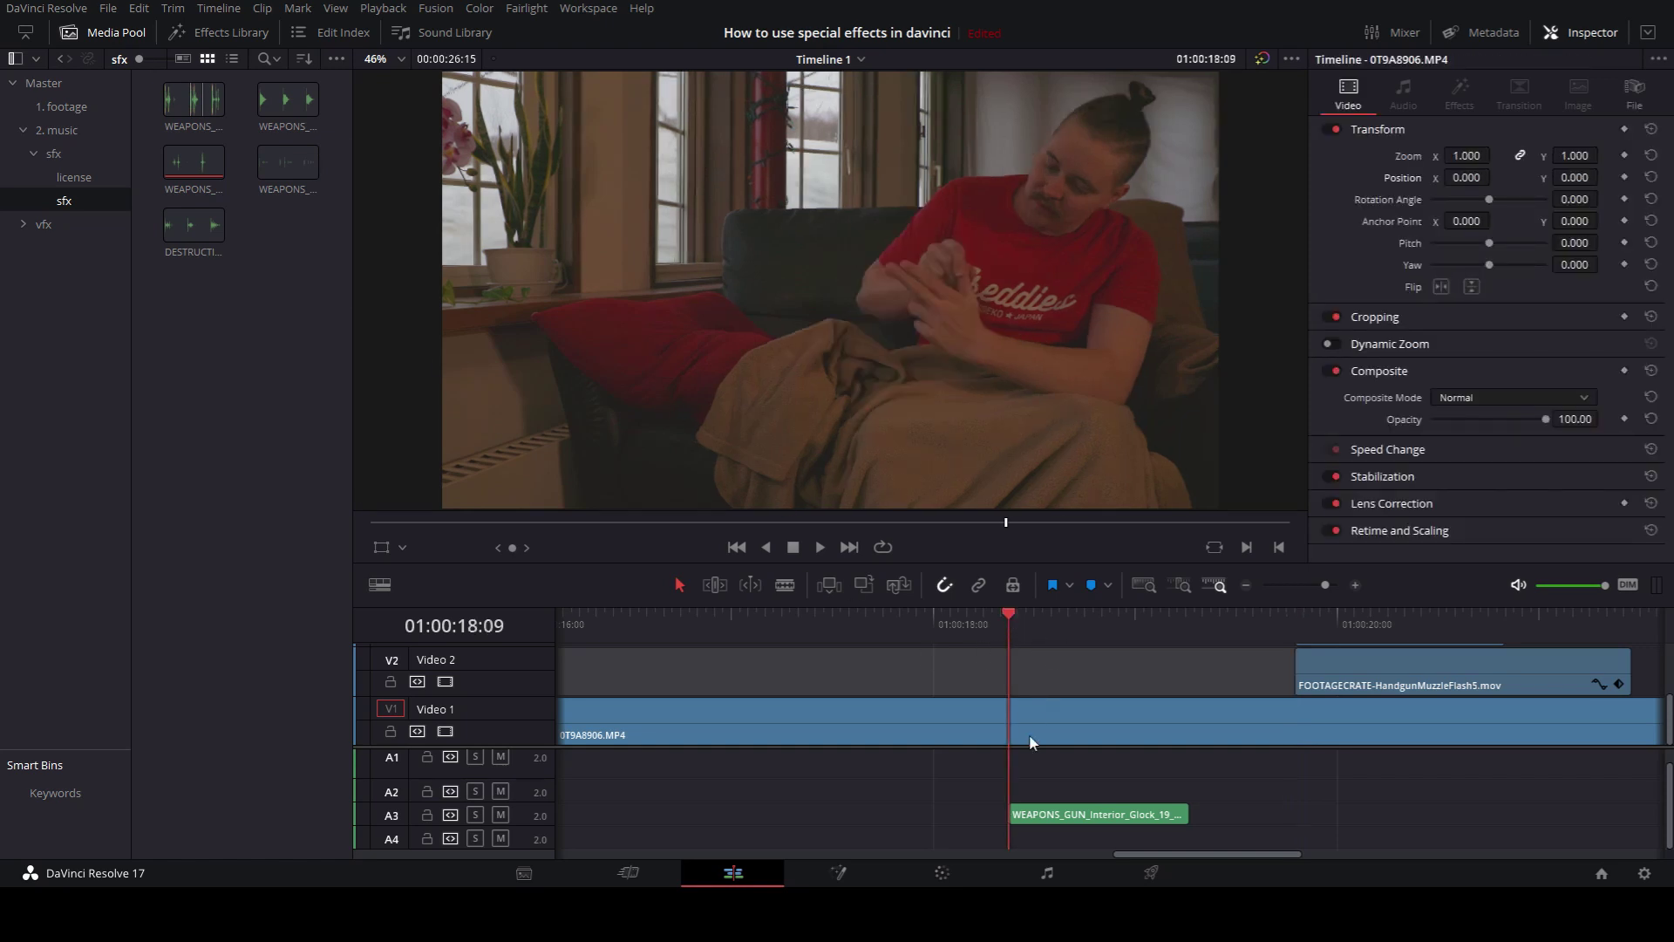
{"action": "key", "text": "space"}
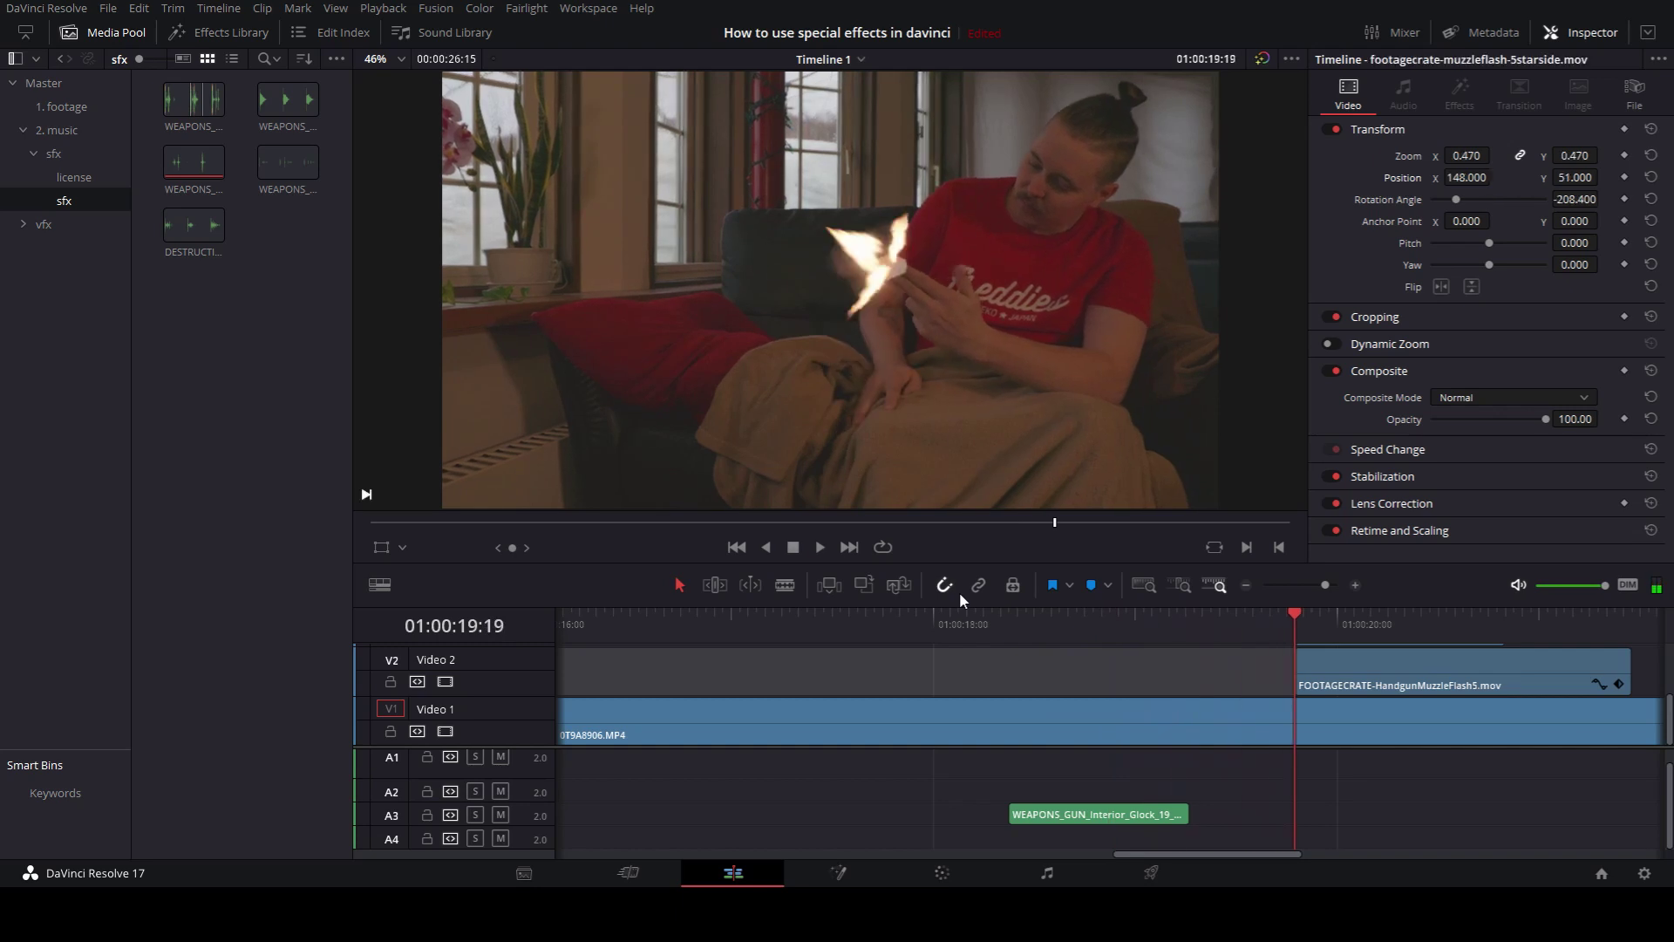
{"action": "double_click", "coordinate": [282, 102]}
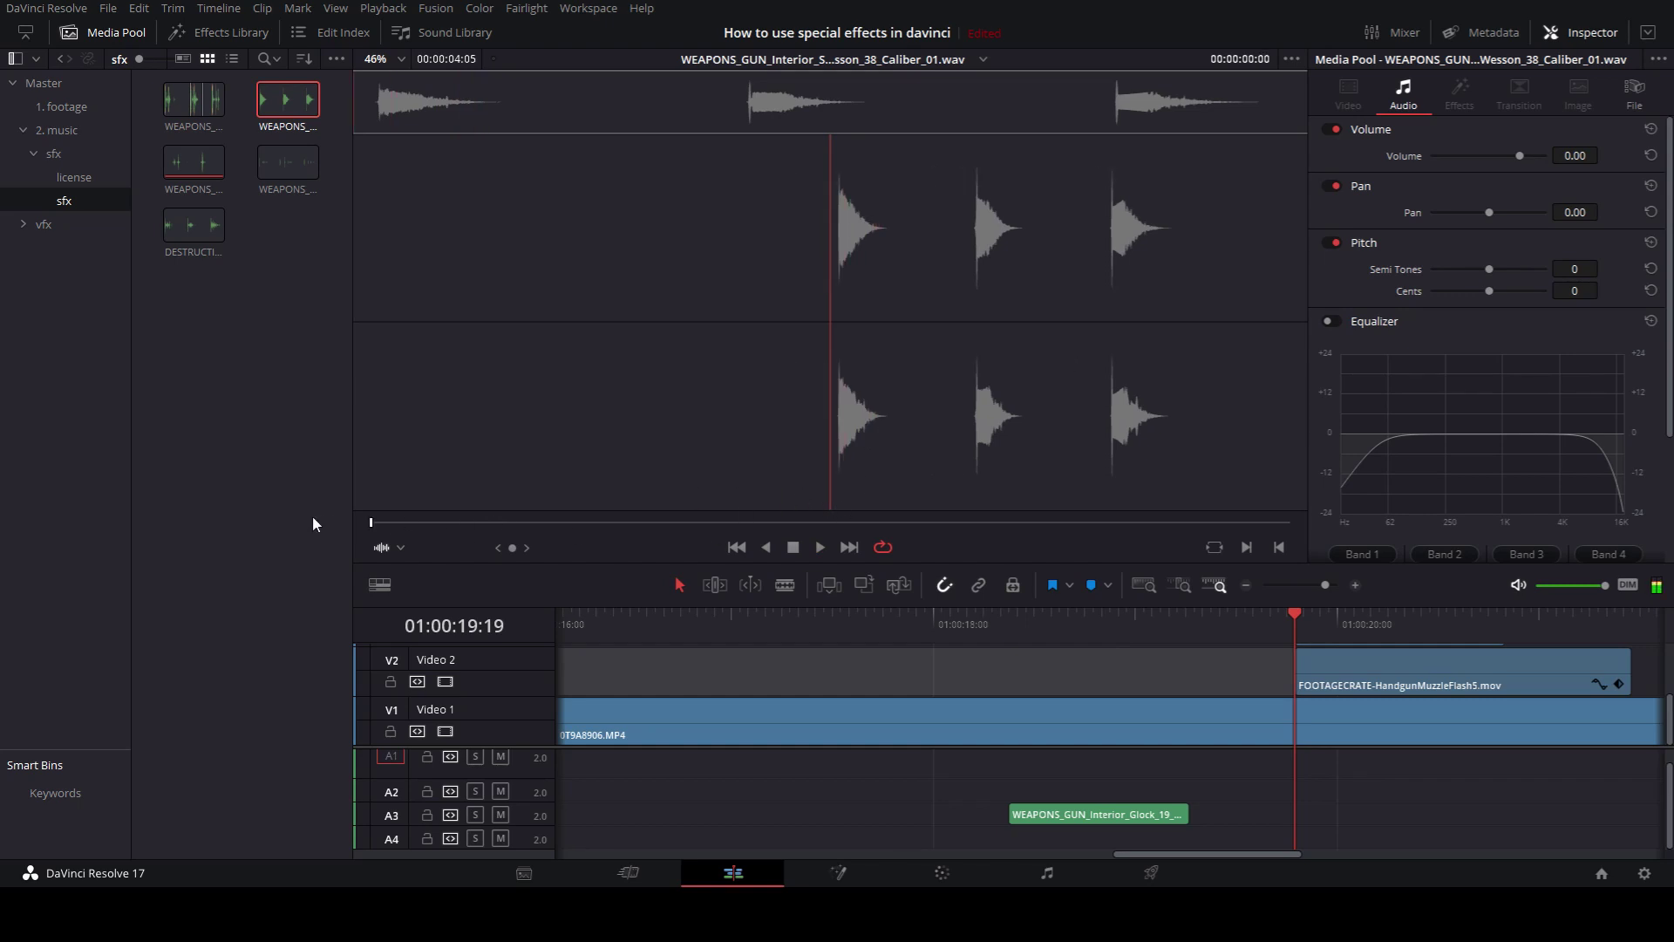
{"action": "key", "text": "space"}
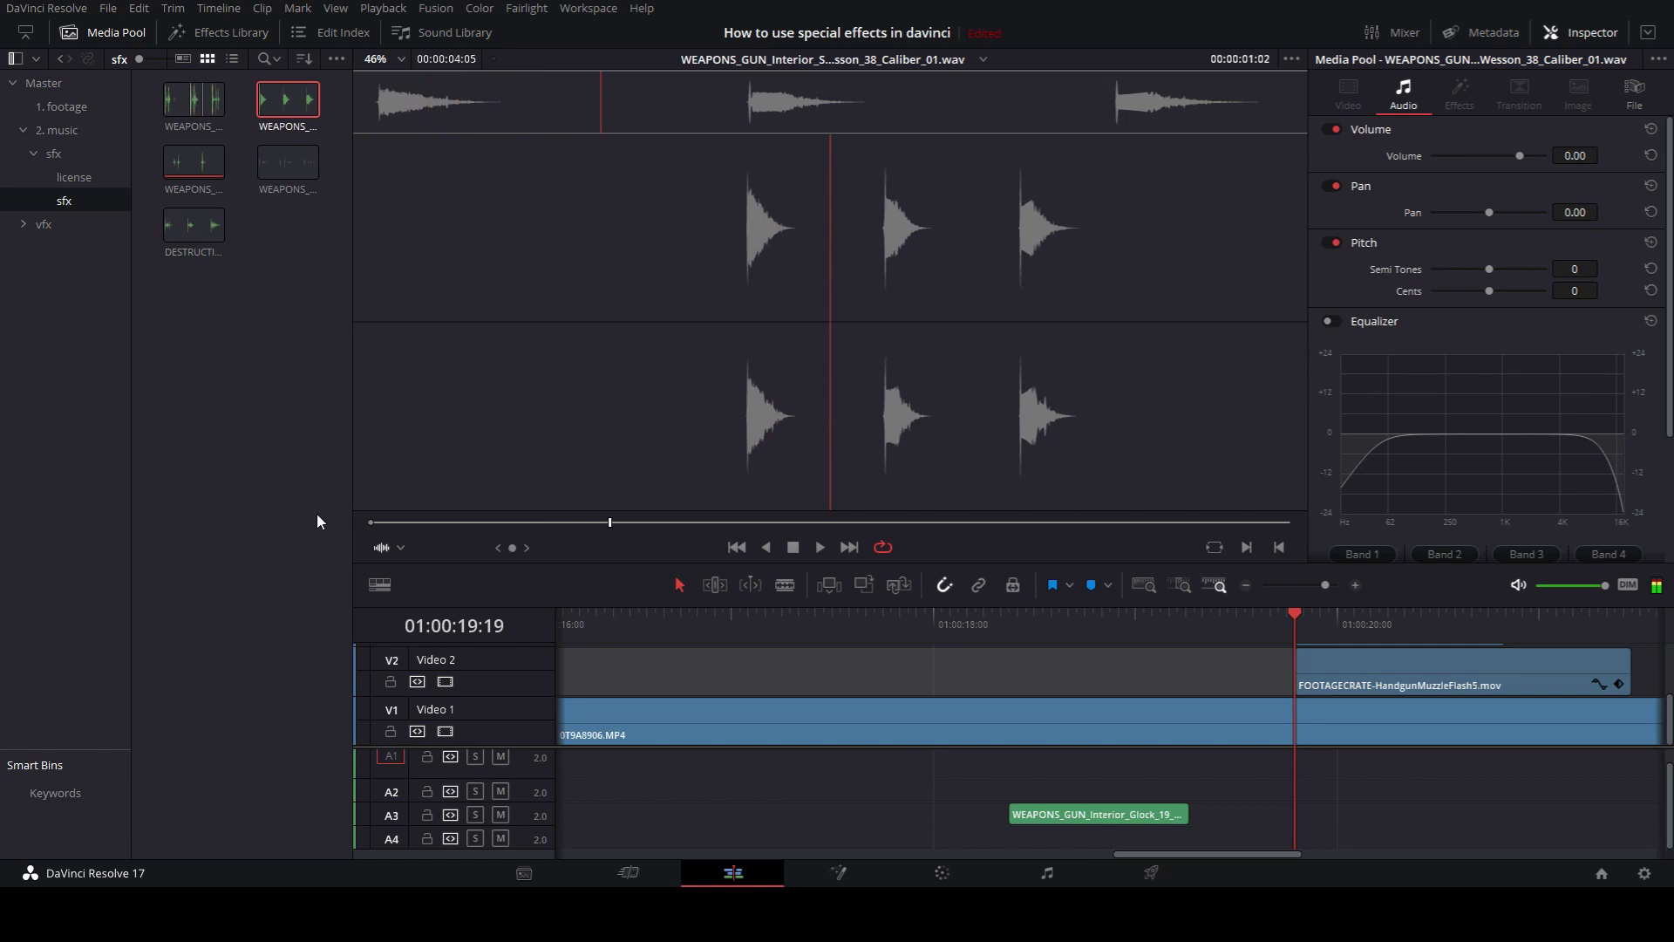
Trim the Smith_Wesson gunshot after the first shot and place it on A1 at the flash frame
{"action": "key", "text": "o"}
{"action": "left_click_drag", "start_coordinate": [1203, 457], "coordinate": [1299, 756]}
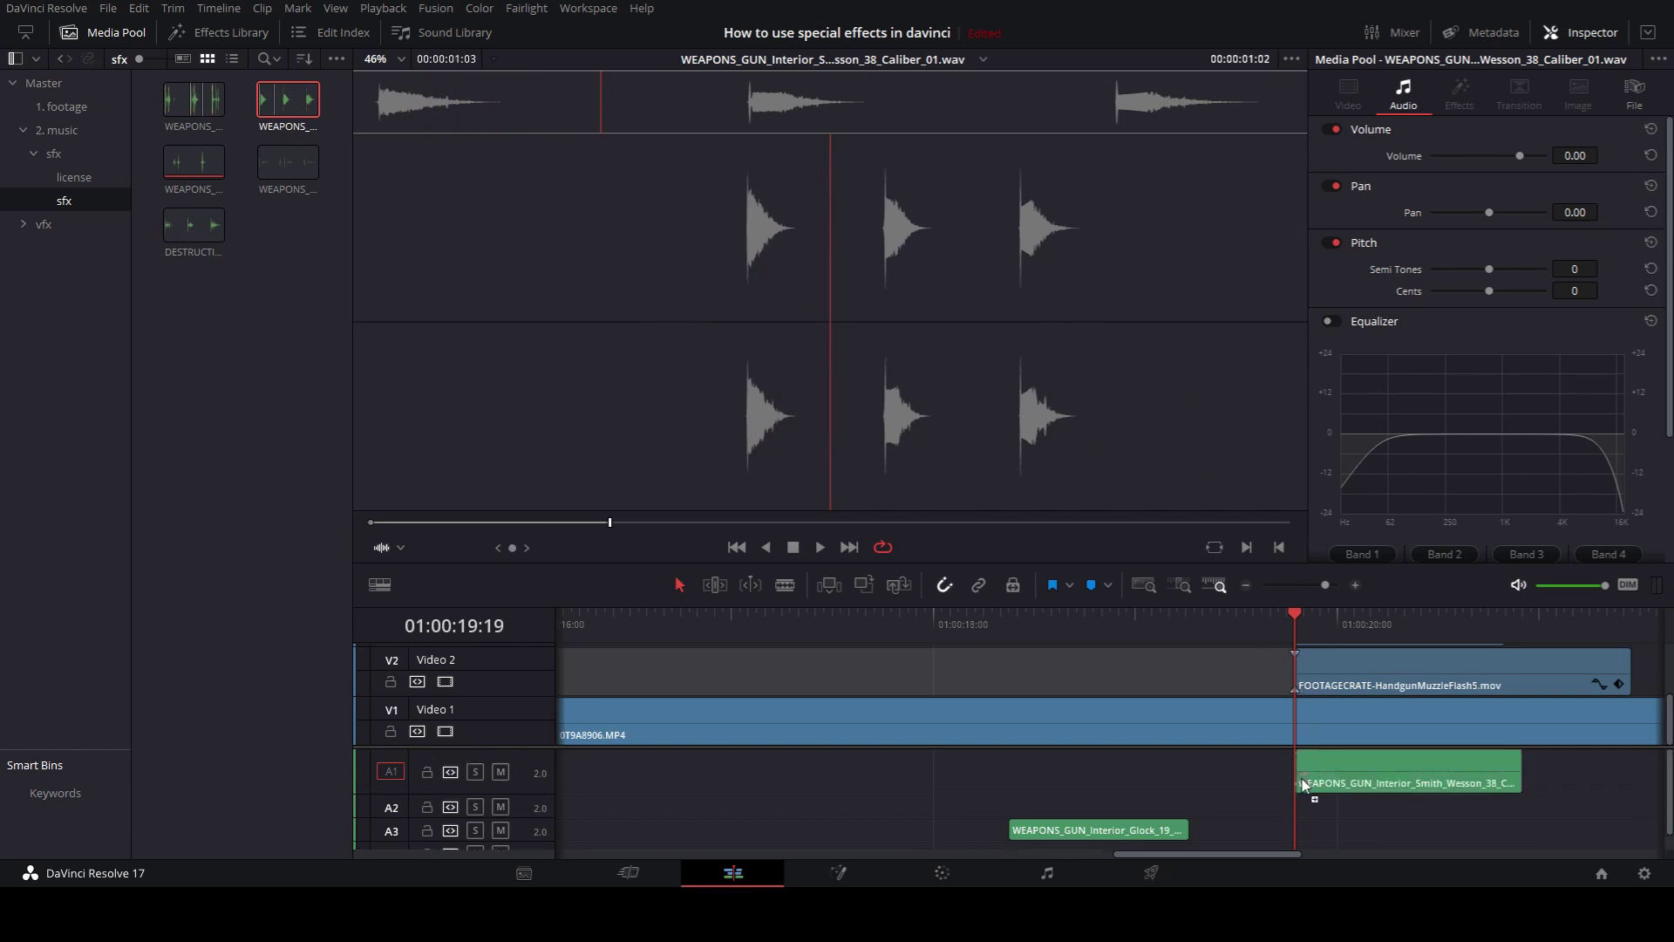
{"action": "left_click", "coordinate": [1268, 667]}
Replay from just before the muzzle flash to check the gunshot's sync, ending on the flash frame
{"action": "left_click", "coordinate": [1243, 626]}
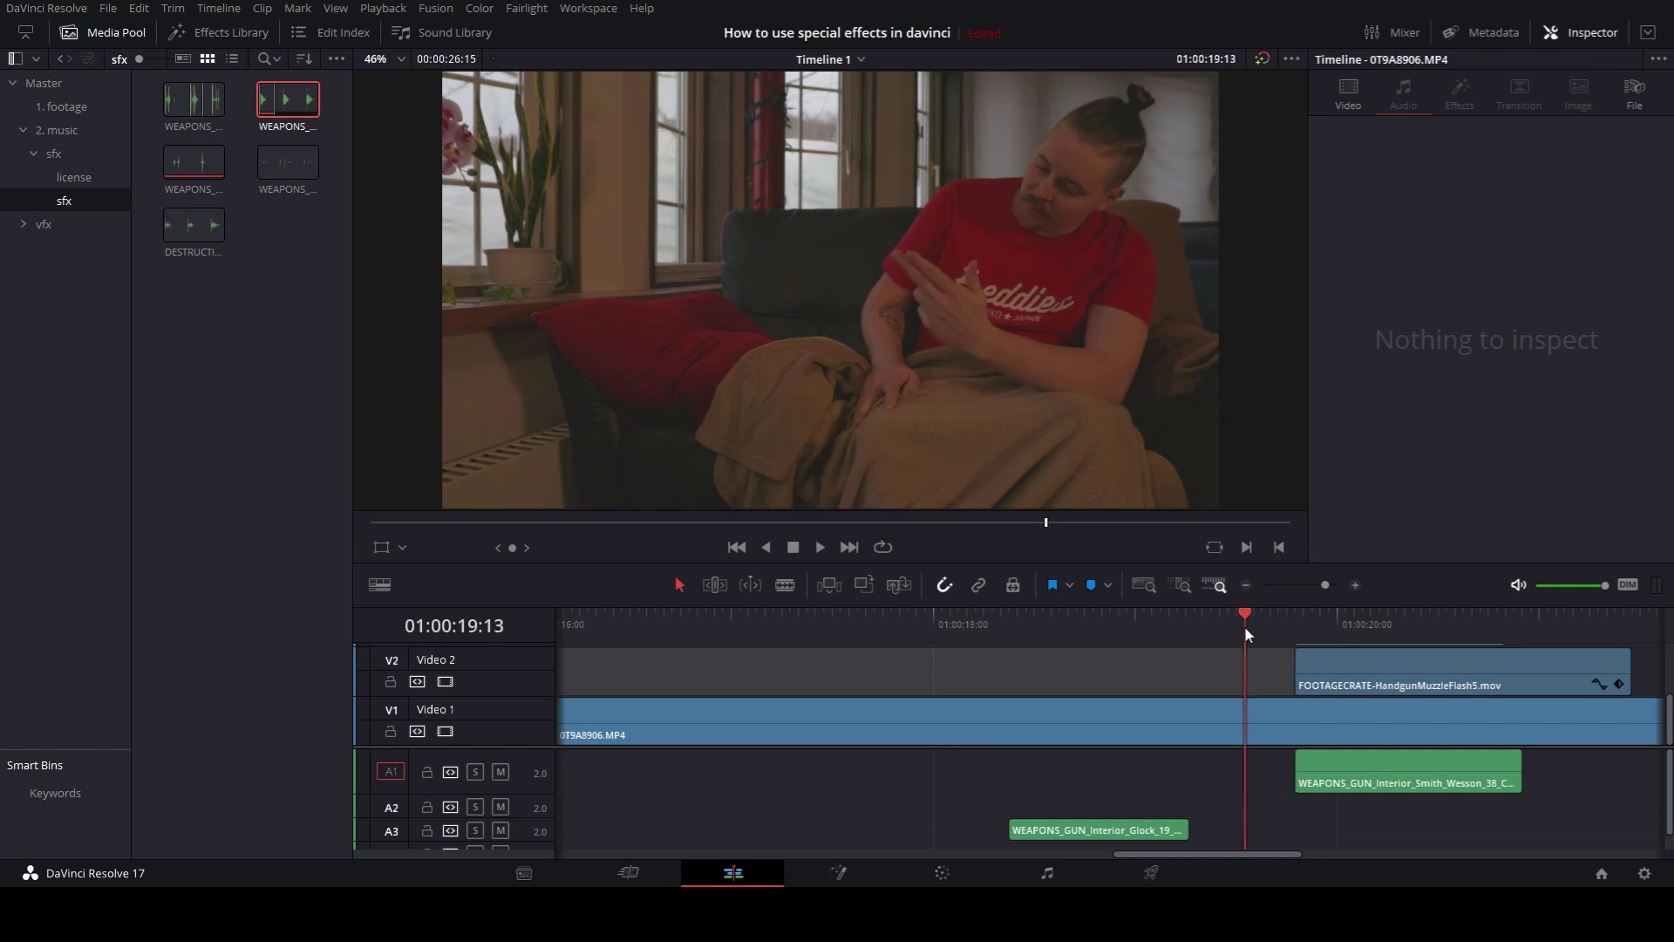
{"action": "key", "text": "space"}
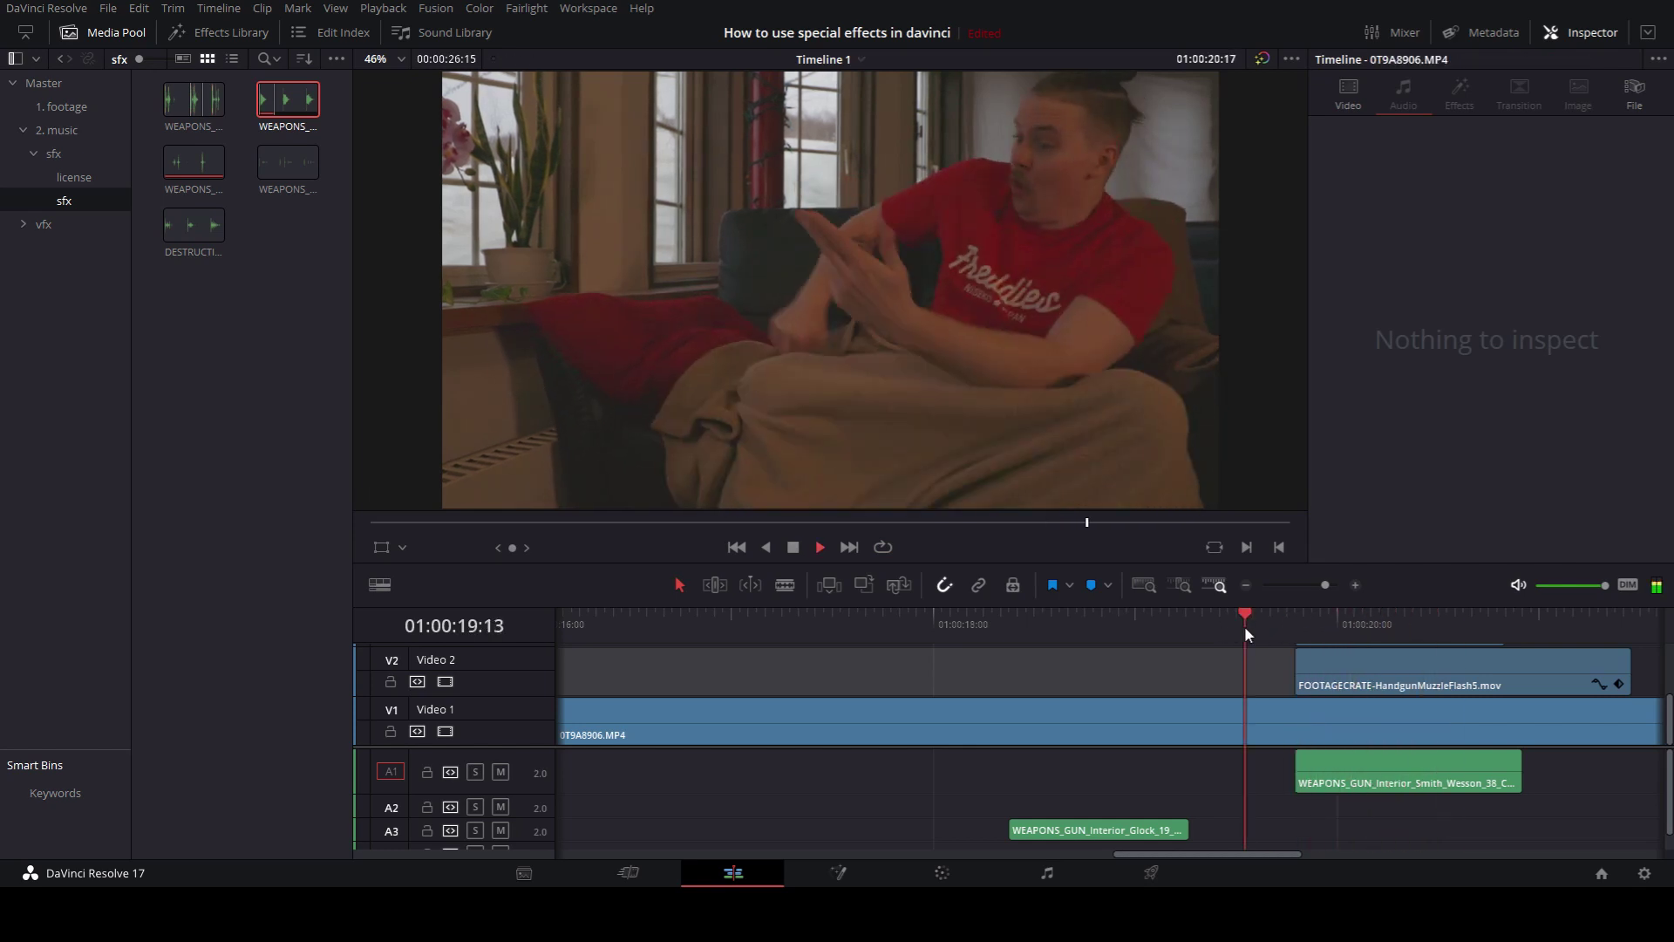
{"action": "left_click", "coordinate": [1244, 625]}
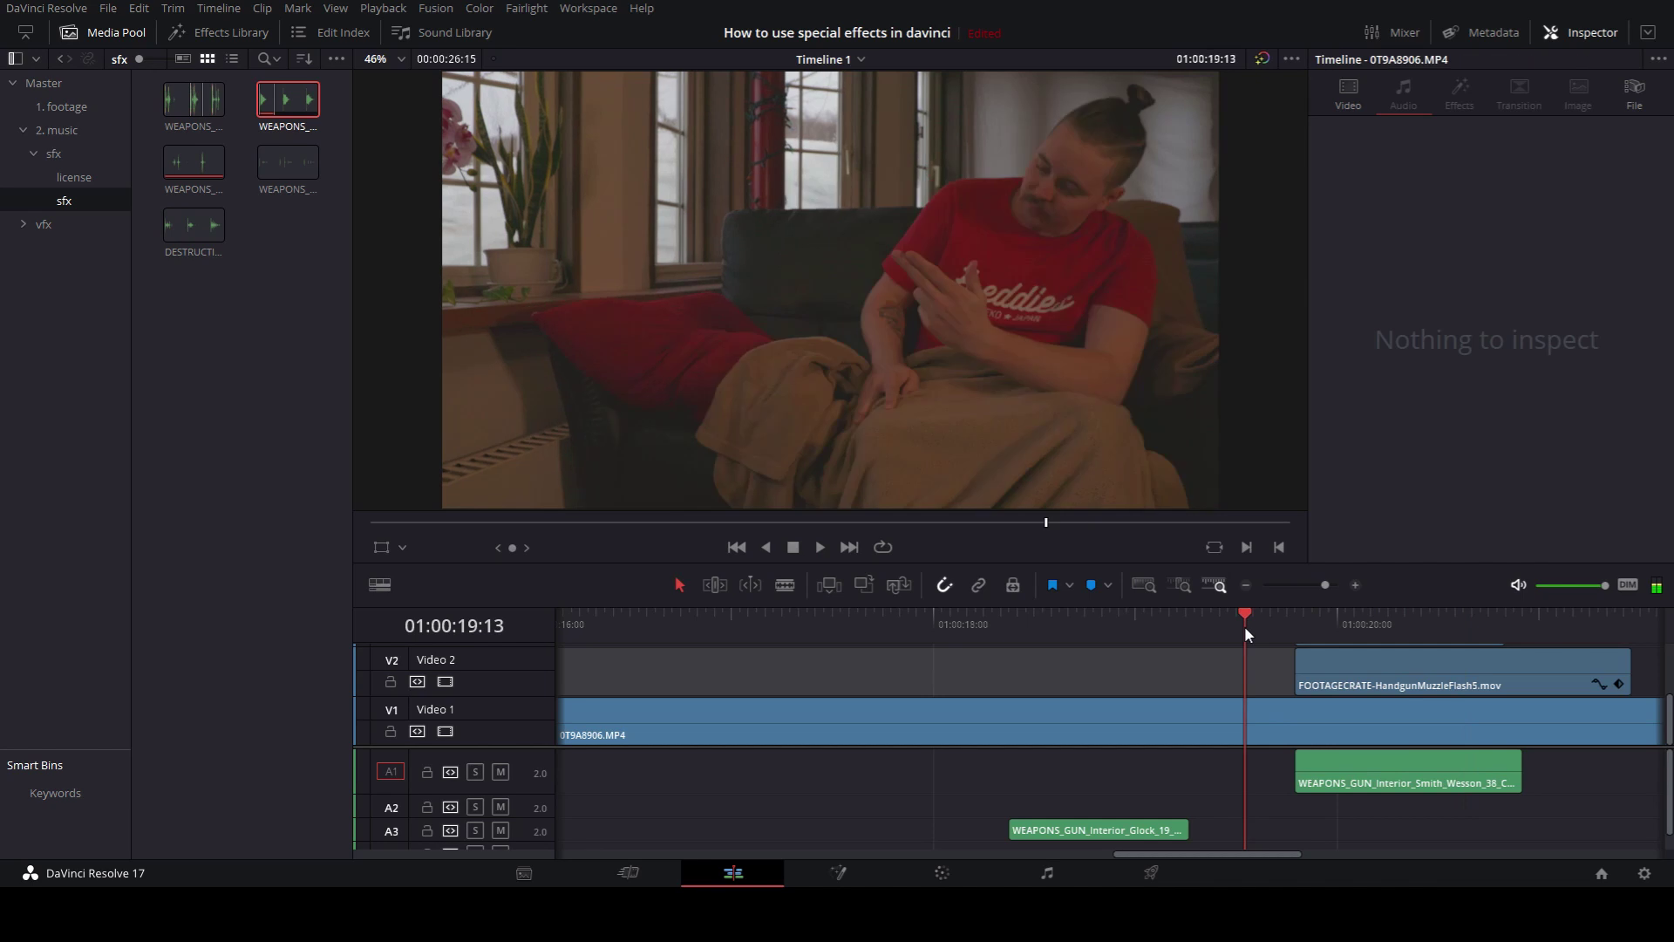
{"action": "key", "text": "space"}
{"action": "left_click_drag", "start_coordinate": [1243, 625], "coordinate": [1295, 621]}
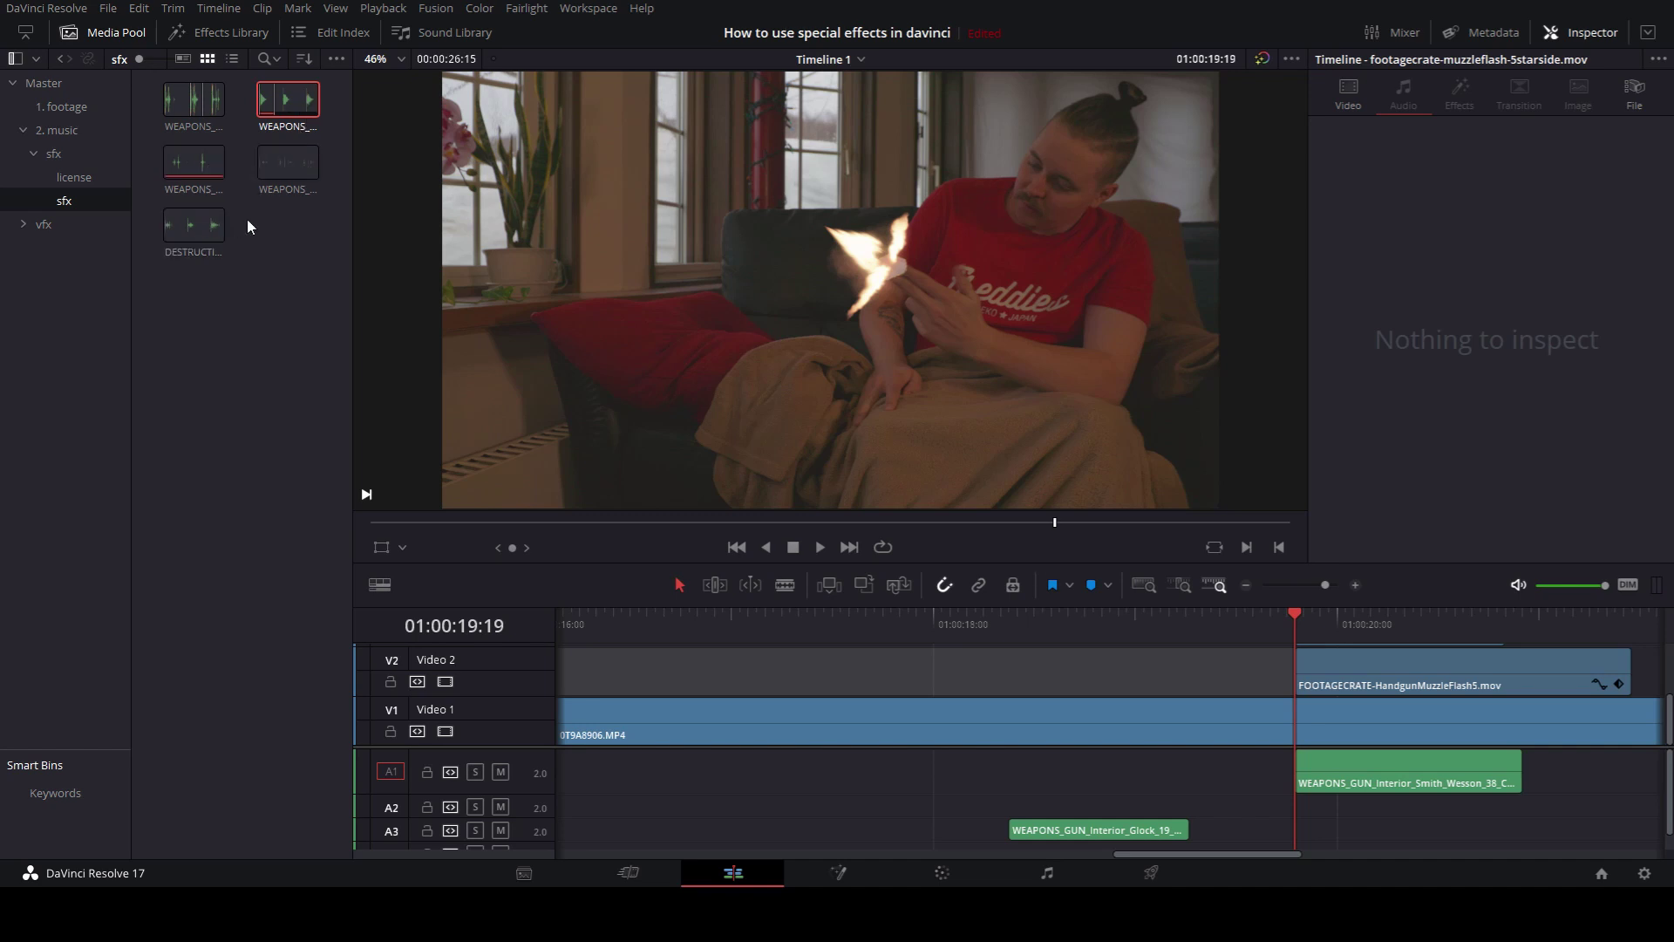
Audition DESTRUCTION_GLASS_Window_Panel_Small_01 and lay it on A2 under the gunshot at the flash frame
{"action": "left_click", "coordinate": [181, 94]}
{"action": "double_click", "coordinate": [191, 229]}
{"action": "key", "text": "space"}
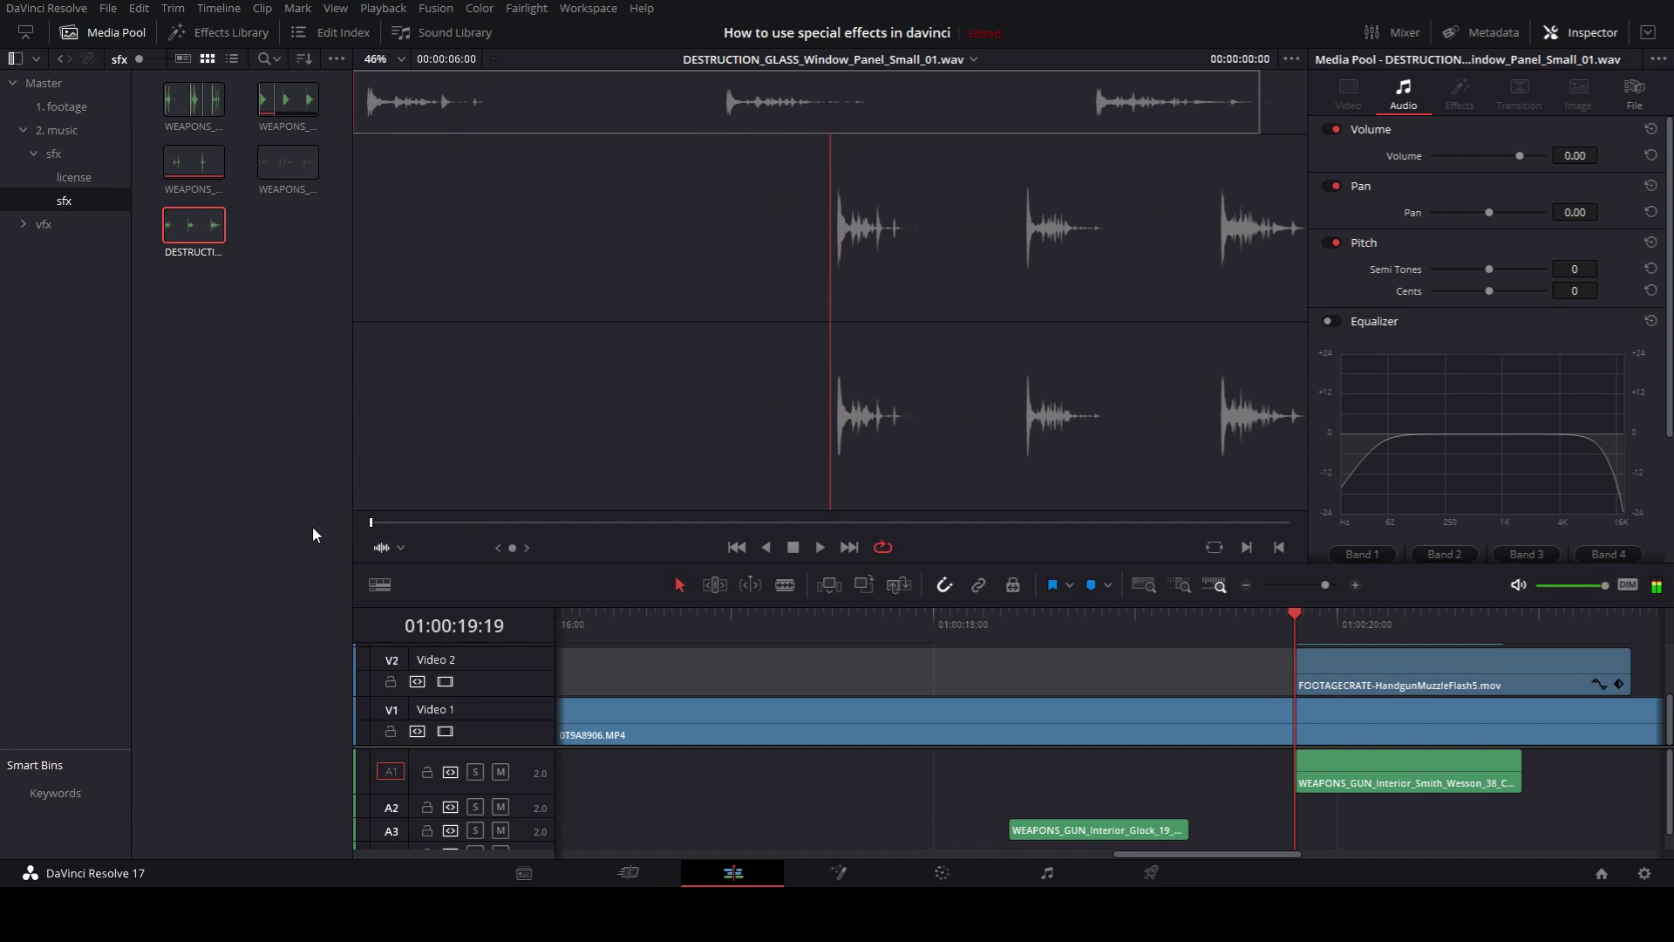
{"action": "left_click", "coordinate": [369, 523]}
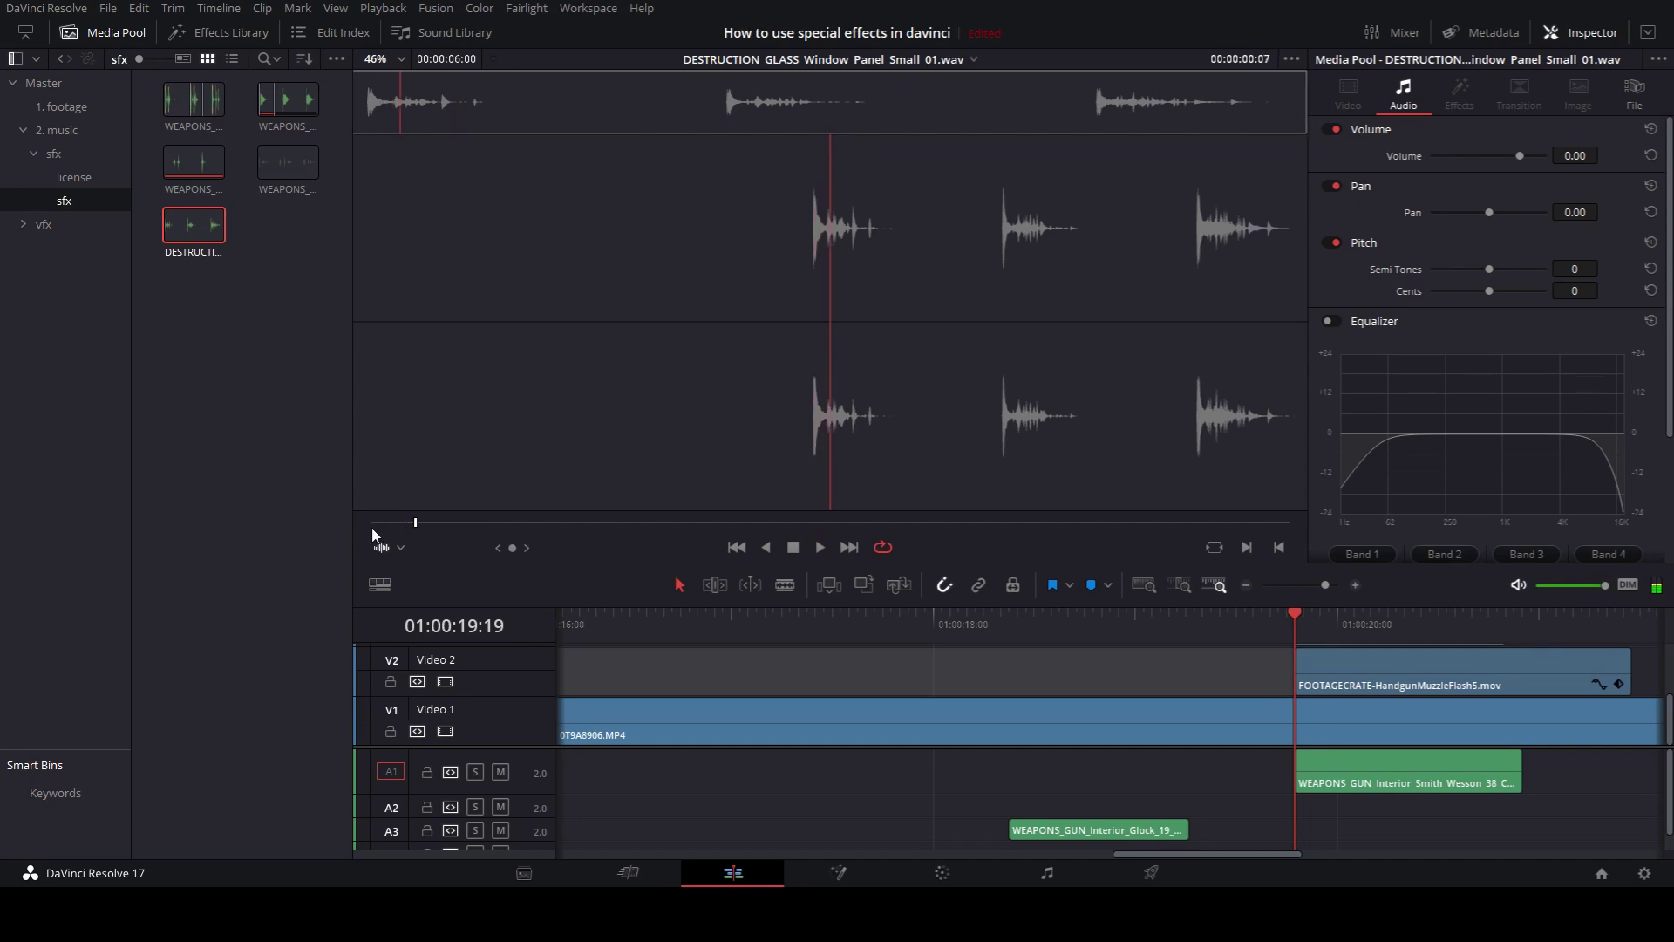
{"action": "key", "text": "space"}
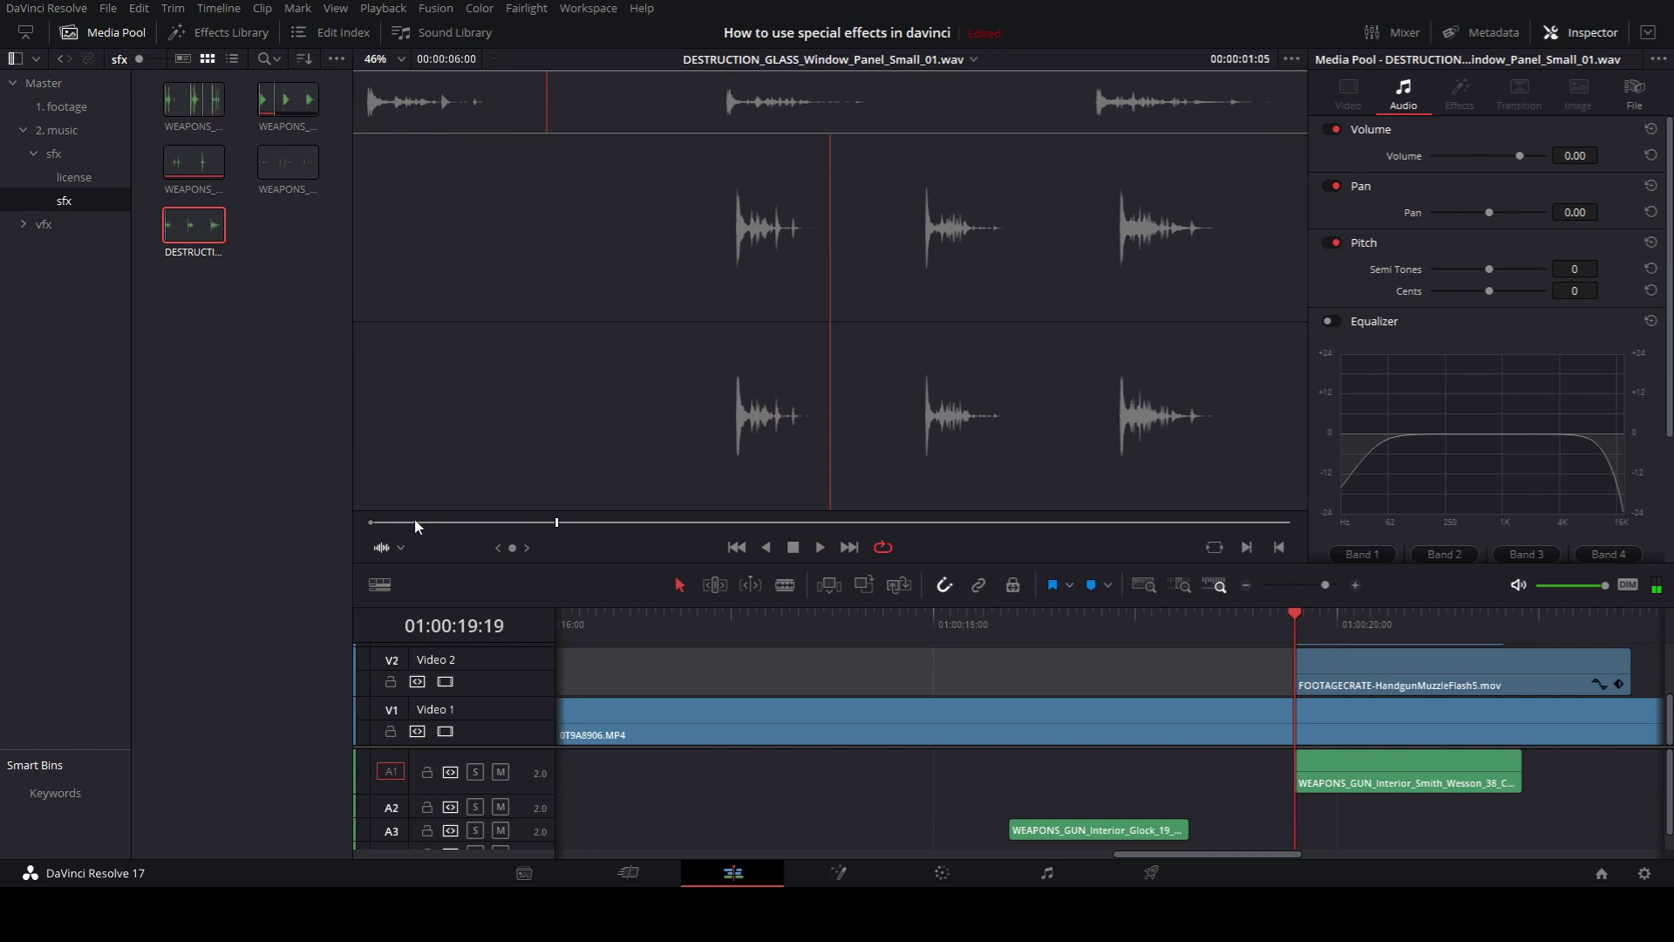
{"action": "key", "text": "space"}
{"action": "left_click_drag", "start_coordinate": [1232, 558], "coordinate": [1306, 814]}
{"action": "left_click", "coordinate": [1269, 625]}
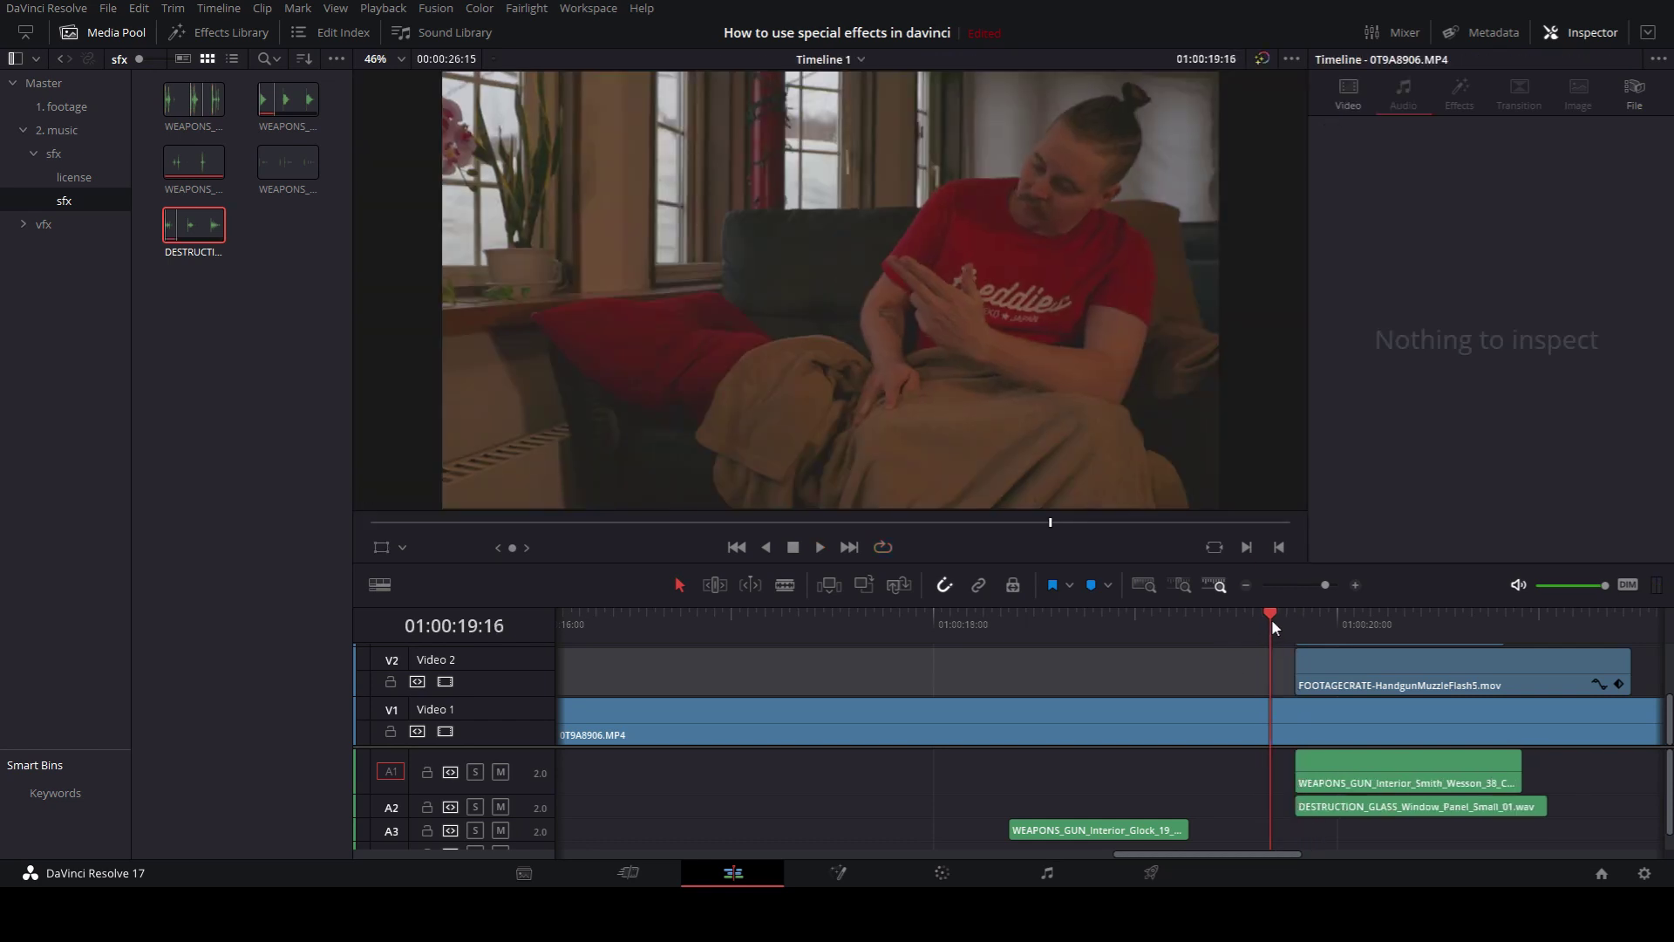
Nudge the glass-break sound on A2 slightly later, just past the flash frame
{"action": "key", "text": "space"}
{"action": "key", "text": "space"}
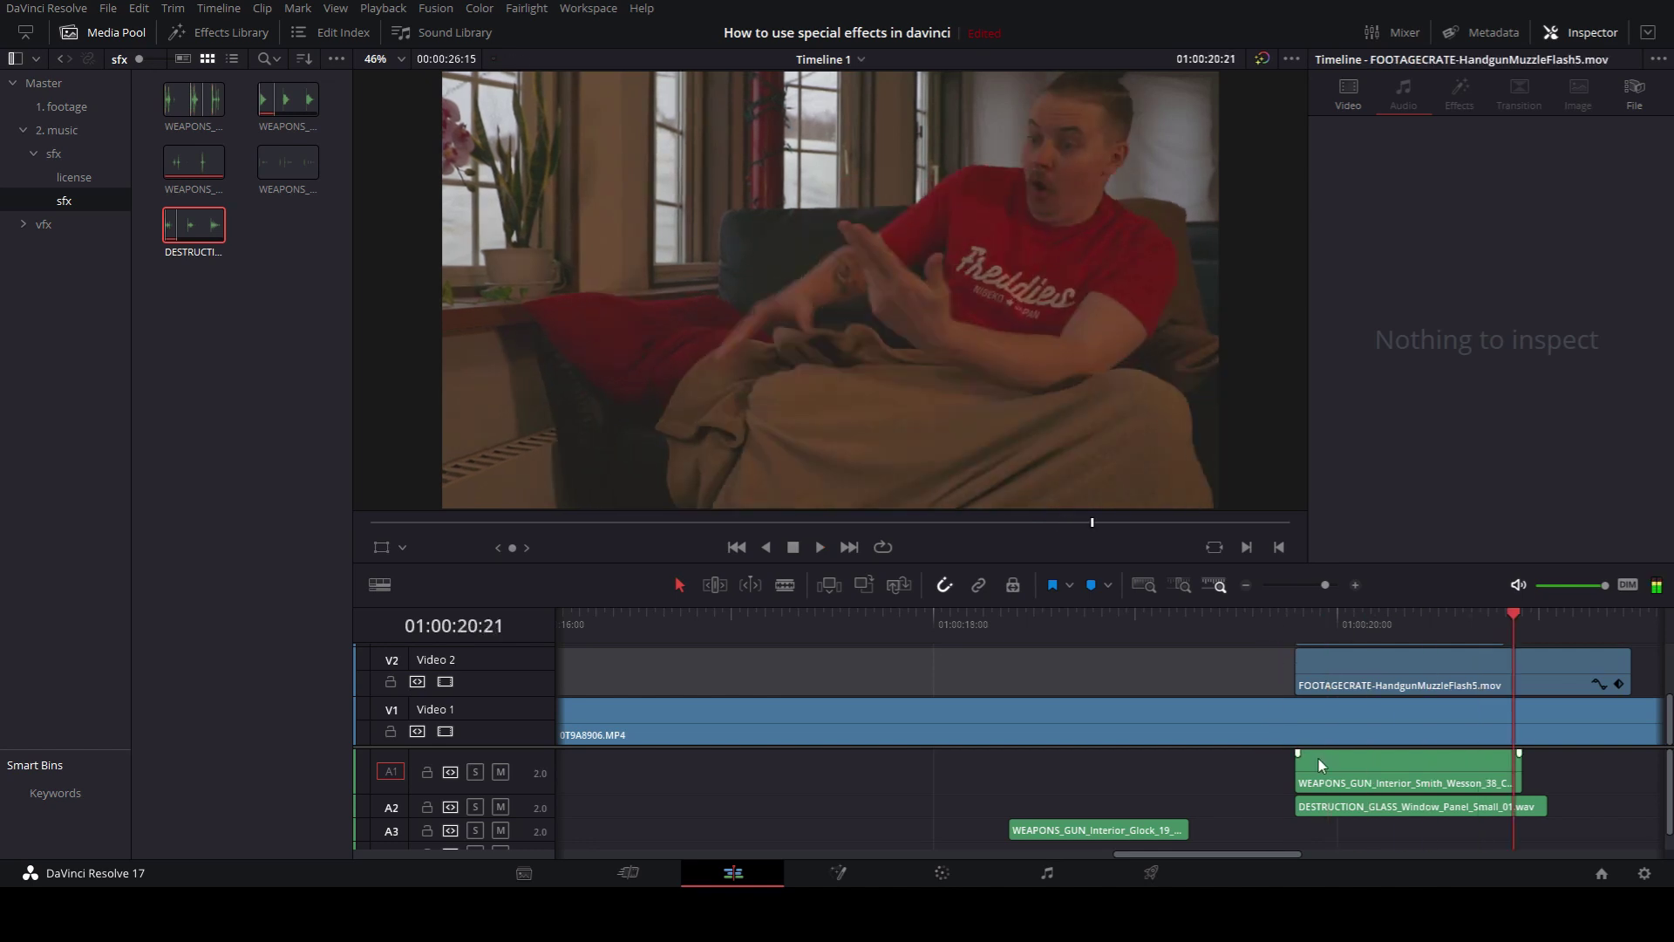
{"action": "left_click", "coordinate": [1299, 624]}
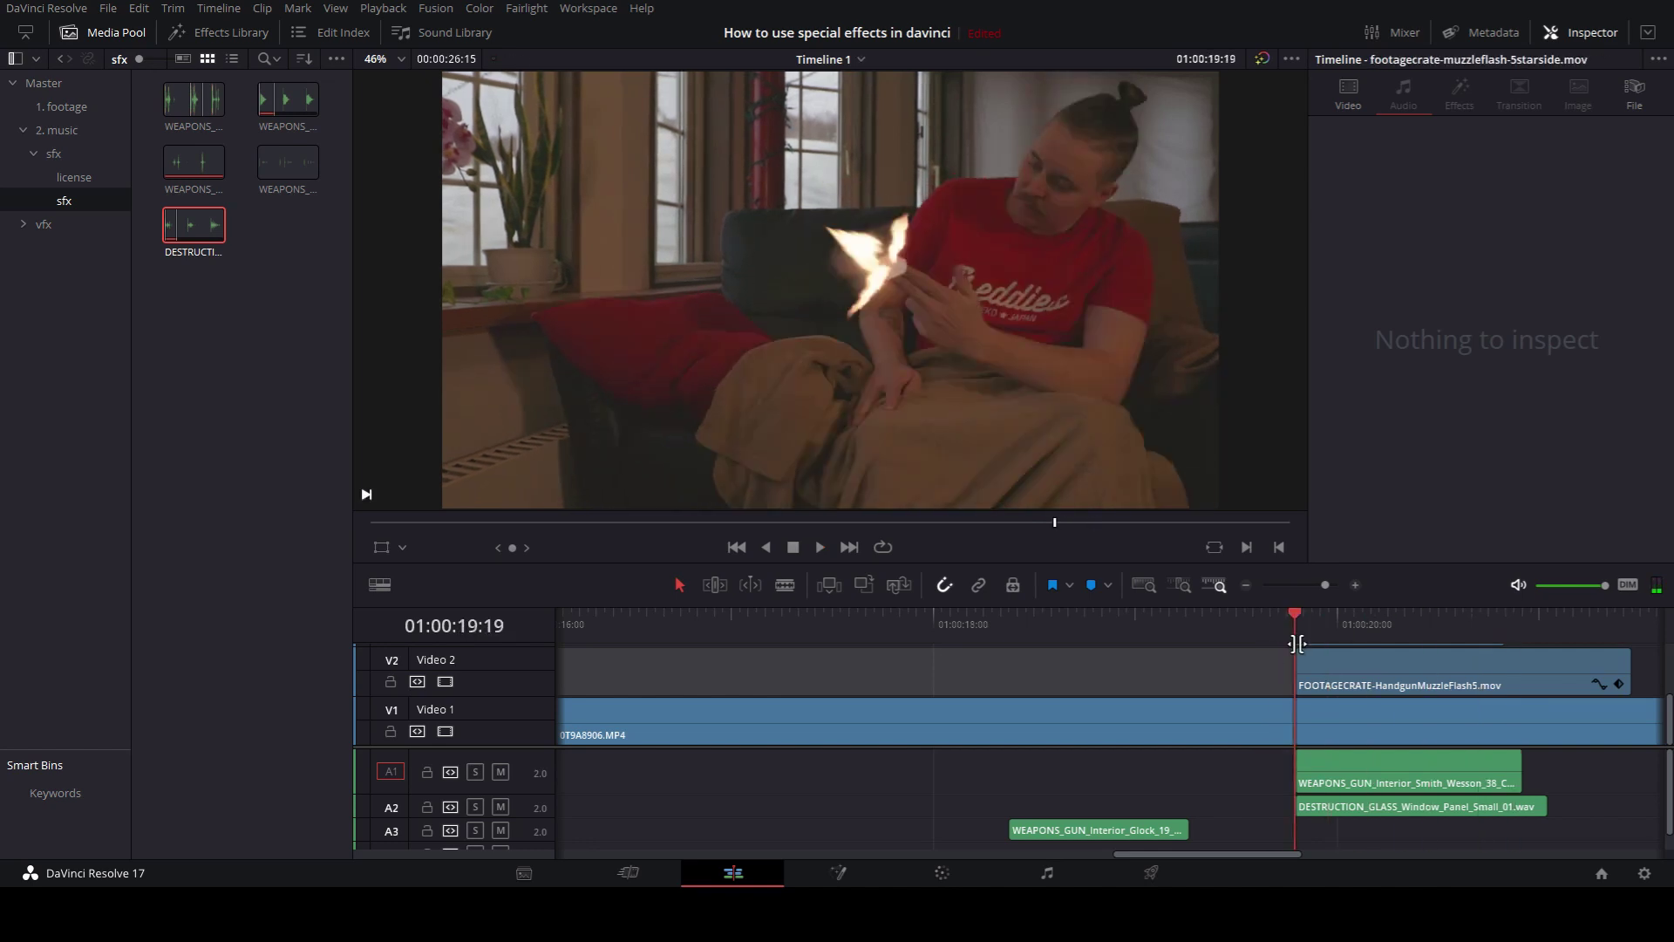
{"action": "key", "text": "Right"}
{"action": "left_click_drag", "start_coordinate": [1321, 815], "coordinate": [1328, 814]}
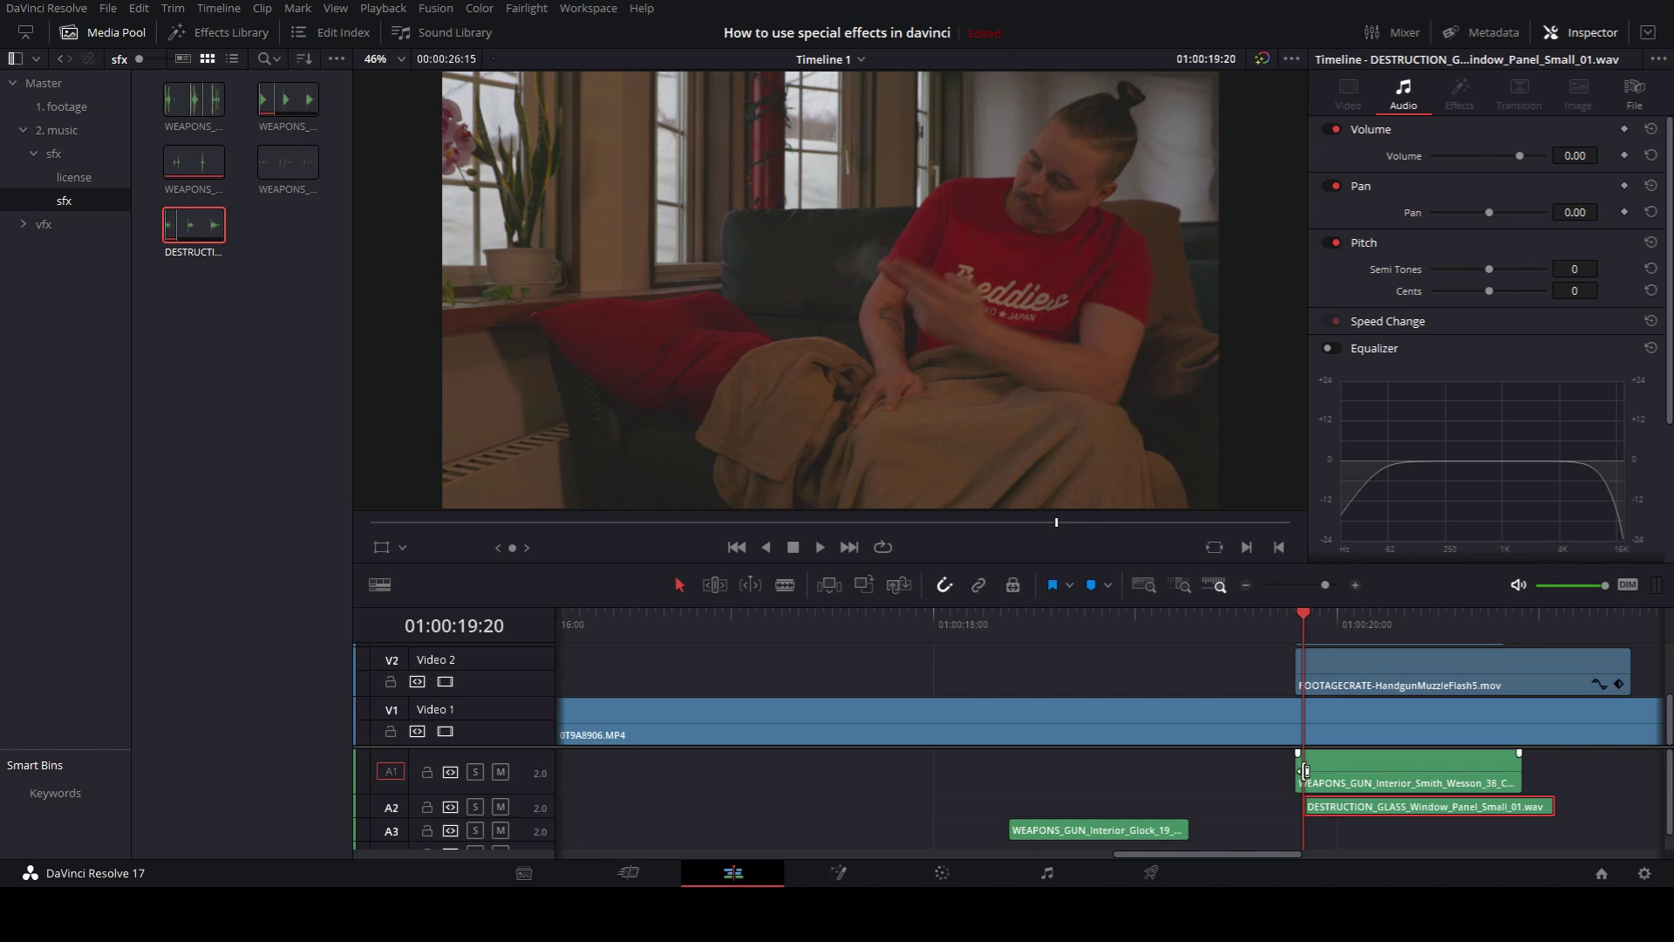
Replay the gunshot moment repeatedly from just before the flash to judge the sound timing
{"action": "left_click", "coordinate": [1242, 610]}
{"action": "key", "text": "space"}
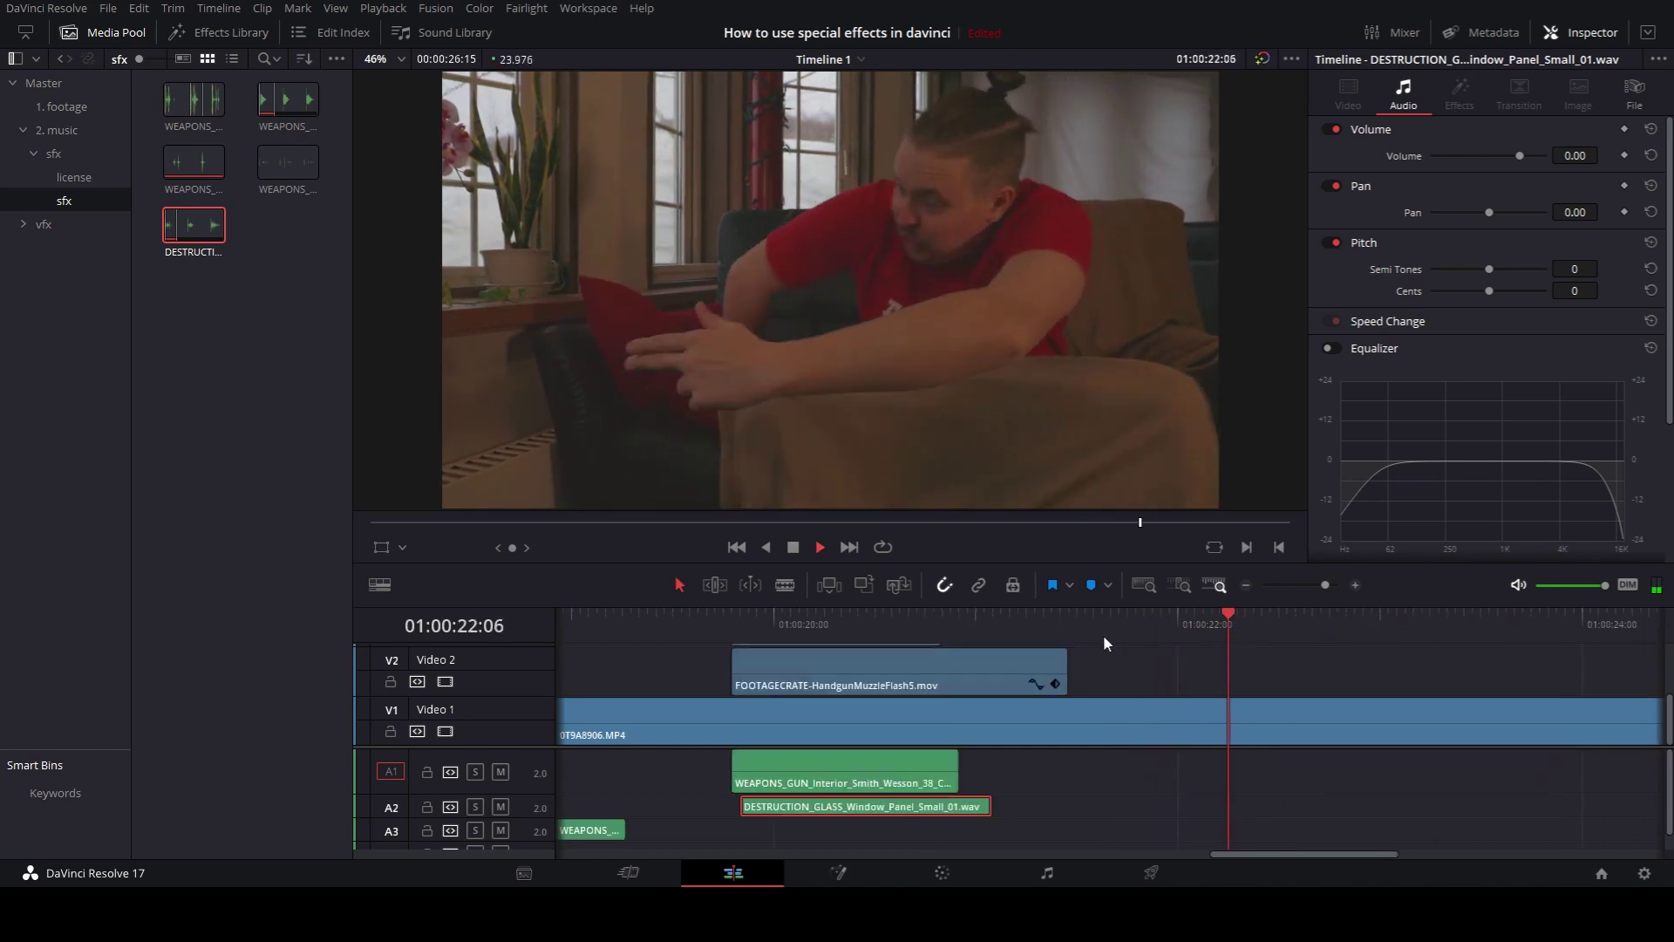
{"action": "key", "text": "space"}
{"action": "left_click", "coordinate": [729, 619]}
{"action": "key", "text": "space"}
{"action": "key", "text": "space"}
{"action": "left_click", "coordinate": [708, 619]}
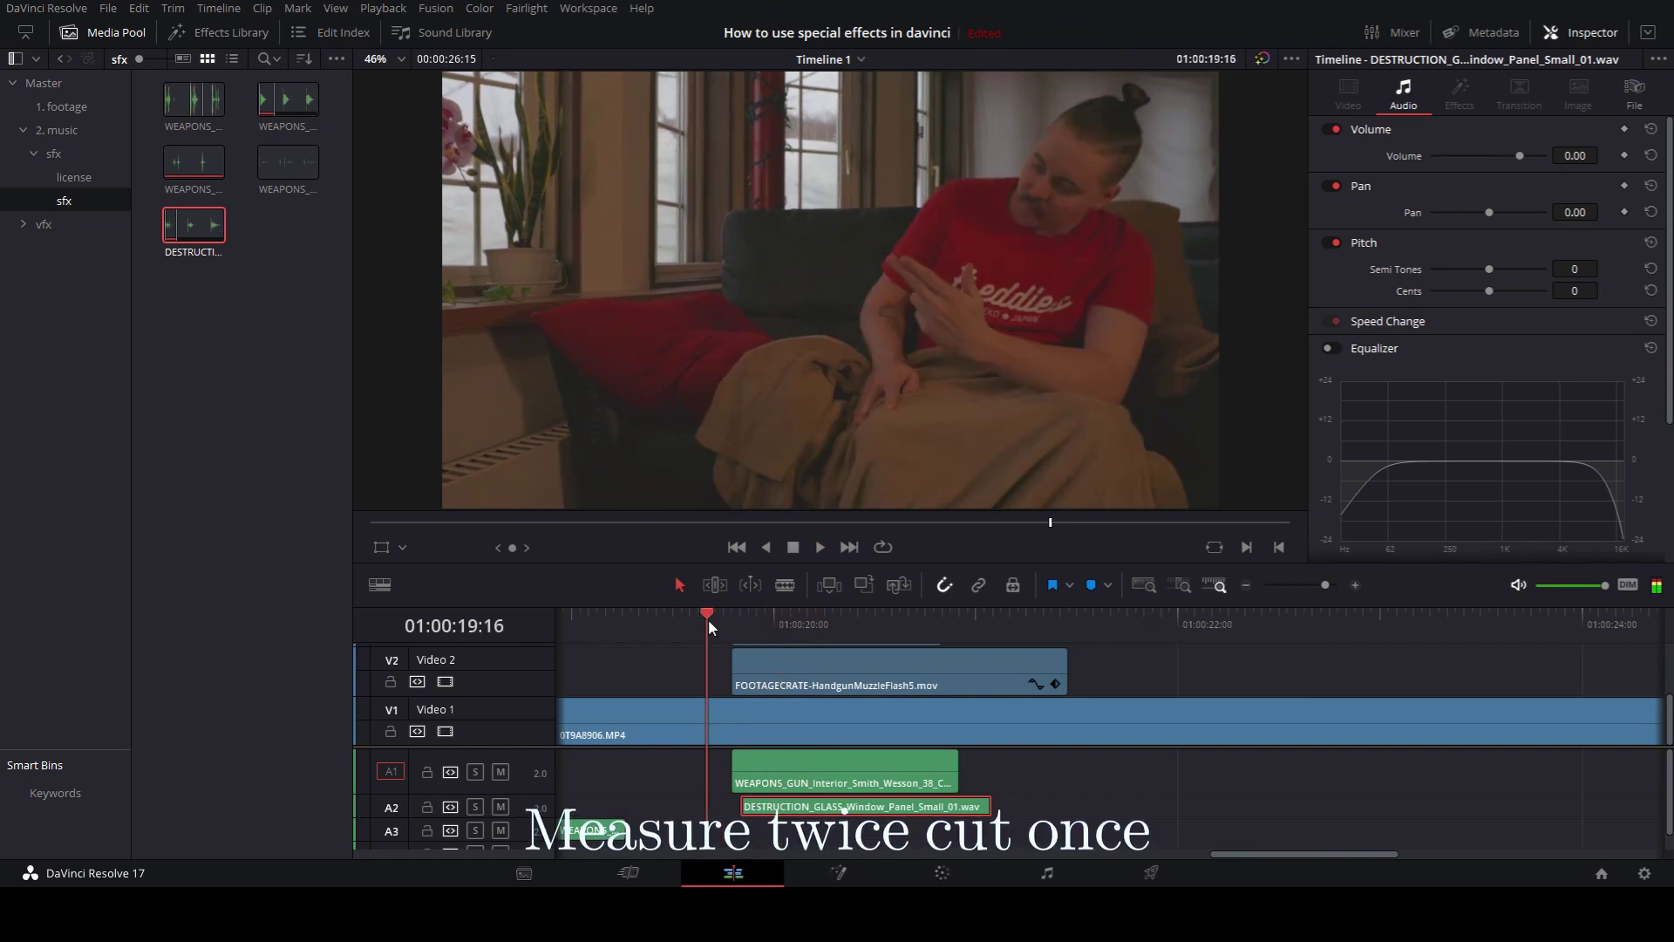
{"action": "key", "text": "space"}
{"action": "left_click", "coordinate": [709, 621]}
{"action": "key", "text": "space"}
{"action": "left_click", "coordinate": [708, 621]}
{"action": "key", "text": "space"}
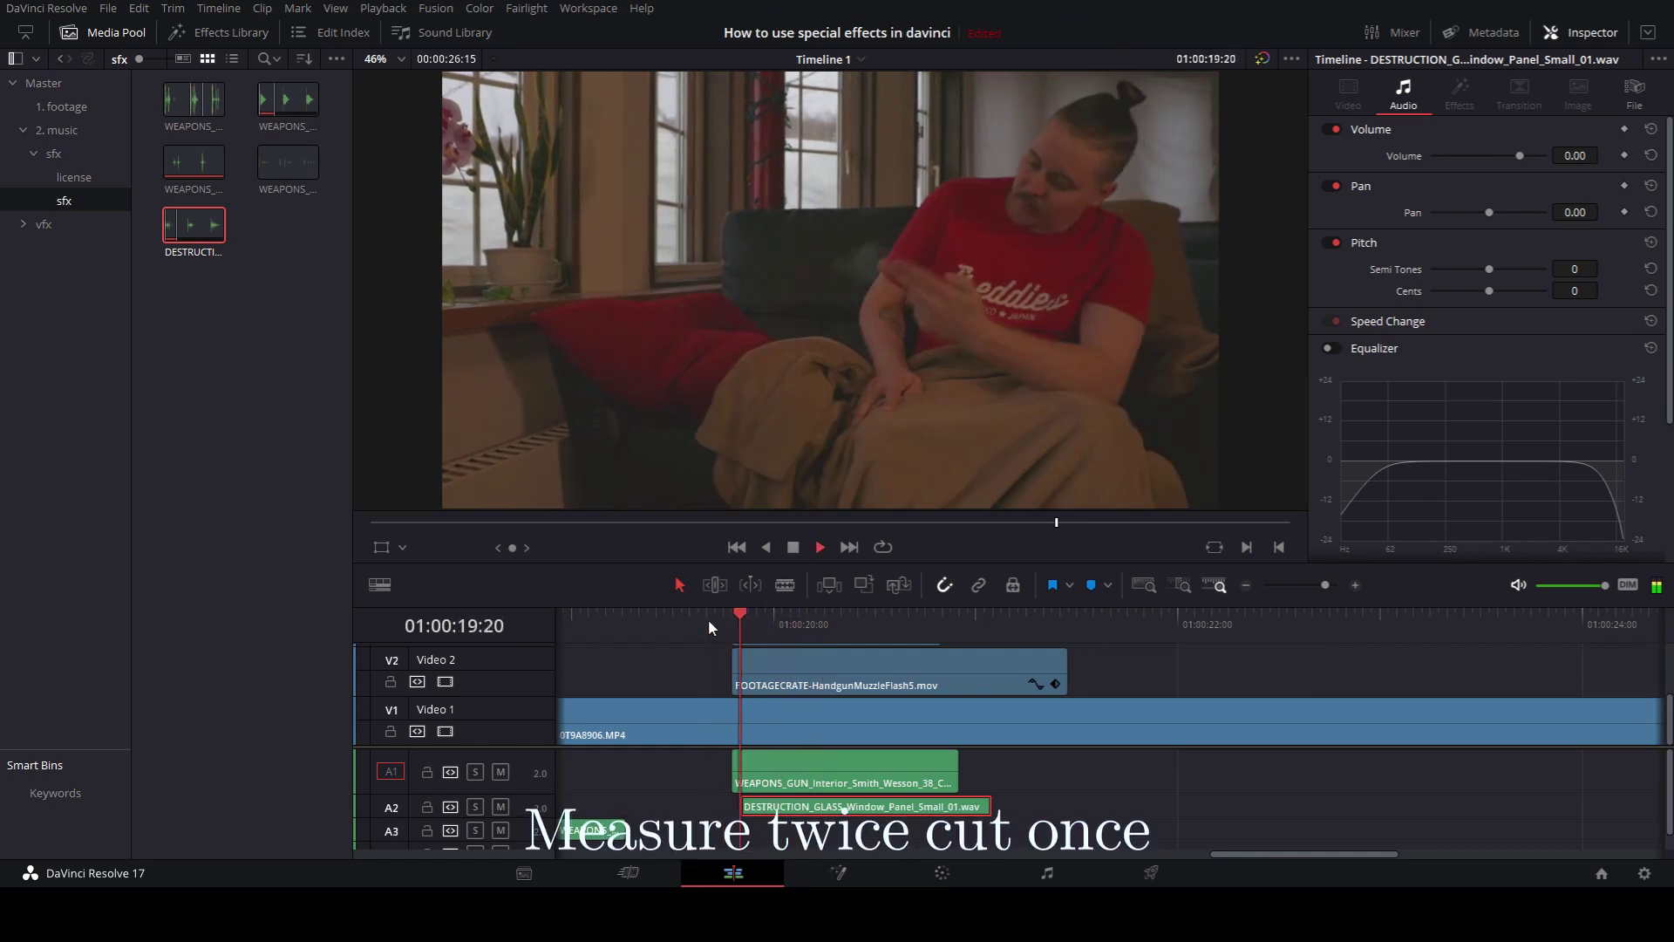
{"action": "left_click", "coordinate": [709, 620]}
{"action": "key", "text": "space"}
{"action": "left_click", "coordinate": [708, 619]}
{"action": "key", "text": "space"}
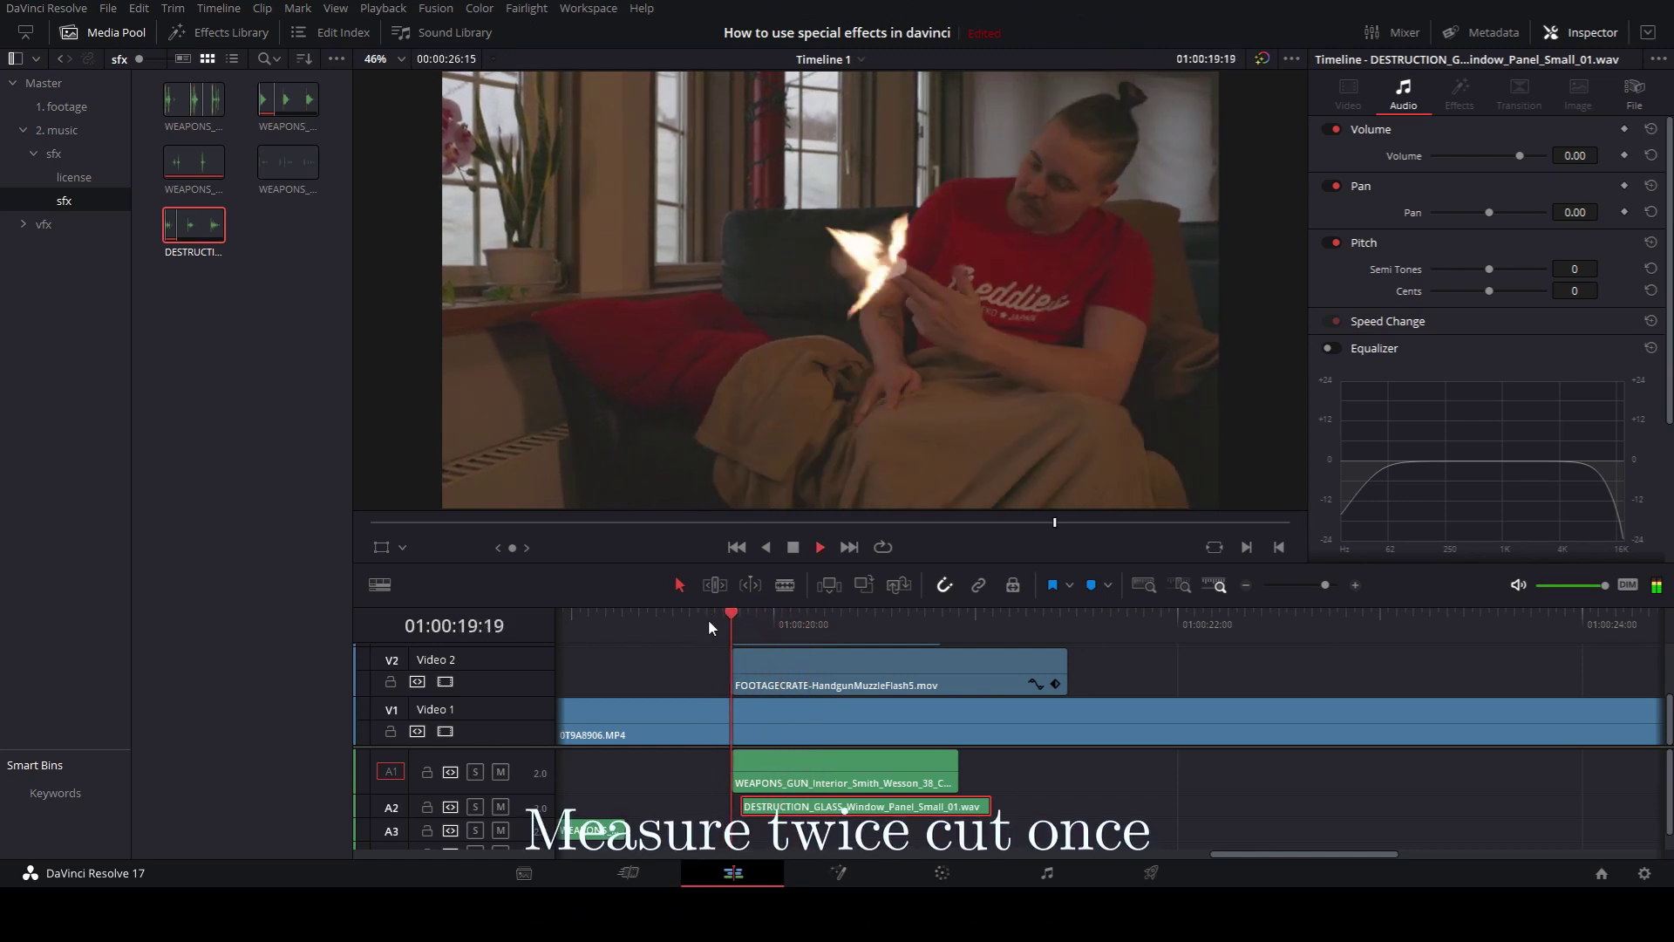
{"action": "left_click", "coordinate": [708, 619]}
{"action": "key", "text": "space"}
{"action": "left_click", "coordinate": [708, 619]}
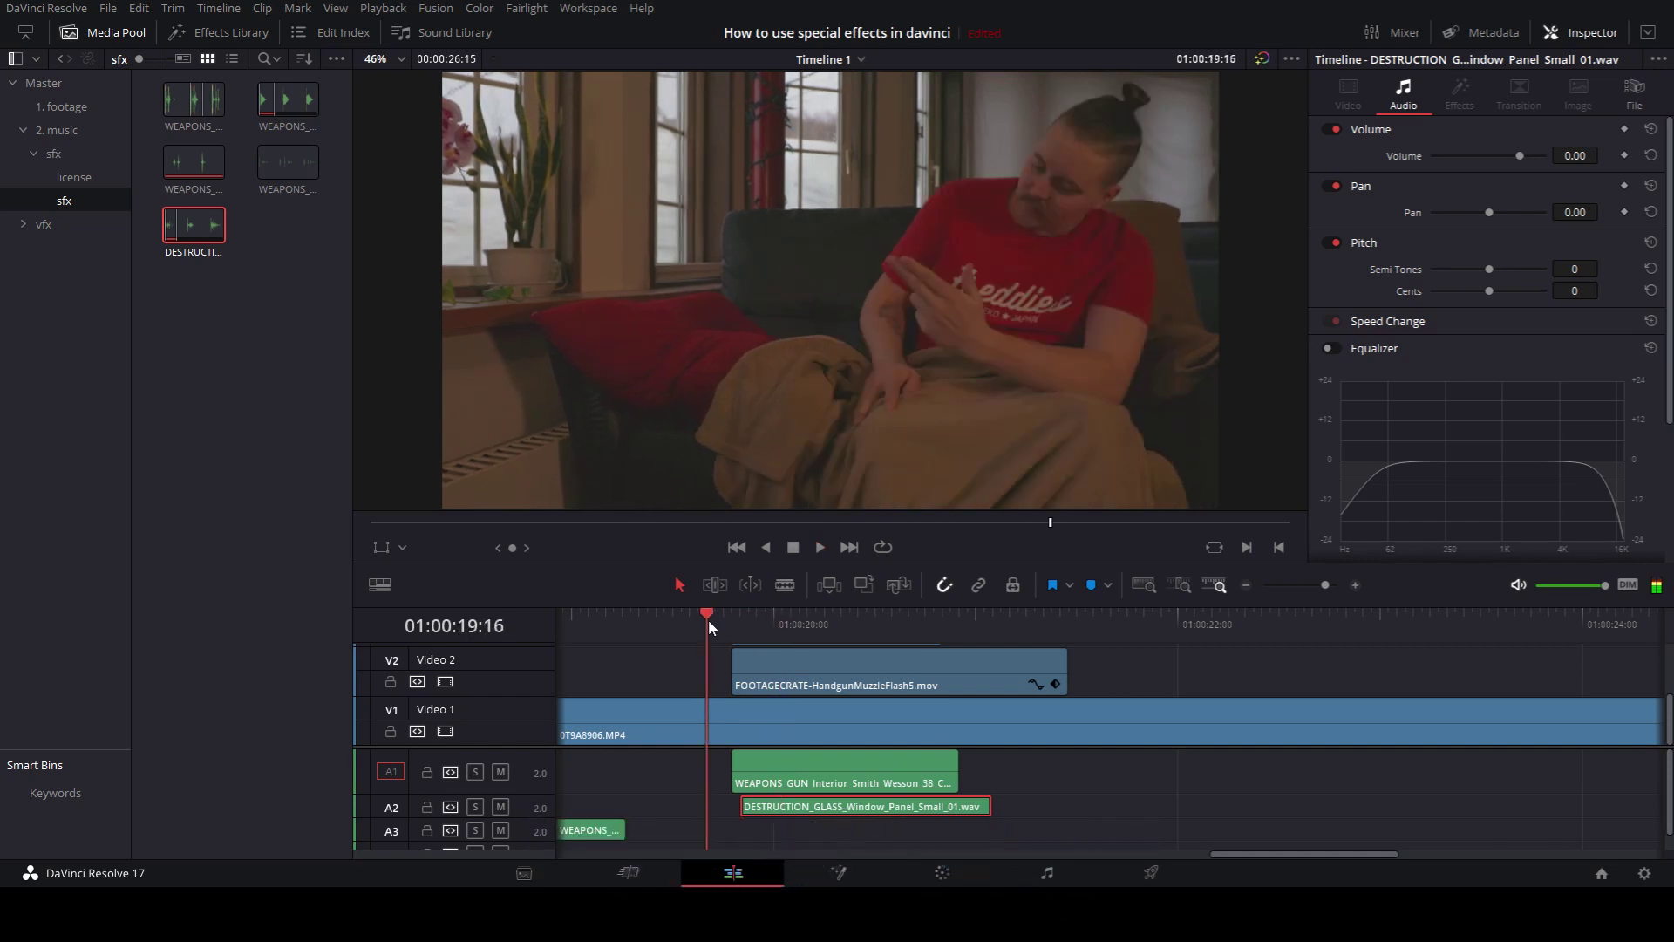
{"action": "key", "text": "space"}
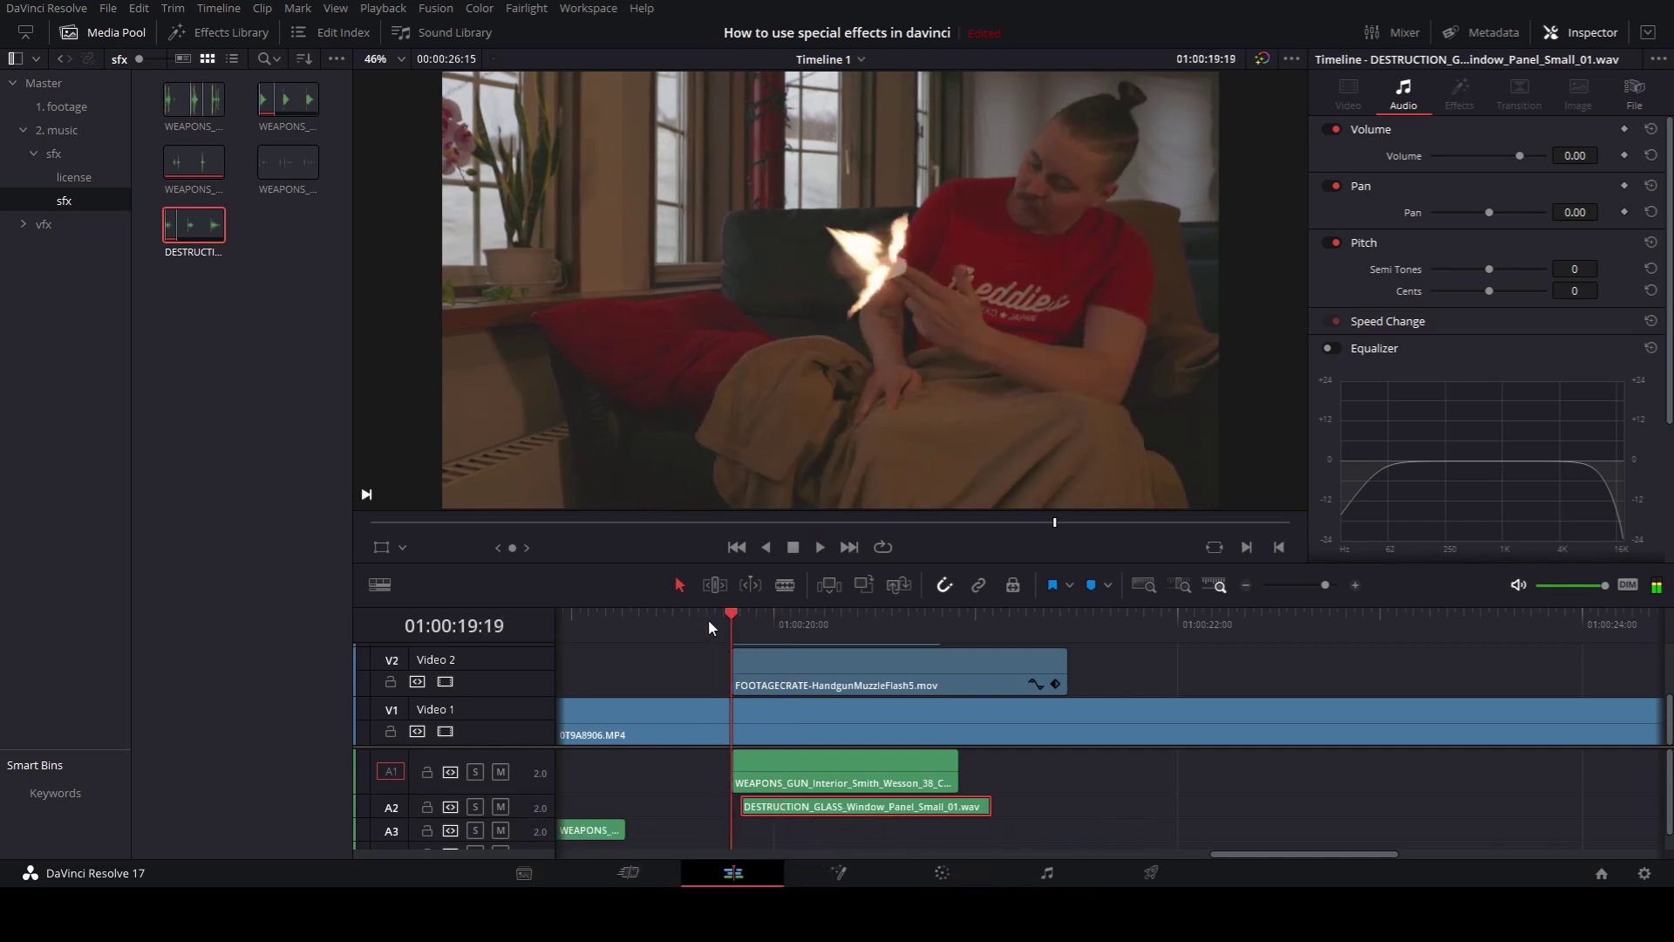
Move the A1 gunshot one frame earlier to 01:00:19:18 and replay to confirm sync
{"action": "left_click", "coordinate": [779, 776]}
{"action": "key", "text": "Left"}
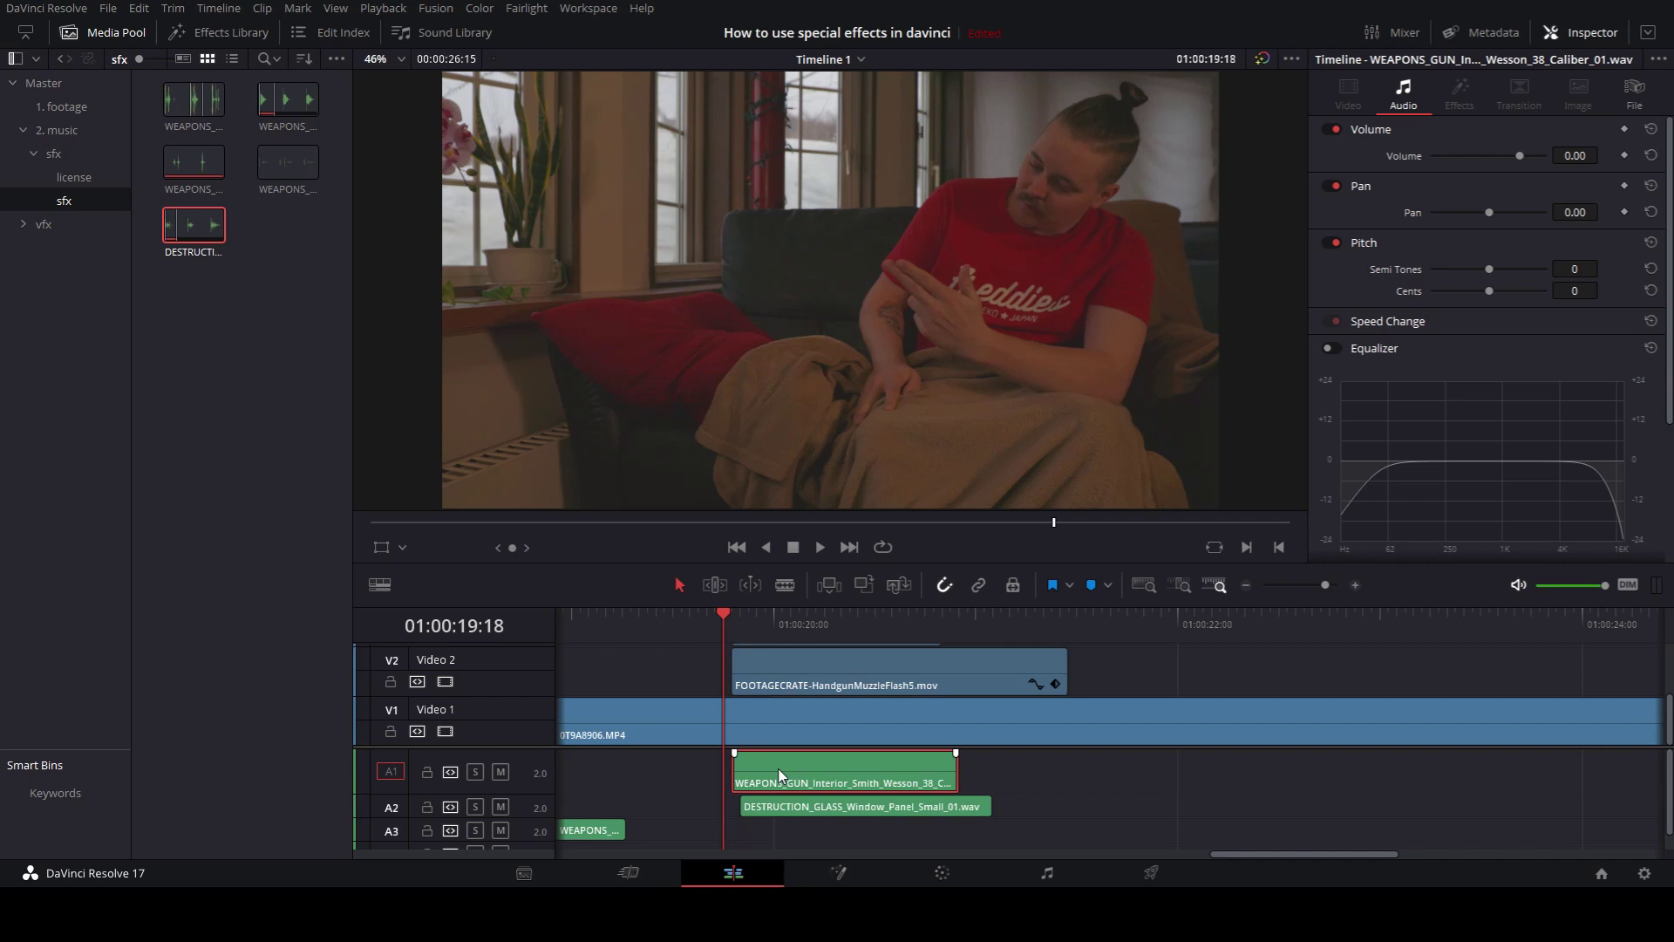
{"action": "left_click_drag", "start_coordinate": [778, 775], "coordinate": [769, 775]}
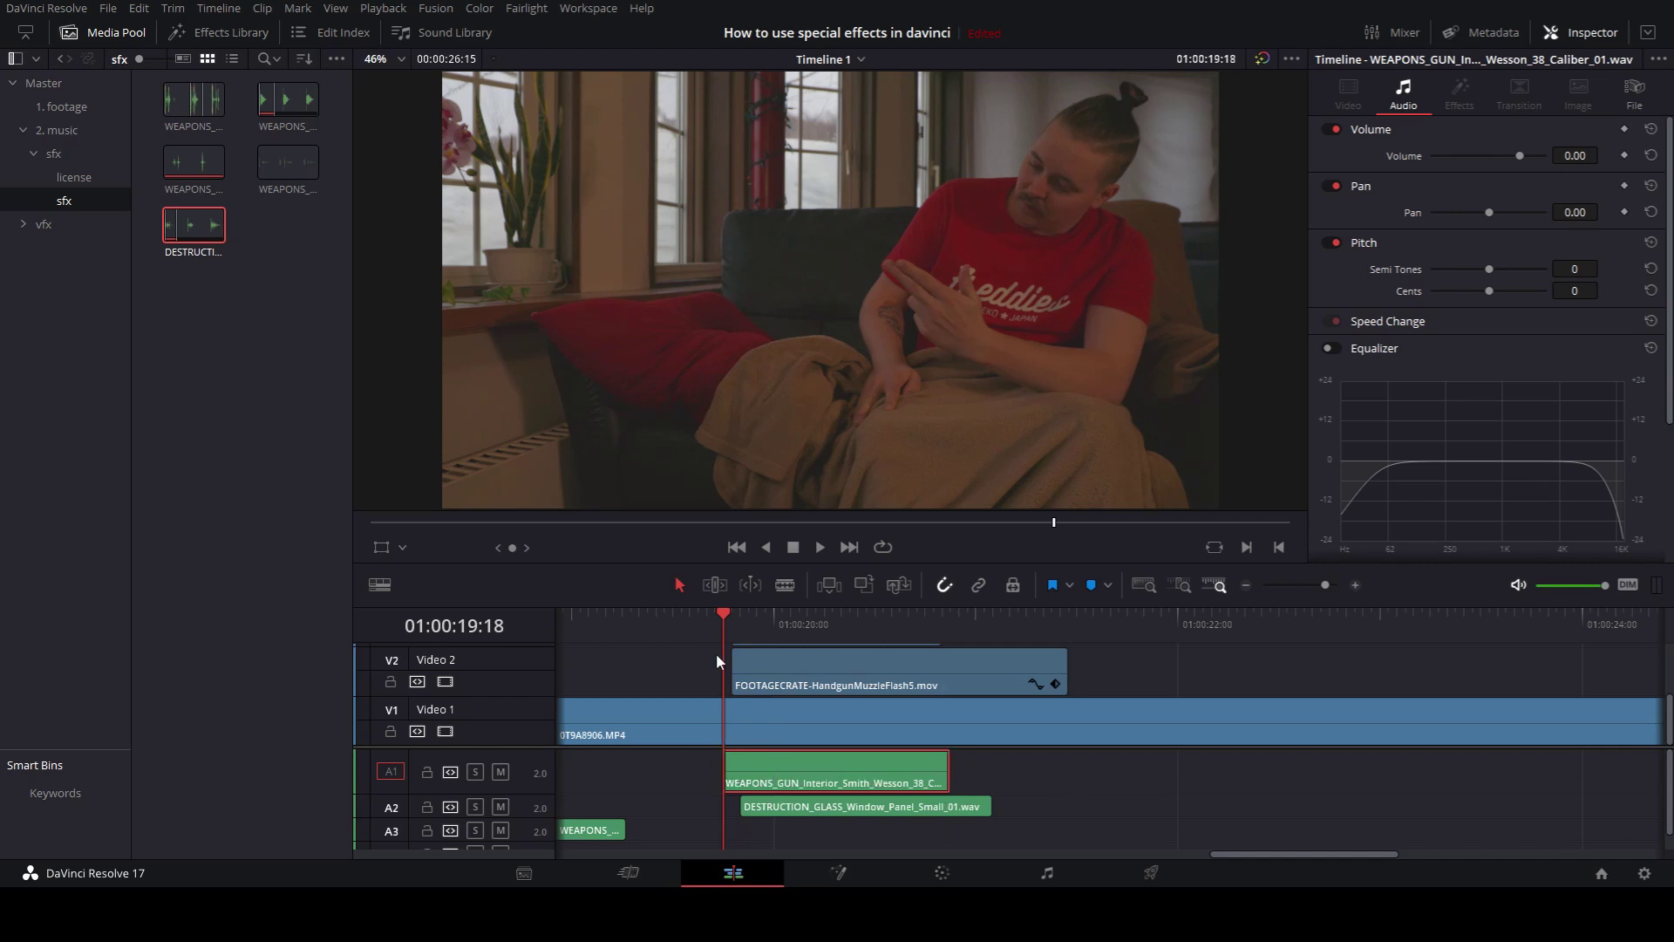
{"action": "left_click", "coordinate": [692, 615]}
{"action": "key", "text": "space"}
{"action": "left_click", "coordinate": [695, 614]}
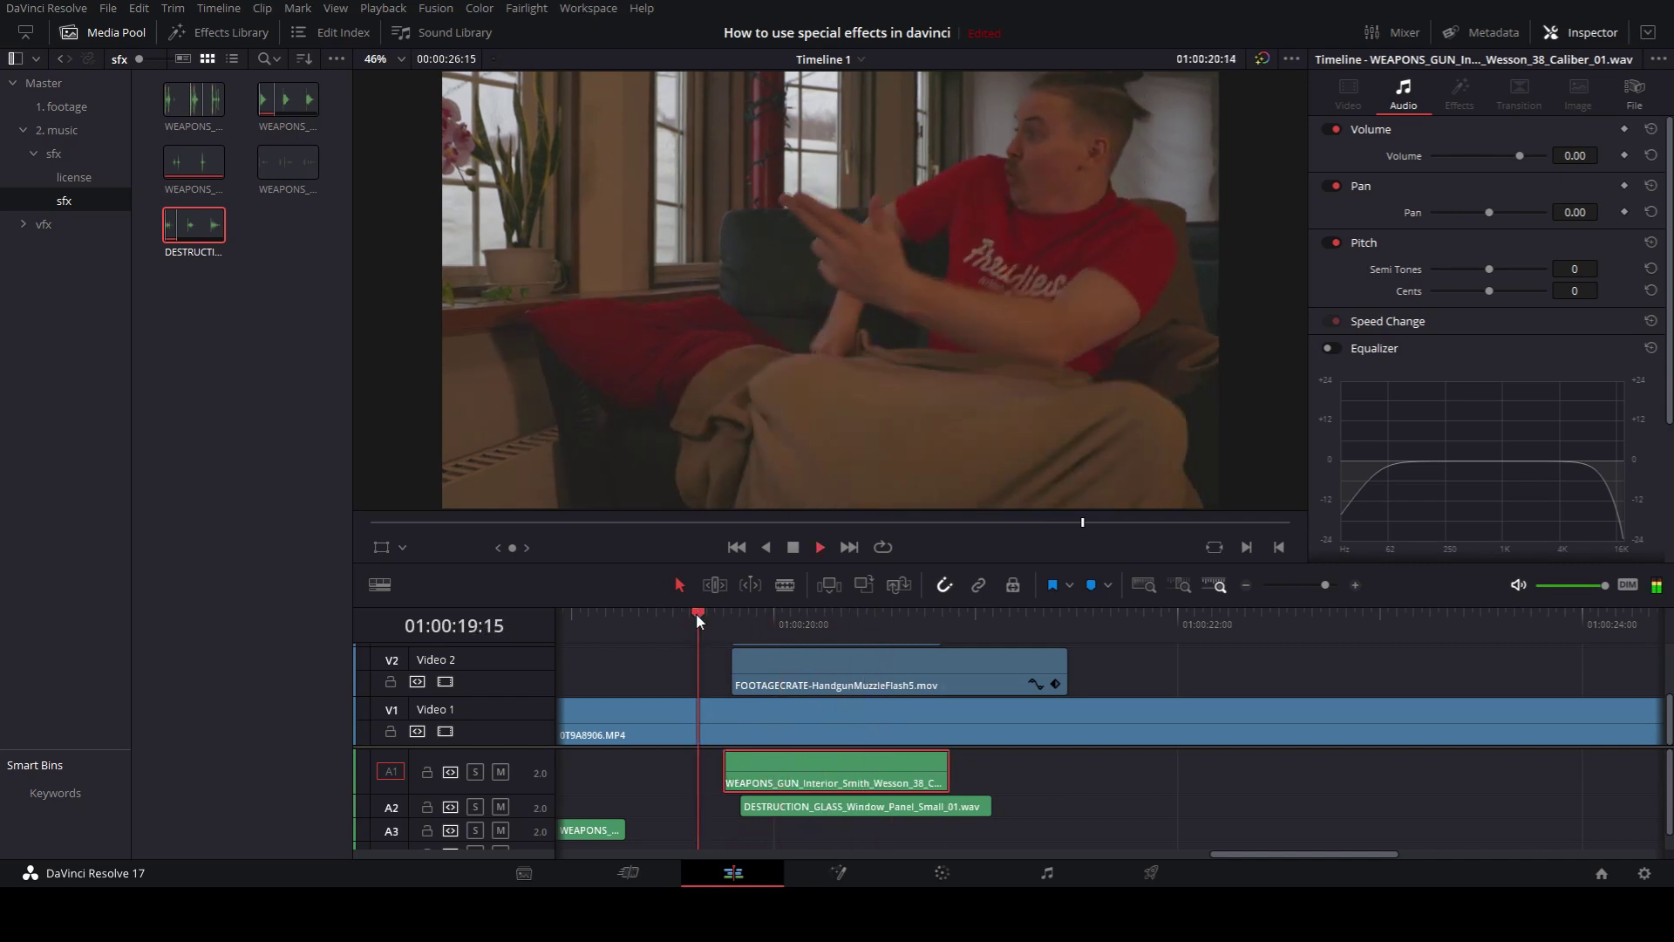
{"action": "key", "text": "space"}
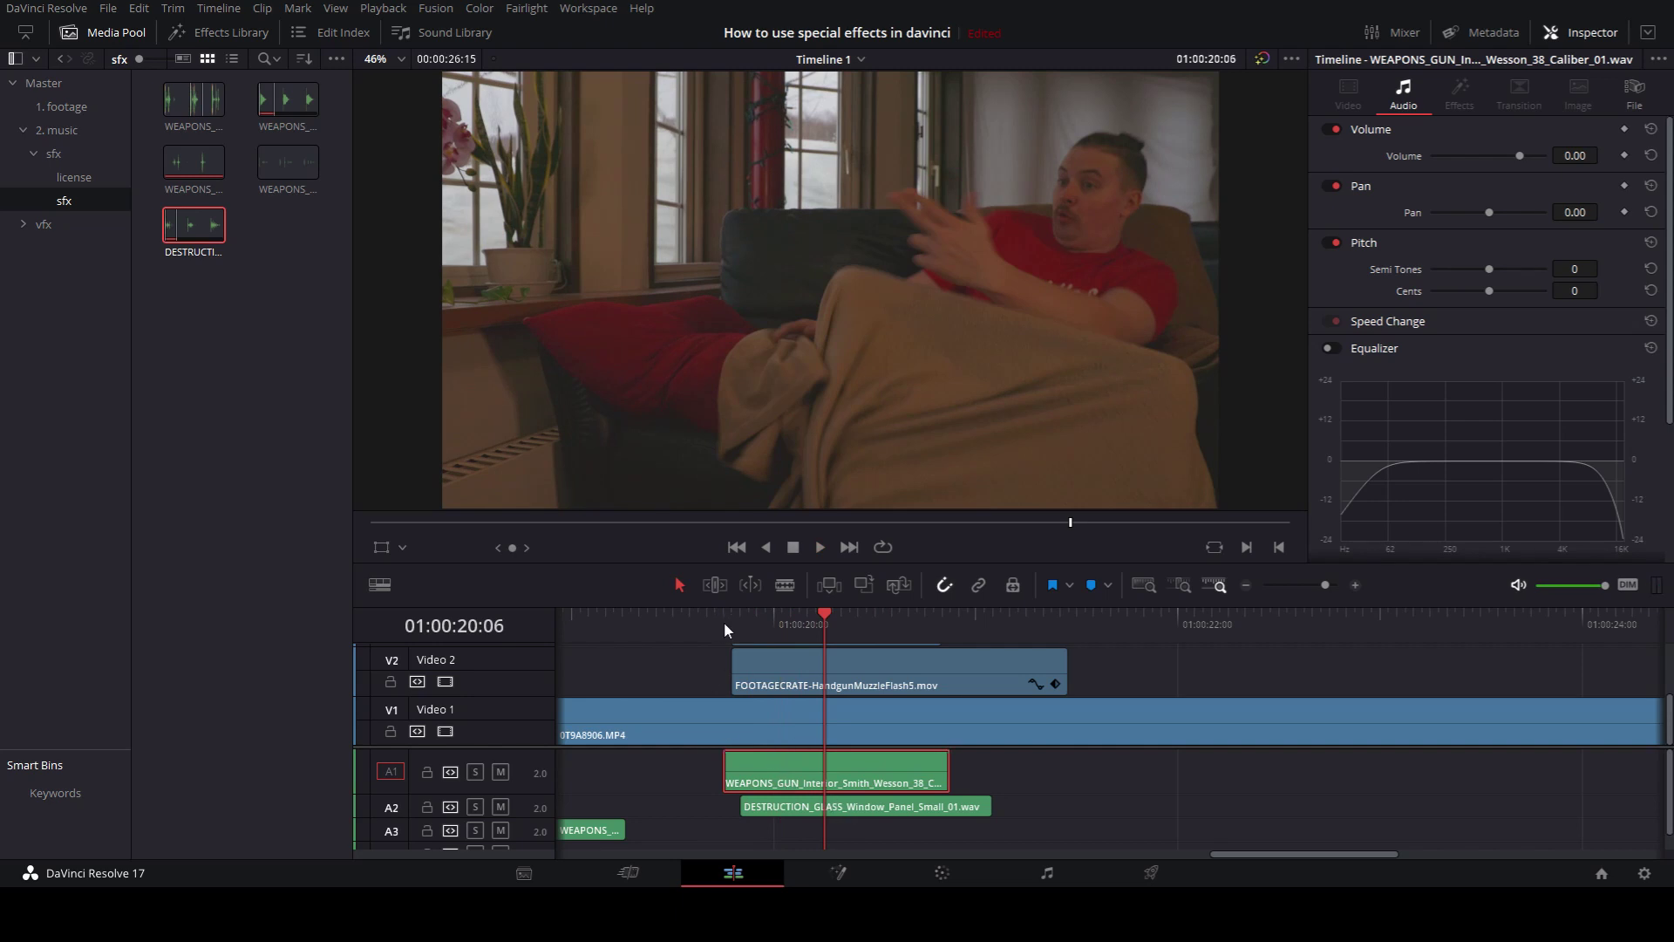
{"action": "double_click", "coordinate": [753, 771]}
{"action": "left_click_drag", "start_coordinate": [452, 515], "coordinate": [347, 517]}
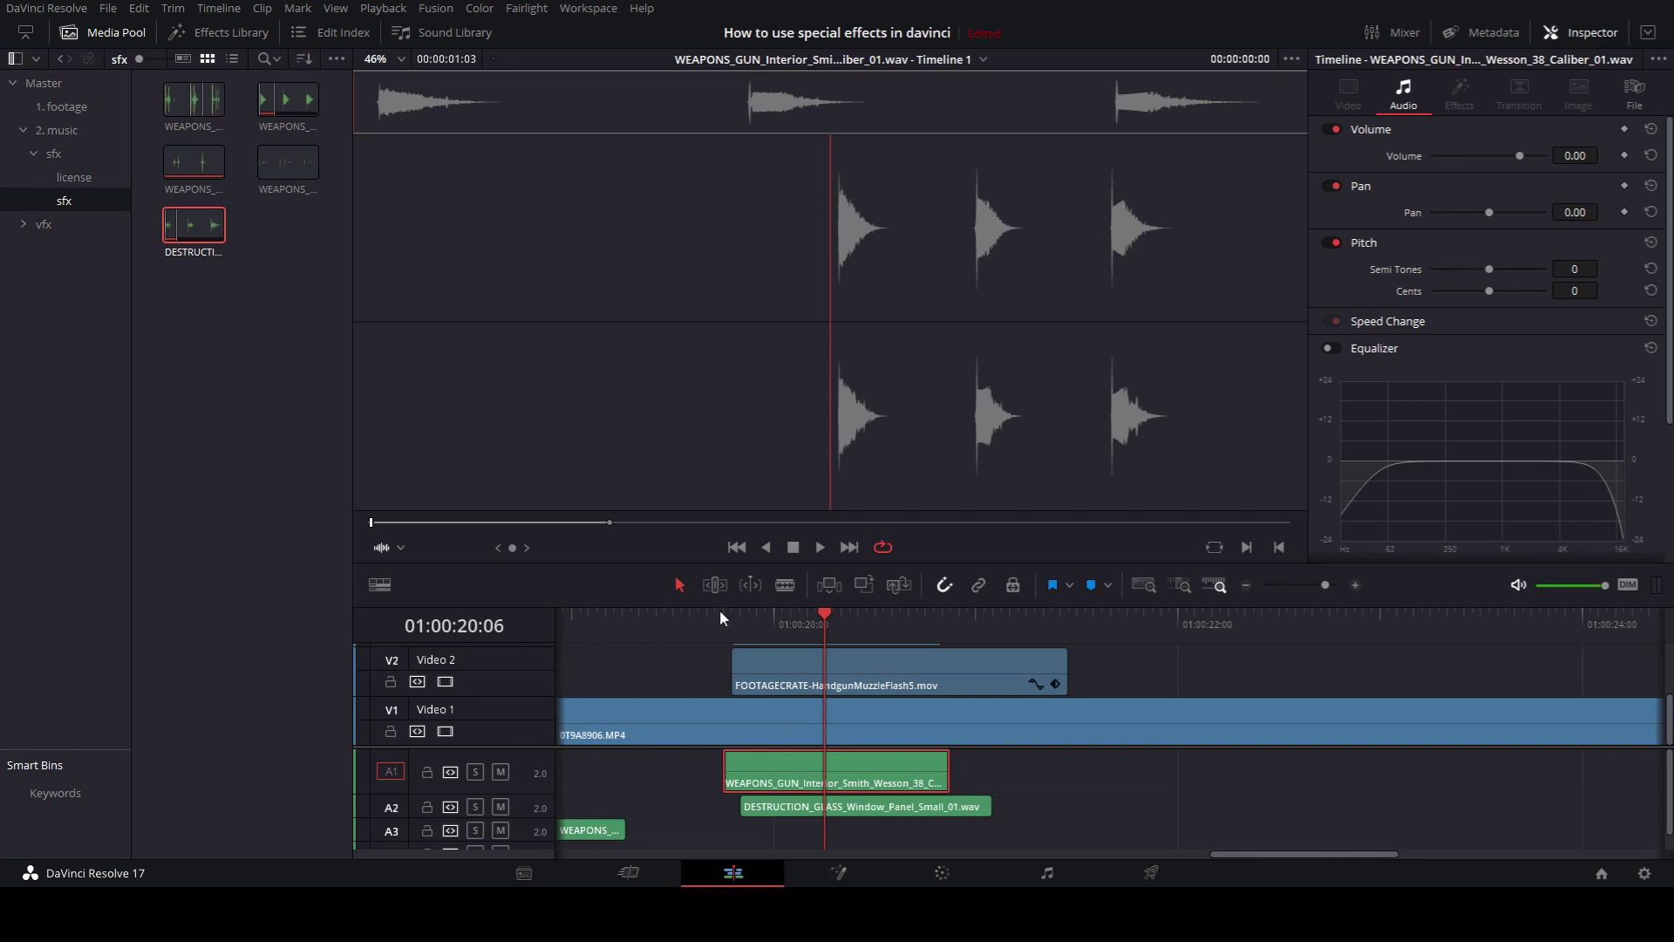
{"action": "mouse_move", "coordinate": [719, 610]}
{"action": "left_mouse_down"}
{"action": "mouse_move", "coordinate": [734, 609]}
{"action": "mouse_move", "coordinate": [689, 608]}
{"action": "left_mouse_up"}
{"action": "key", "text": "space"}
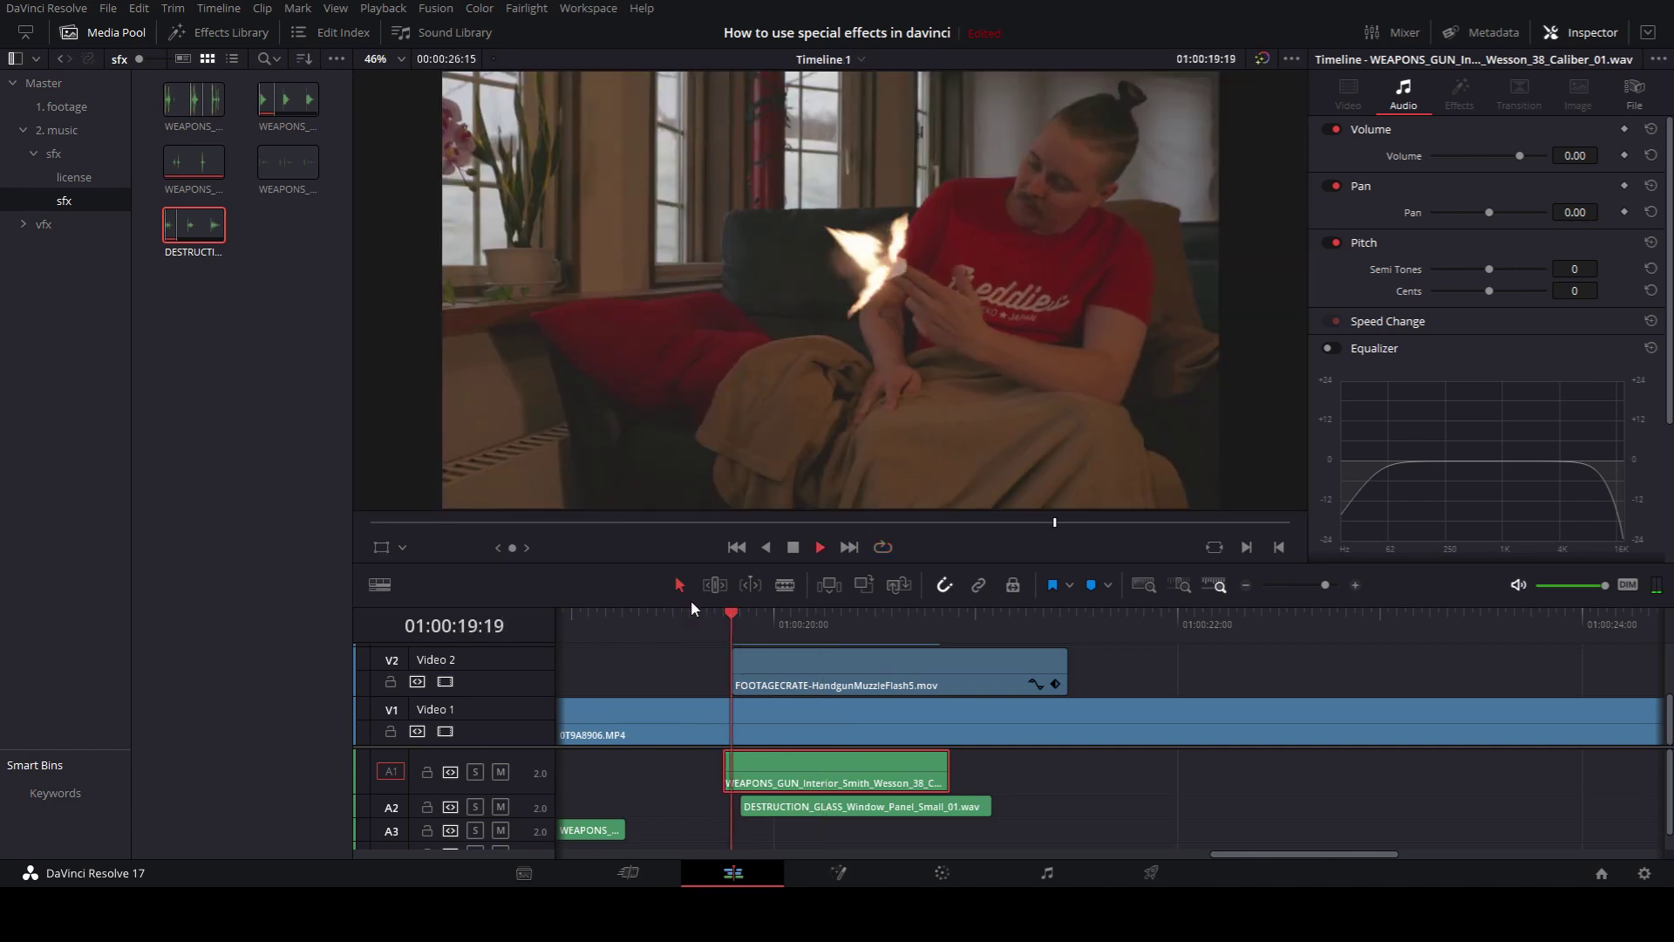
{"action": "left_click", "coordinate": [682, 611]}
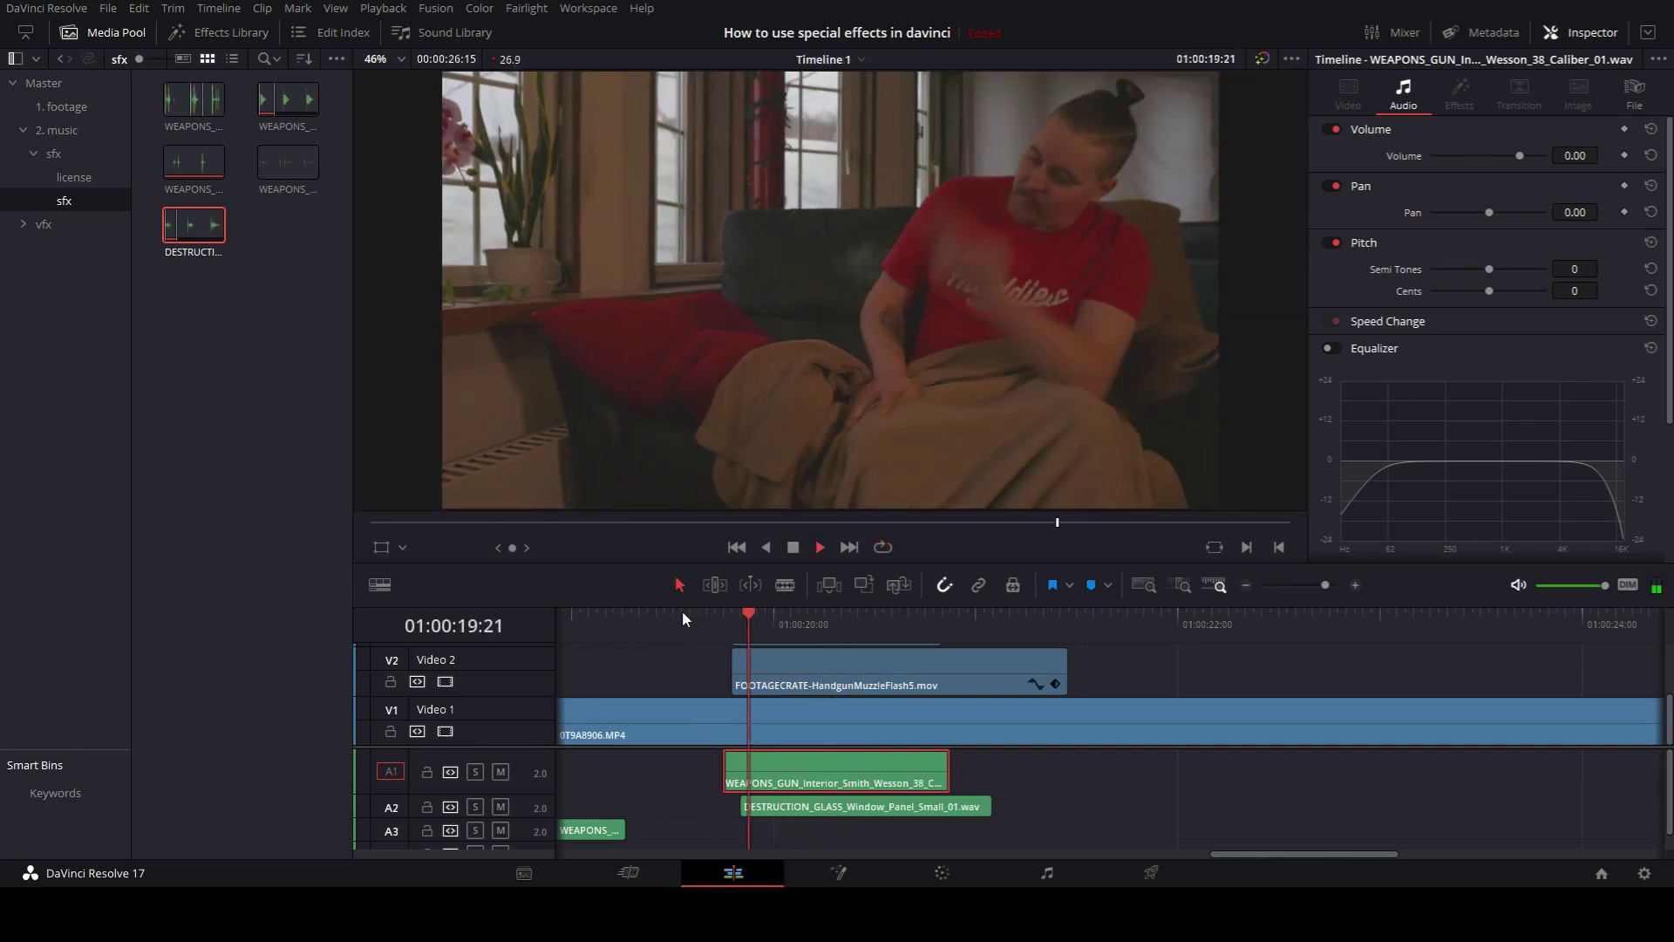
{"action": "key", "text": "space"}
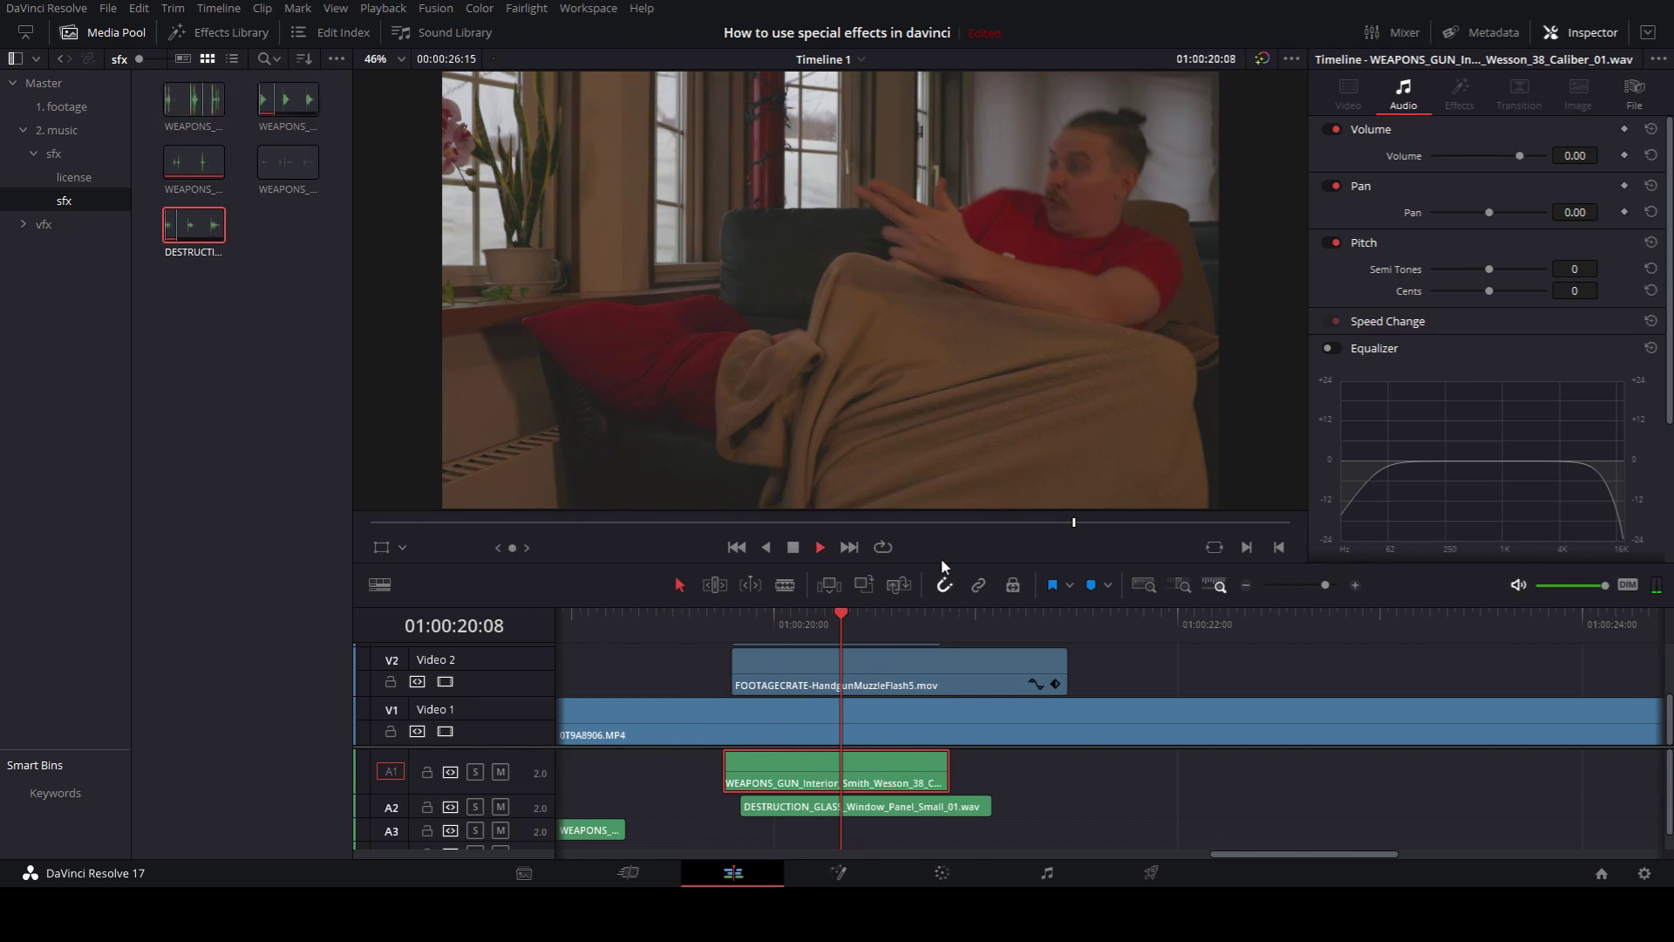
{"action": "key", "text": "space"}
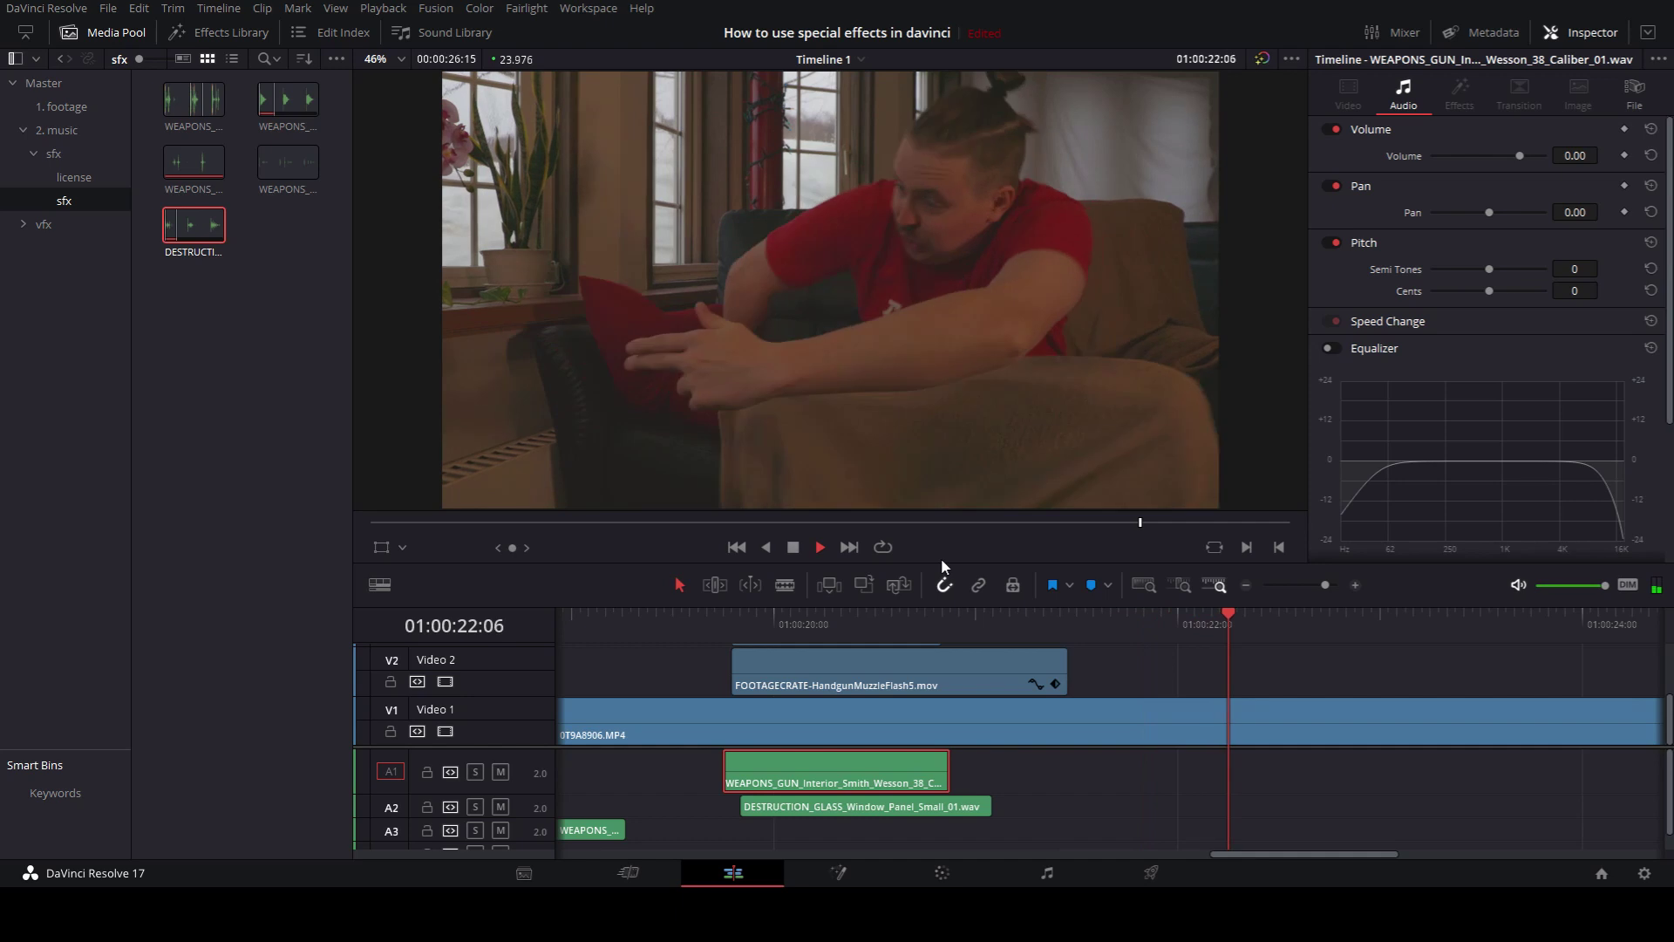
{"action": "key", "text": "space"}
{"action": "left_click", "coordinate": [1119, 615]}
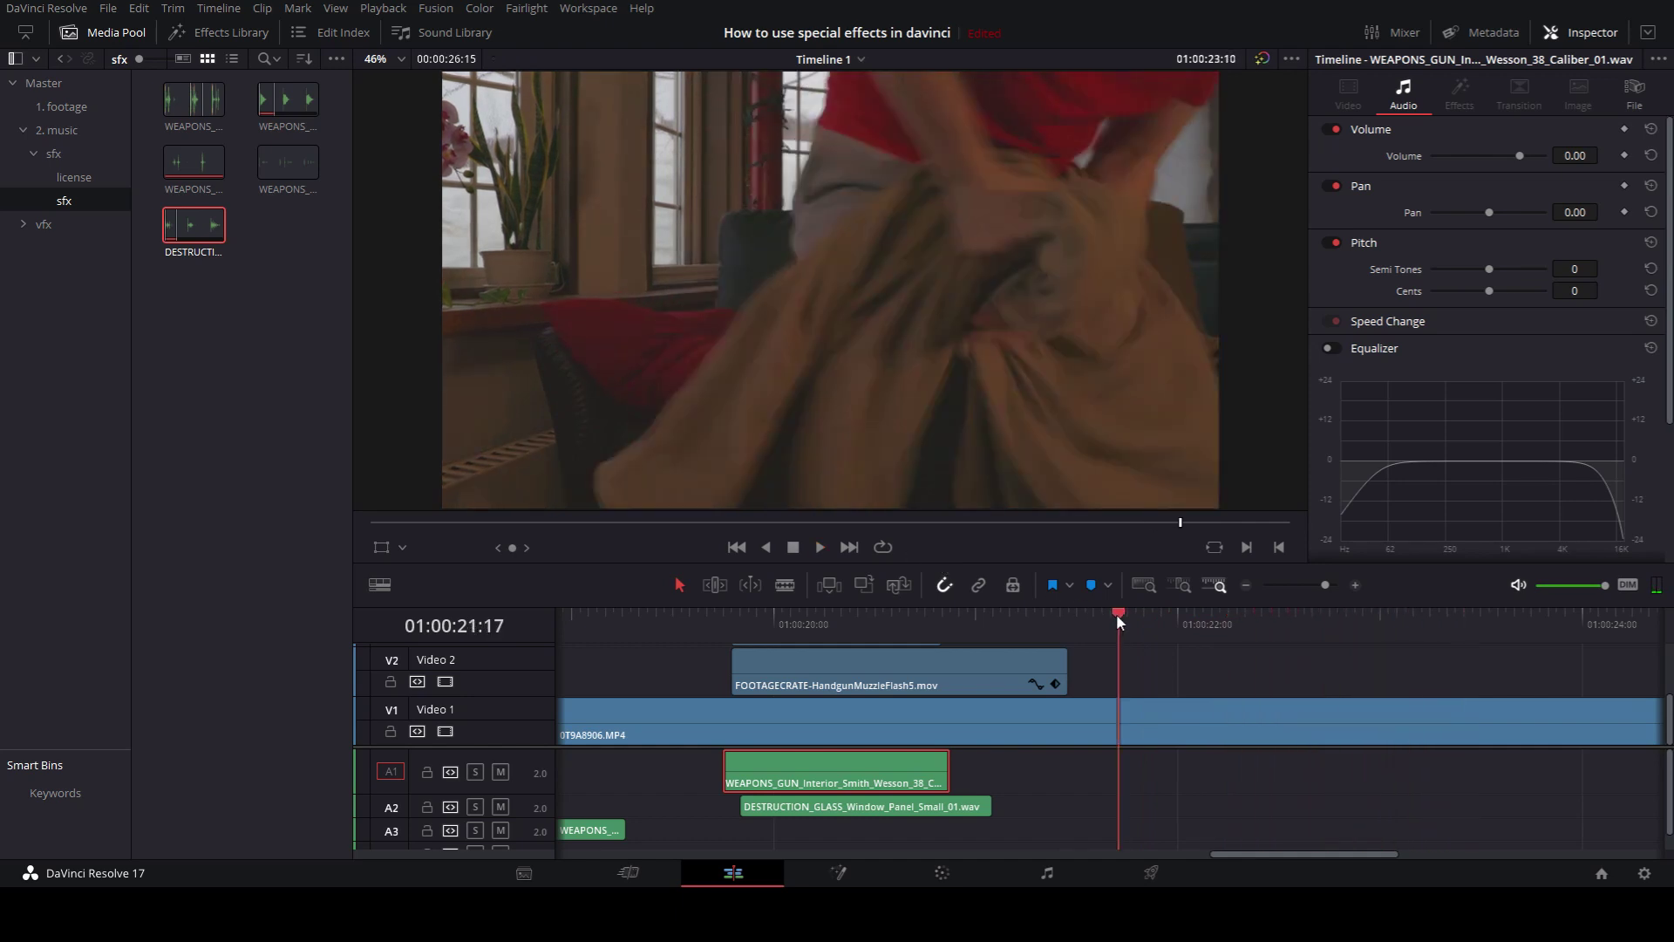
{"action": "key", "text": "space"}
{"action": "key", "text": "space"}
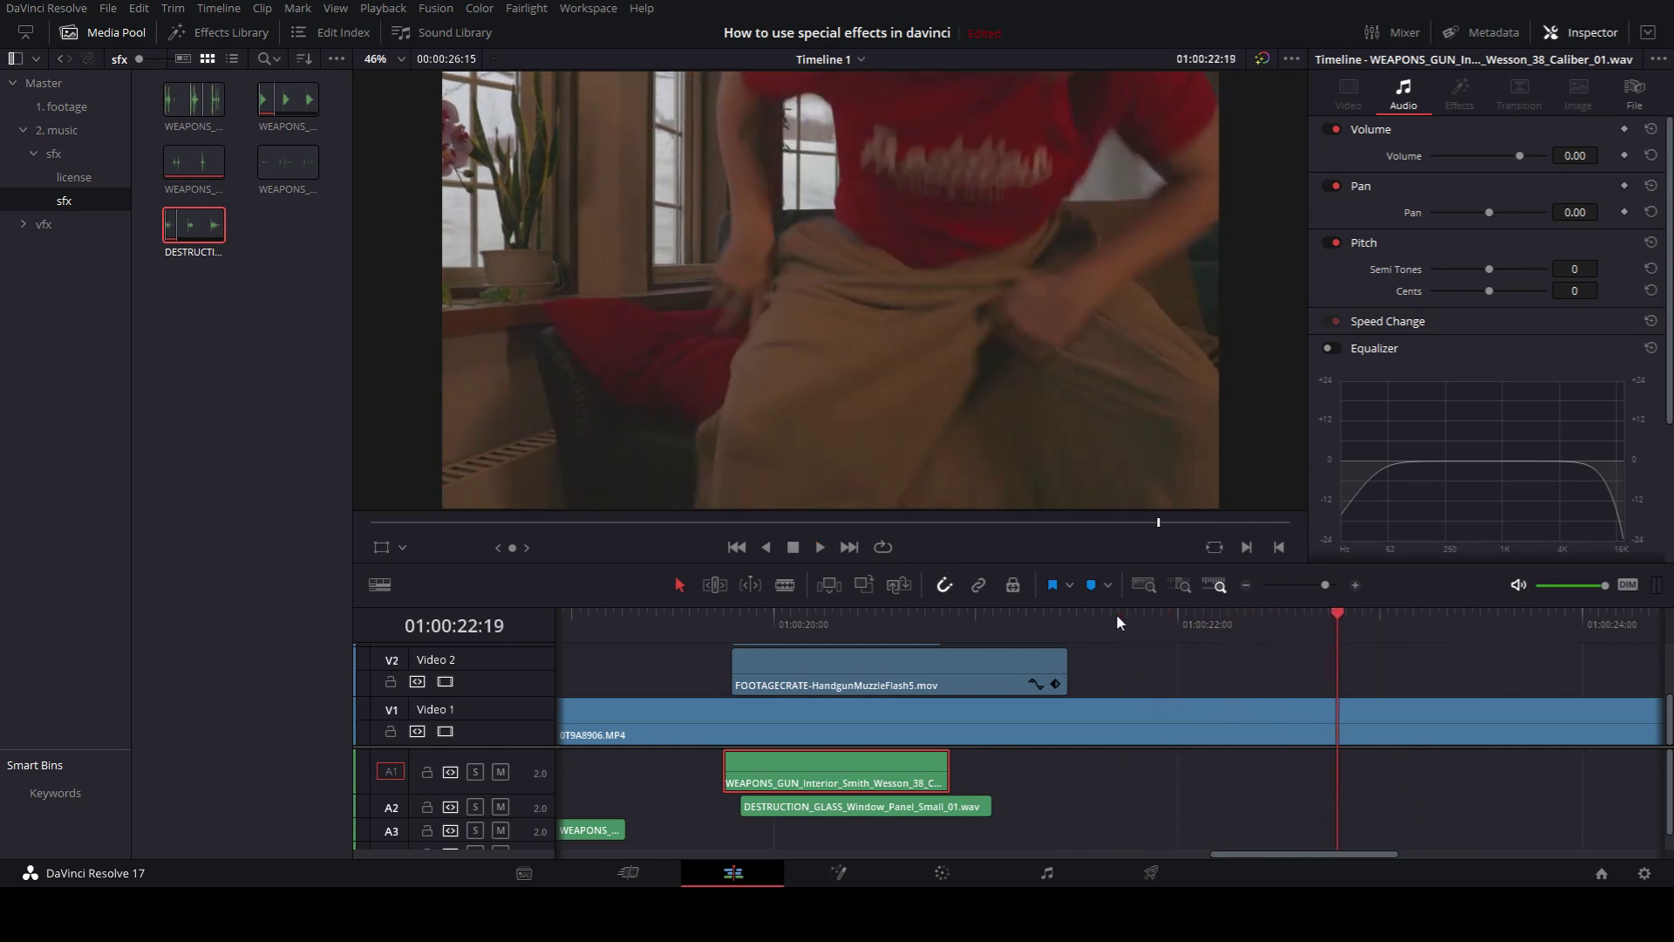
{"action": "left_click_drag", "start_coordinate": [1119, 621], "coordinate": [1253, 621]}
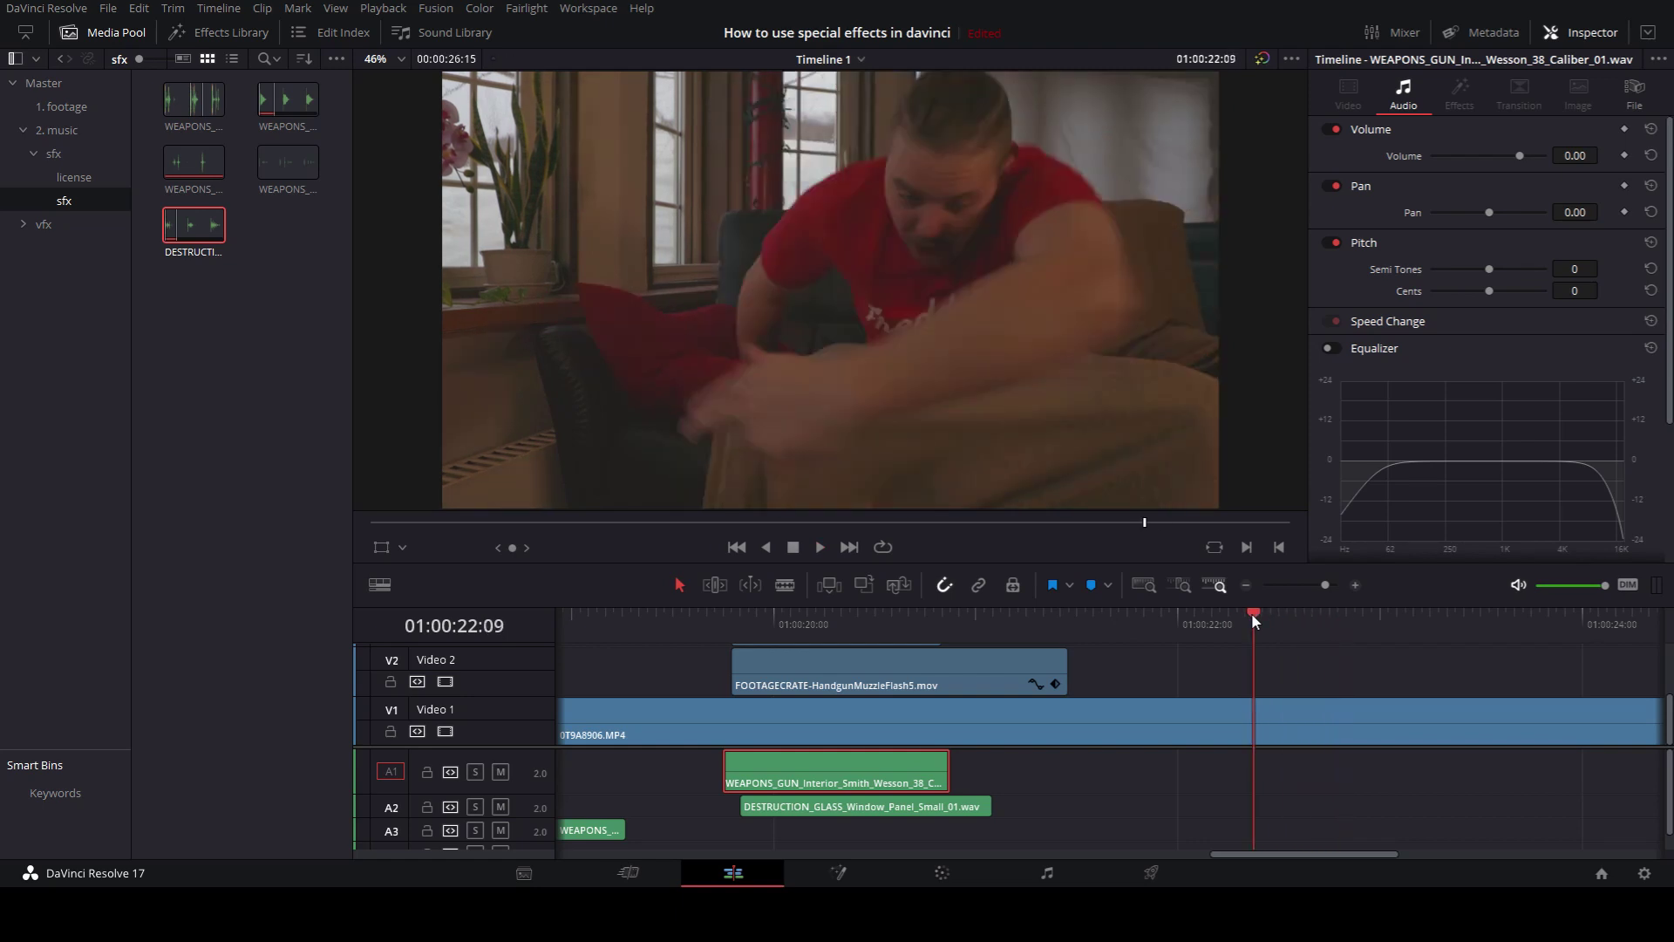
{"action": "key", "text": "space"}
{"action": "key", "text": "space"}
{"action": "key", "text": "space"}
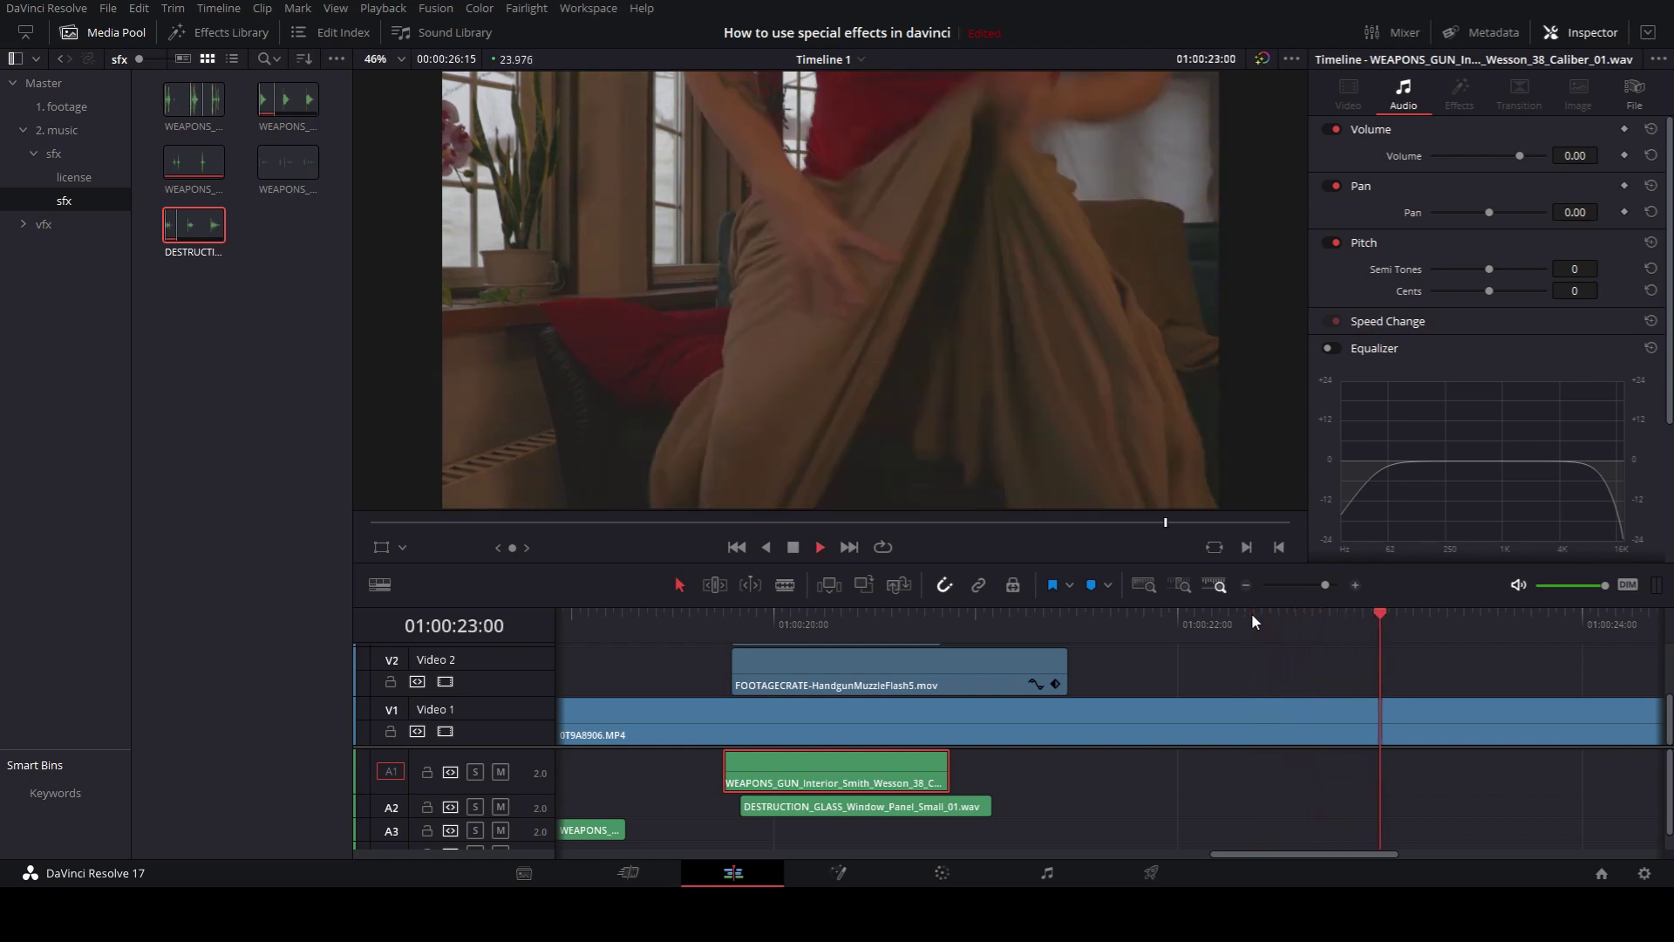
{"action": "key", "text": "space"}
{"action": "key", "text": "space"}
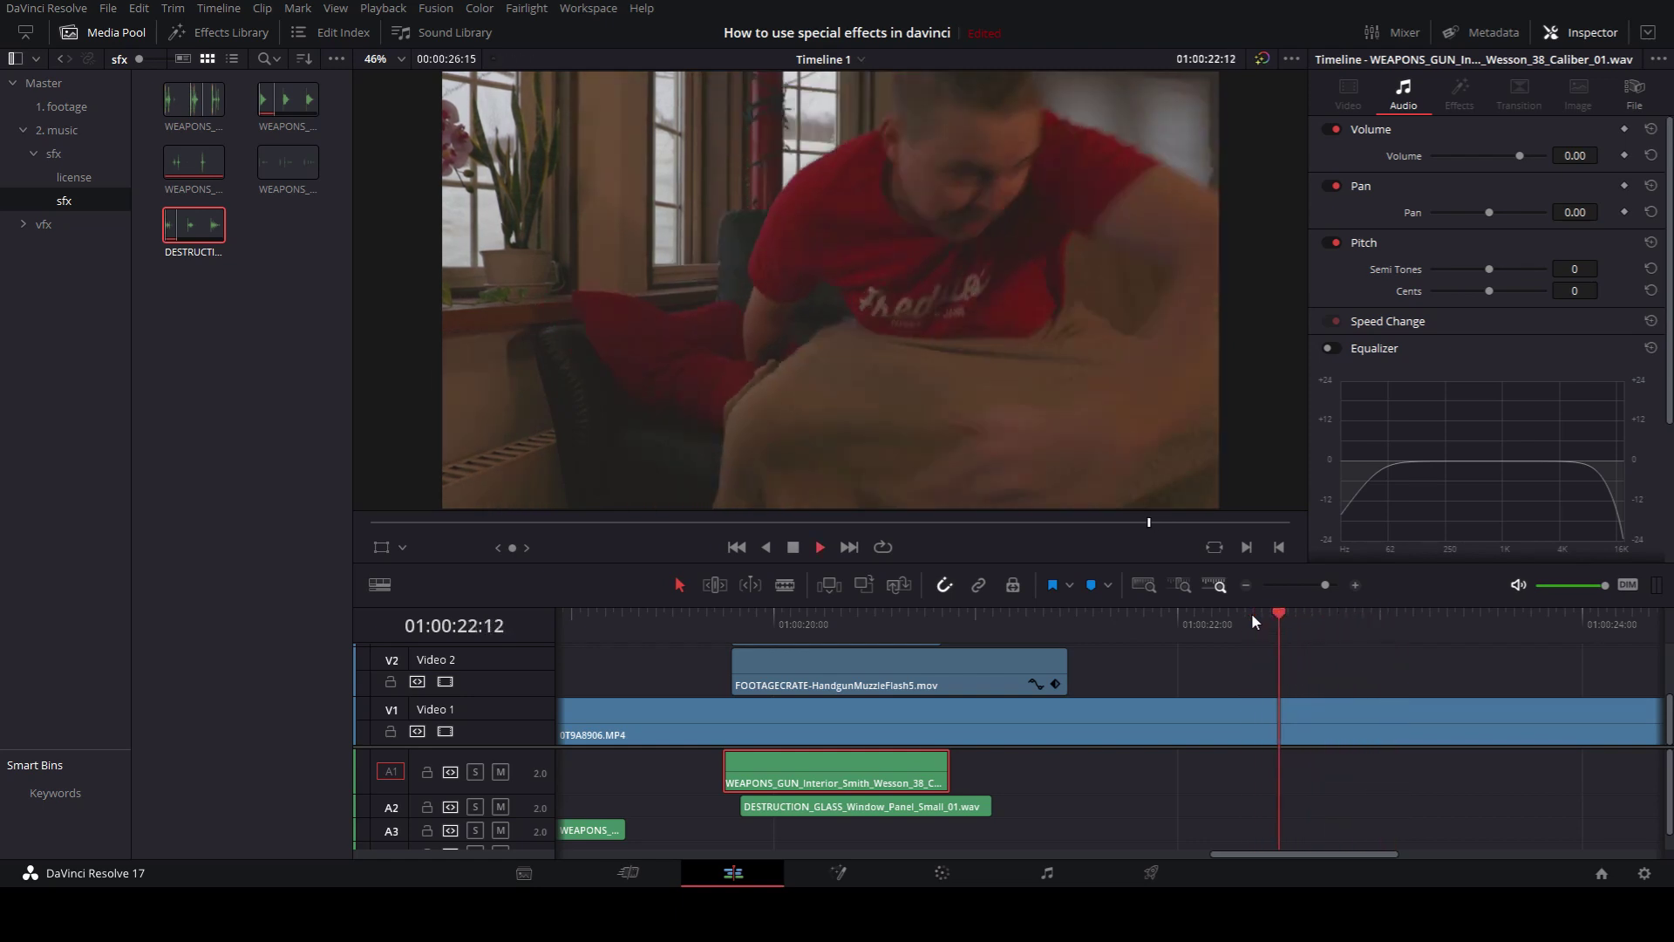
{"action": "left_click", "coordinate": [1252, 618]}
{"action": "key", "text": "space"}
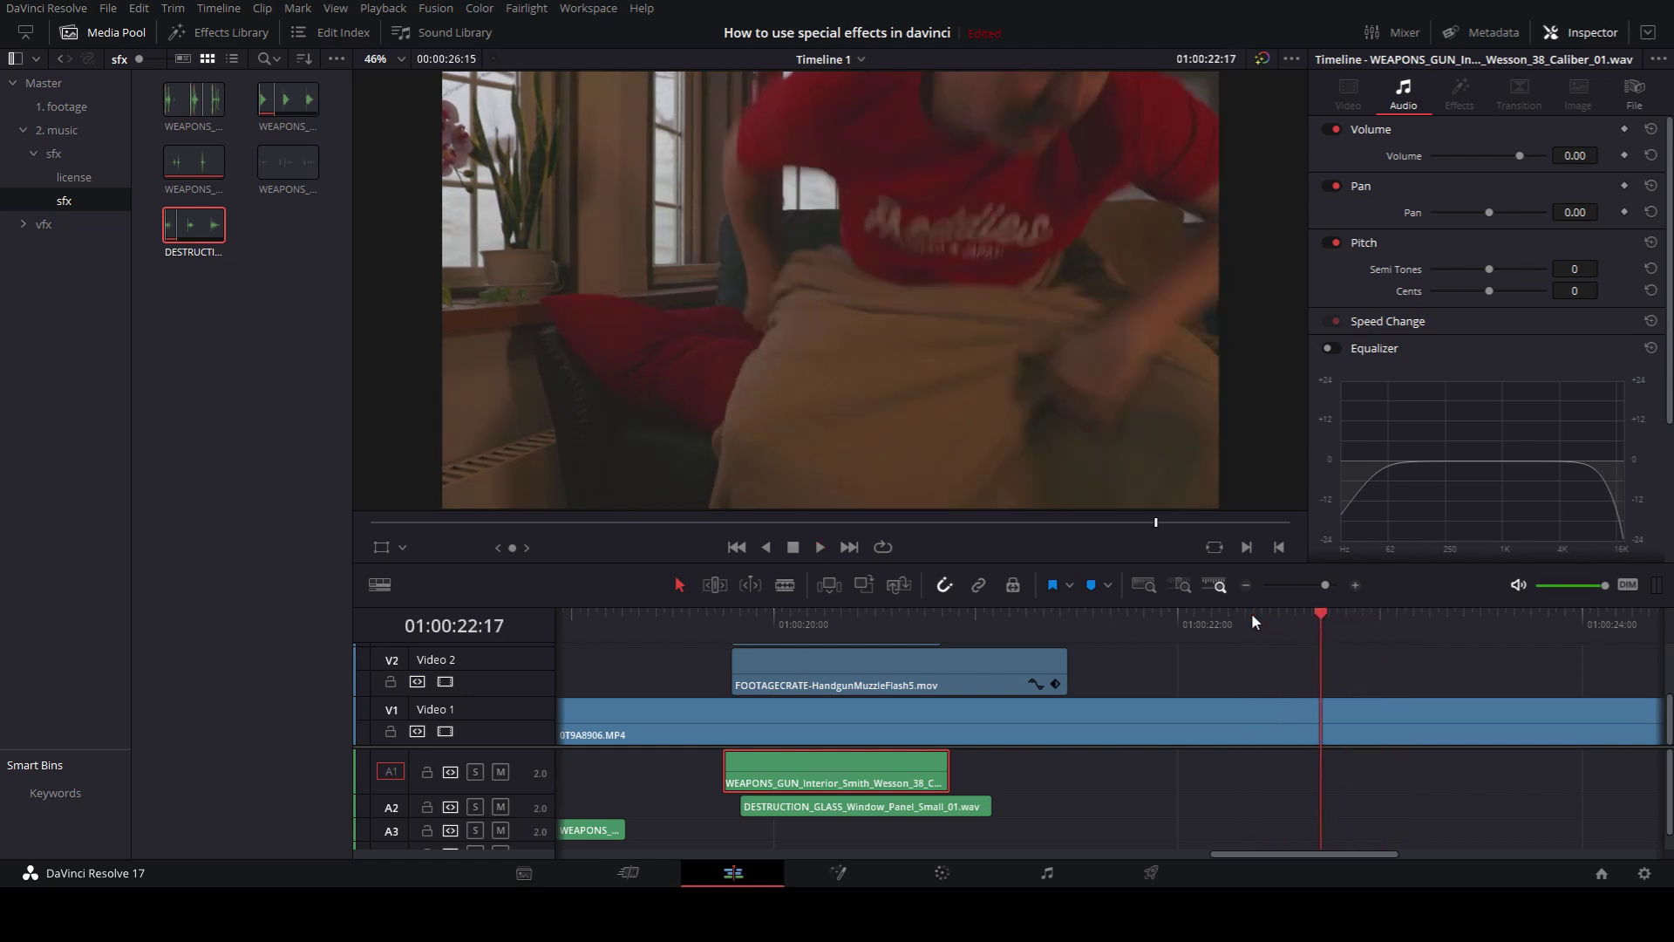
Audition the bullet drop sound effect from the sfx bin
{"action": "double_click", "coordinate": [288, 161]}
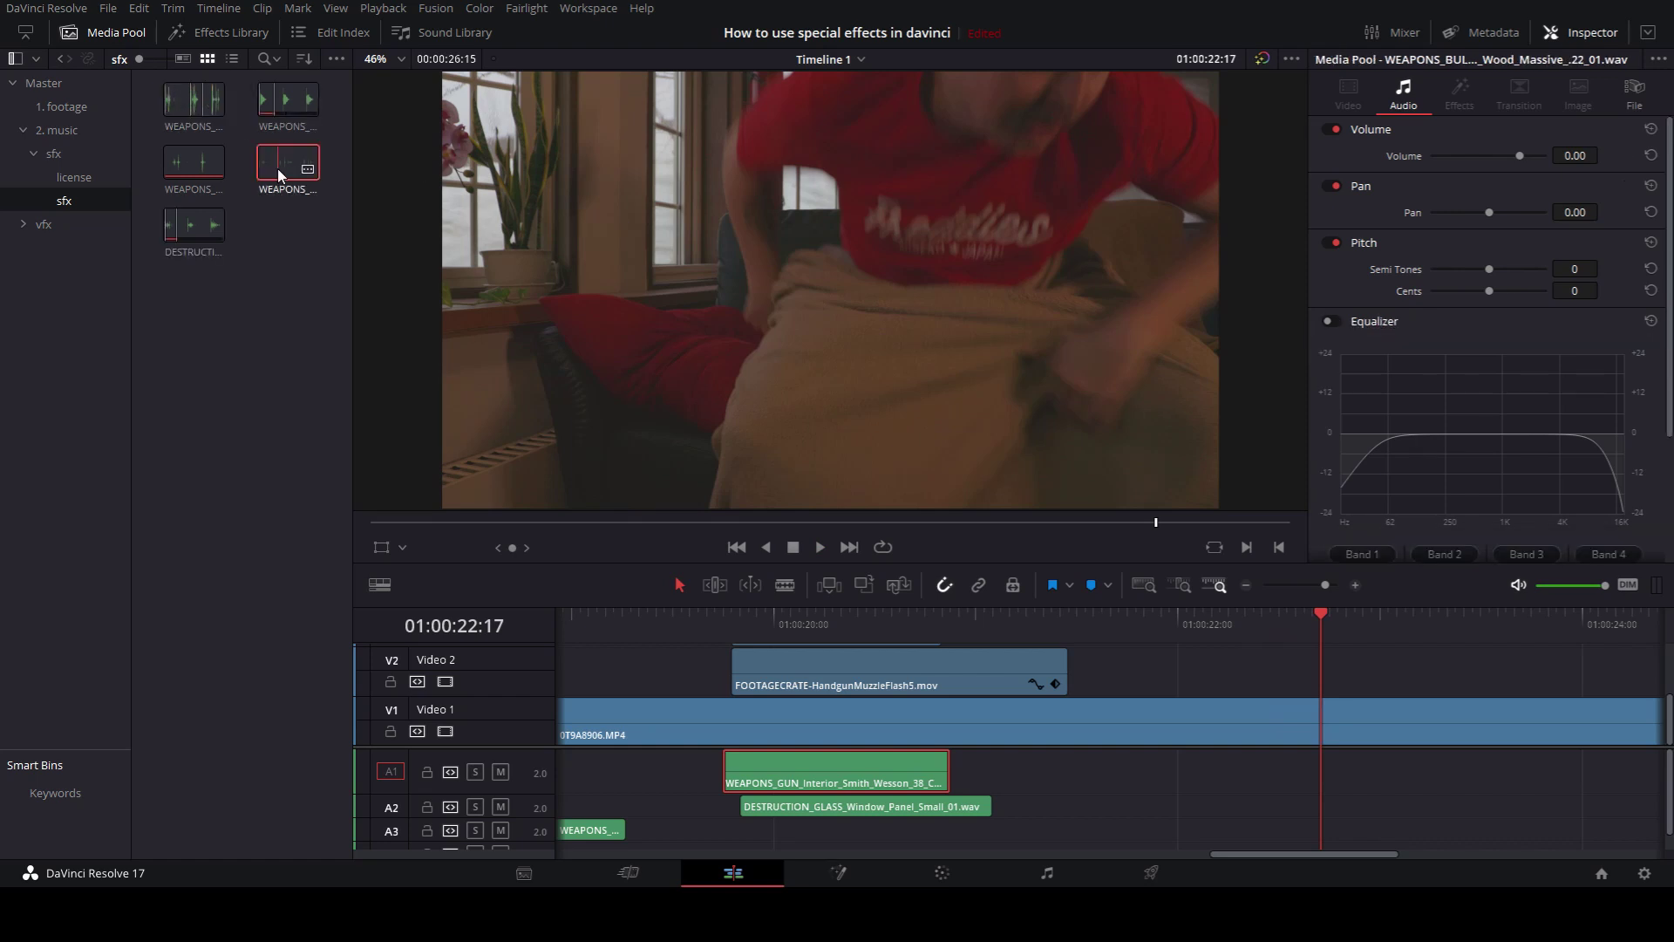
{"action": "left_click_drag", "start_coordinate": [541, 523], "coordinate": [306, 521]}
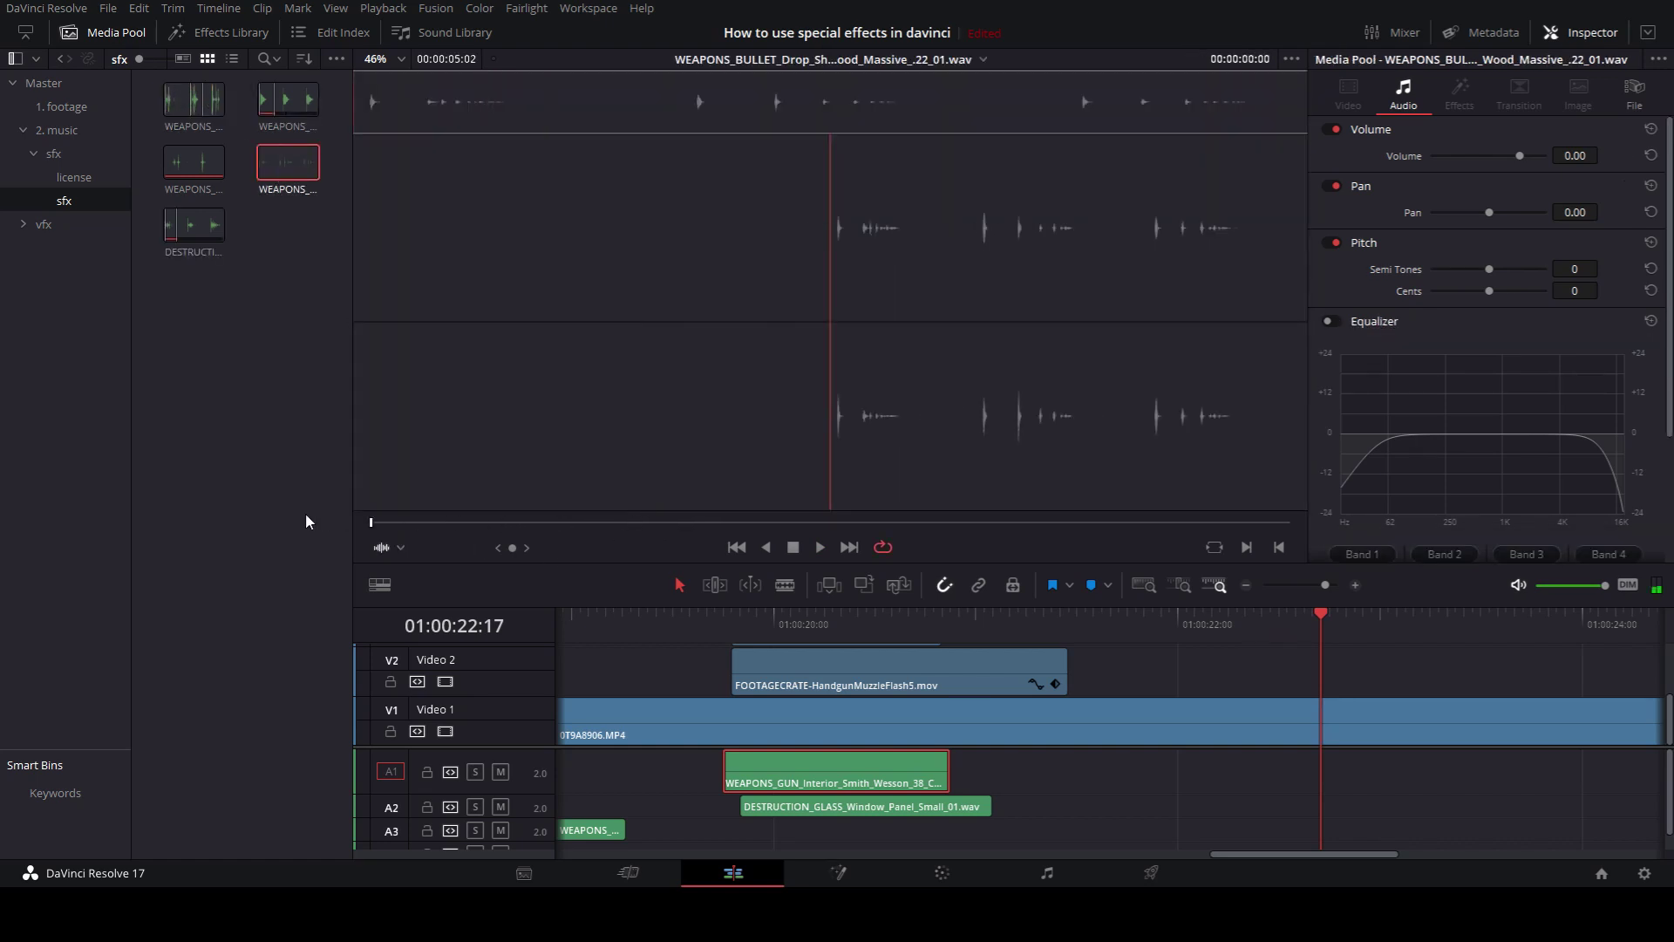
{"action": "key", "text": "space"}
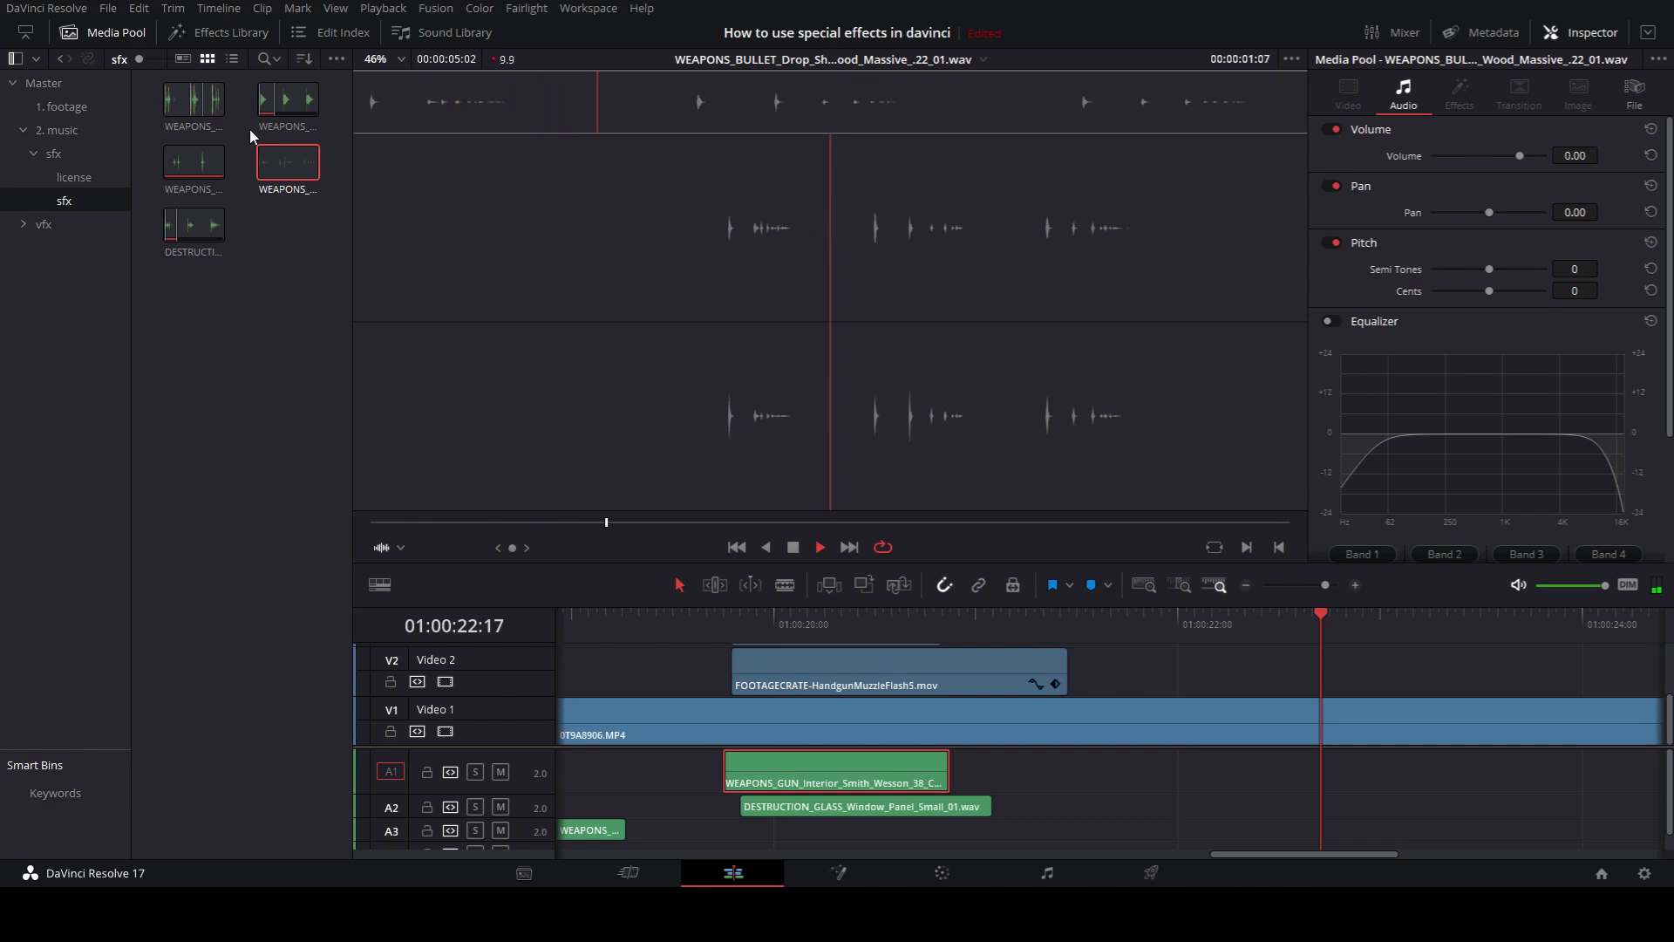
Place WEAPONS_SWORD_Rapier_Drop_Hard_Ground_02.wav on A1 after the gunshot and play the scene back
{"action": "left_click", "coordinate": [193, 100]}
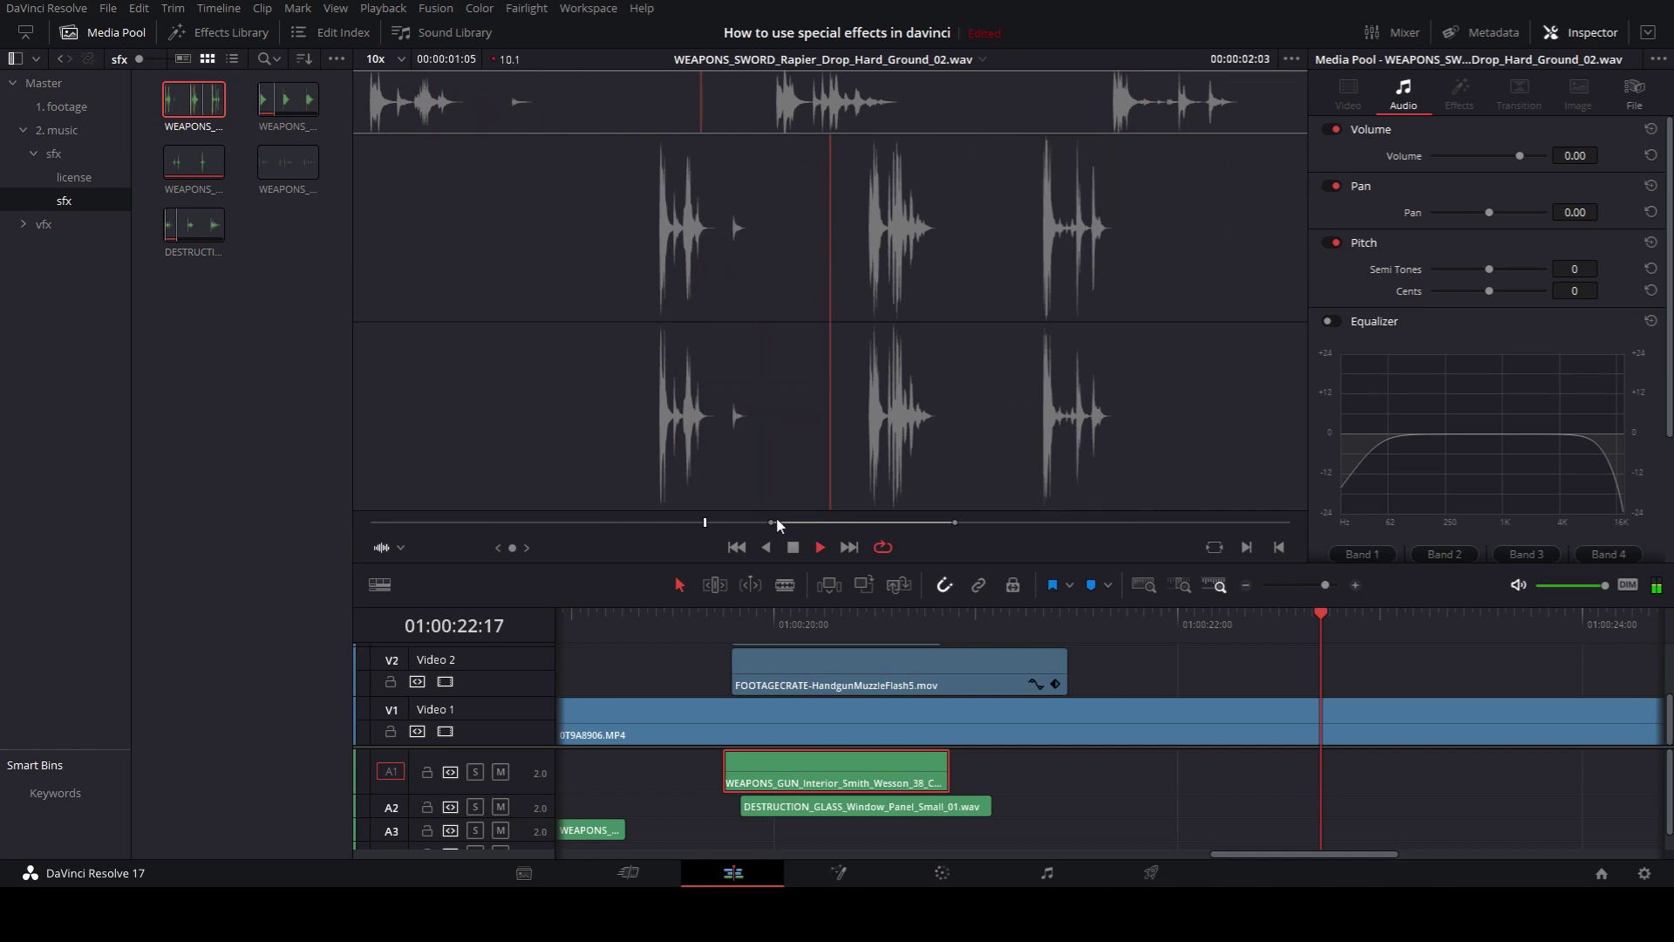
{"action": "left_click_drag", "start_coordinate": [776, 516], "coordinate": [1335, 787]}
{"action": "left_click", "coordinate": [1273, 615]}
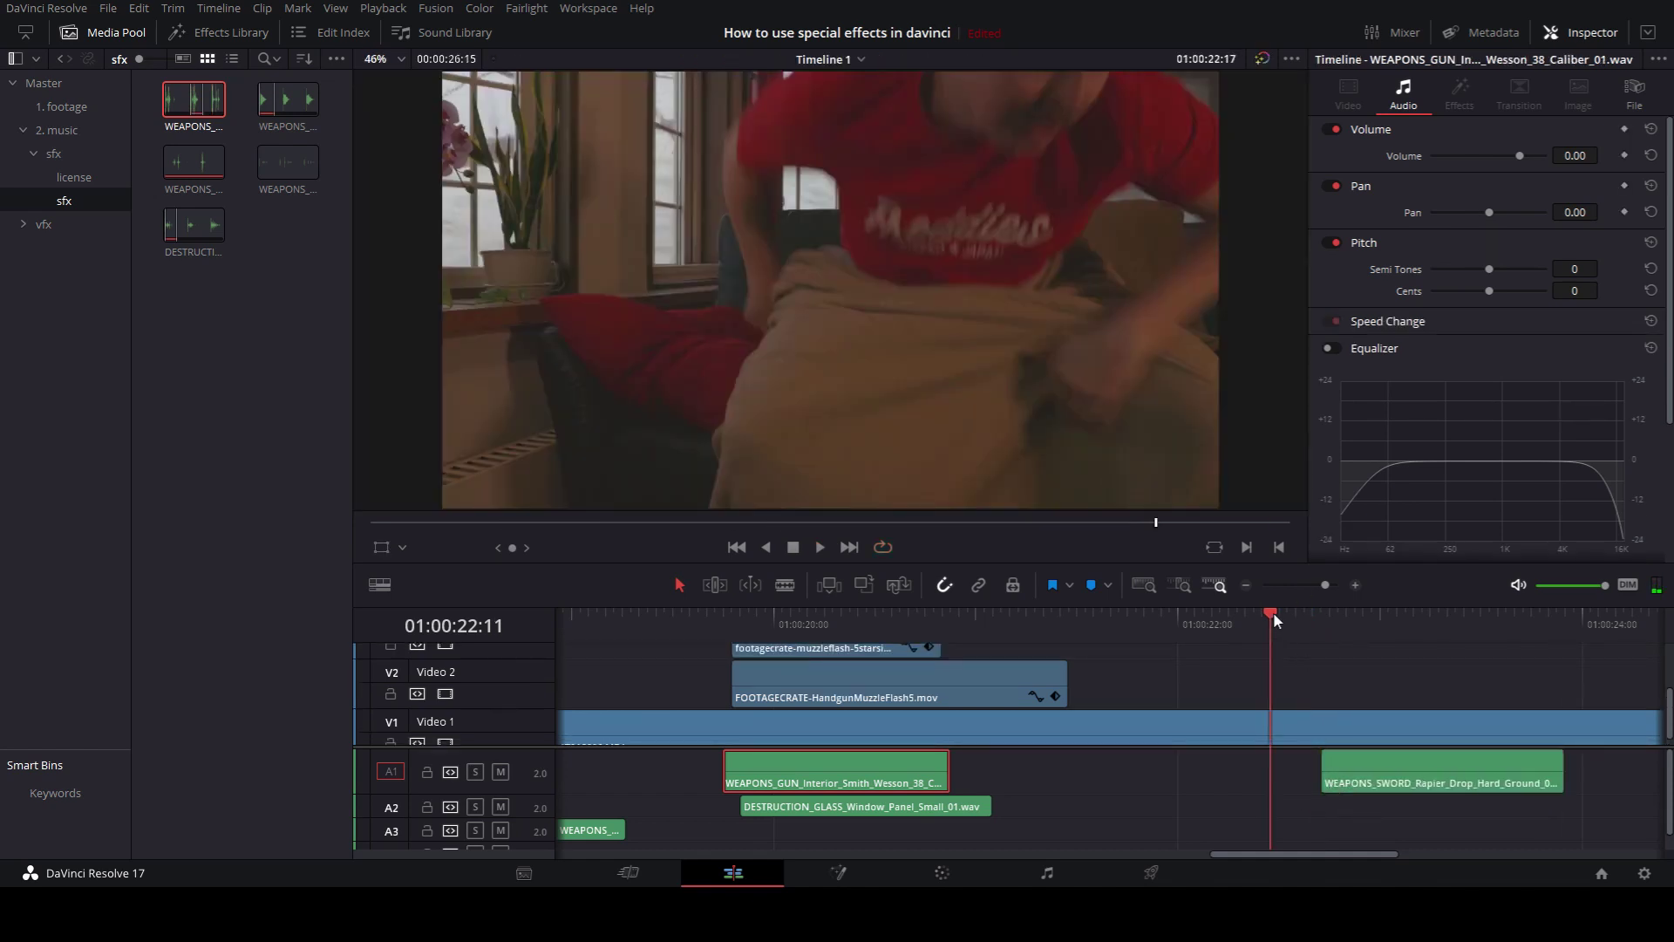
{"action": "key", "text": "space"}
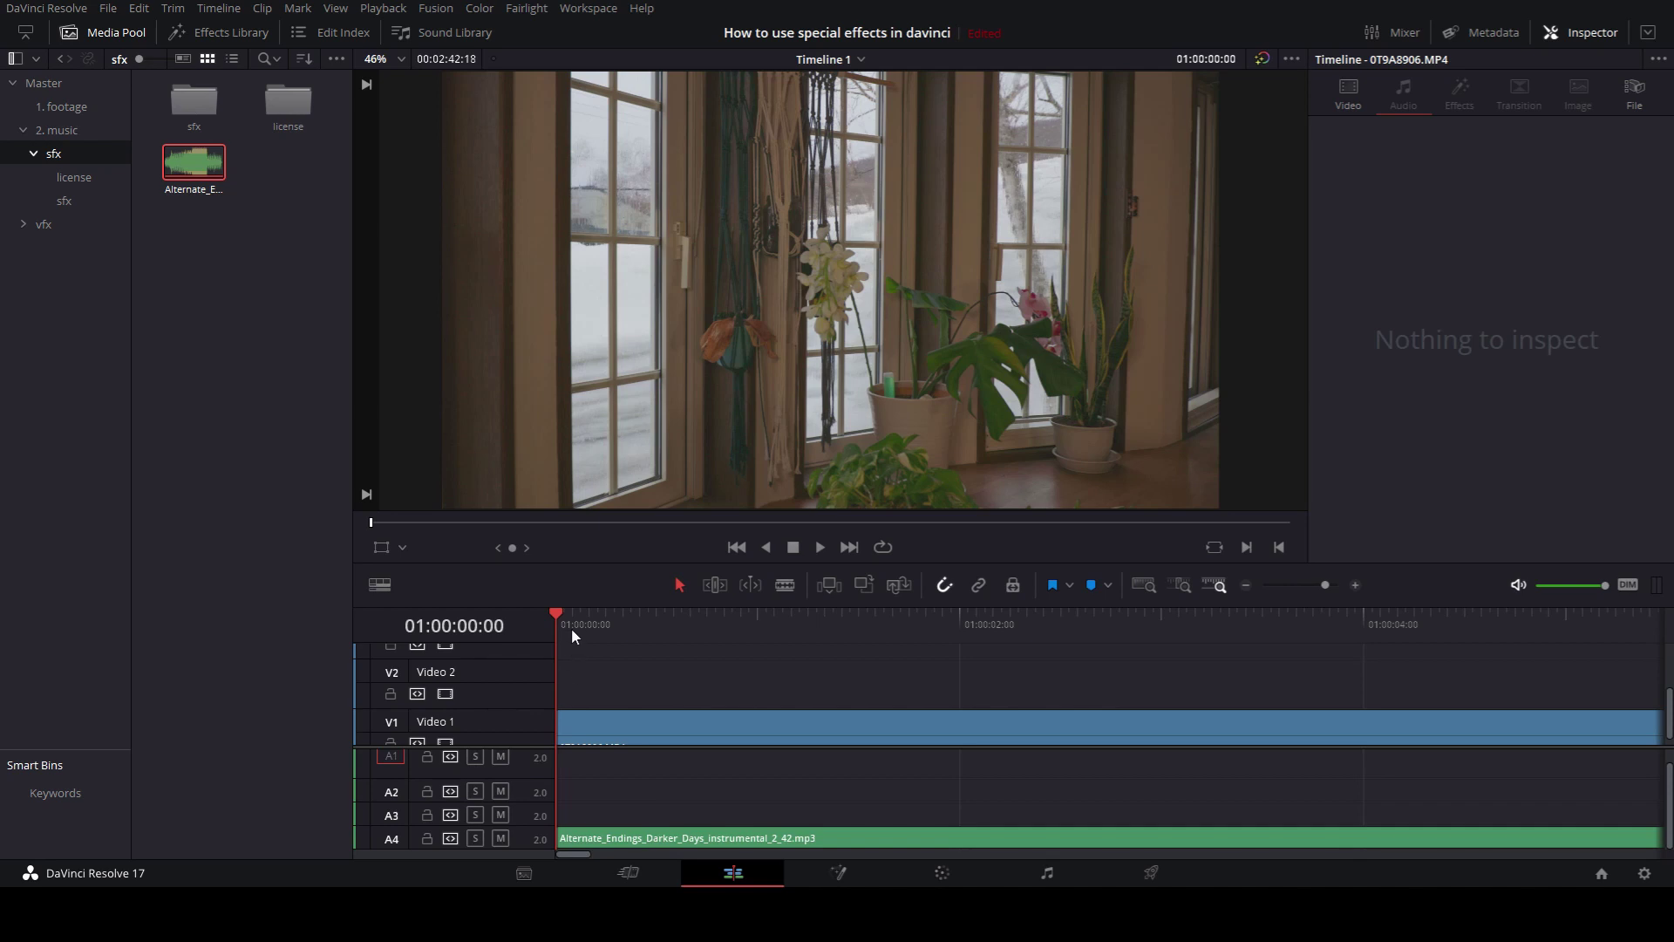
Play the edit from 01:00:00:00 with the Darker Days music on A4
{"action": "key", "text": "space"}
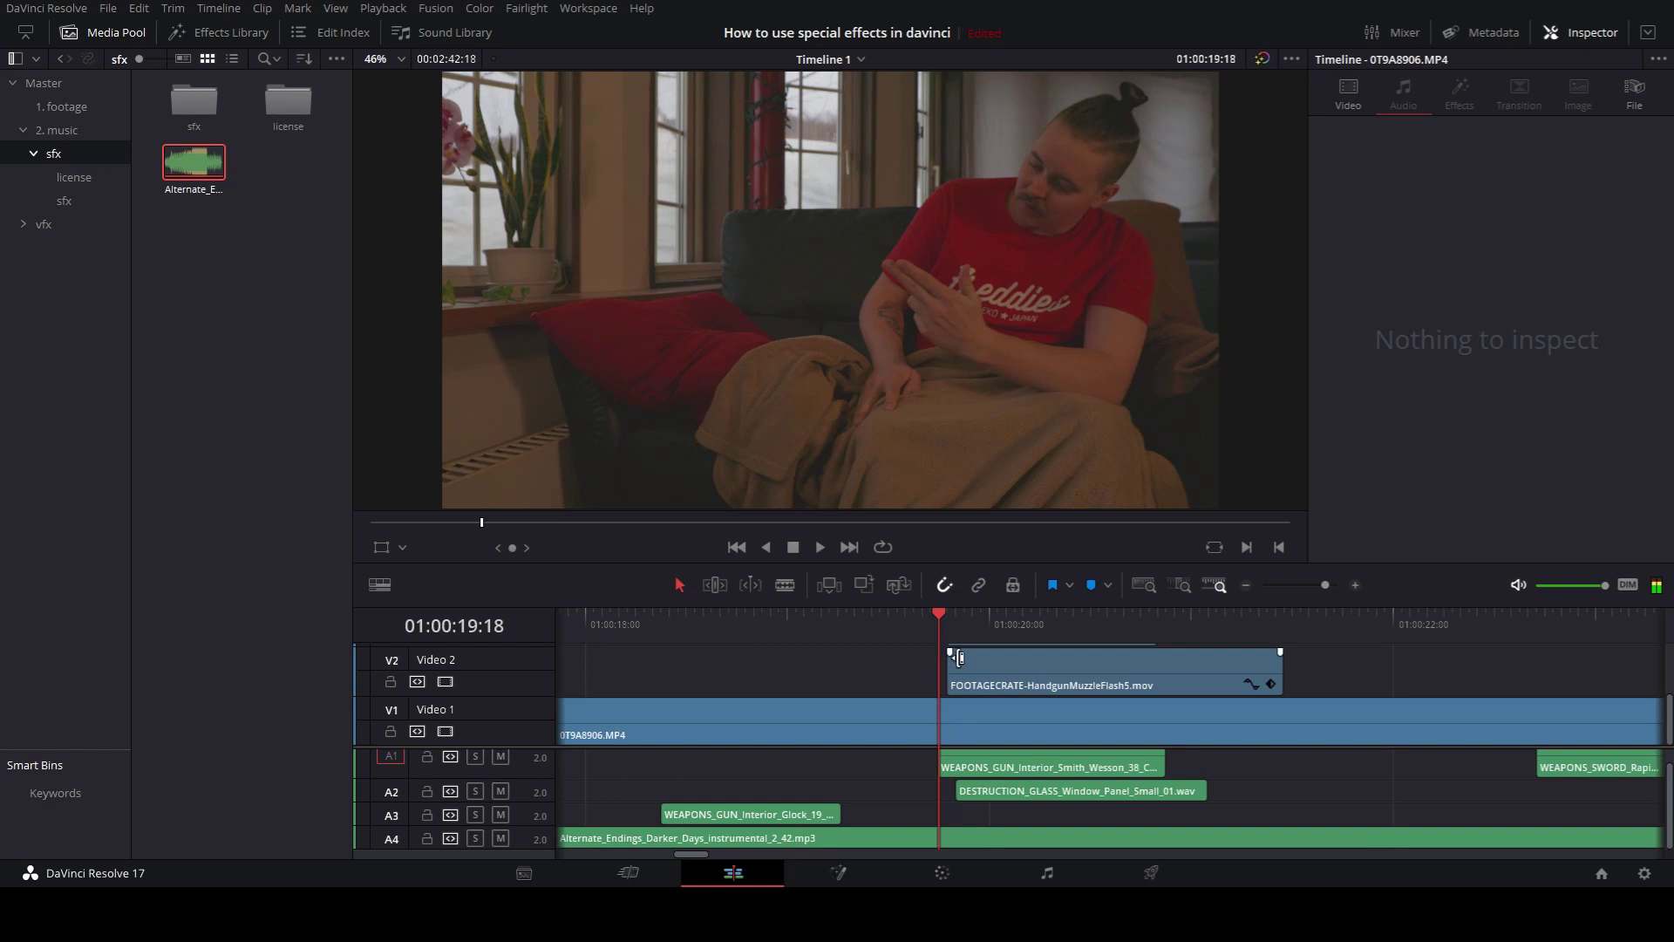
Land on the muzzle-flash frame, then select clip 01 on the Color page
{"action": "key", "text": "Right"}
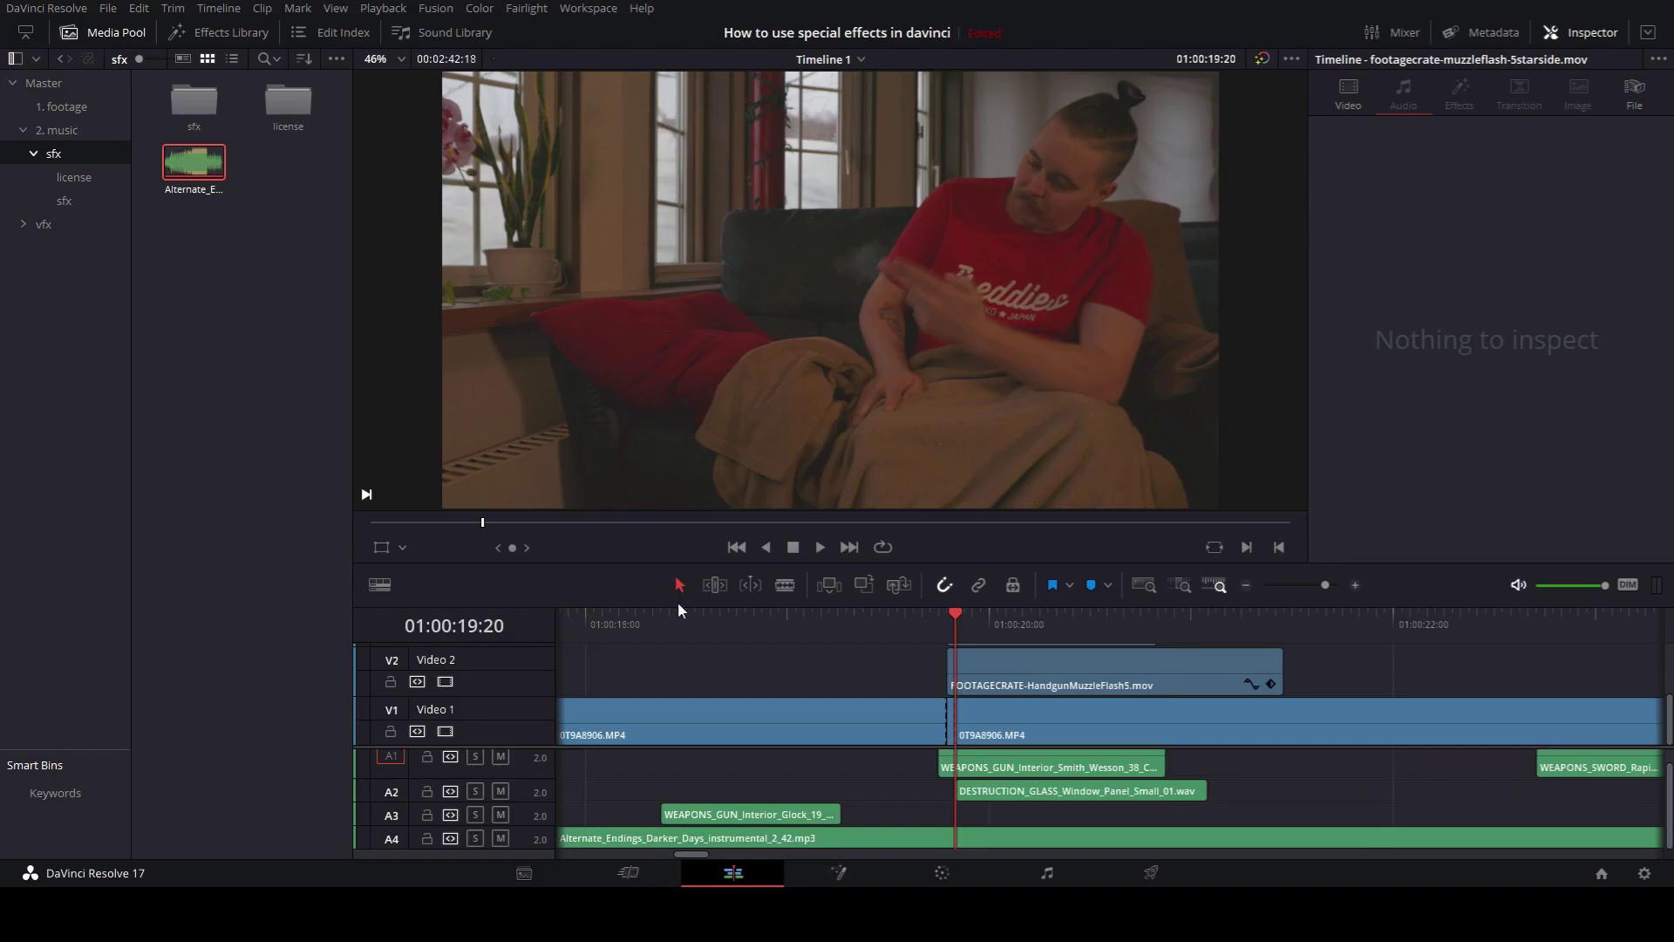
{"action": "key", "text": "Left"}
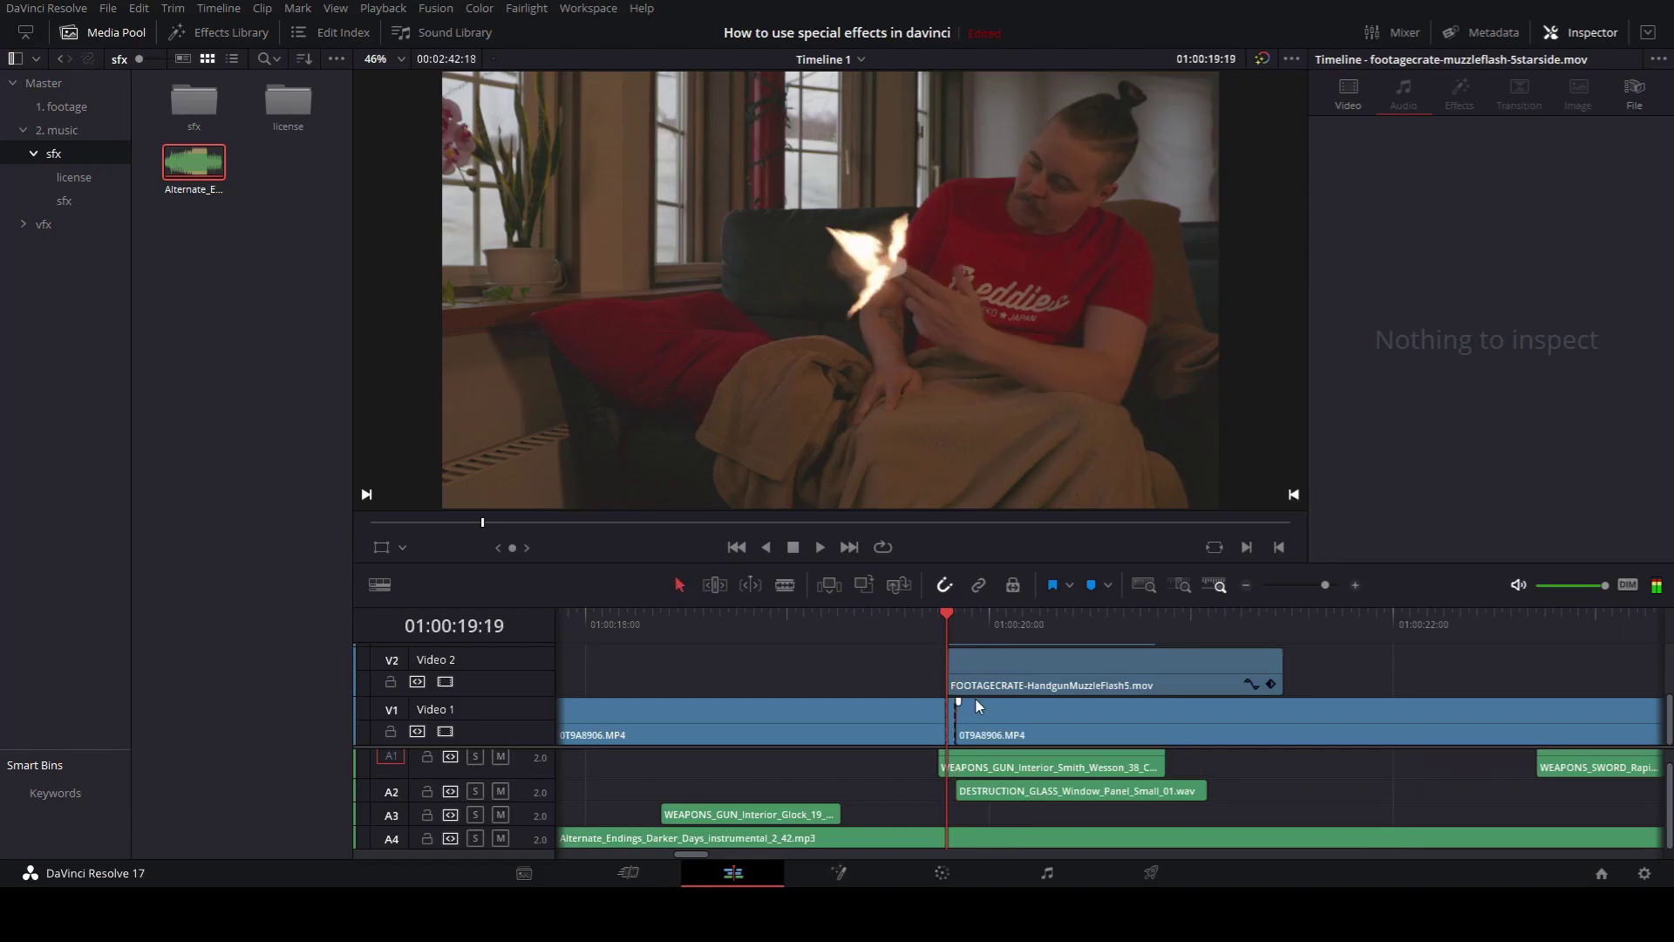
{"action": "left_click", "coordinate": [930, 873]}
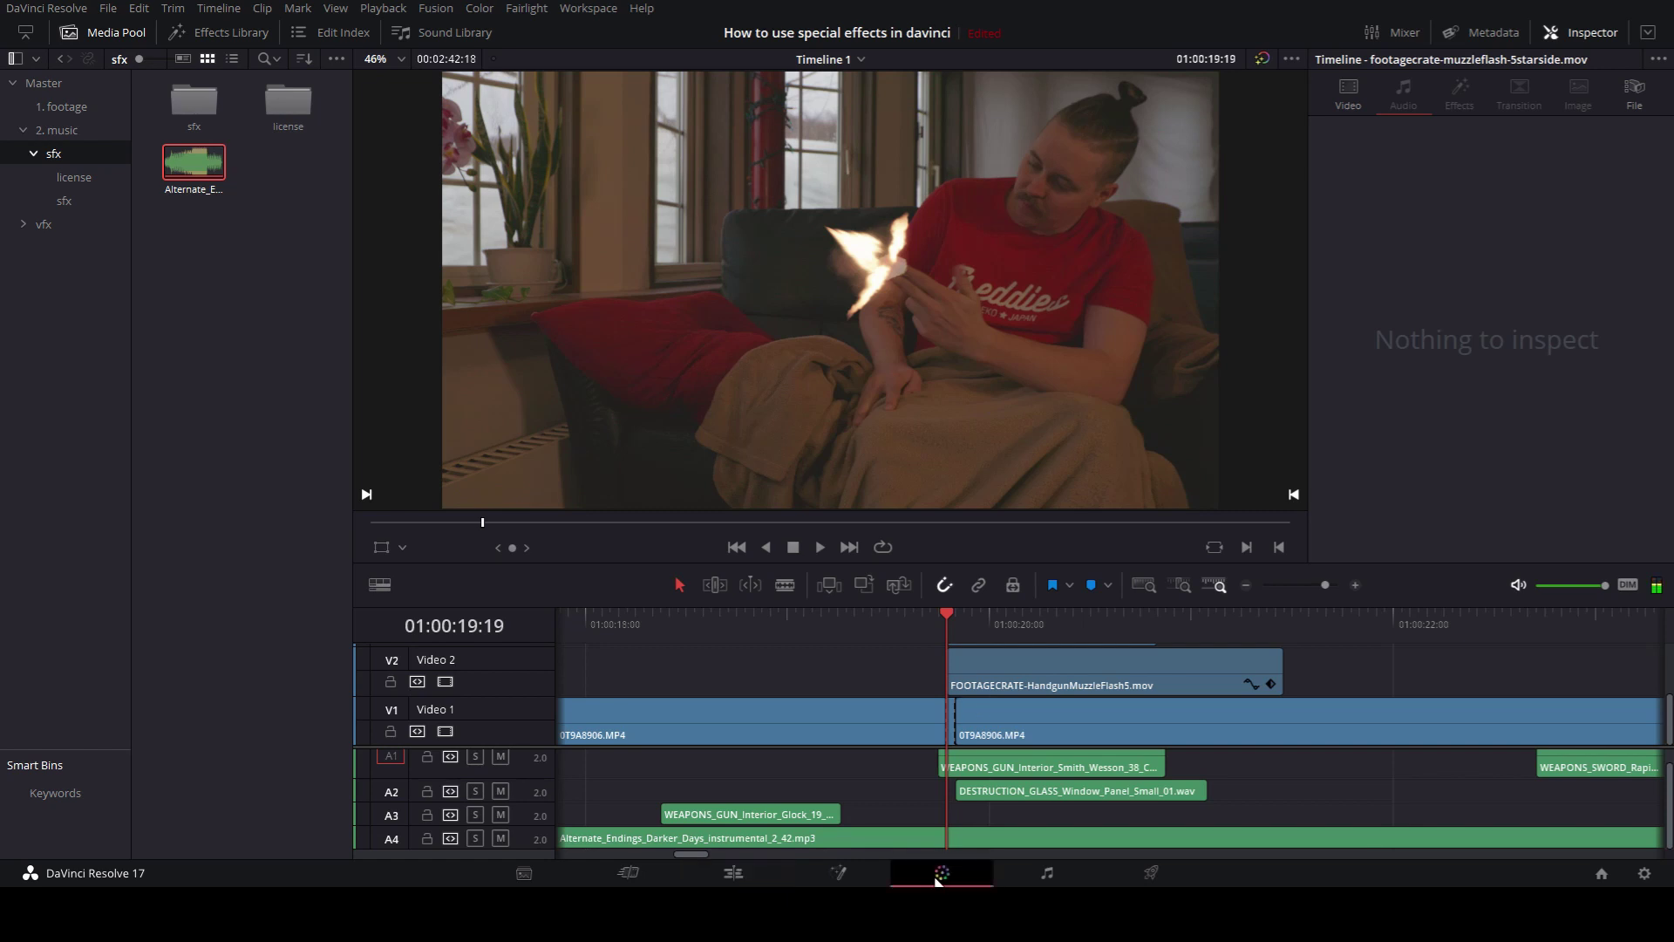
{"action": "left_click", "coordinate": [75, 512]}
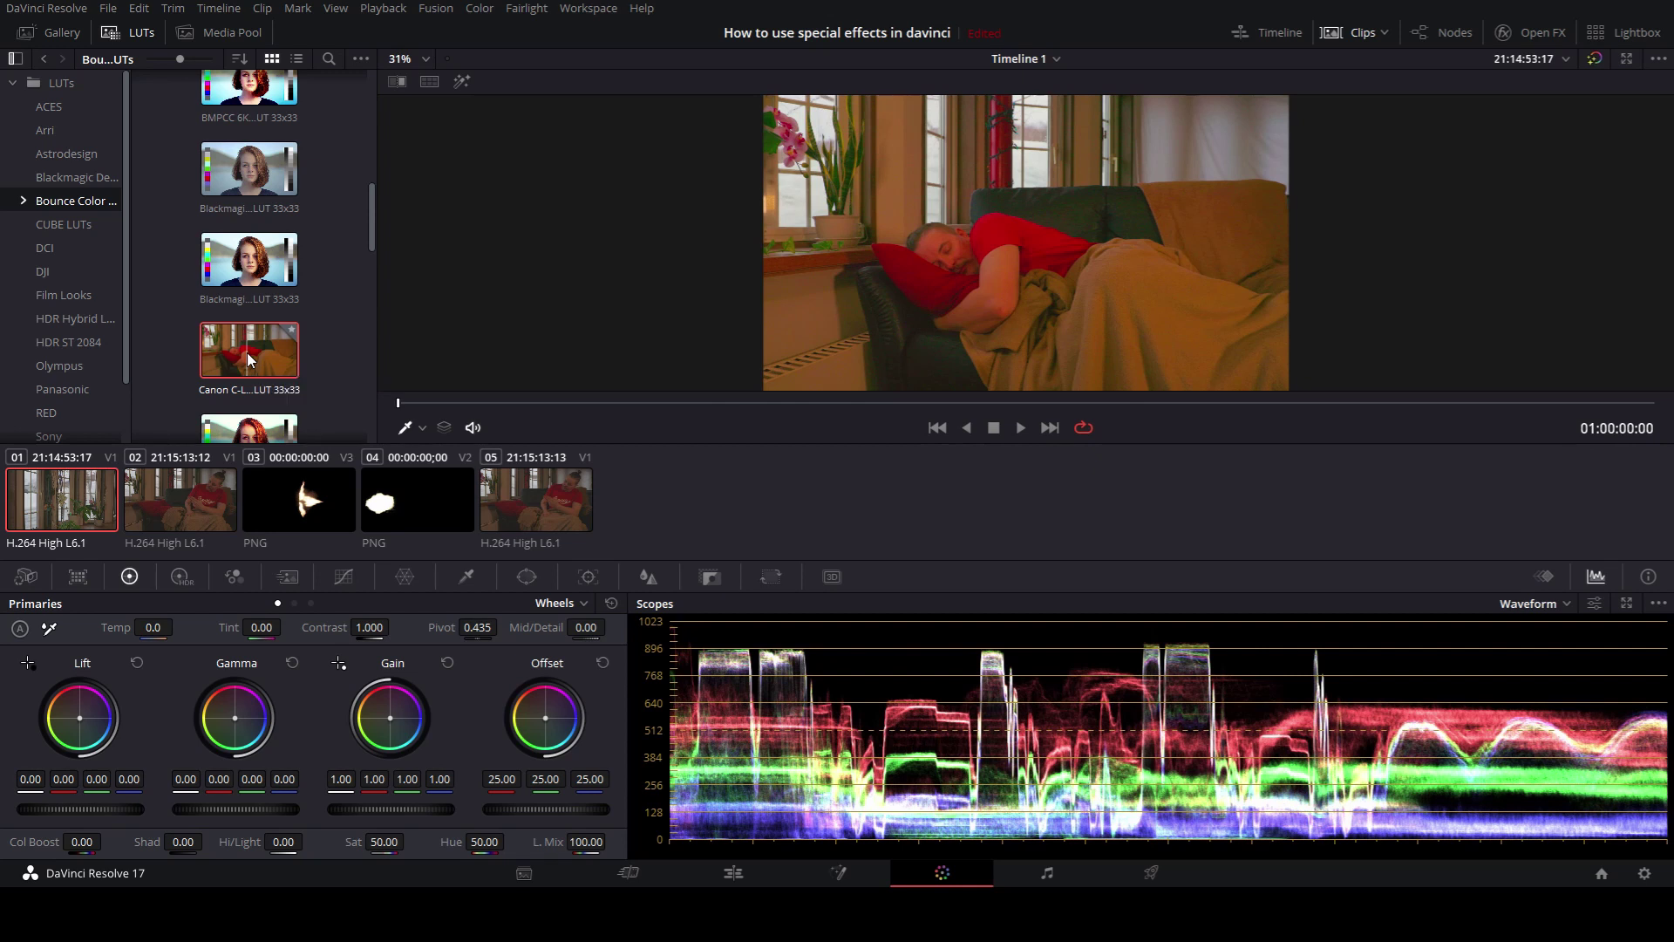
Try the Canon LUT on clip 01, raise gain to 1.17 and darken the shadows slightly
{"action": "left_click_drag", "start_coordinate": [248, 352], "coordinate": [63, 499]}
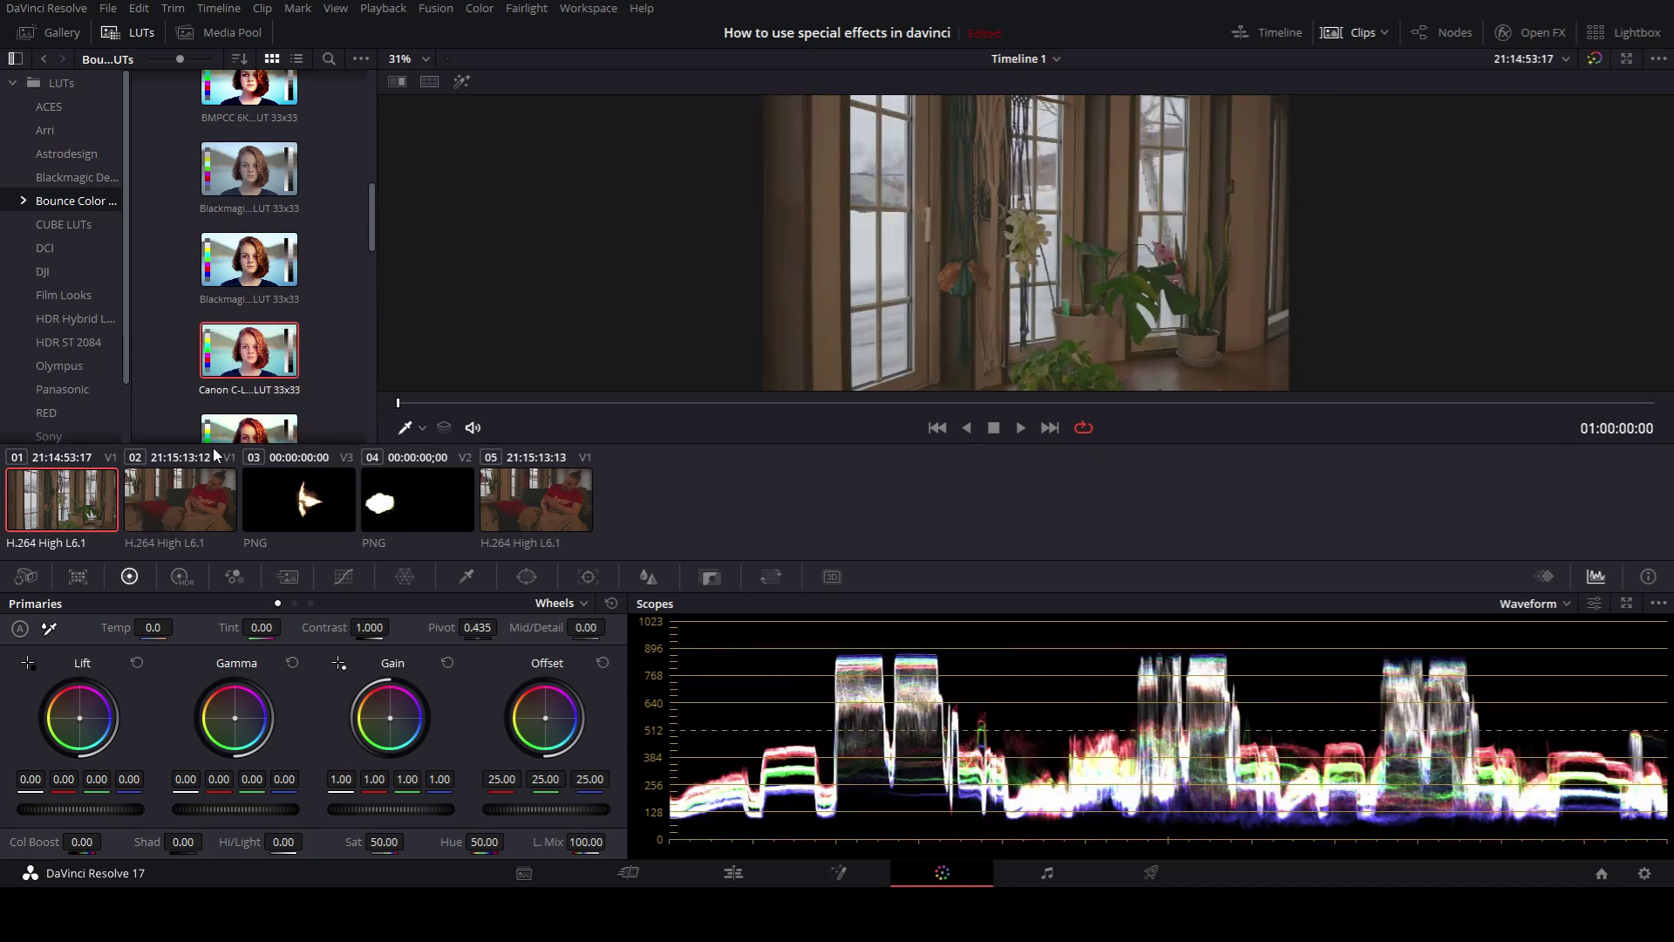
{"action": "left_click_drag", "start_coordinate": [279, 353], "coordinate": [491, 472]}
{"action": "left_click_drag", "start_coordinate": [384, 808], "coordinate": [422, 808]}
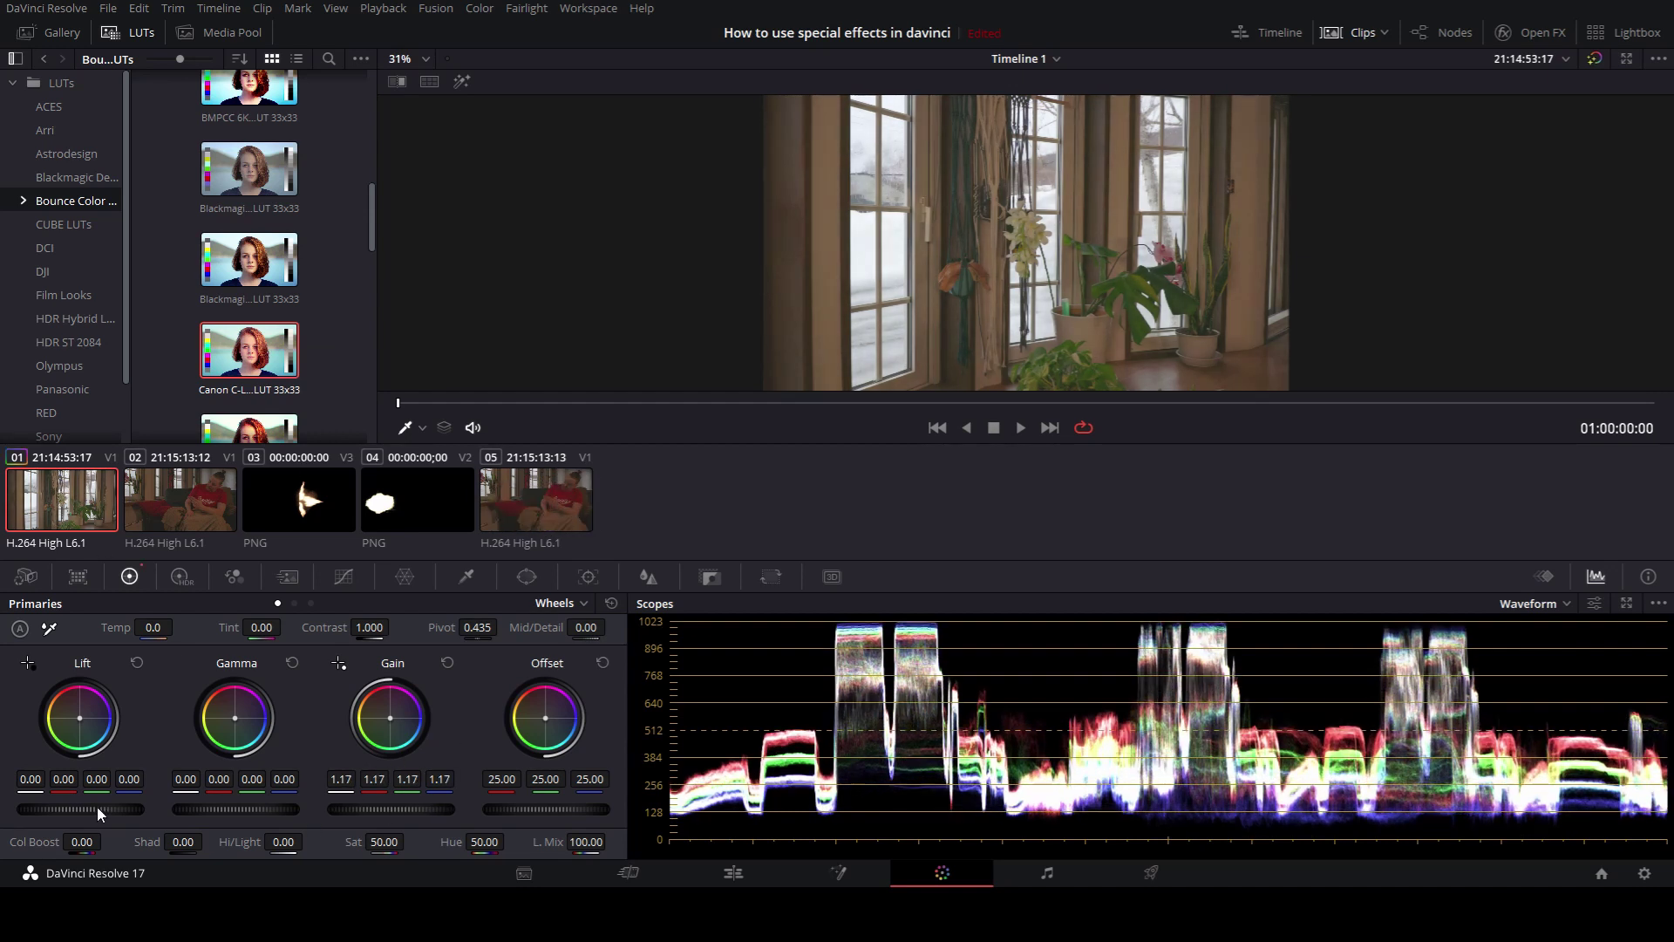
{"action": "left_click_drag", "start_coordinate": [106, 804], "coordinate": [94, 804]}
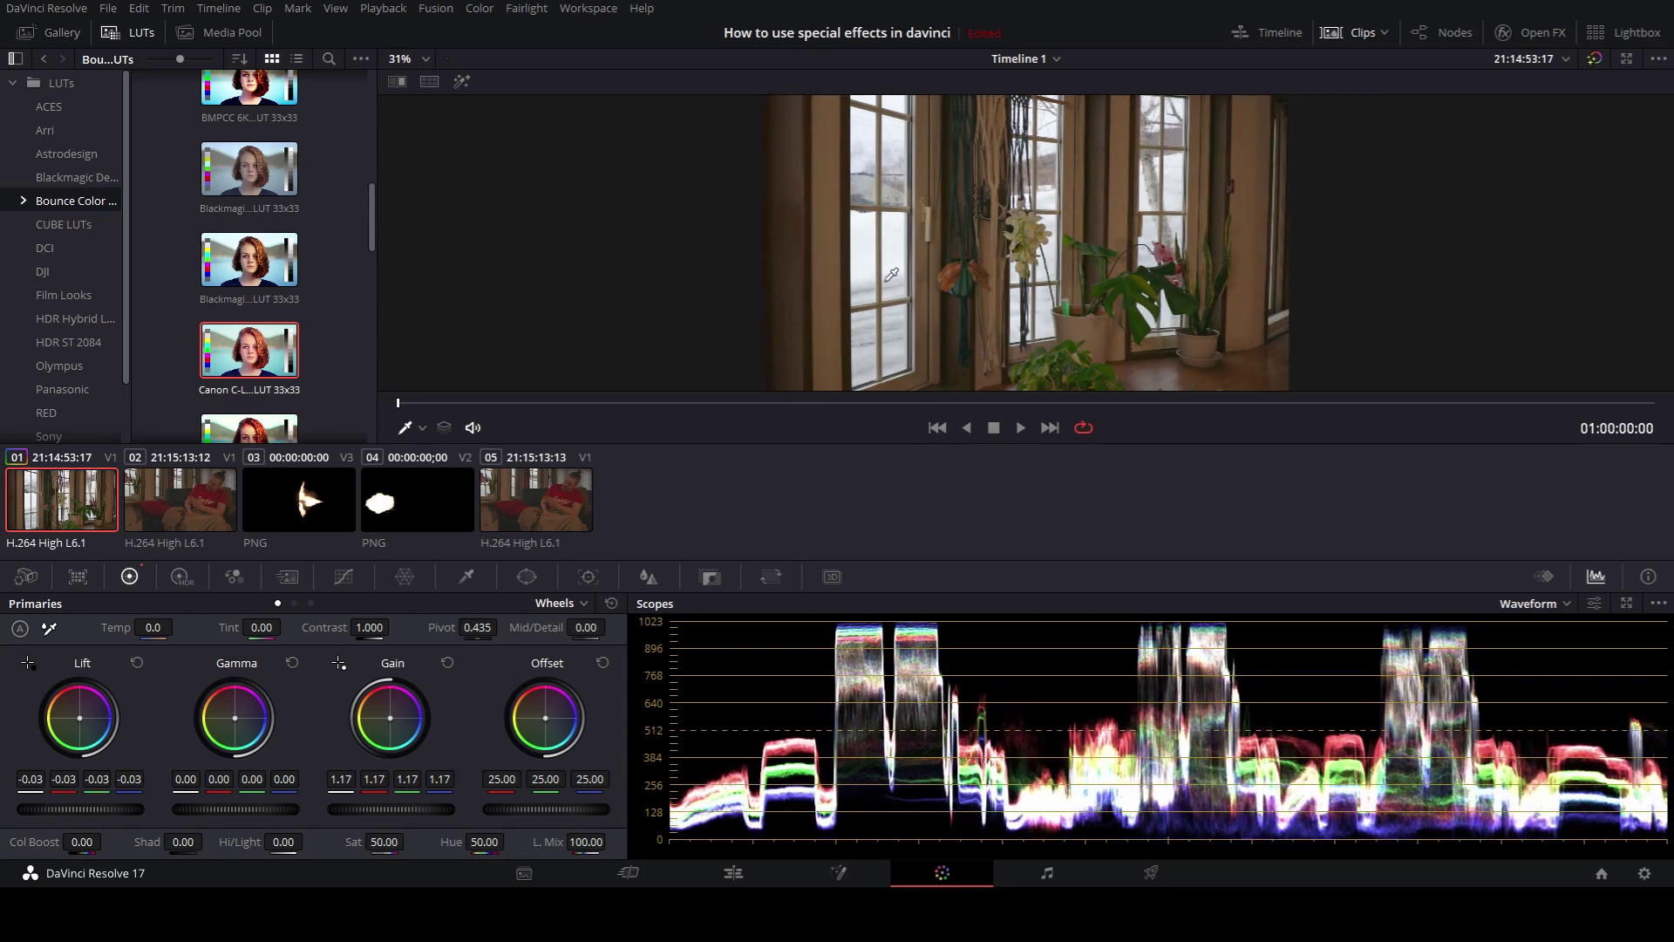
{"action": "left_click_drag", "start_coordinate": [778, 405], "coordinate": [1168, 403]}
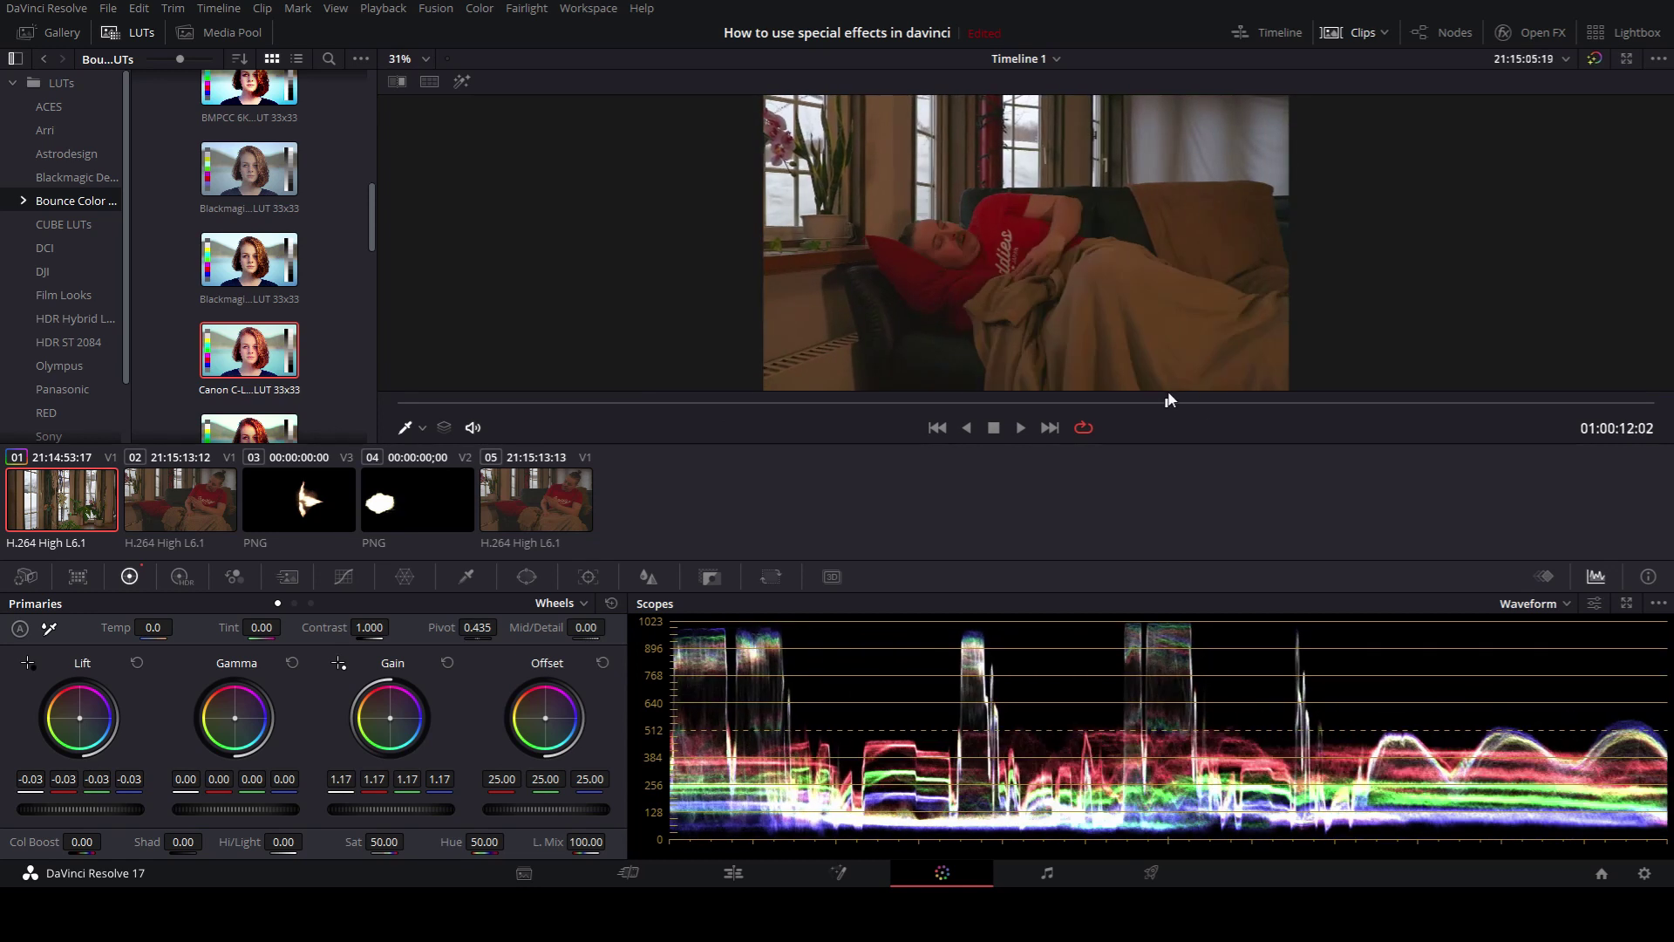
Set Temp -1120, Tint -33, Contrast 1.142, then Log shadows -0.11 and highlights 0.04
{"action": "left_click_drag", "start_coordinate": [153, 627], "coordinate": [96, 626]}
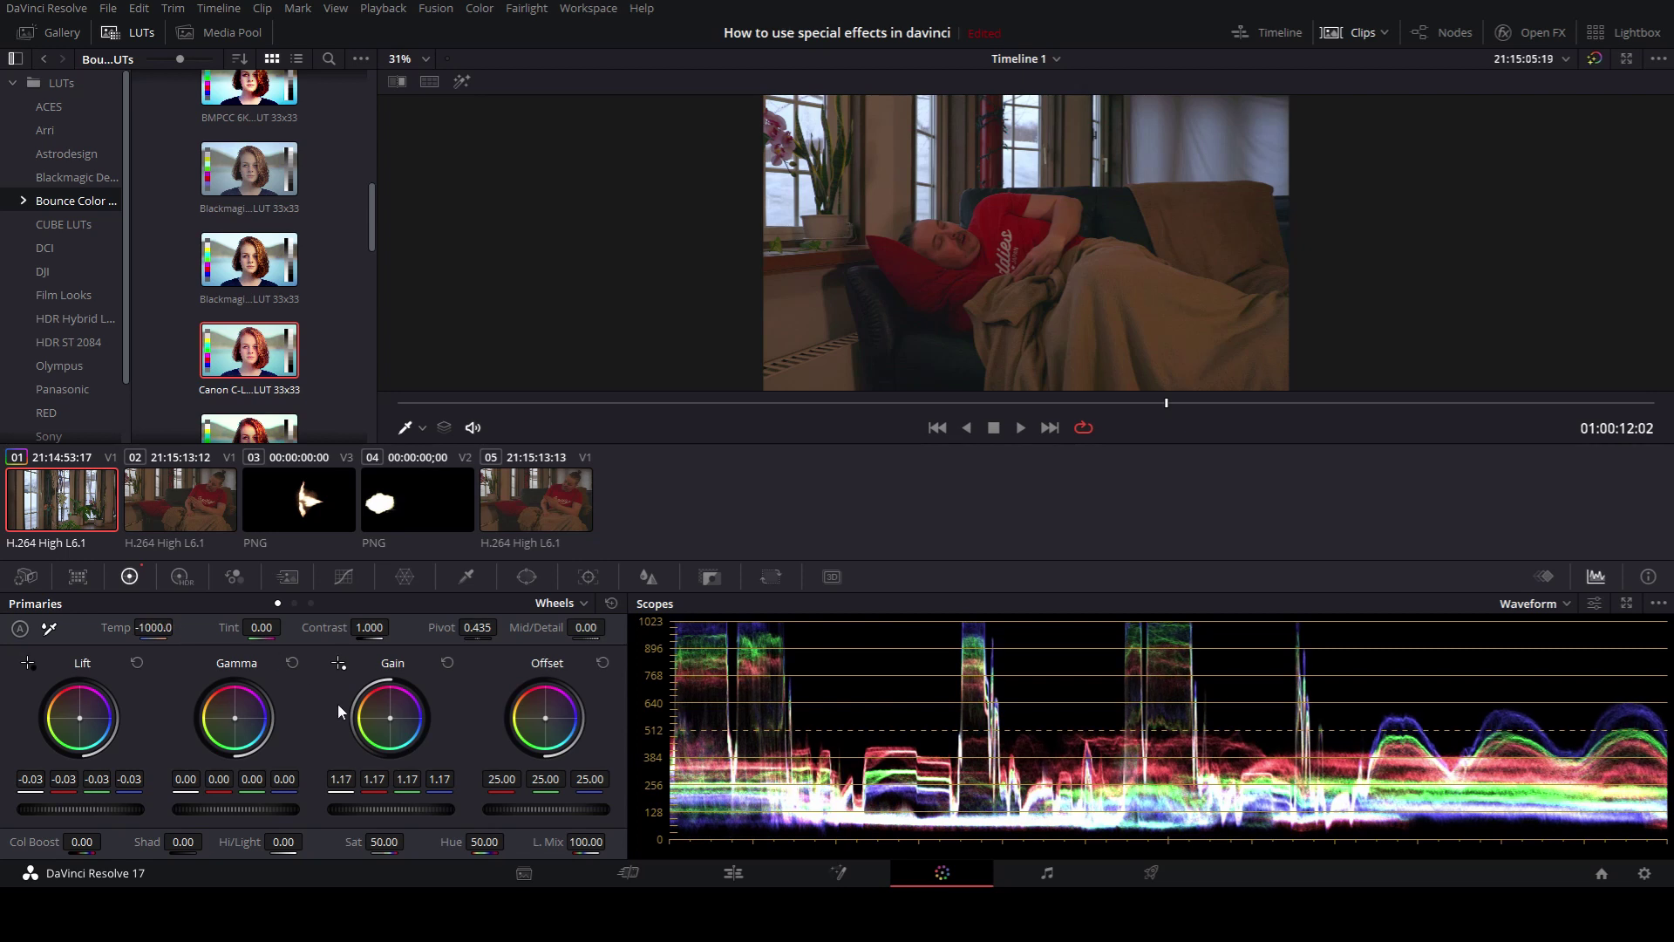
{"action": "left_click_drag", "start_coordinate": [261, 627], "coordinate": [174, 627]}
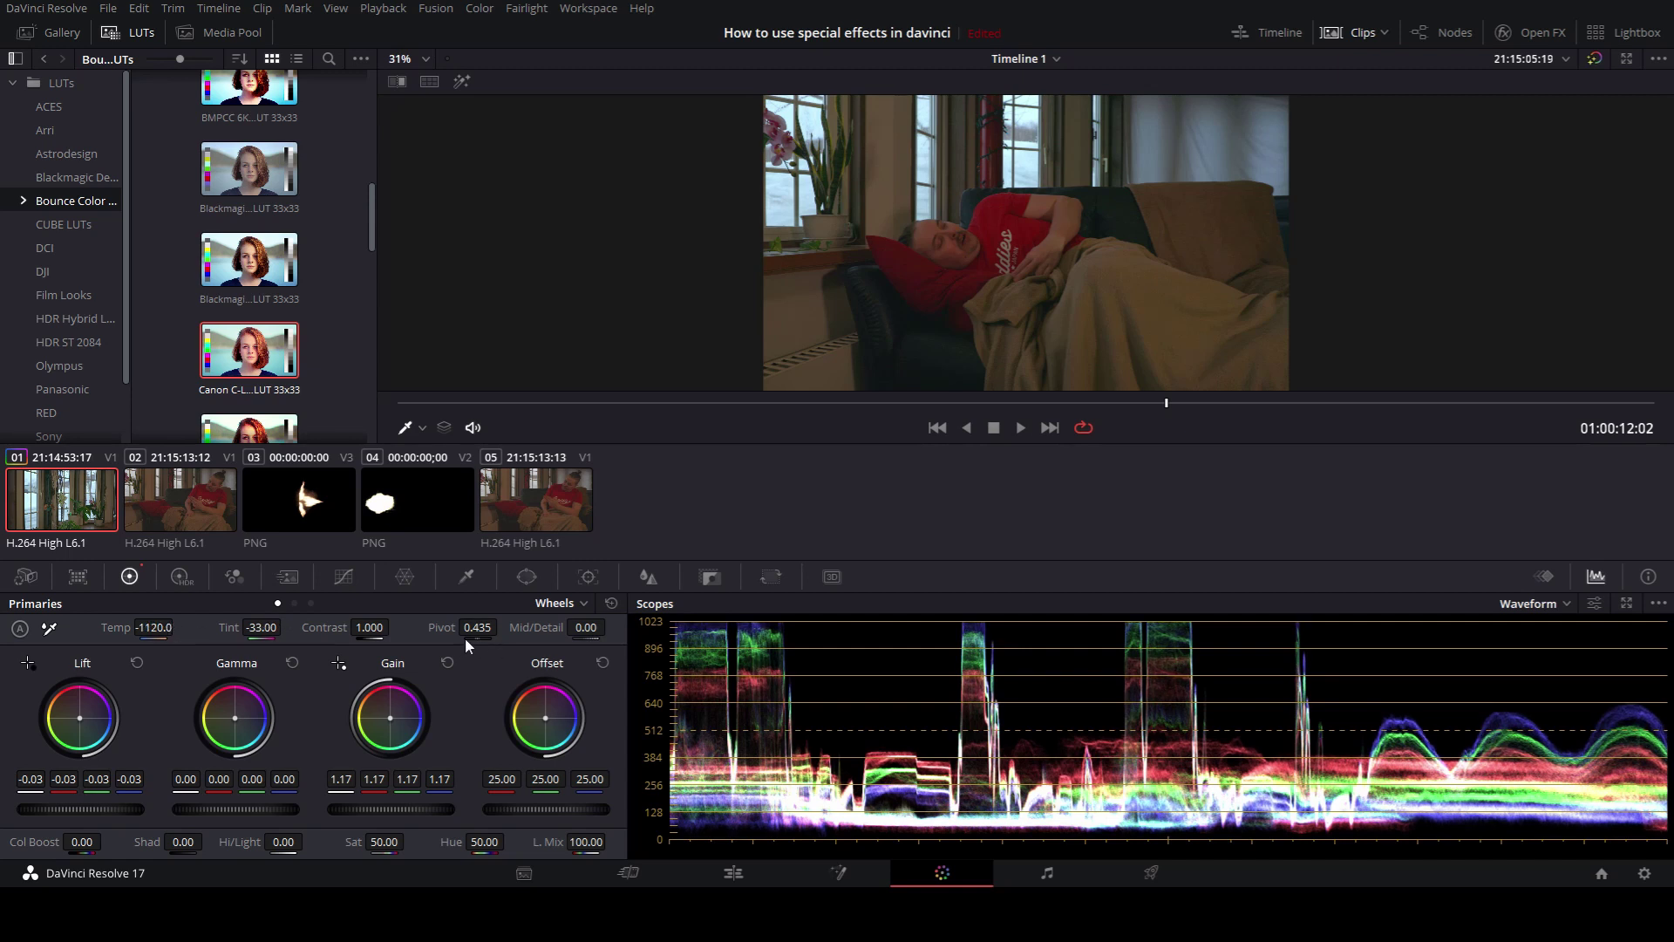
{"action": "mouse_move", "coordinate": [362, 627]}
{"action": "left_mouse_down"}
{"action": "mouse_move", "coordinate": [394, 625]}
{"action": "mouse_move", "coordinate": [362, 627]}
{"action": "left_mouse_up"}
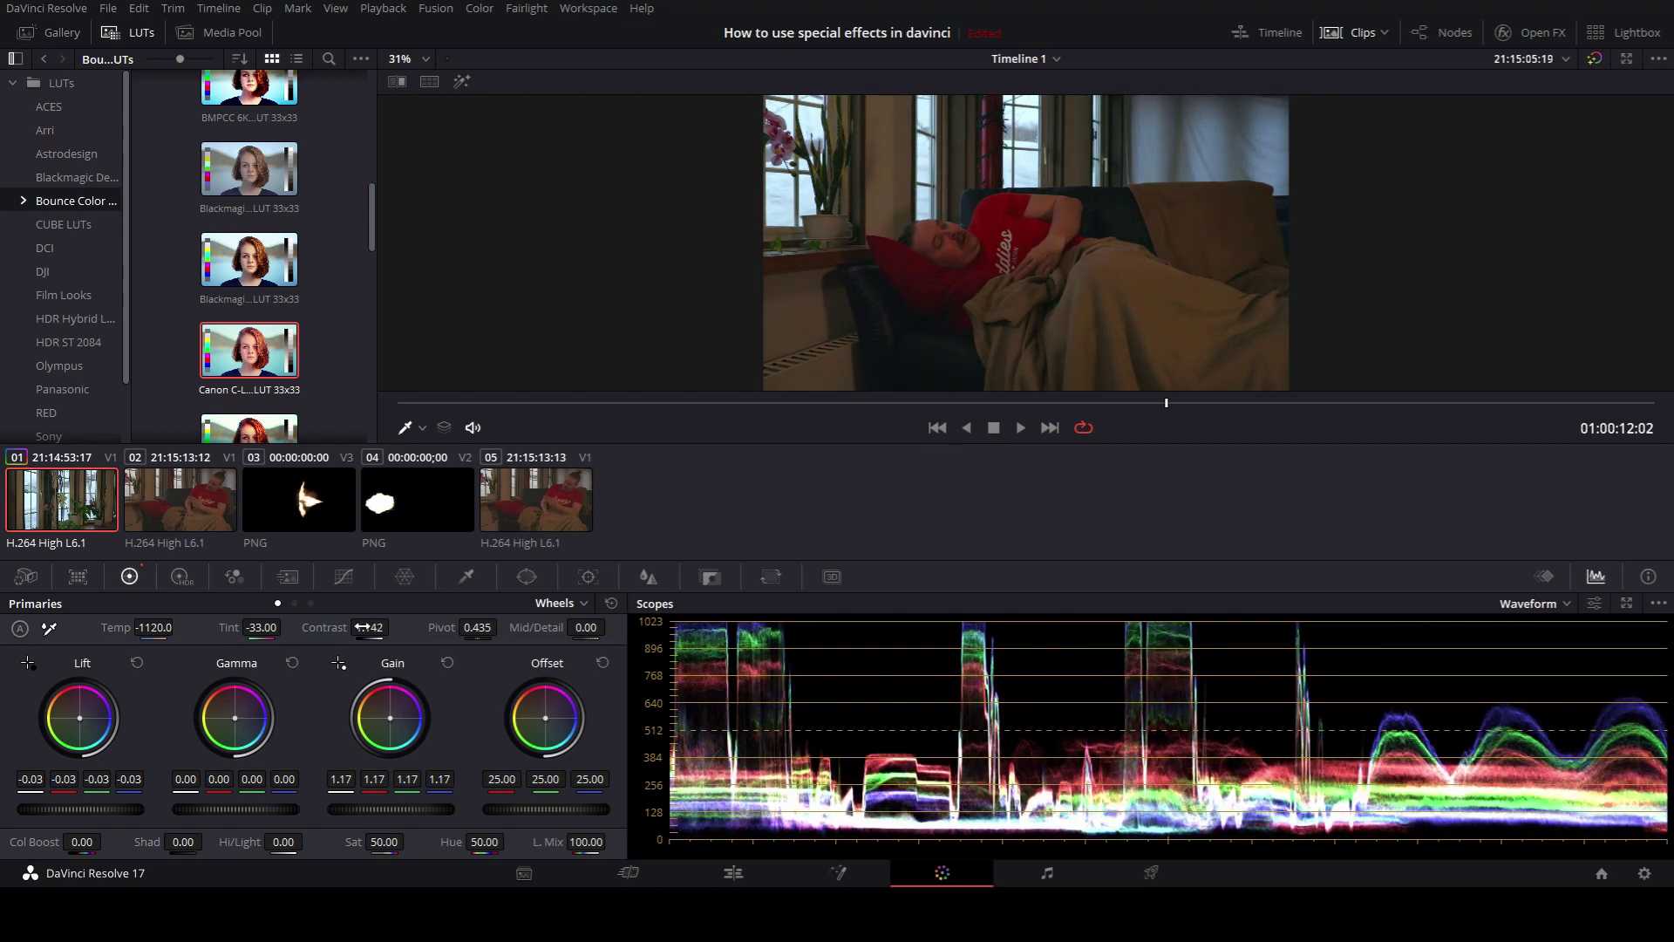
{"action": "left_click", "coordinate": [312, 605]}
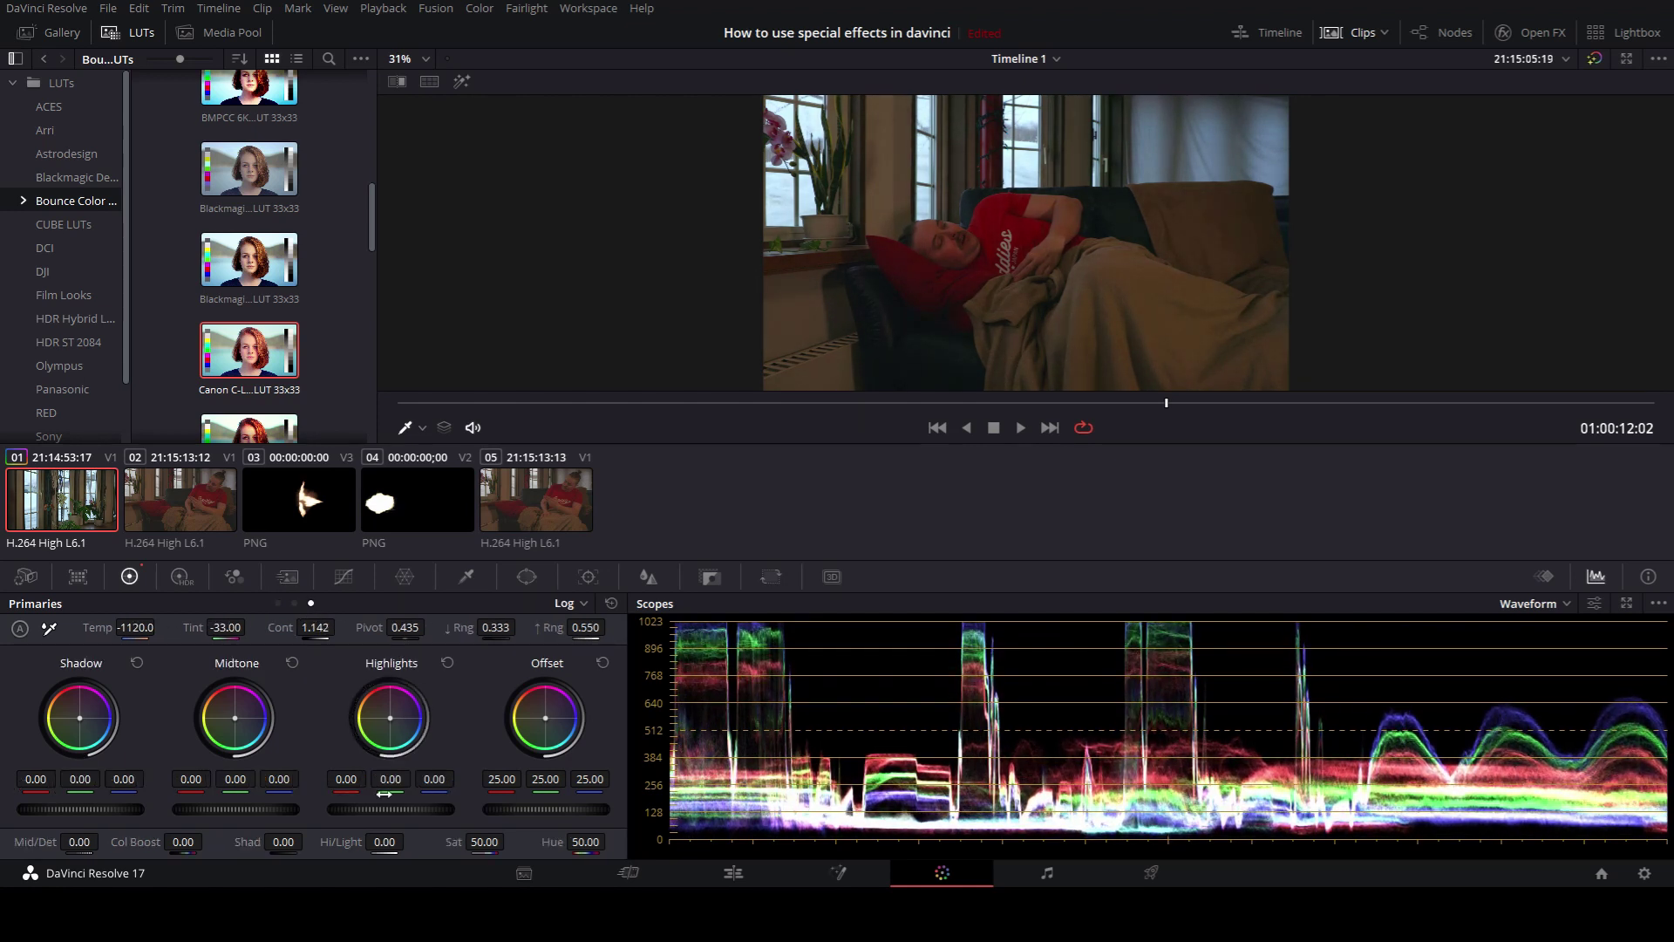
{"action": "left_click_drag", "start_coordinate": [110, 817], "coordinate": [85, 817]}
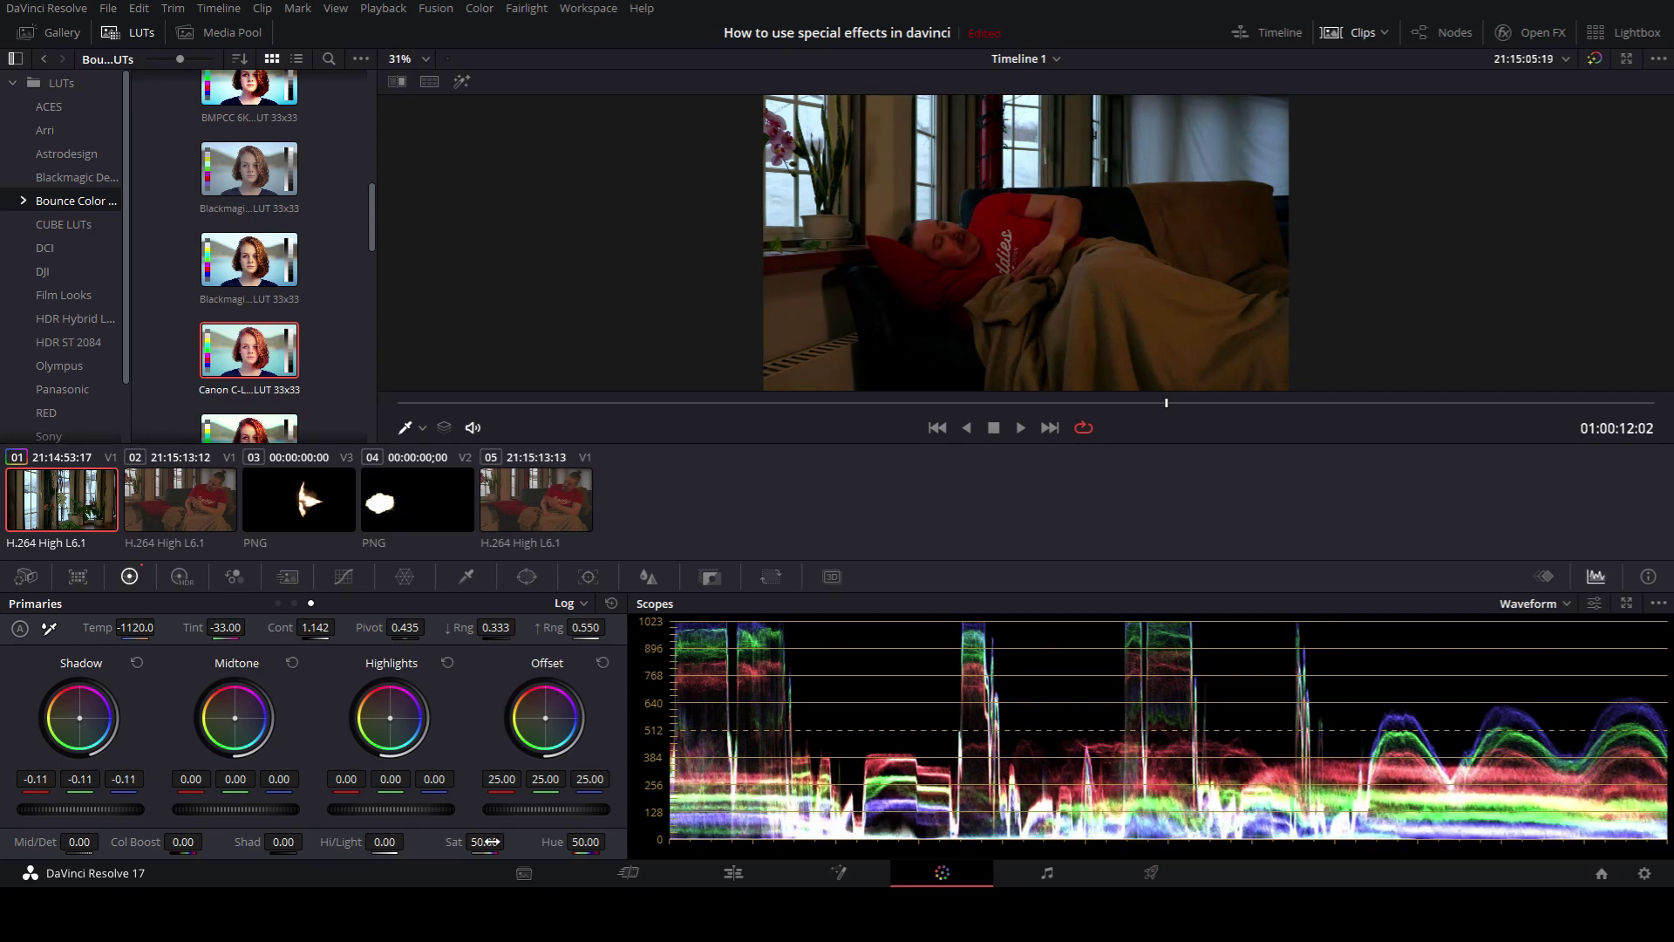
{"action": "left_click_drag", "start_coordinate": [384, 809], "coordinate": [399, 809]}
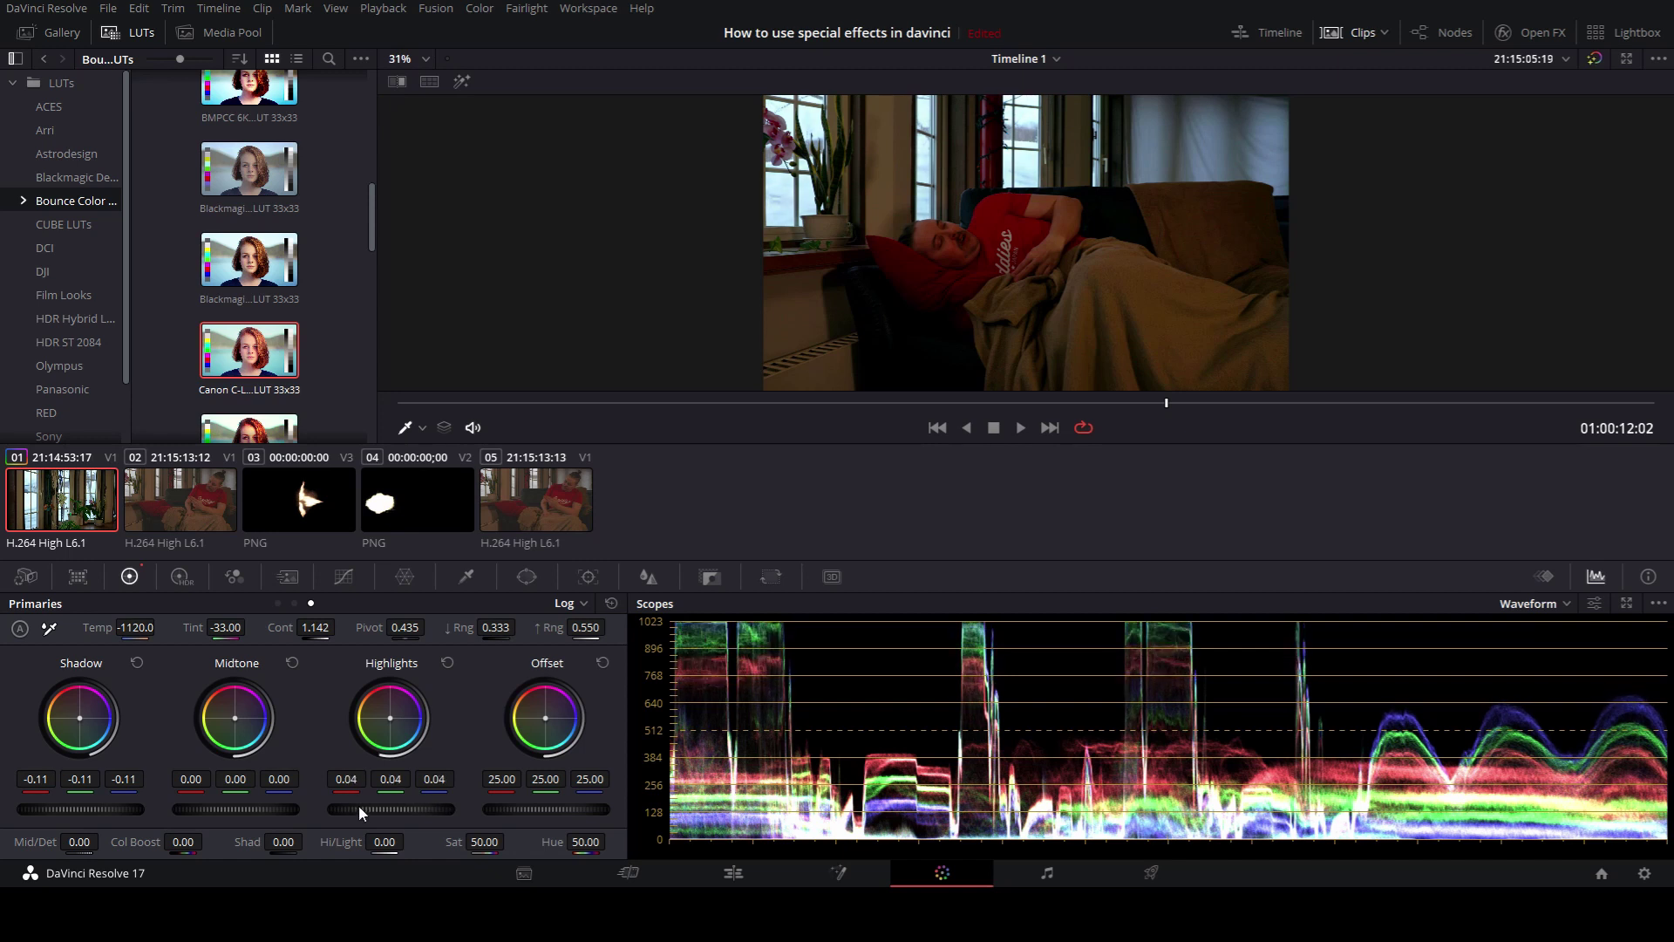
Raise clip 02's Gain master wheel to 2.09, then return to the Edit page
{"action": "left_click", "coordinate": [216, 495]}
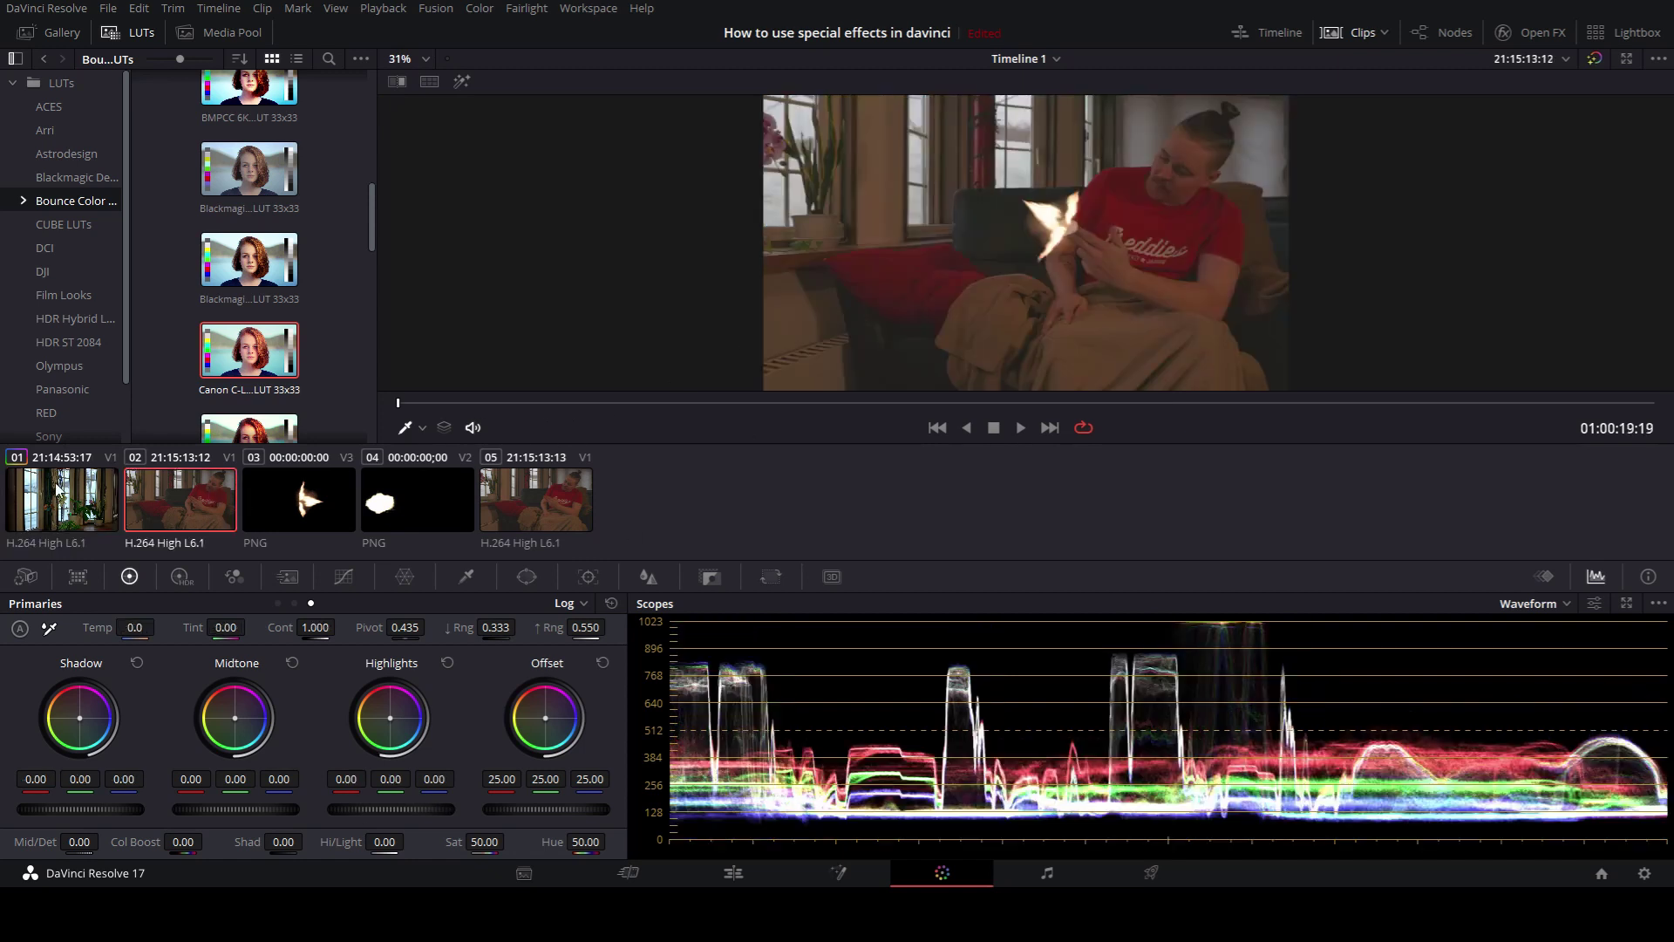
{"action": "left_click", "coordinate": [551, 493]}
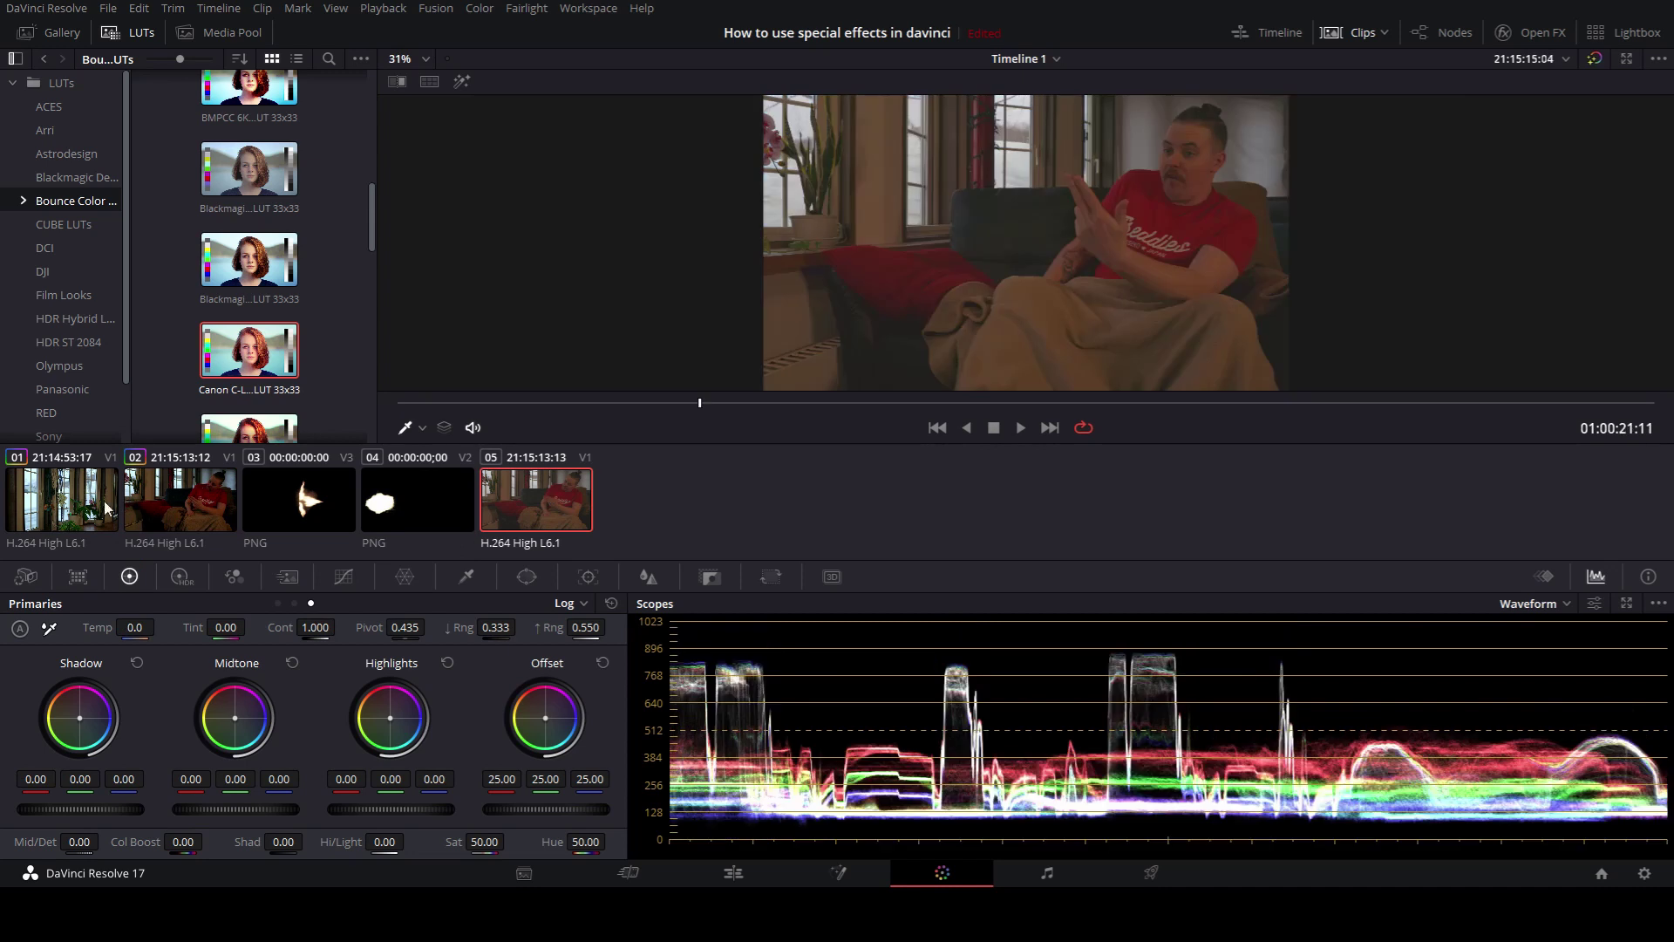
{"action": "left_click", "coordinate": [190, 488]}
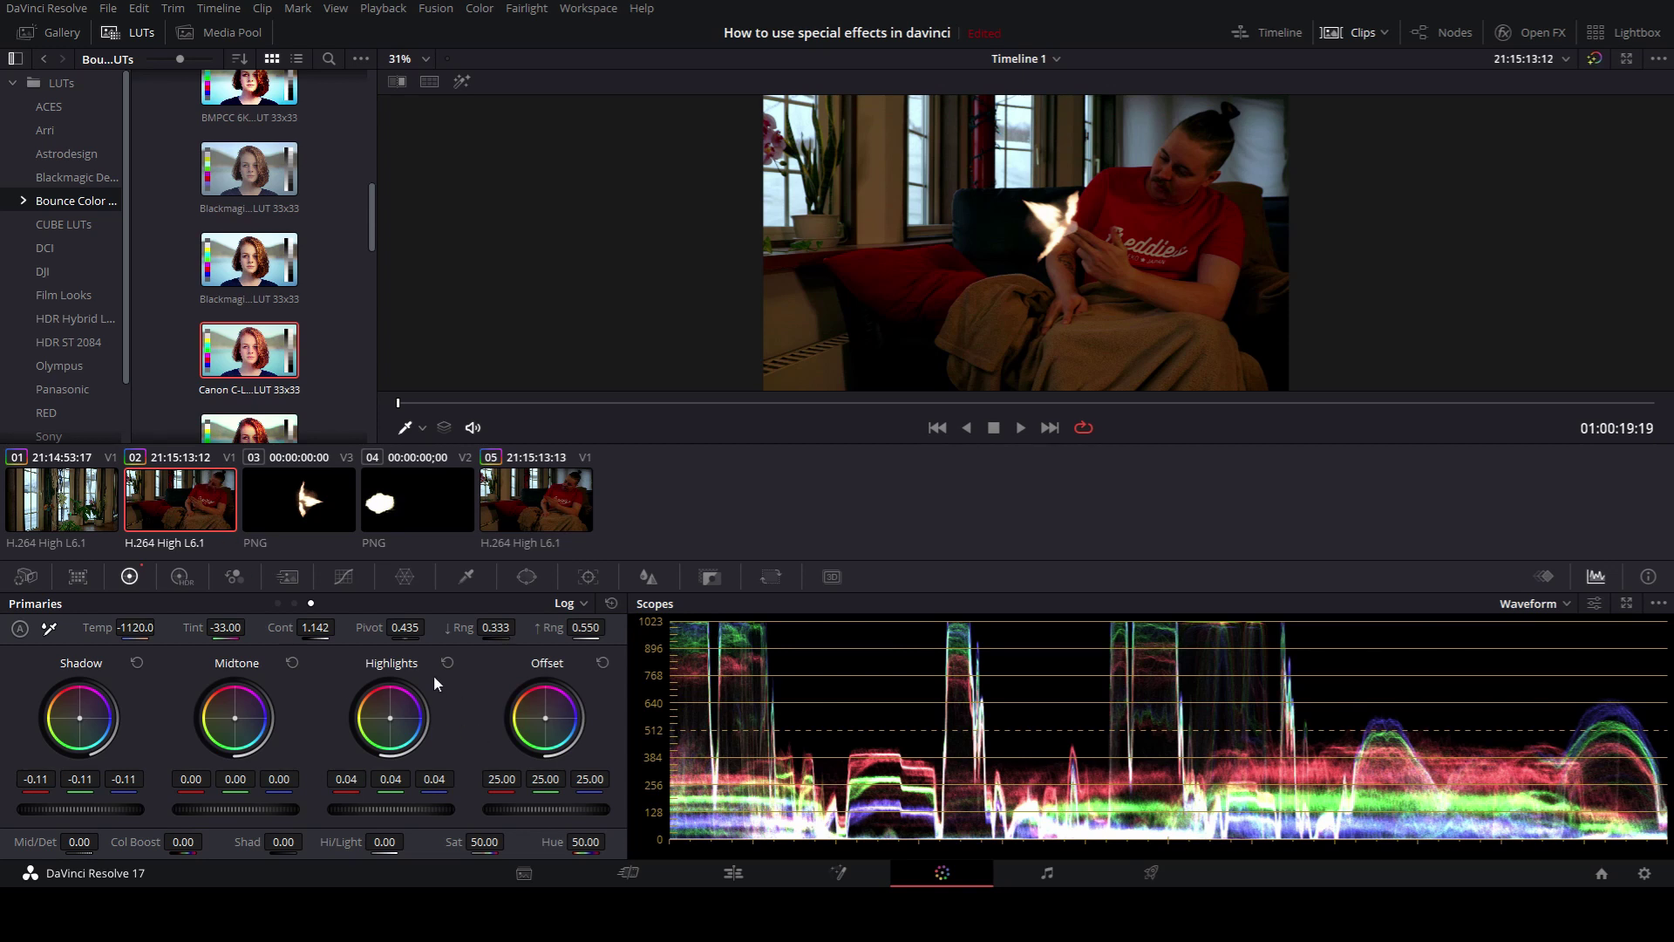
{"action": "left_click", "coordinate": [278, 603]}
{"action": "left_click_drag", "start_coordinate": [373, 807], "coordinate": [443, 807]}
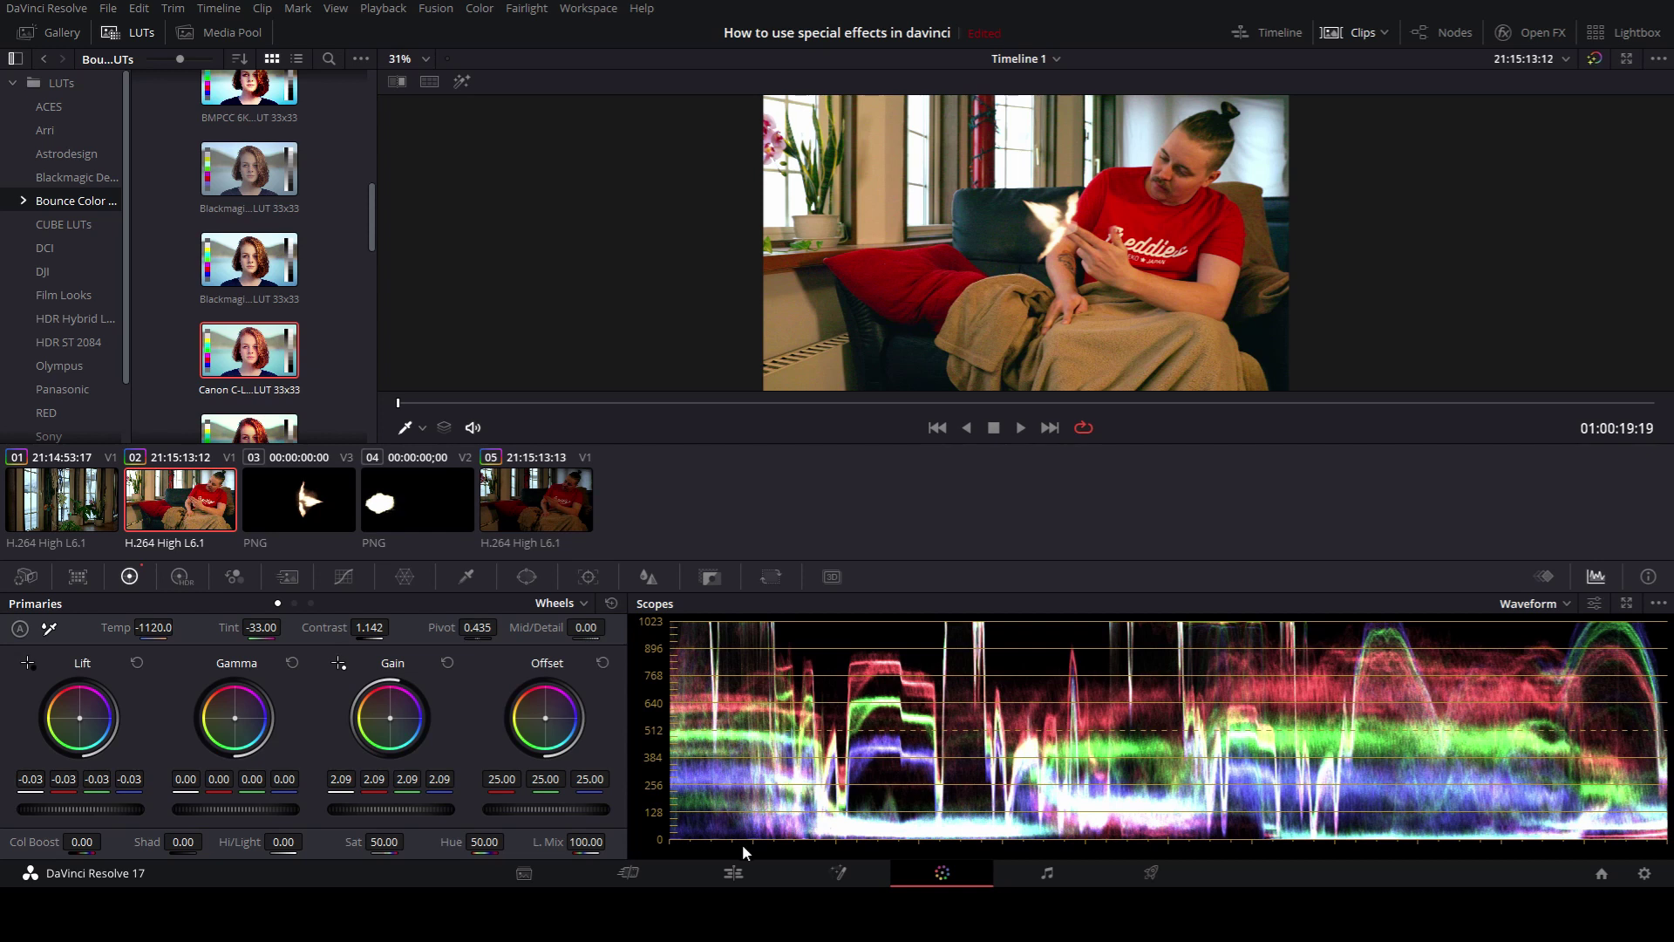
{"action": "left_click", "coordinate": [741, 877]}
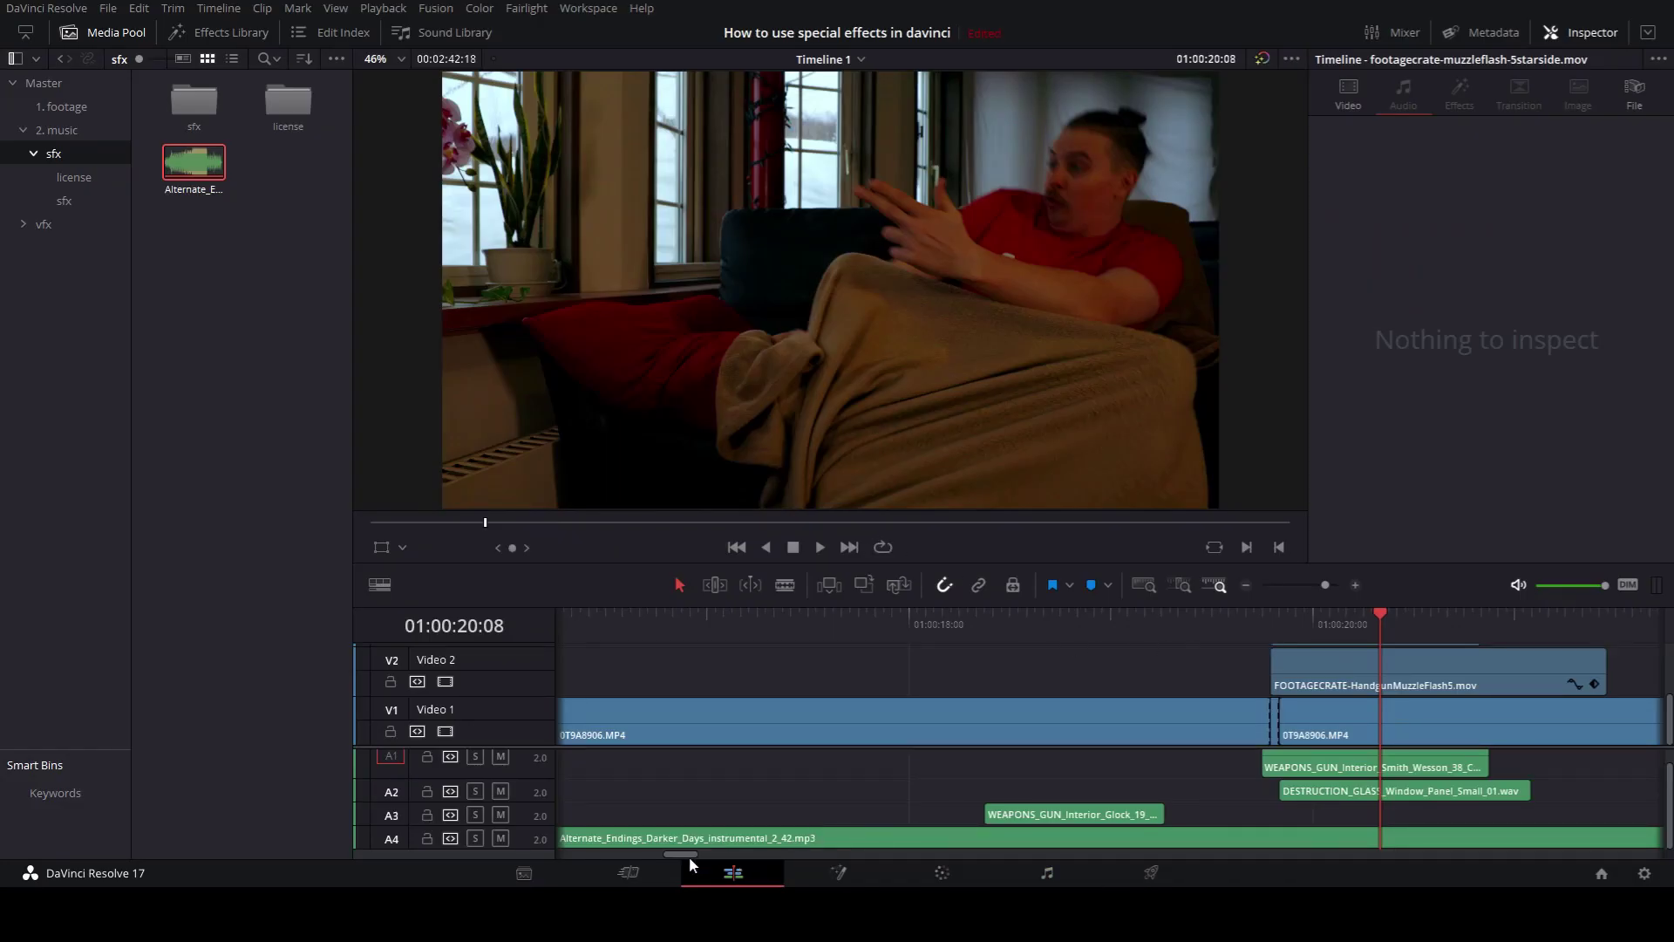
Blade the A4 music at the video's end, 01:00:26:15, and delete the leftover tail
{"action": "left_click_drag", "start_coordinate": [689, 857], "coordinate": [741, 853]}
{"action": "left_click", "coordinate": [1045, 614]}
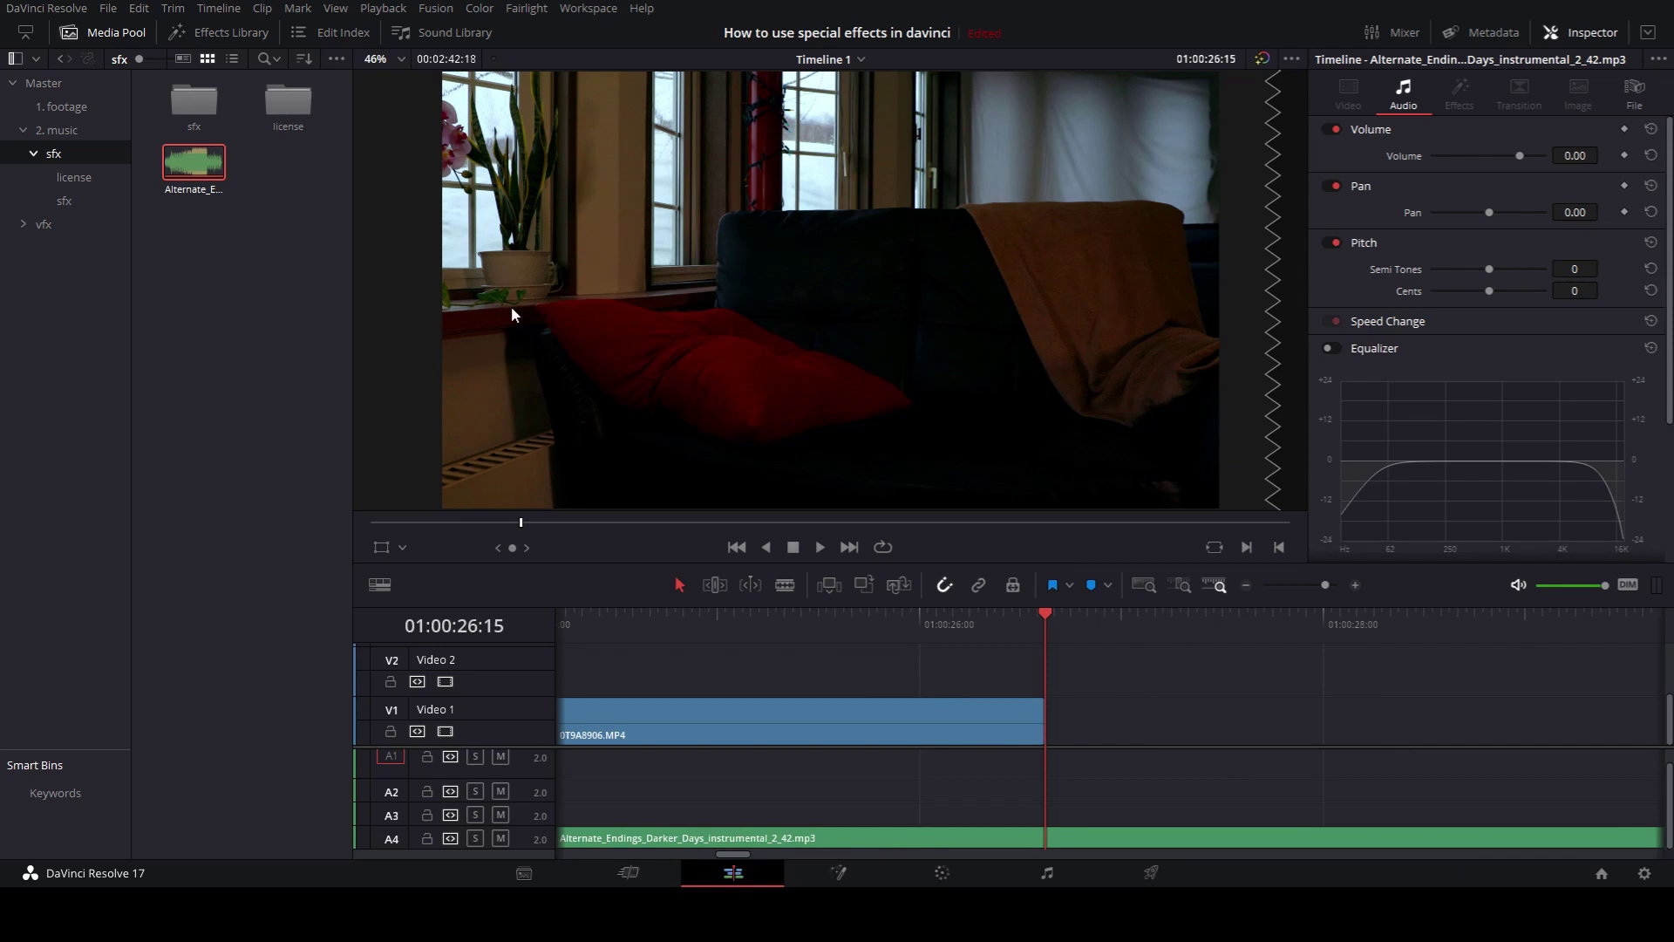
{"action": "left_click", "coordinate": [783, 585]}
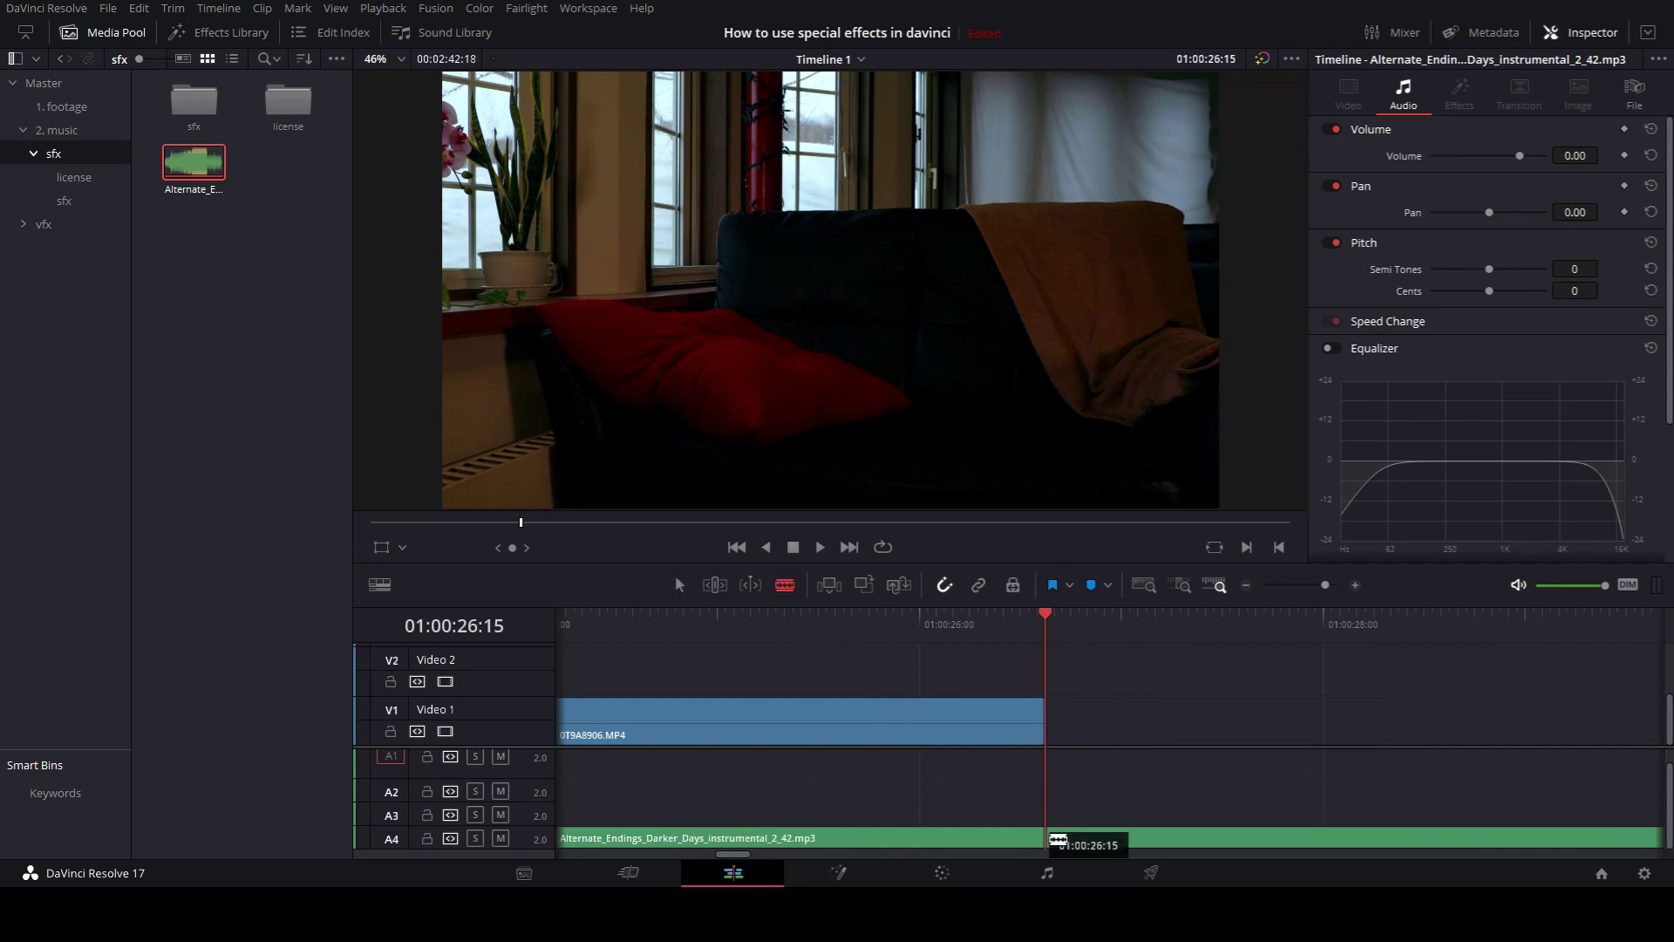
{"action": "left_click", "coordinate": [1047, 839]}
{"action": "left_click", "coordinate": [677, 584]}
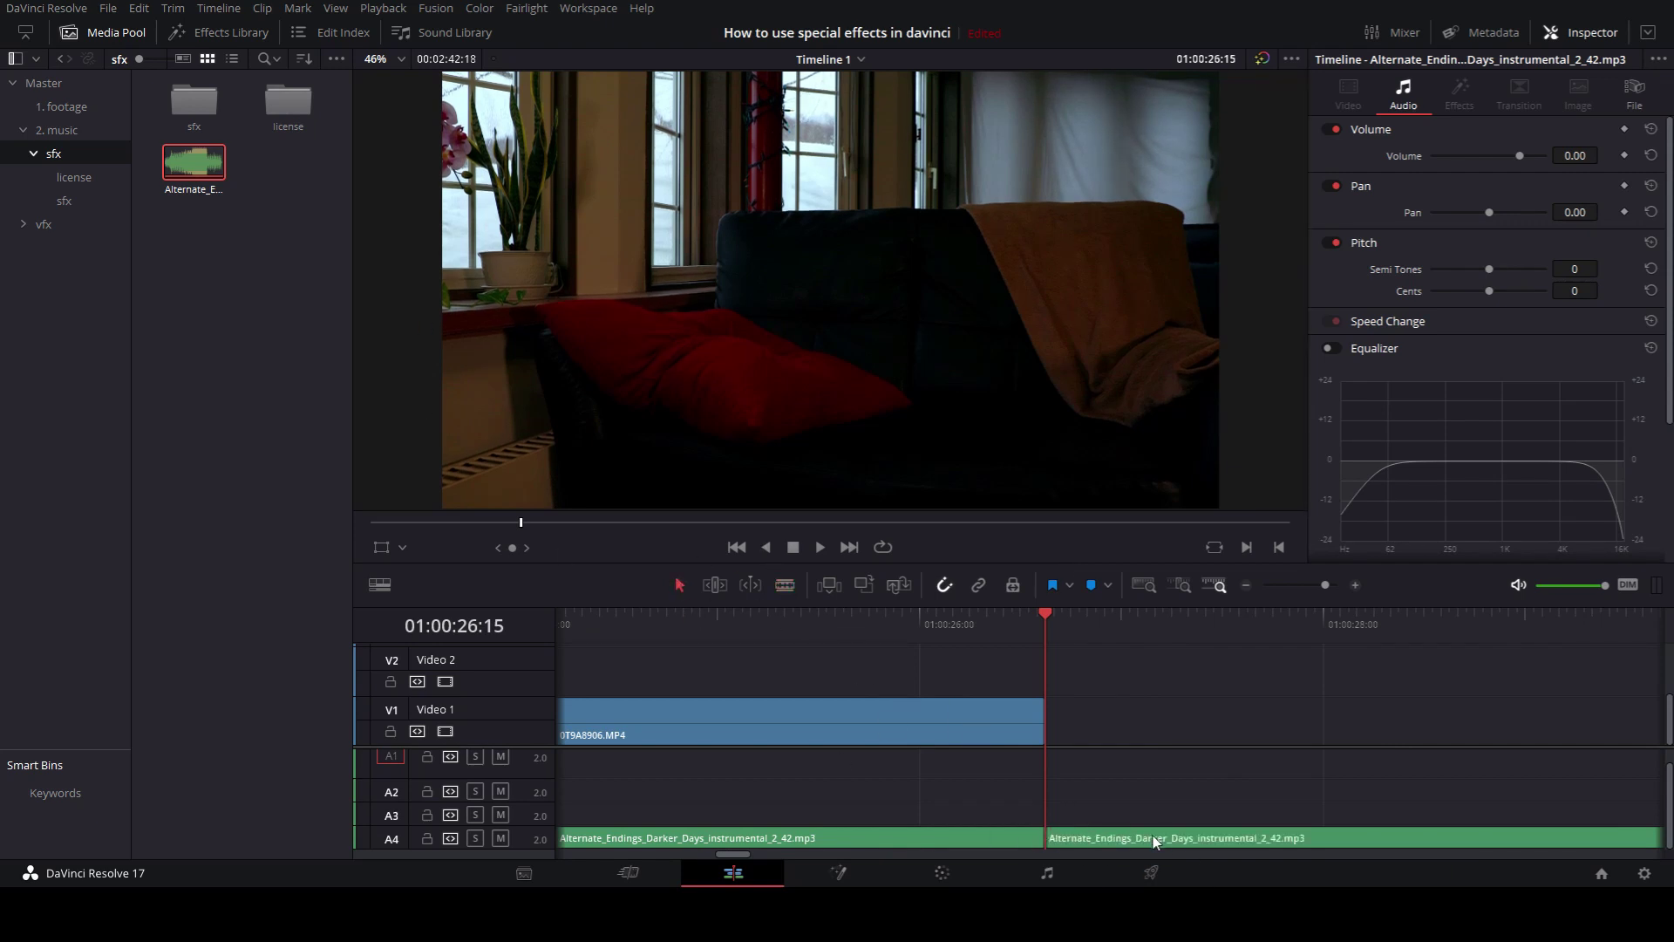
{"action": "key", "text": "Delete"}
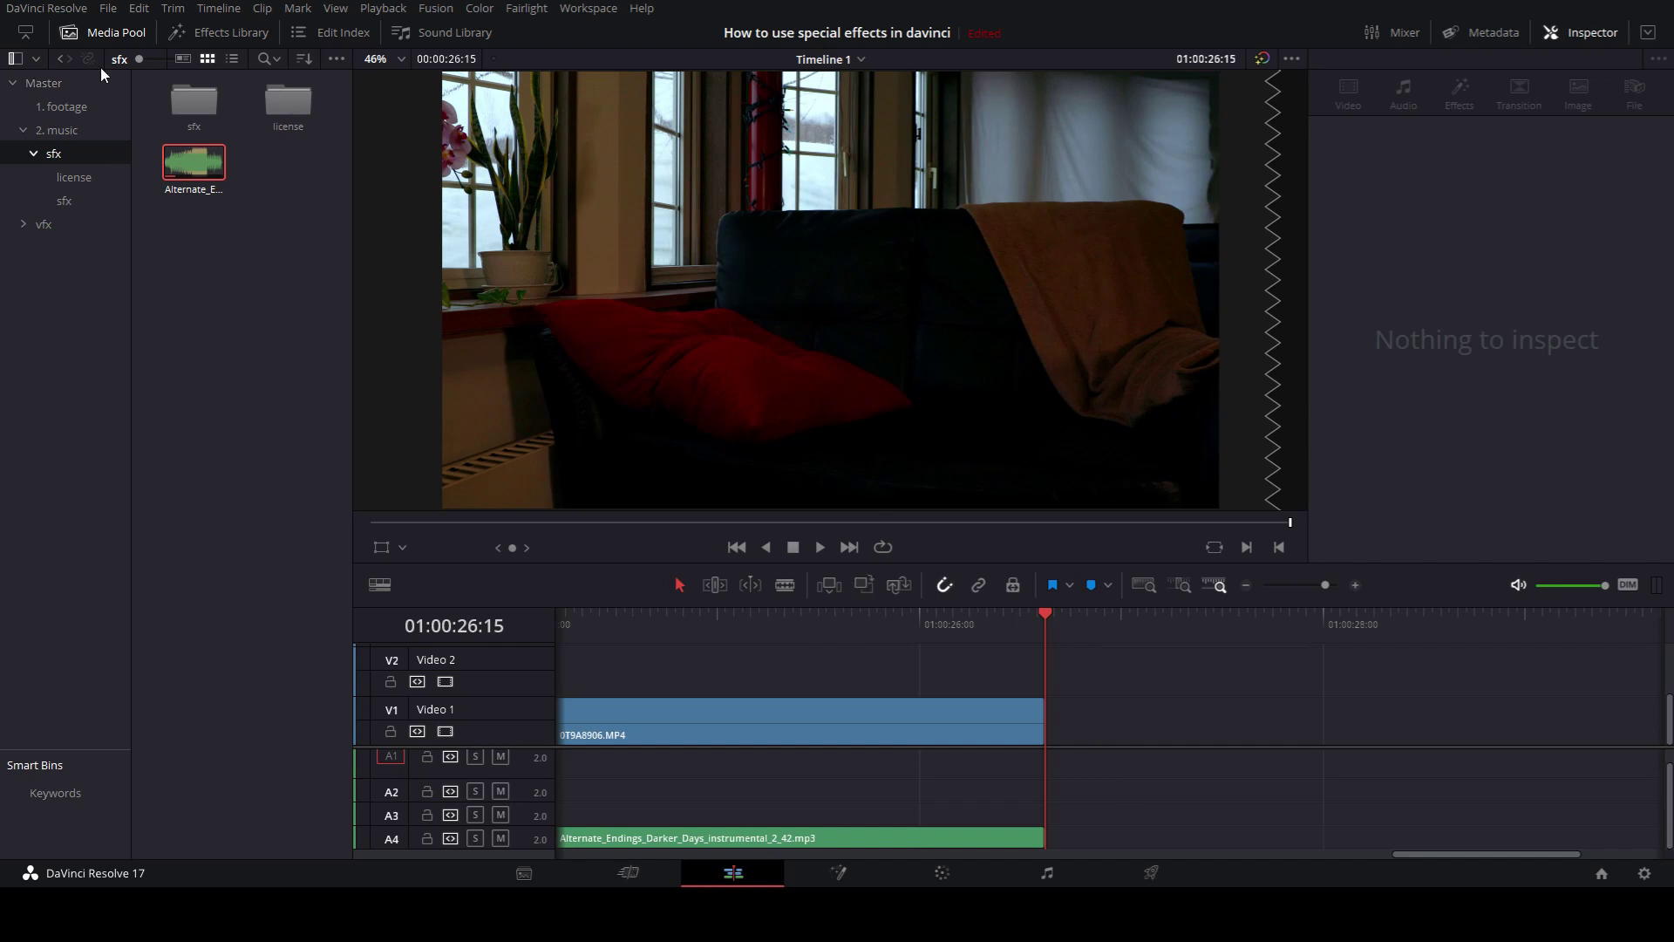
Add an Additive Dissolve to the end of the V1 clip and preview the ending
{"action": "left_click", "coordinate": [194, 37]}
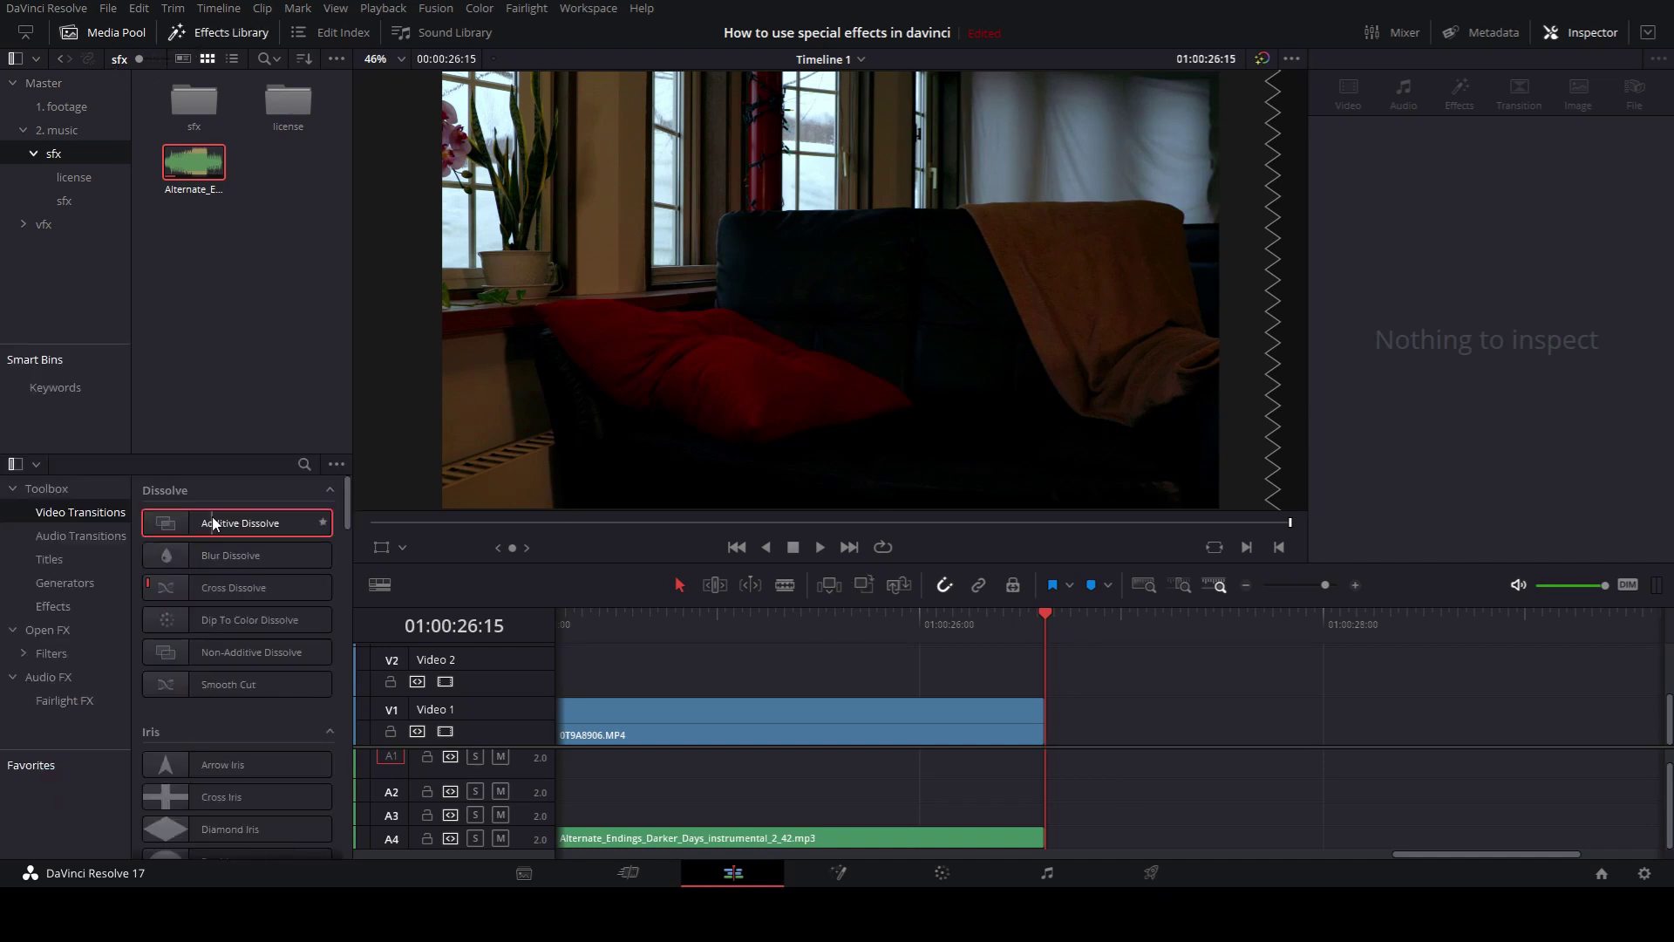
{"action": "left_click_drag", "start_coordinate": [212, 524], "coordinate": [1010, 718]}
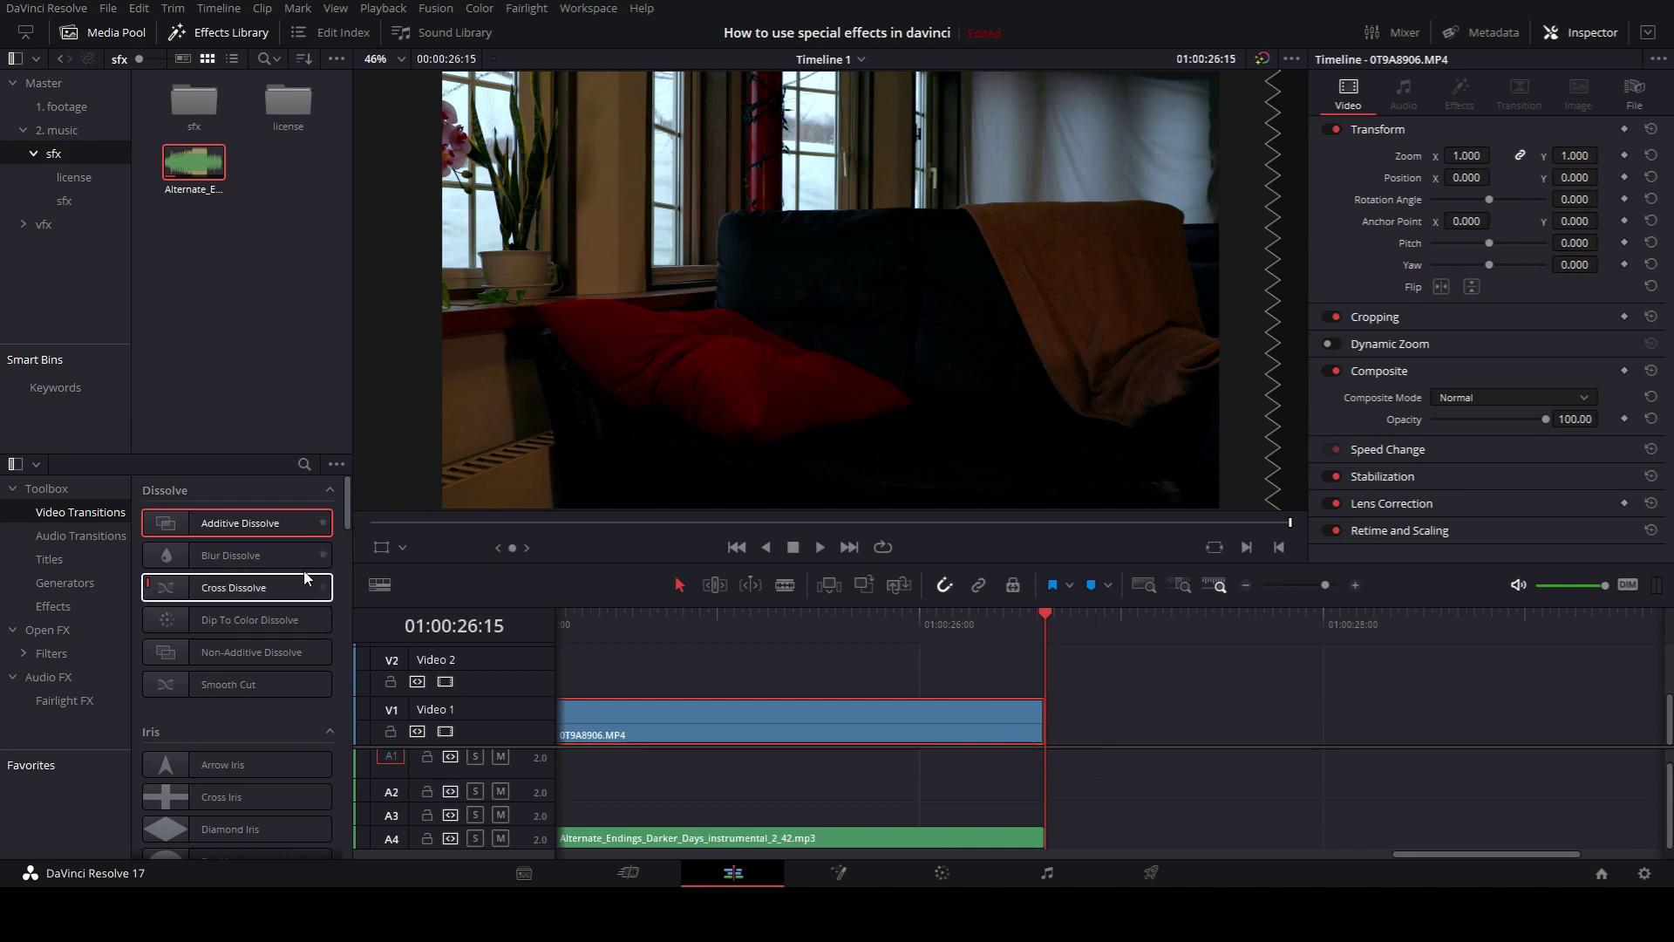
{"action": "left_click_drag", "start_coordinate": [297, 523], "coordinate": [1017, 732]}
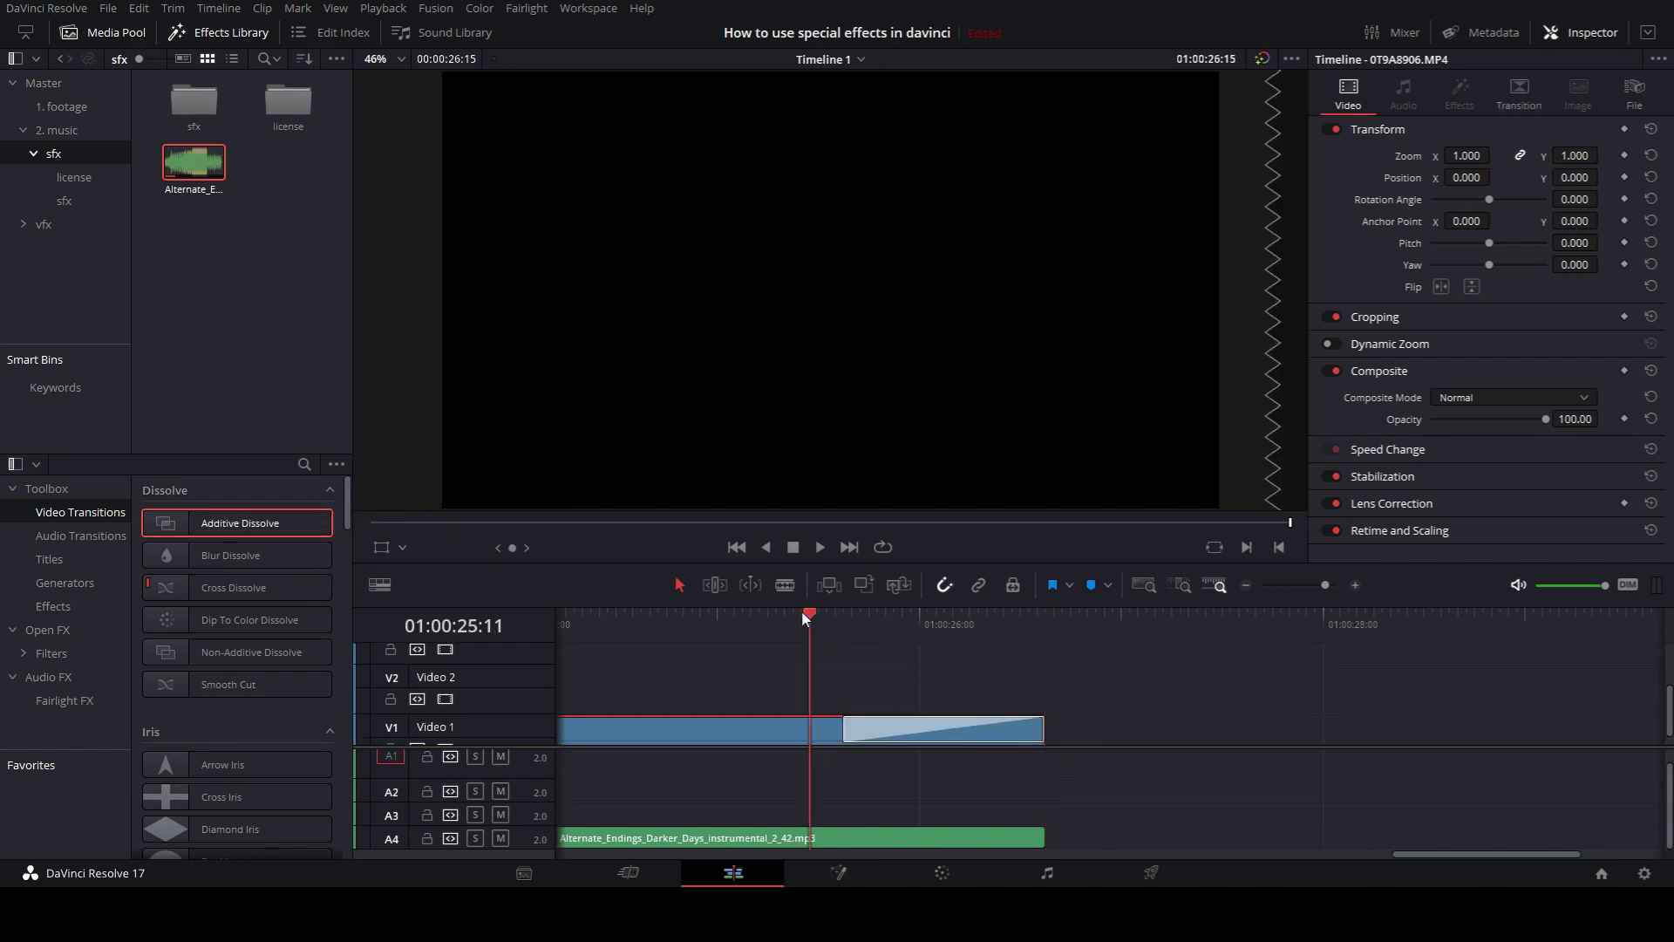
{"action": "left_click_drag", "start_coordinate": [806, 620], "coordinate": [691, 615]}
{"action": "key", "text": "space"}
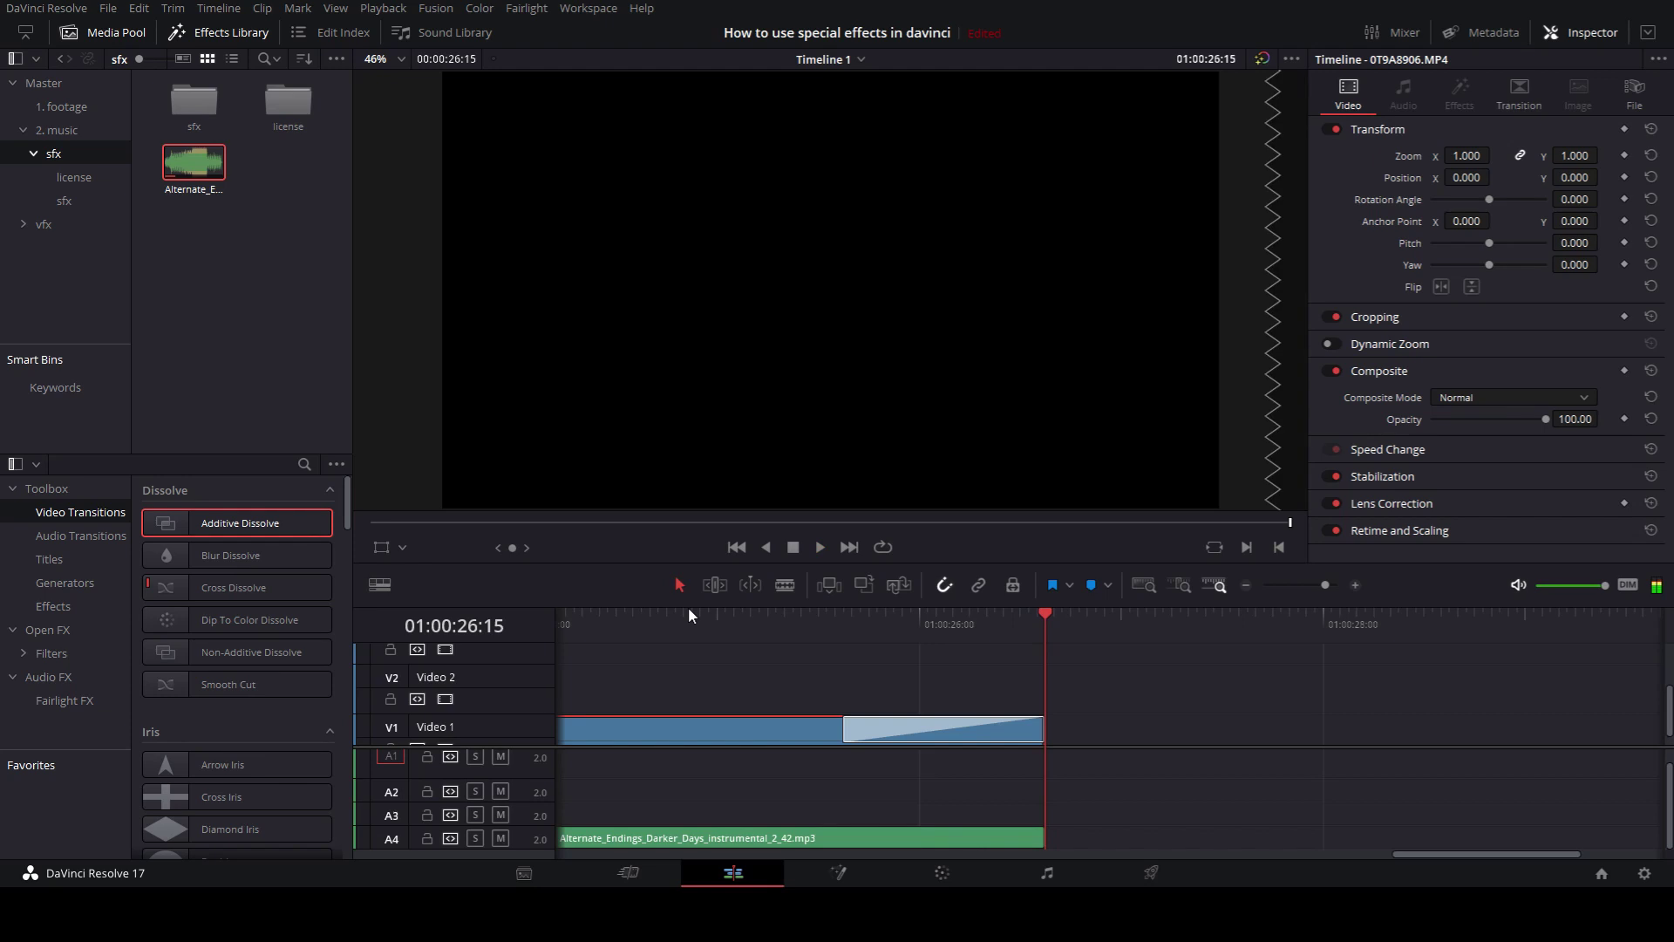
Fade the A4 music out at its end and play back the ending to check both fades
{"action": "left_click", "coordinate": [1032, 837]}
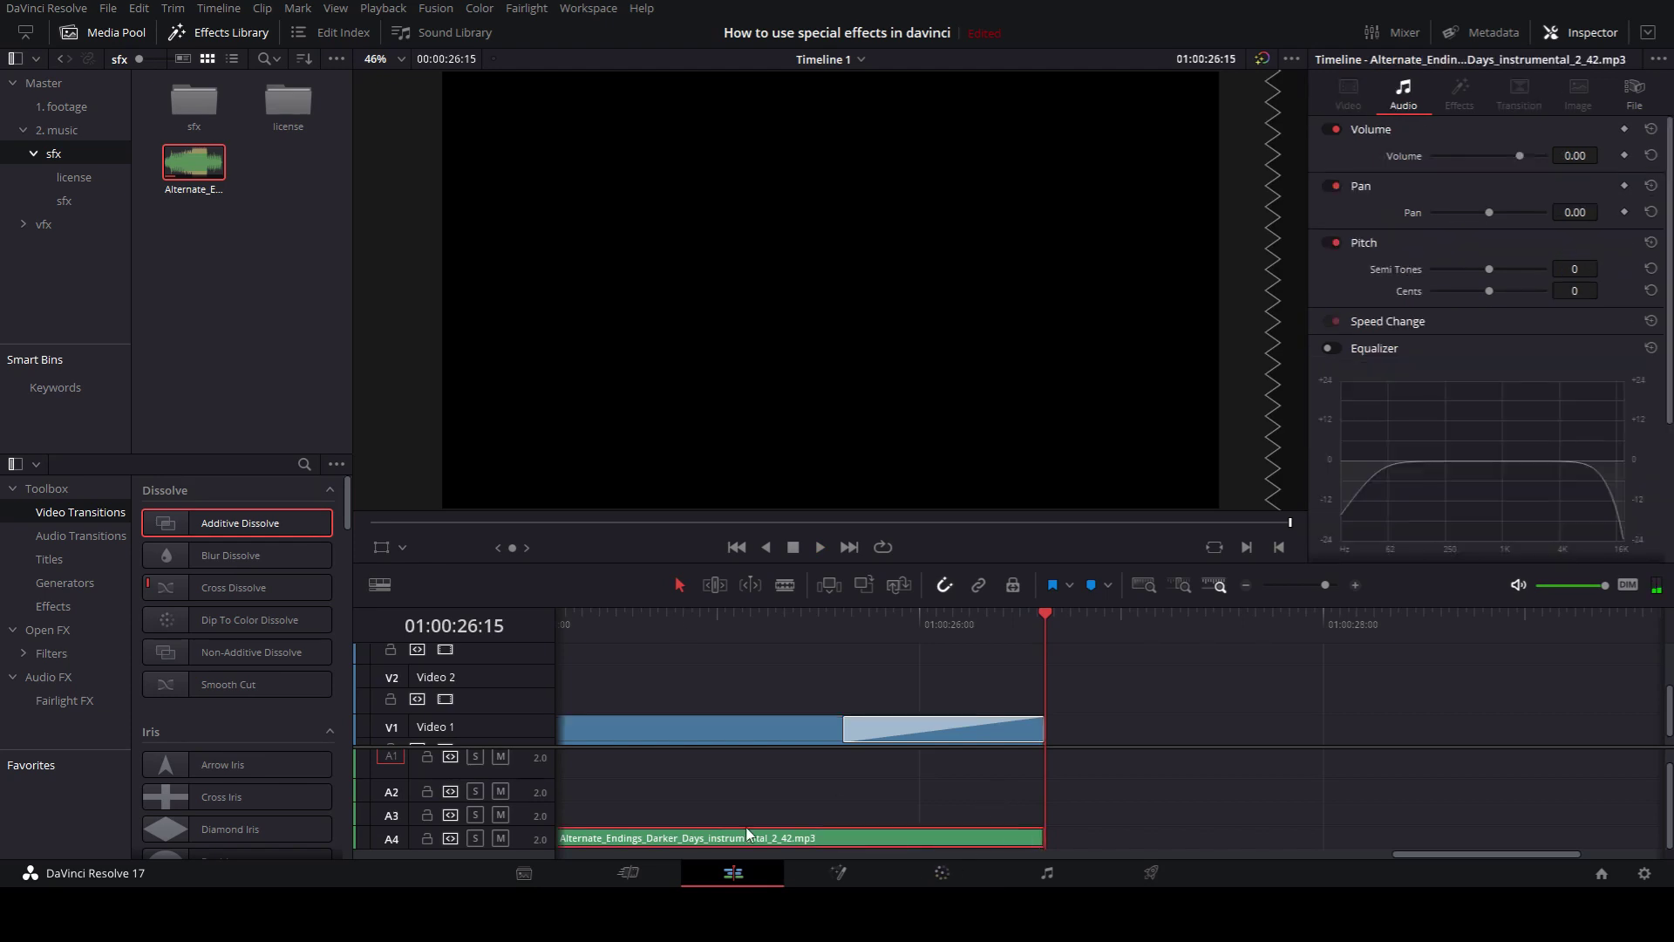
{"action": "left_click", "coordinate": [1047, 837]}
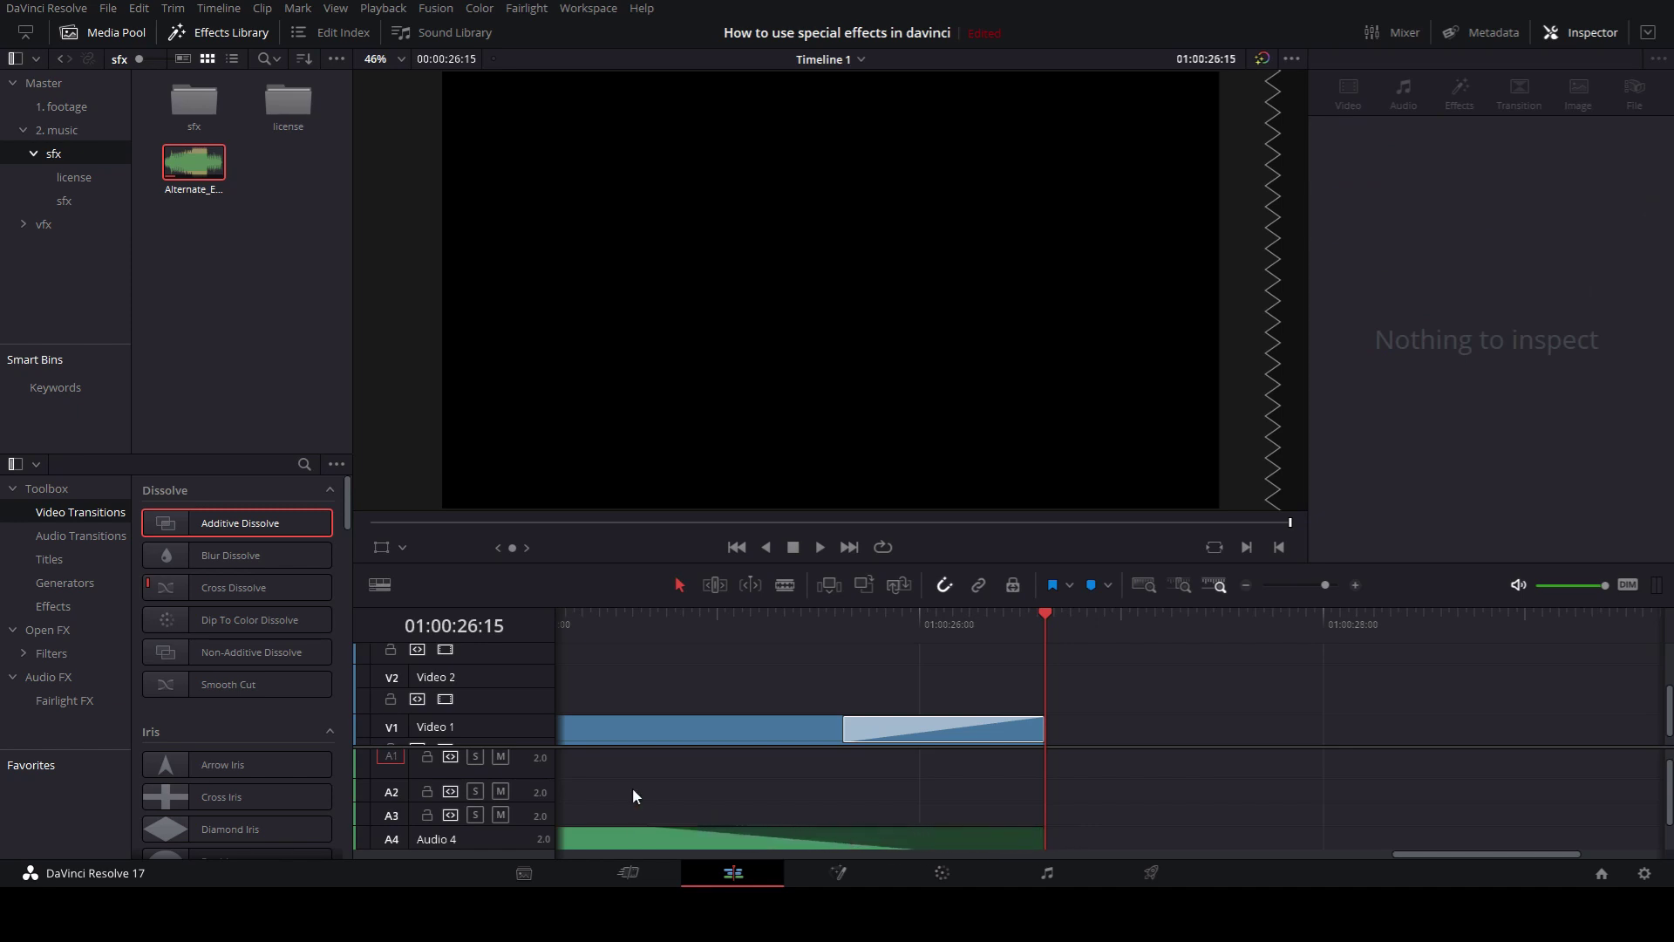
{"action": "key", "text": "space"}
{"action": "left_click_drag", "start_coordinate": [1528, 856], "coordinate": [1036, 828]}
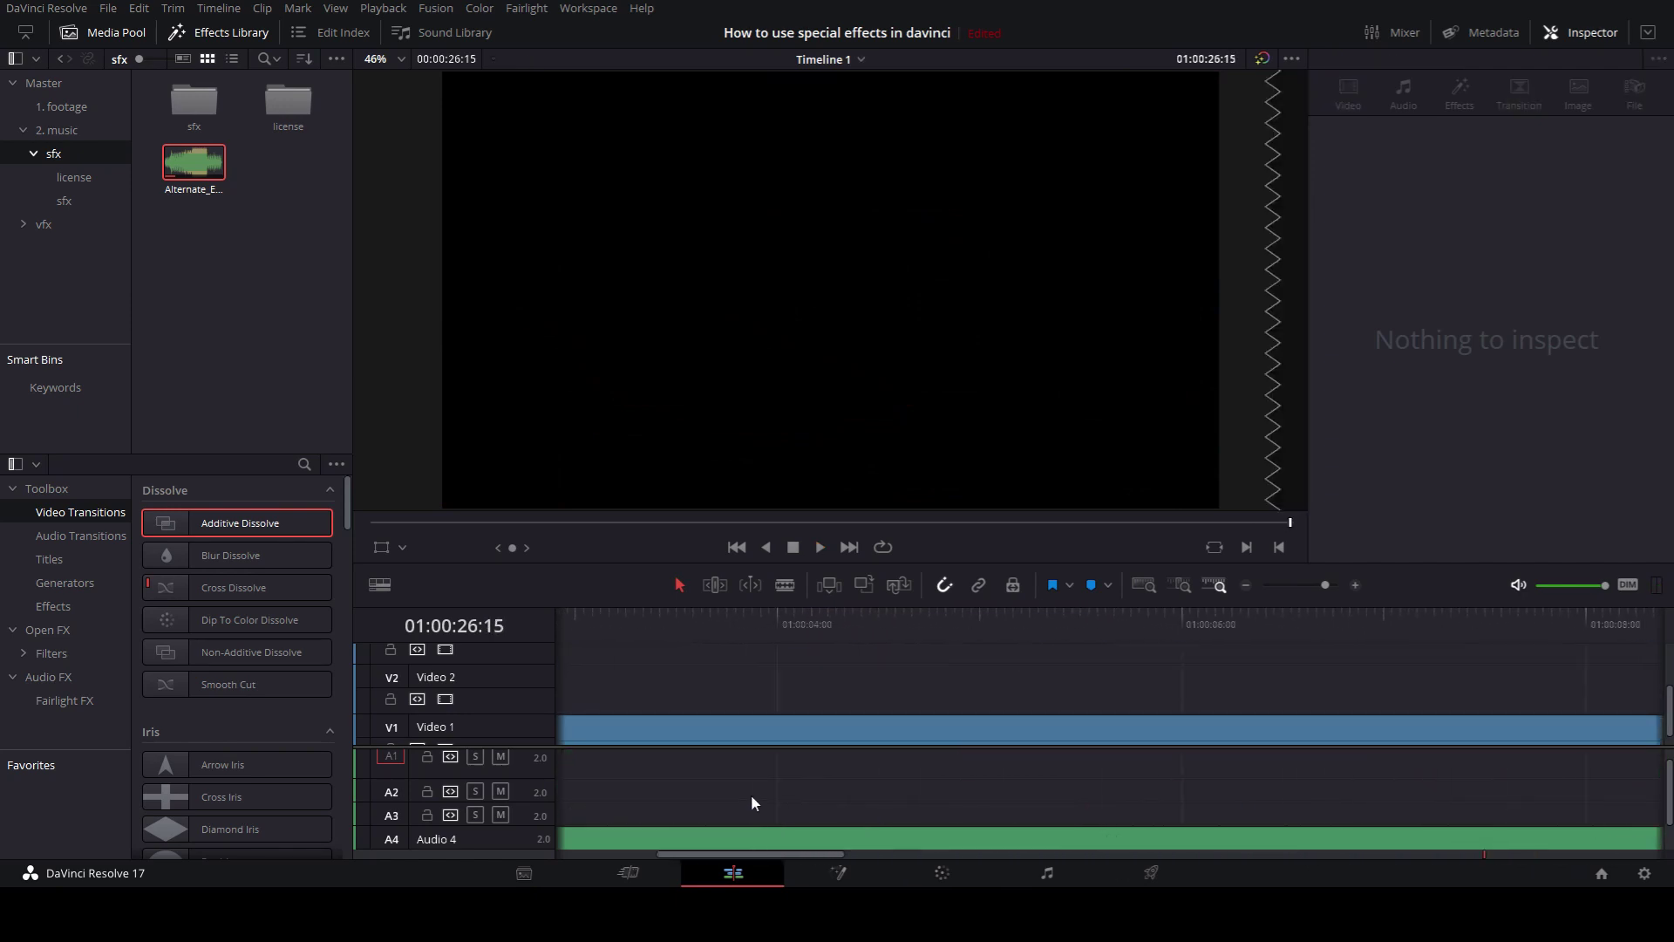
{"action": "left_click_drag", "start_coordinate": [579, 624], "coordinate": [541, 603]}
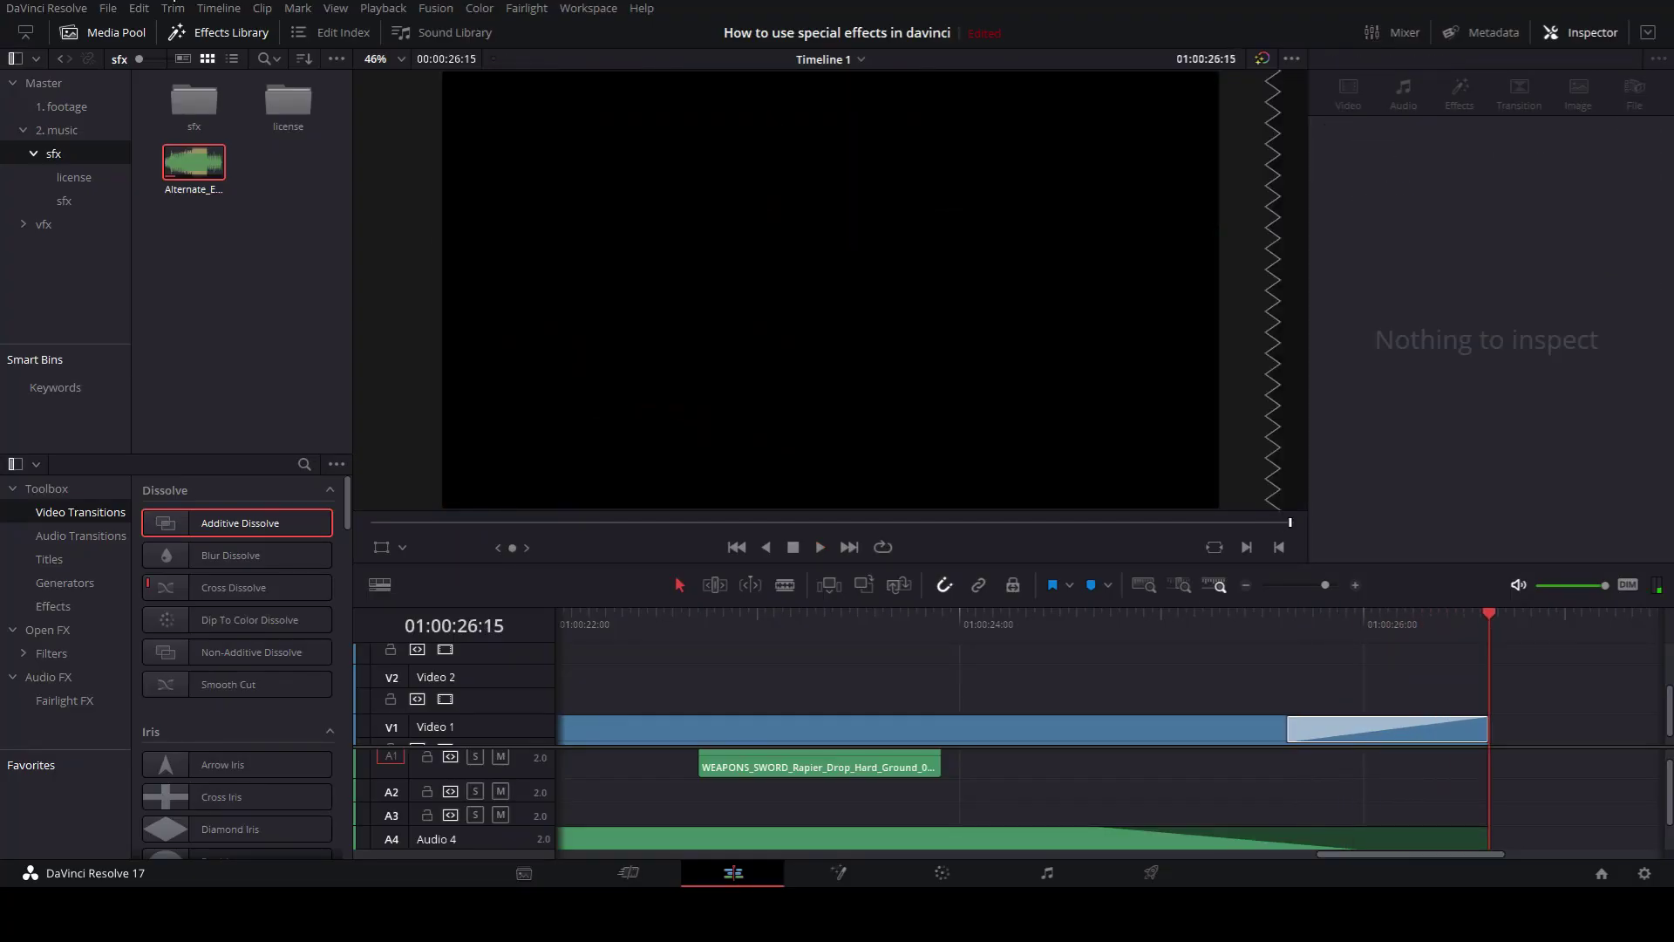
{"action": "left_click", "coordinate": [222, 9]}
Letterbox the timeline output to 2.39 and move the playhead to the flash shot
{"action": "mouse_move", "coordinate": [241, 708]}
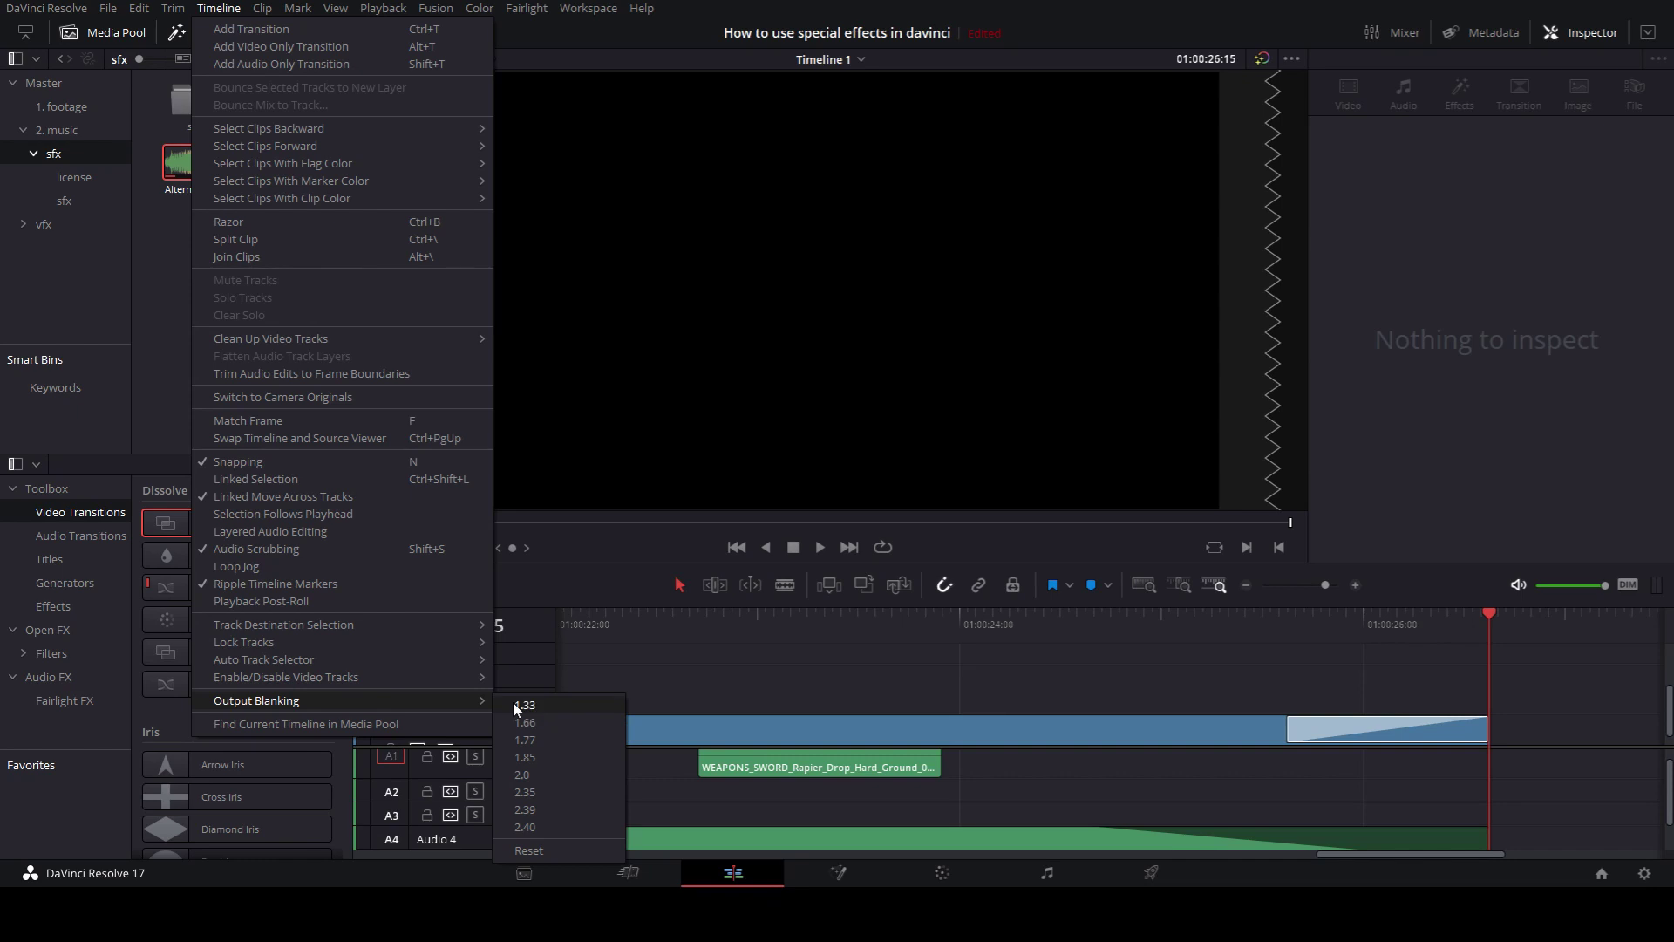
{"action": "left_click", "coordinate": [543, 808]}
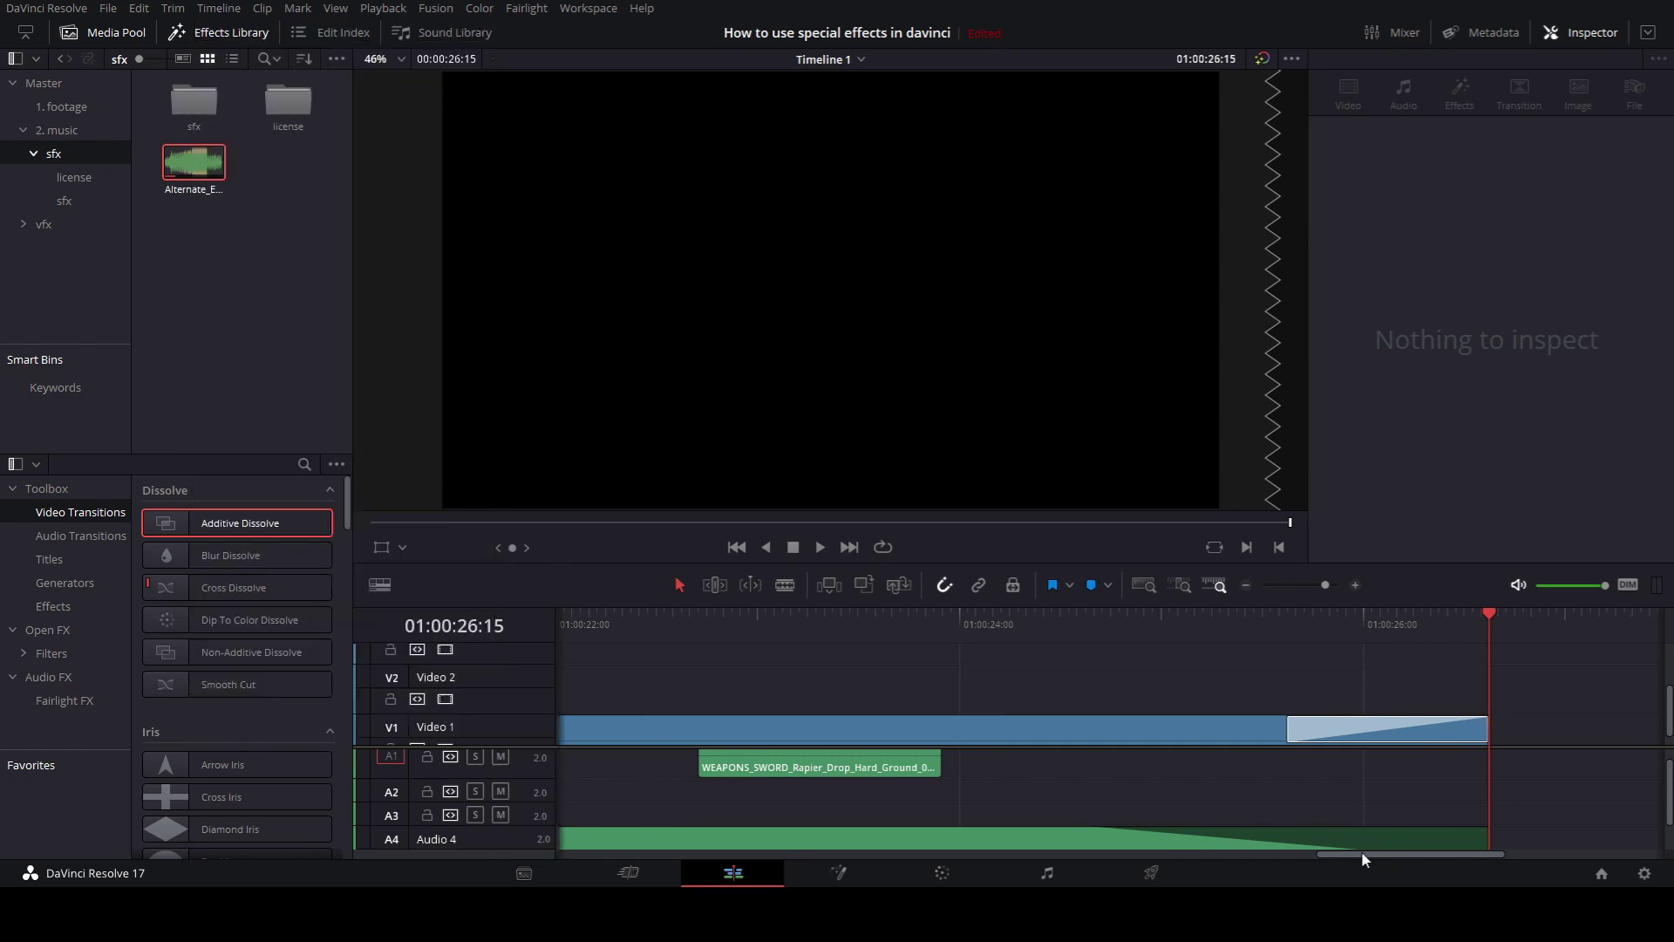
{"action": "left_click_drag", "start_coordinate": [1362, 859], "coordinate": [1147, 852]}
{"action": "left_click", "coordinate": [1318, 614]}
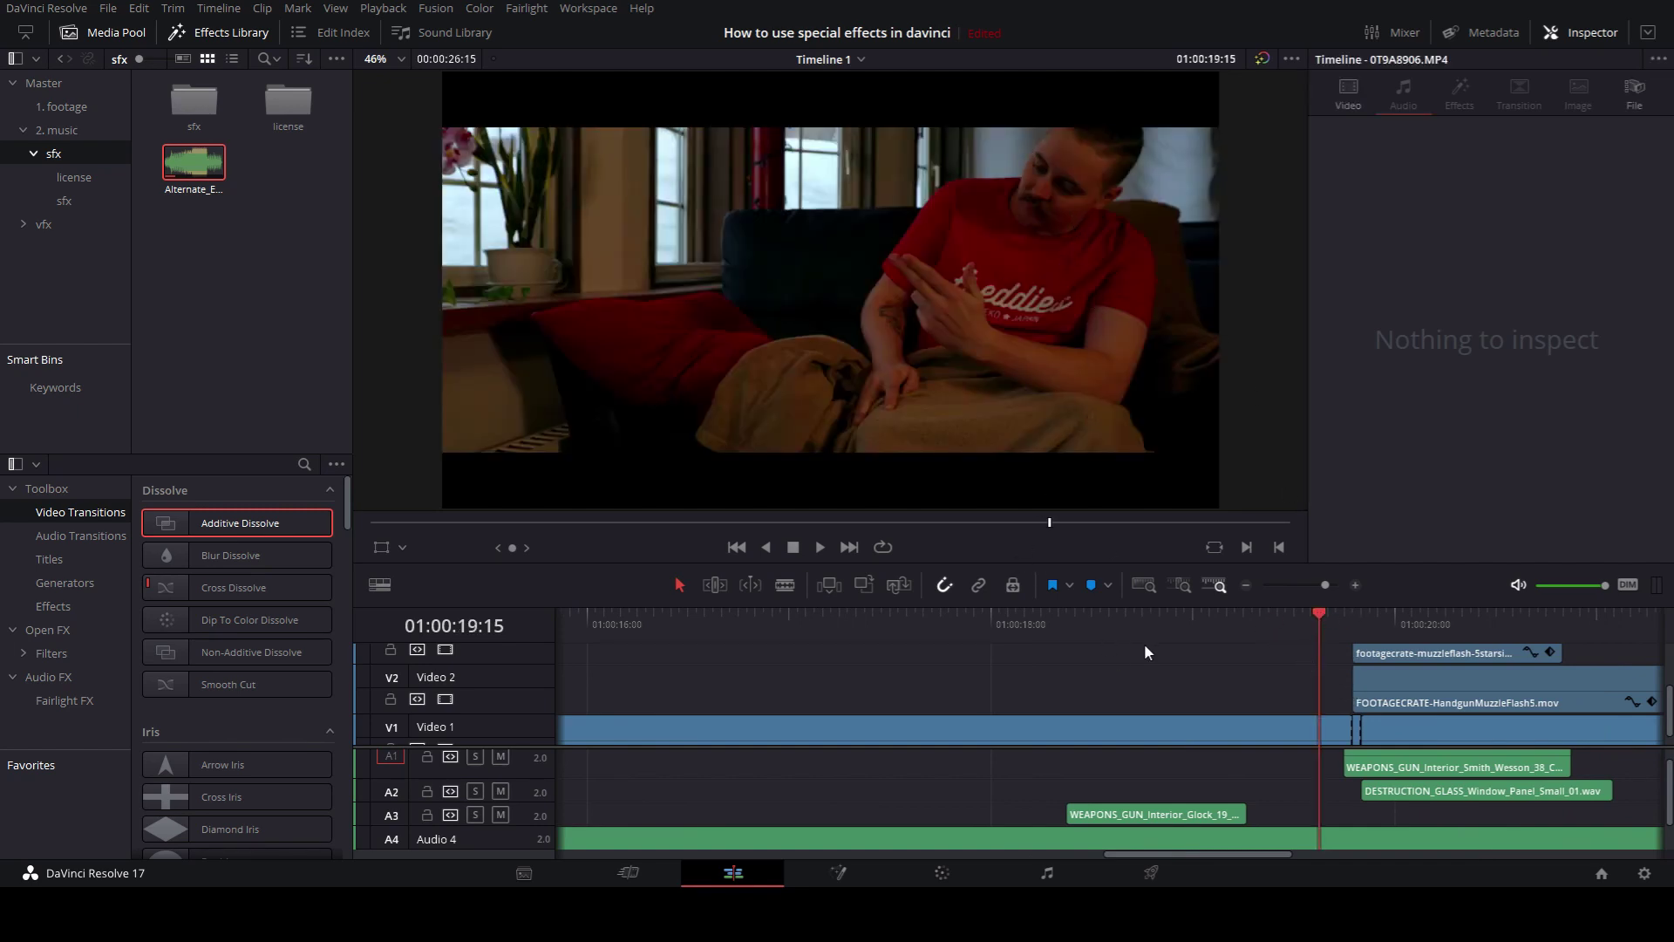
Select the V1 clips and shift the footage down to Position Y -129, keeping zoom at normal
{"action": "left_click", "coordinate": [1158, 729]}
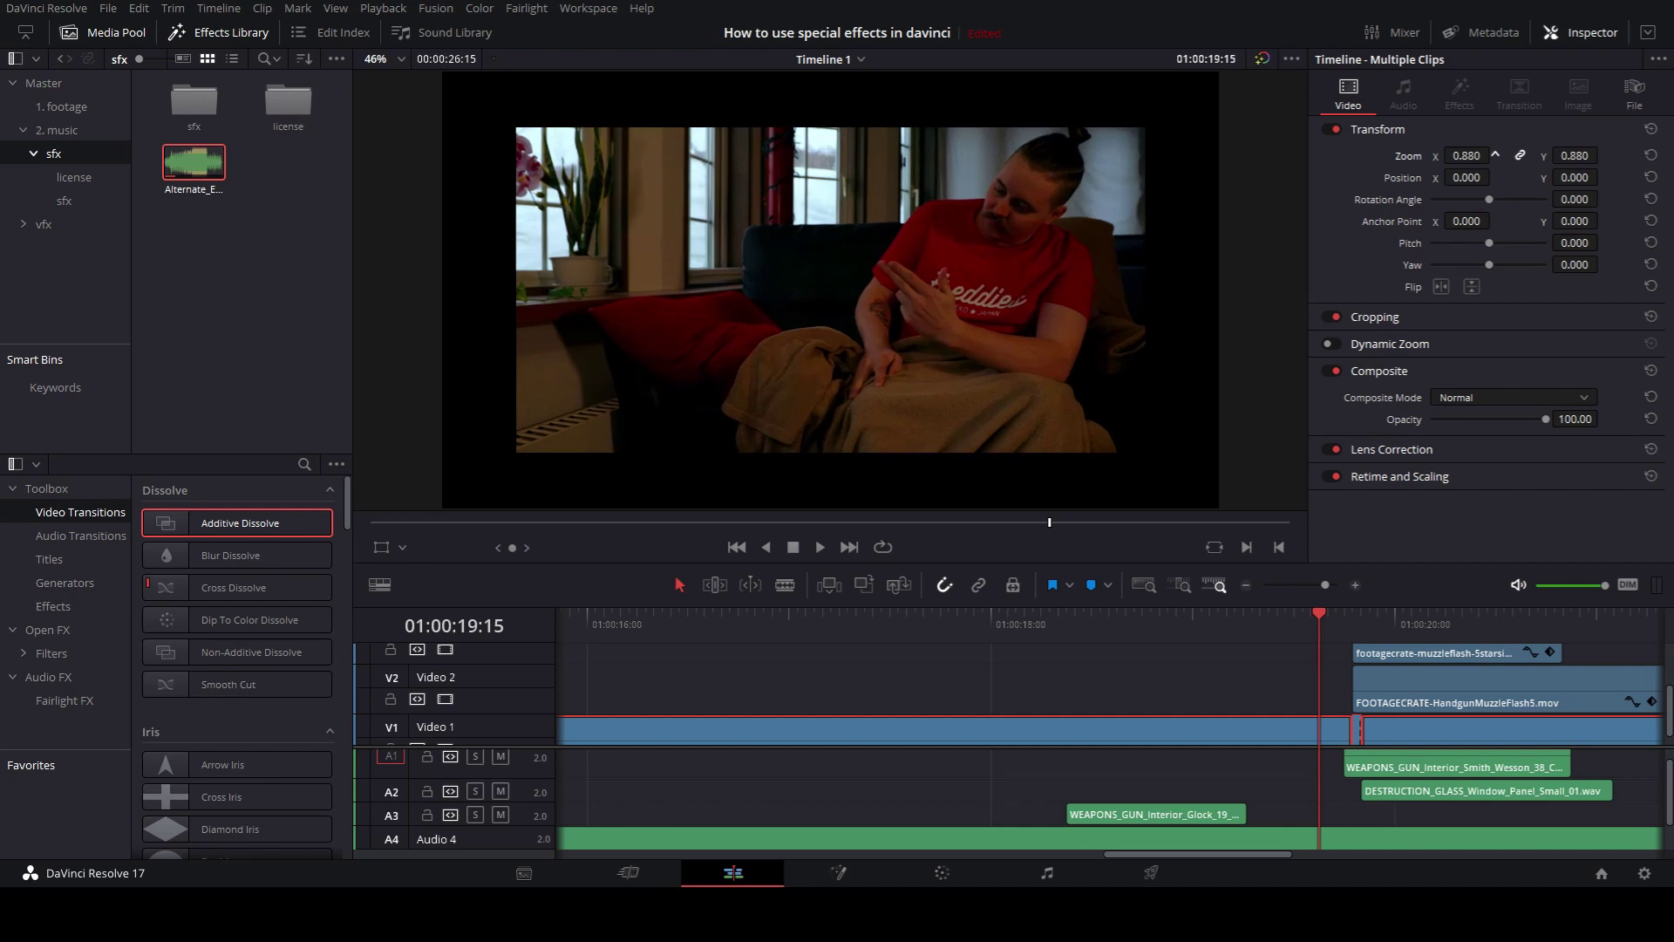
{"action": "mouse_move", "coordinate": [1467, 157]}
{"action": "left_mouse_down"}
{"action": "mouse_move", "coordinate": [1495, 155]}
{"action": "mouse_move", "coordinate": [1450, 156]}
{"action": "left_mouse_up"}
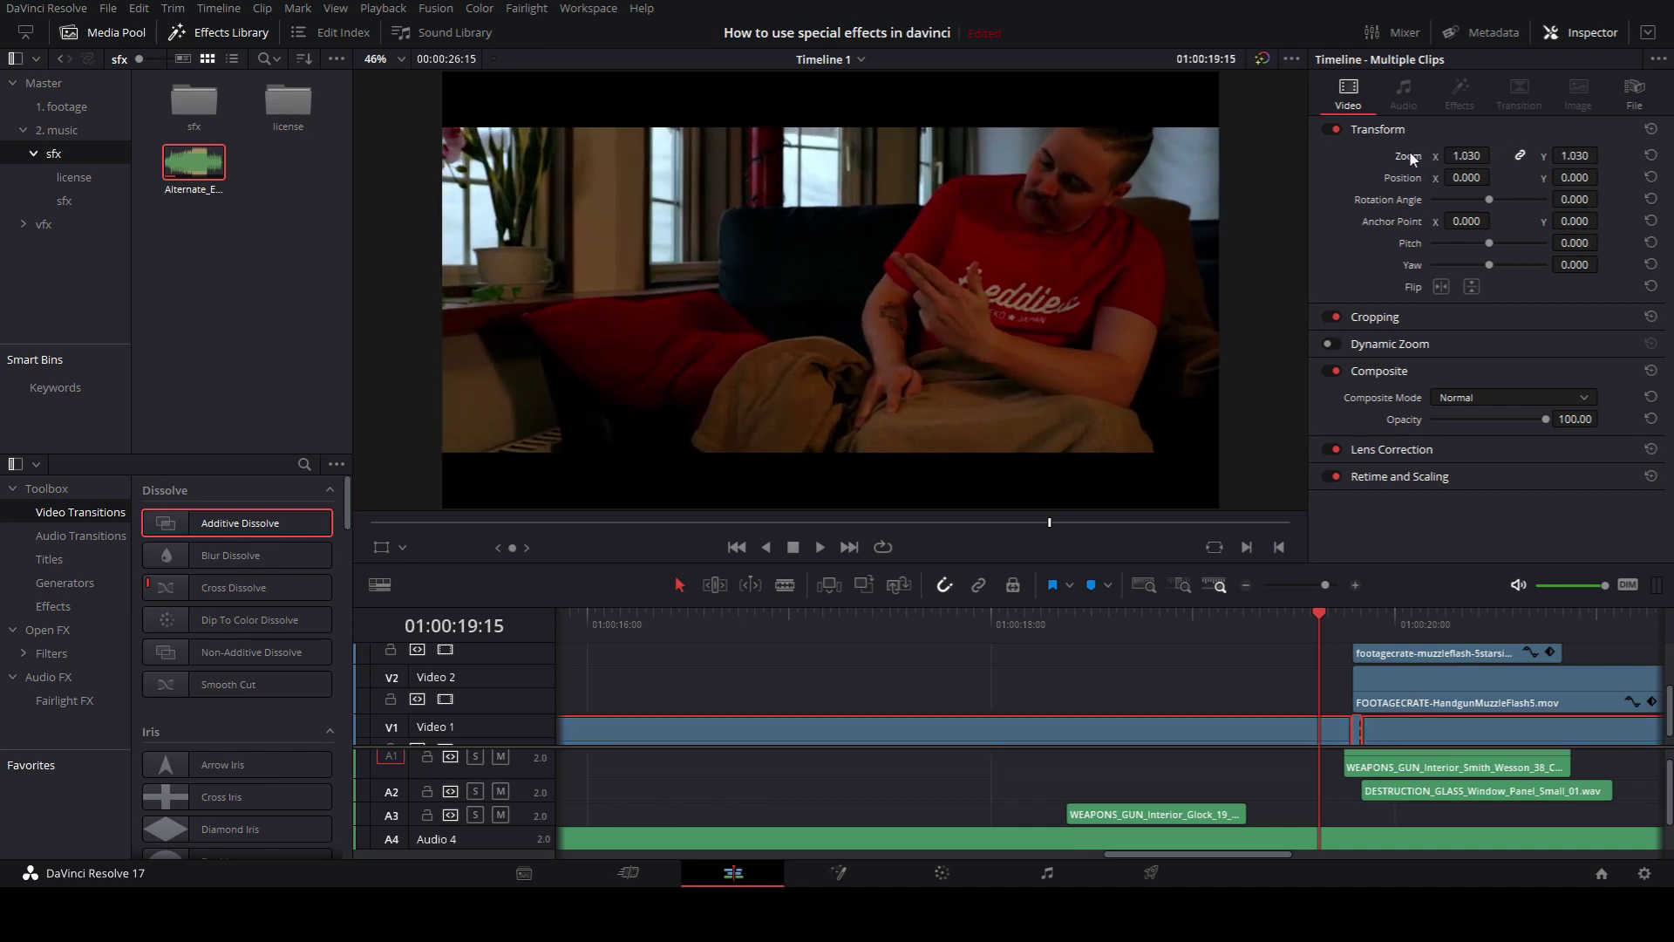
{"action": "double_click", "coordinate": [1413, 158]}
{"action": "left_click_drag", "start_coordinate": [1573, 176], "coordinate": [1603, 176]}
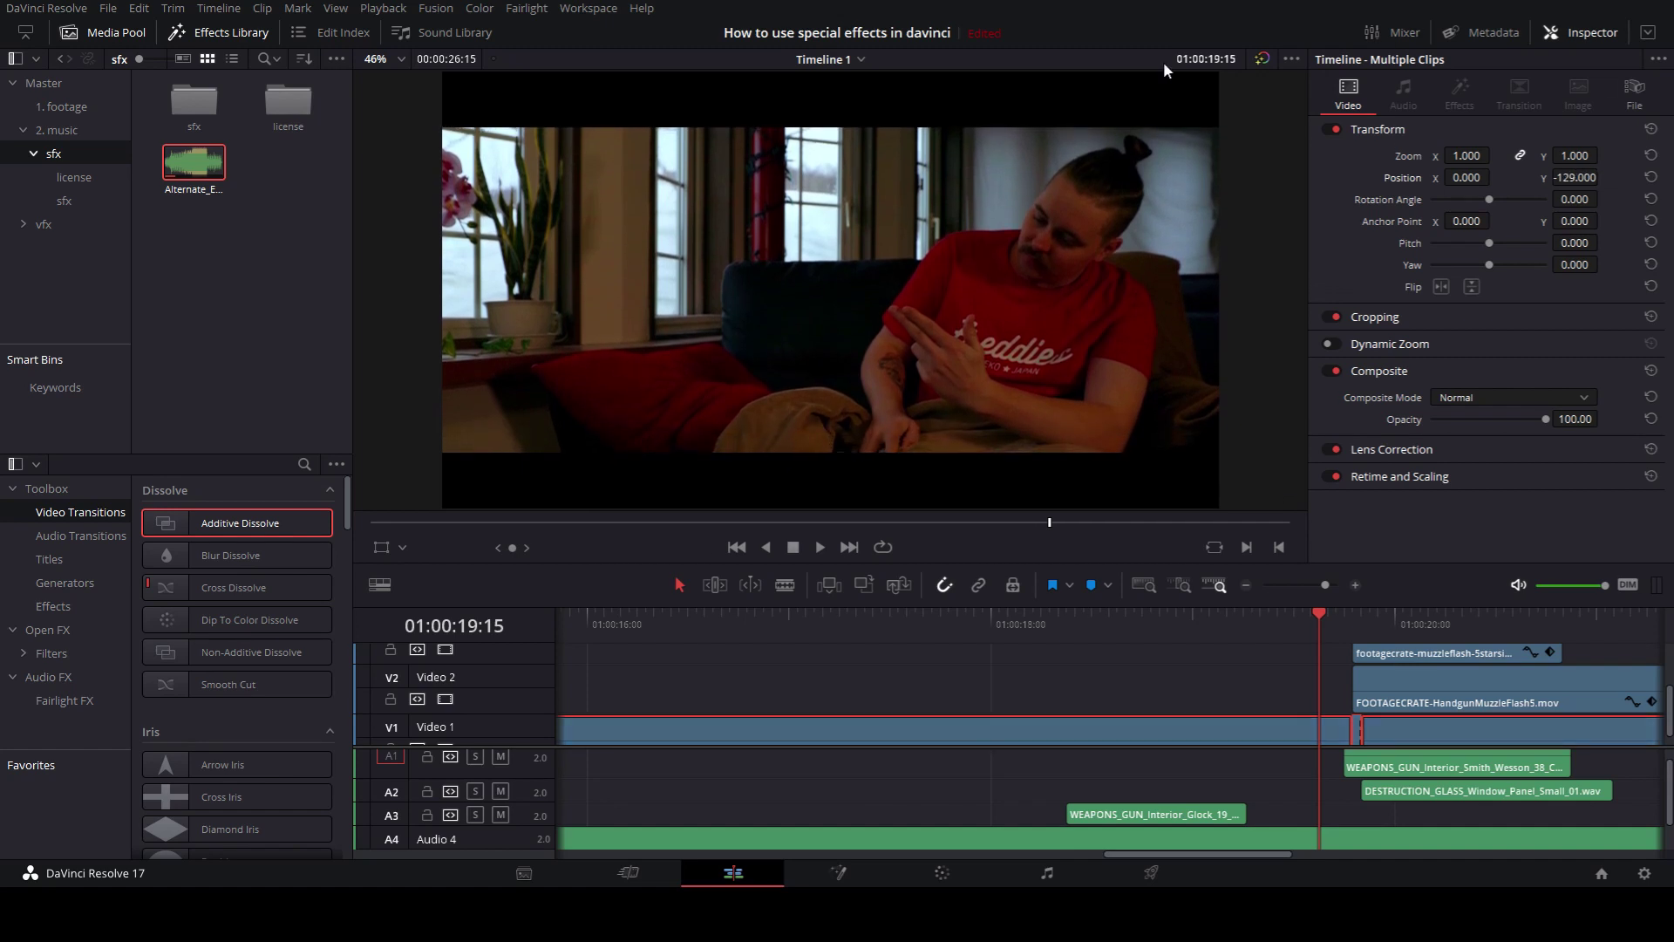
{"action": "left_click_drag", "start_coordinate": [717, 615], "coordinate": [389, 610]}
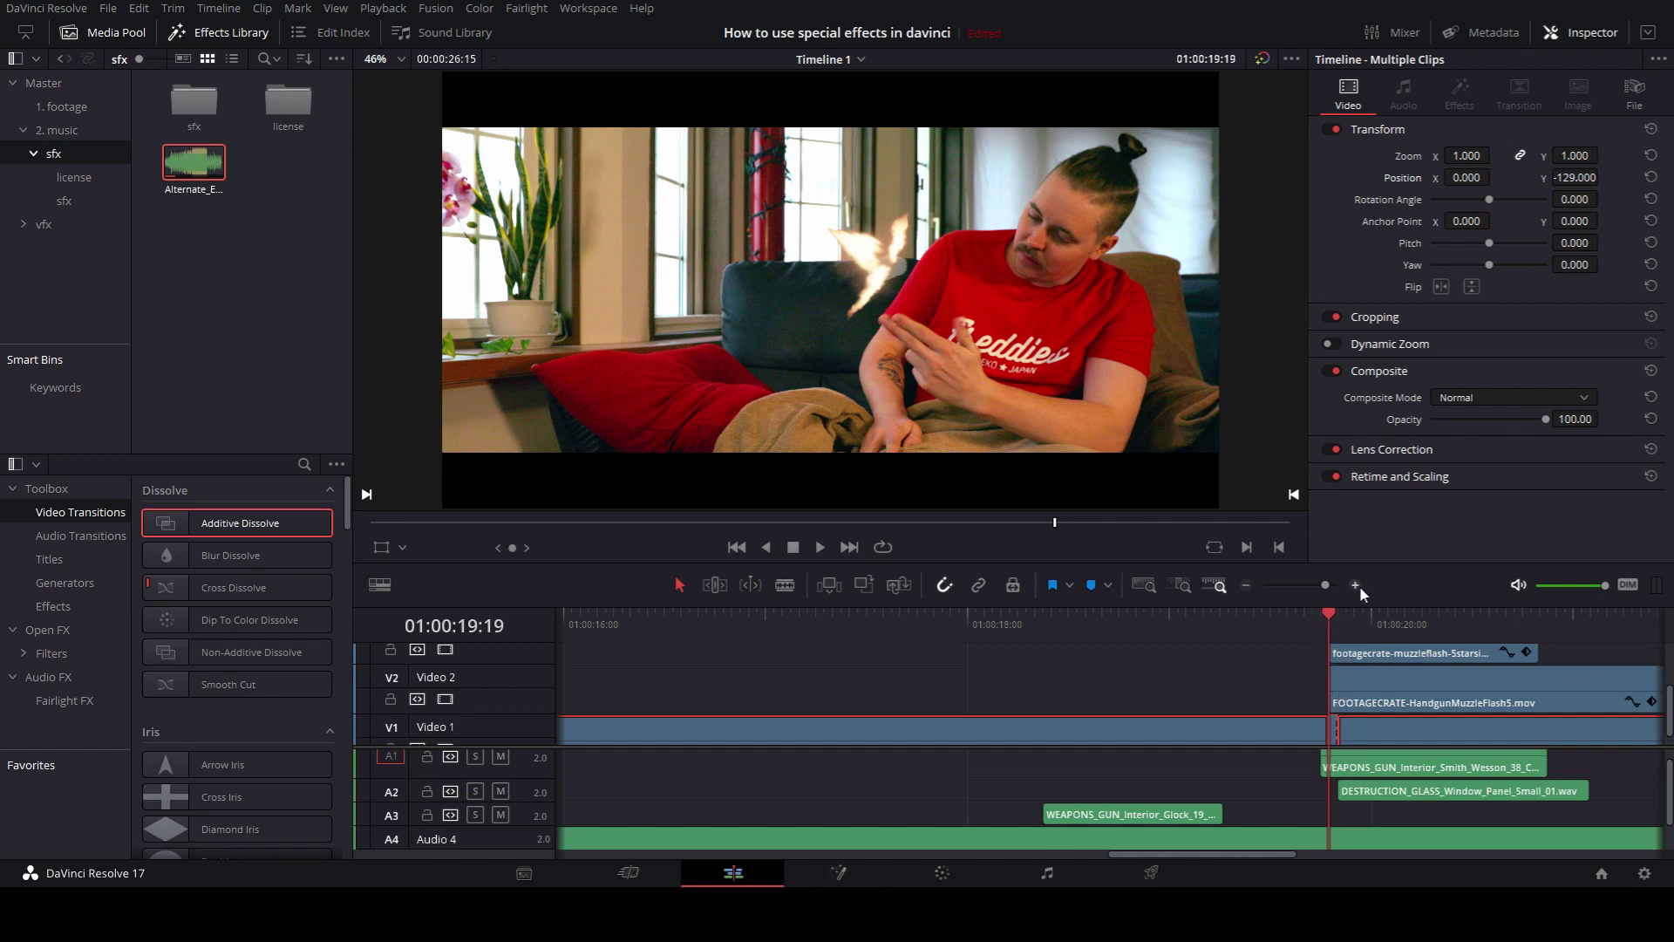
Fine-tune the footage's horizontal position, then select both muzzle-flash overlay clips on V2/V3
{"action": "left_click_drag", "start_coordinate": [1469, 178], "coordinate": [1496, 177]}
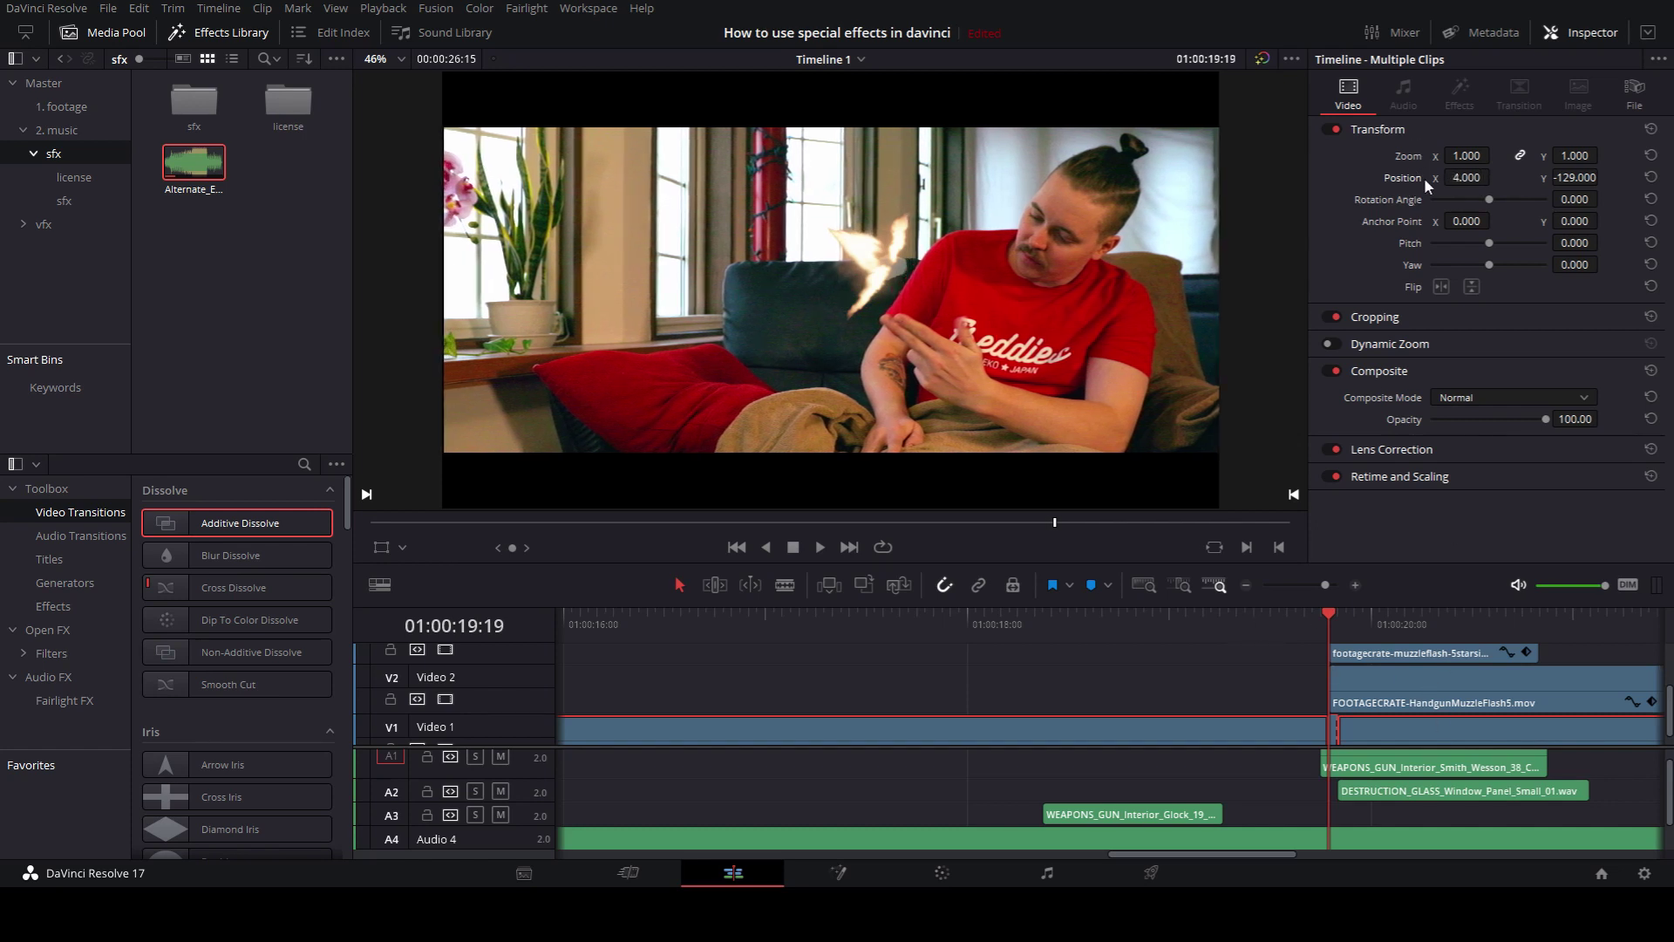
{"action": "left_click_drag", "start_coordinate": [1495, 177], "coordinate": [1495, 177]}
{"action": "left_click", "coordinate": [1357, 702]}
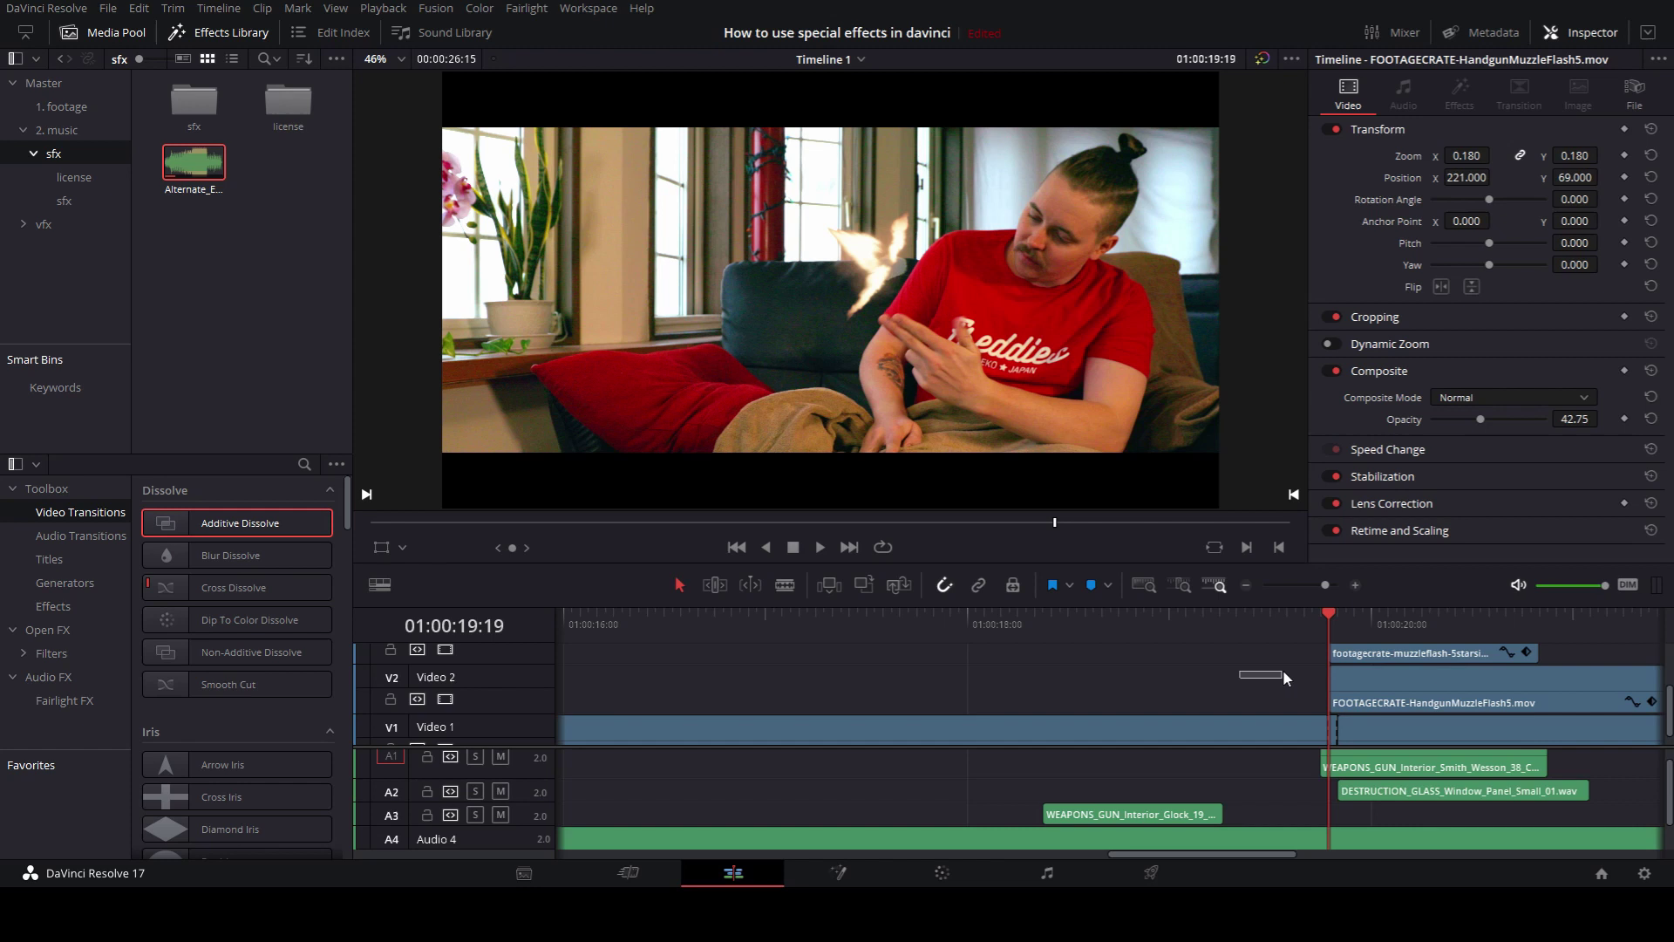
{"action": "left_click_drag", "start_coordinate": [1285, 678], "coordinate": [1392, 633]}
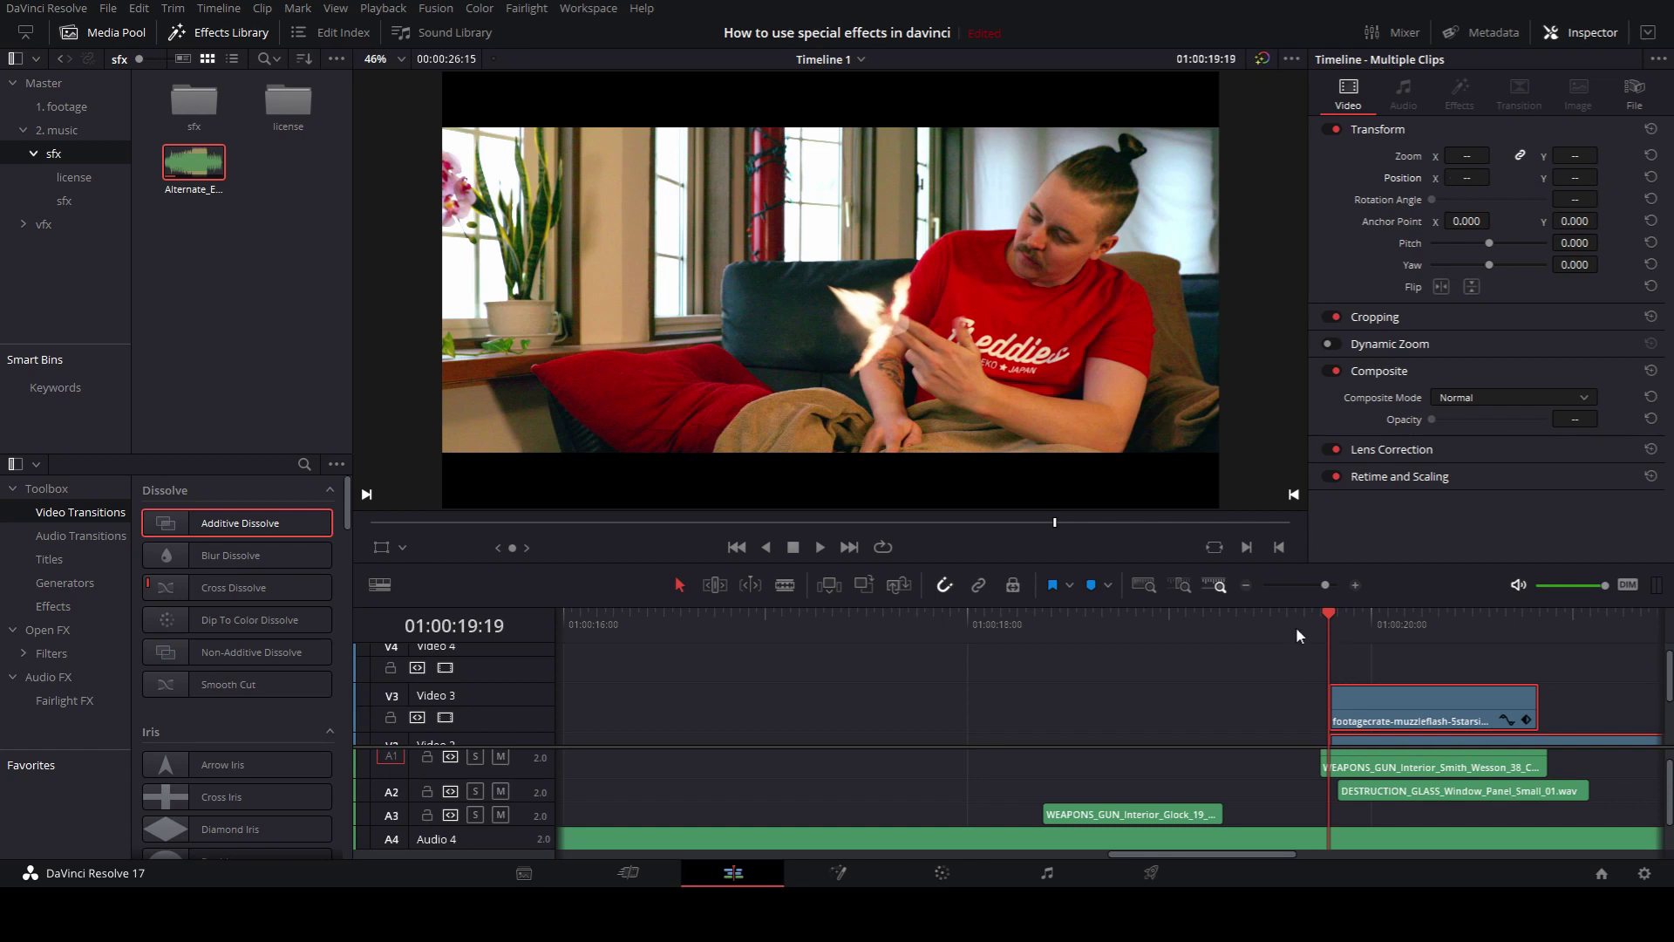
Play back the muzzle flash from just before it to check the lowered framing
{"action": "left_click", "coordinate": [1264, 630]}
{"action": "key", "text": "space"}
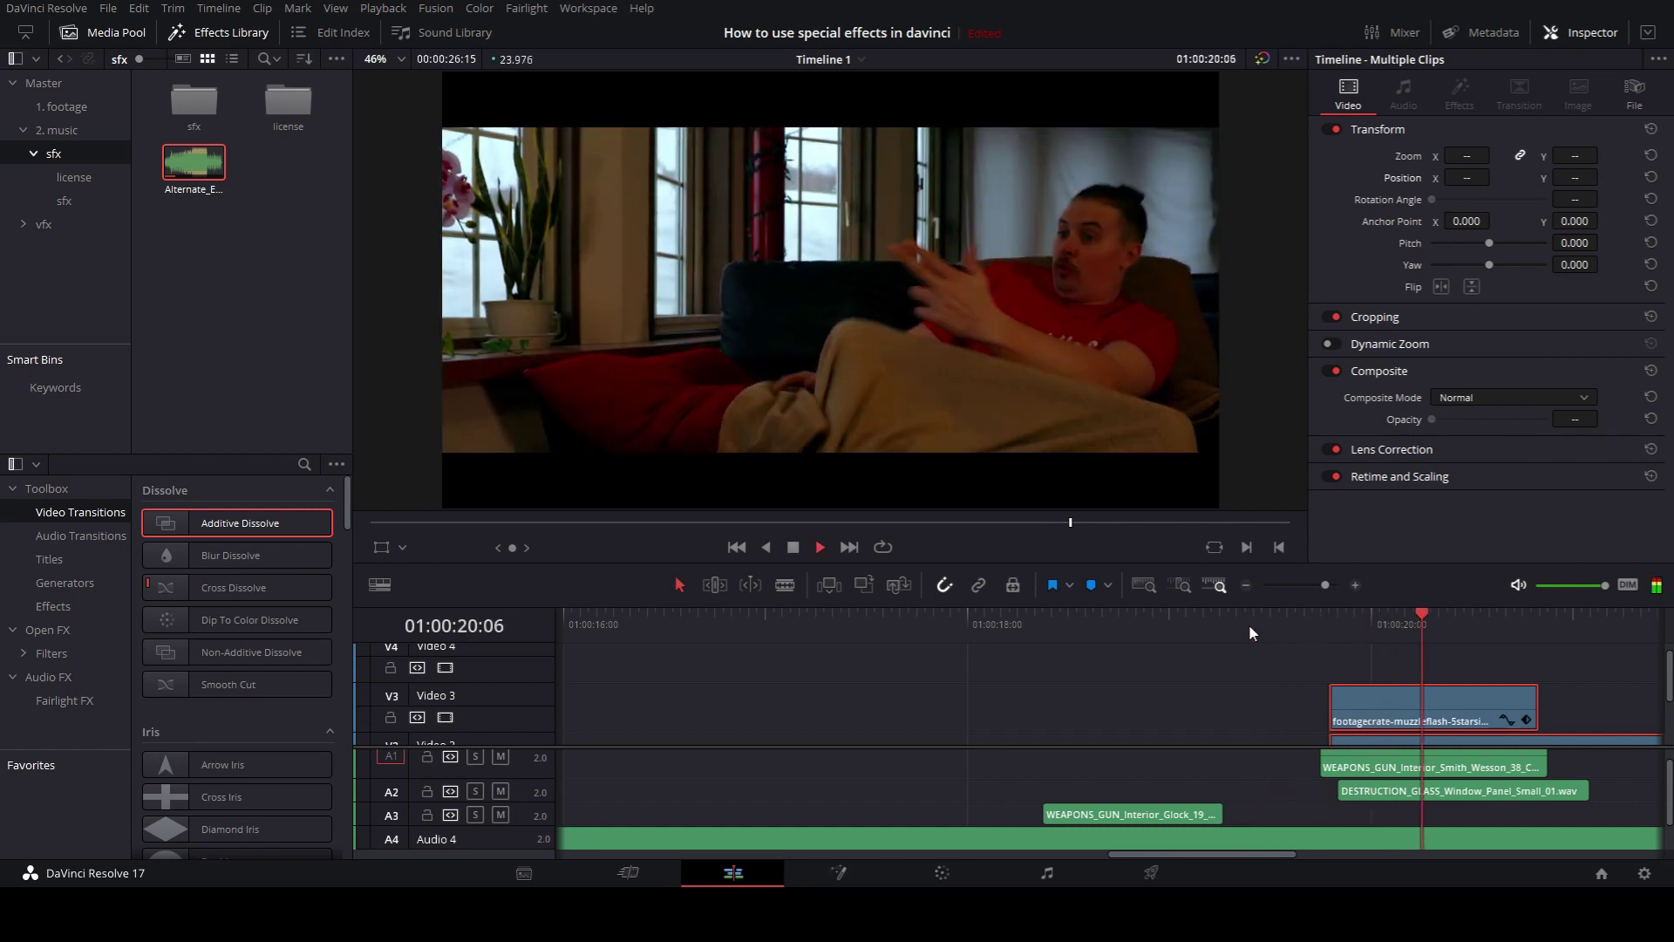
{"action": "left_click", "coordinate": [1247, 661]}
{"action": "left_click", "coordinate": [914, 688]}
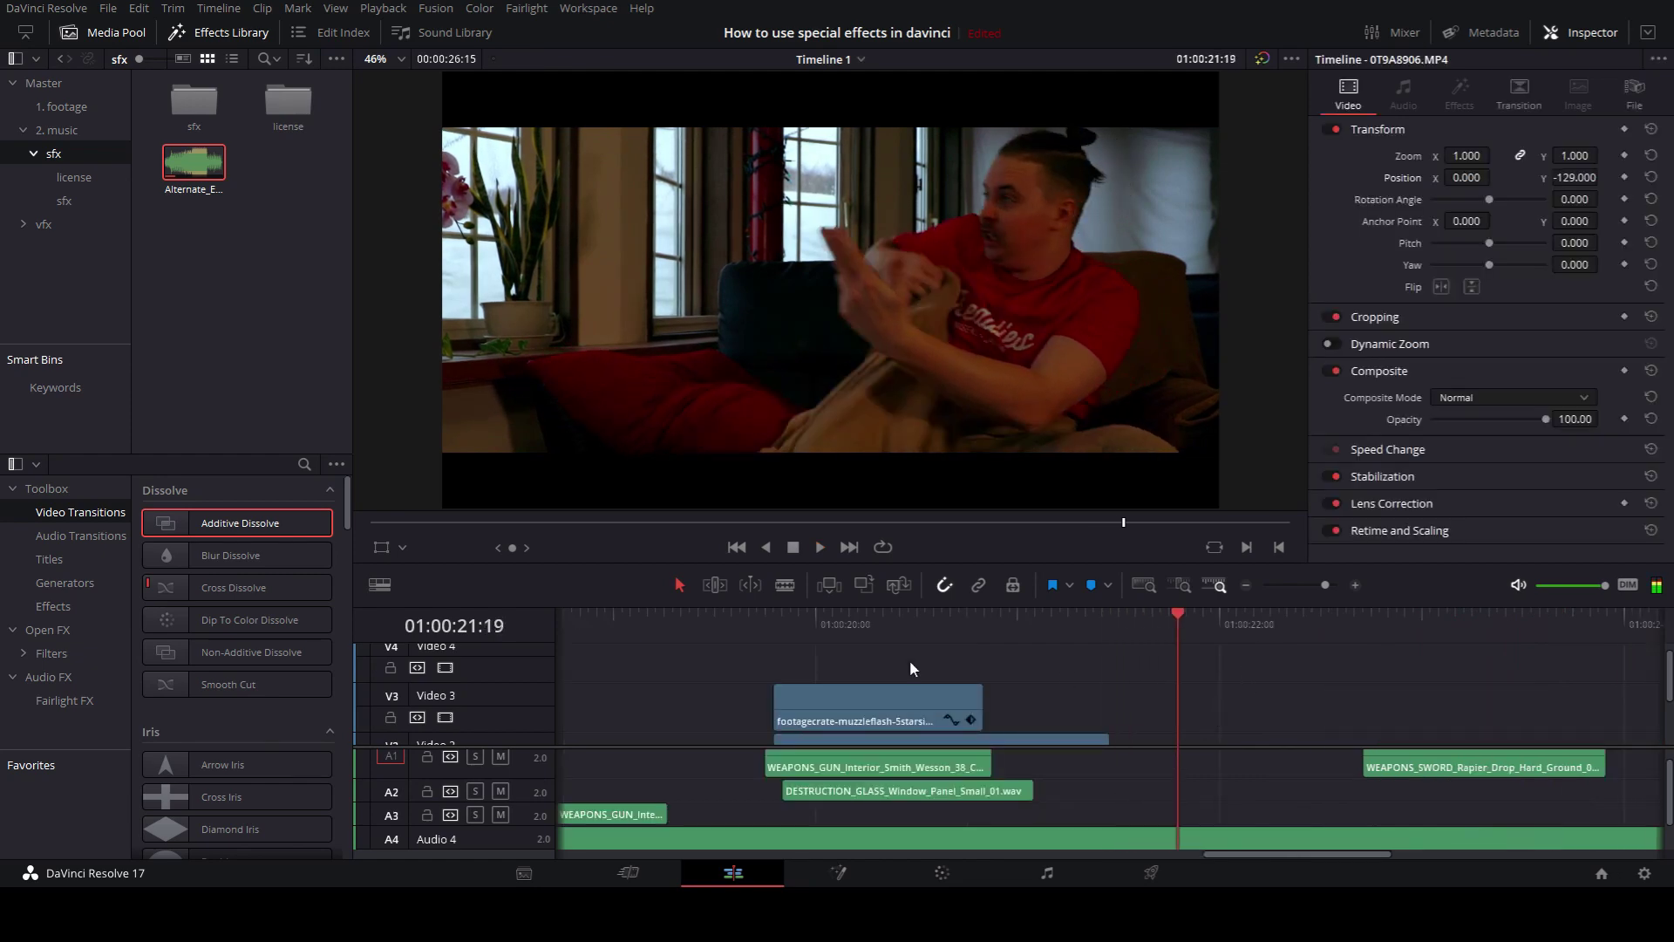